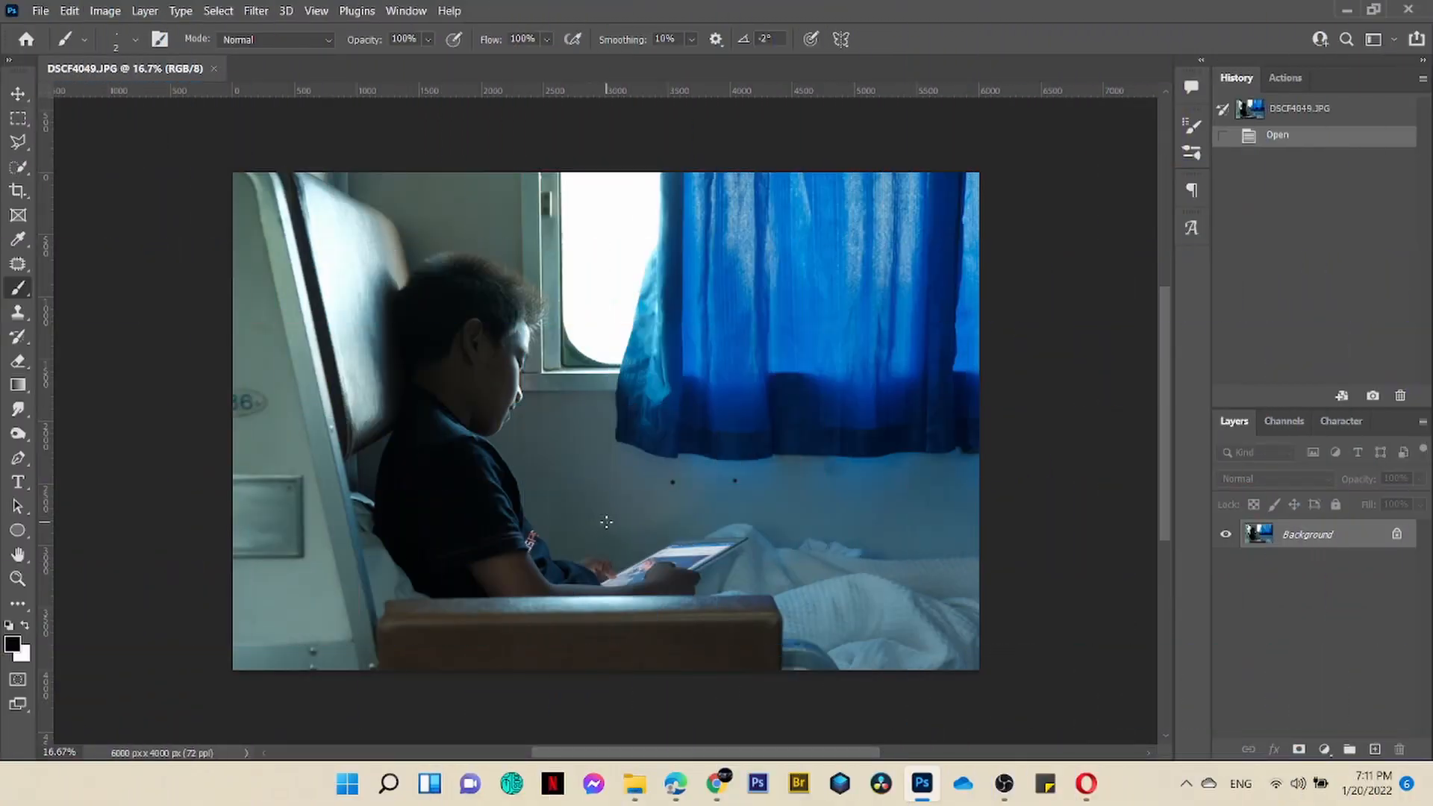
# Start a Pen tool path down the window opening's frame edge and around its rounded lower corner to the curtain
pyautogui.press('p')
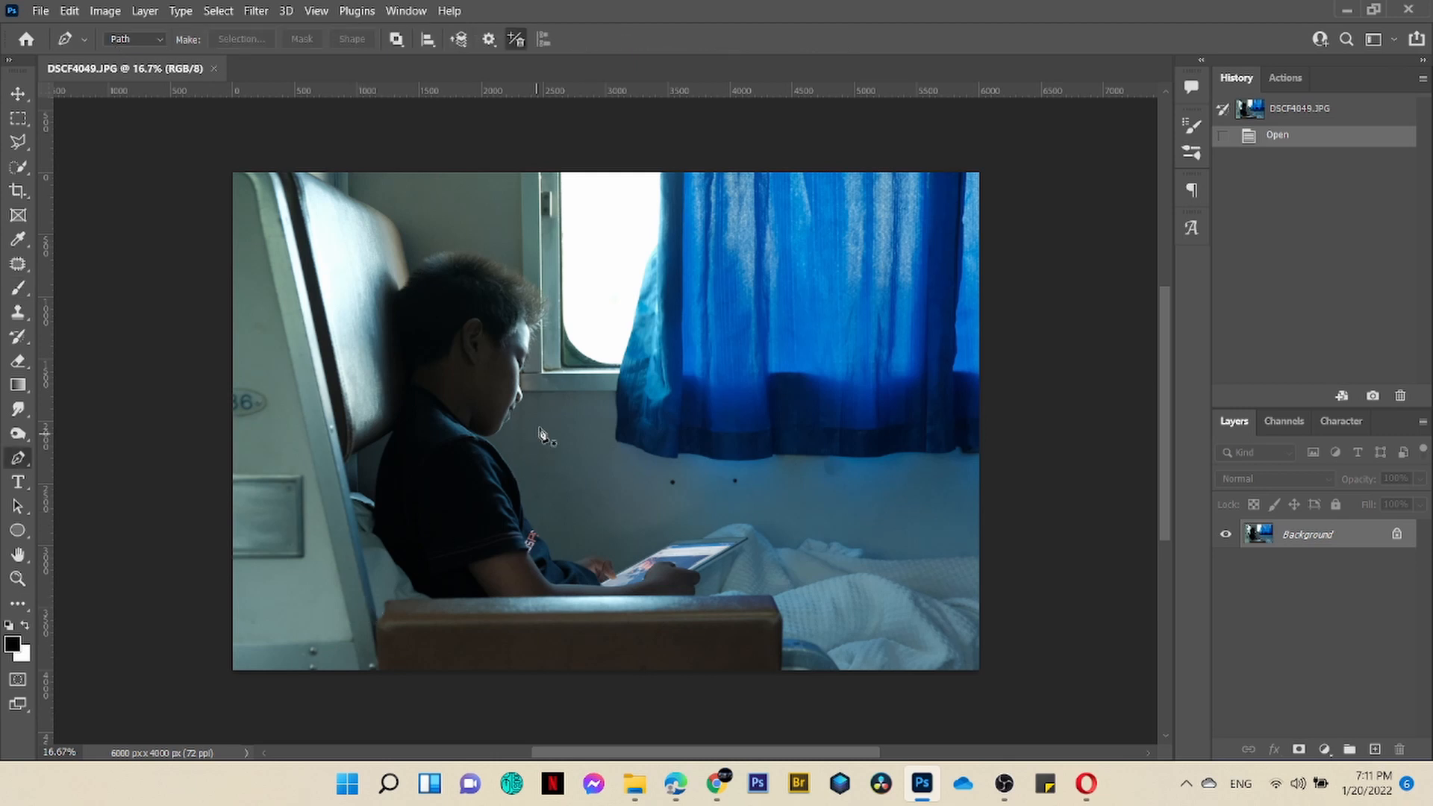
pyautogui.scroll(3, 552, 377)
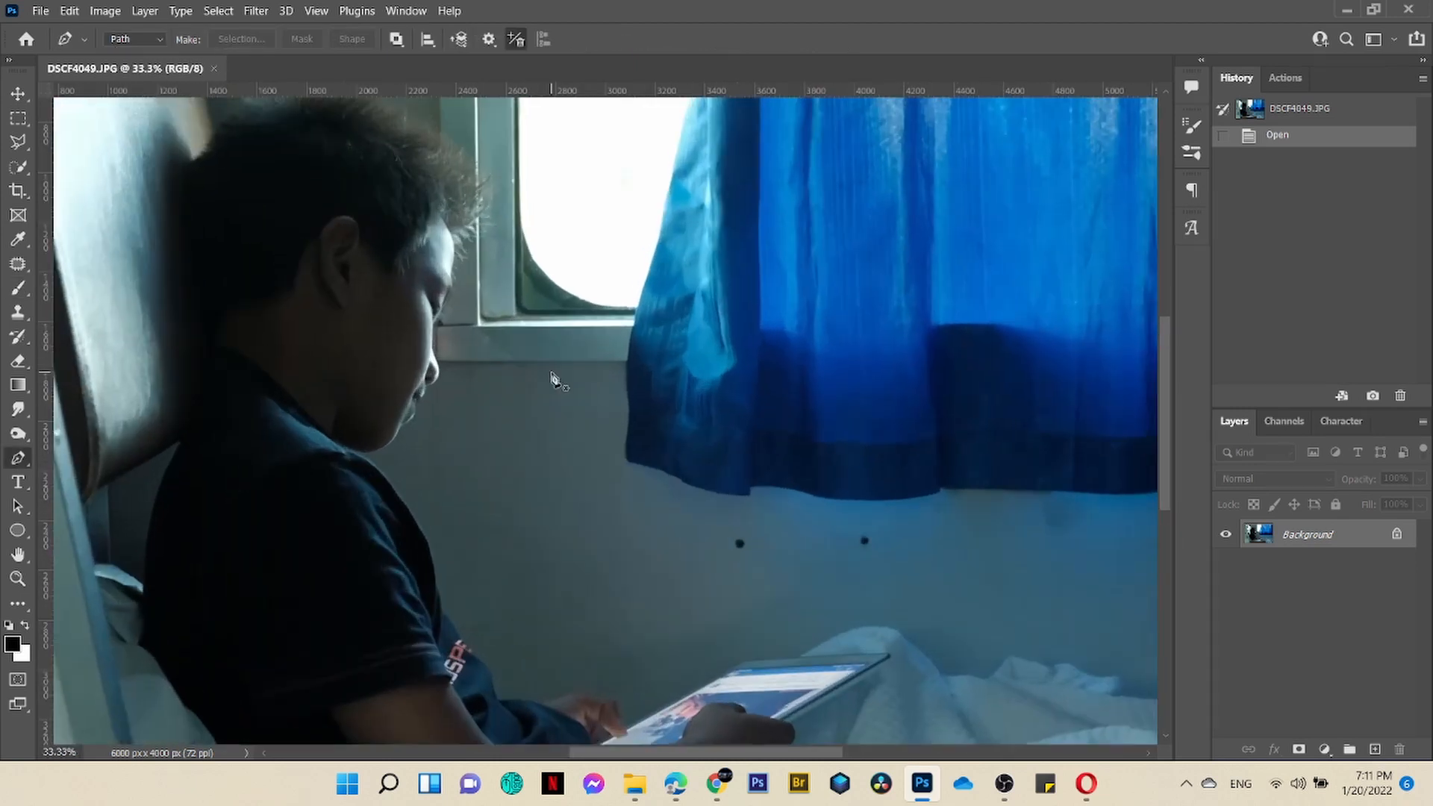
pyautogui.scroll(5, 556, 377)
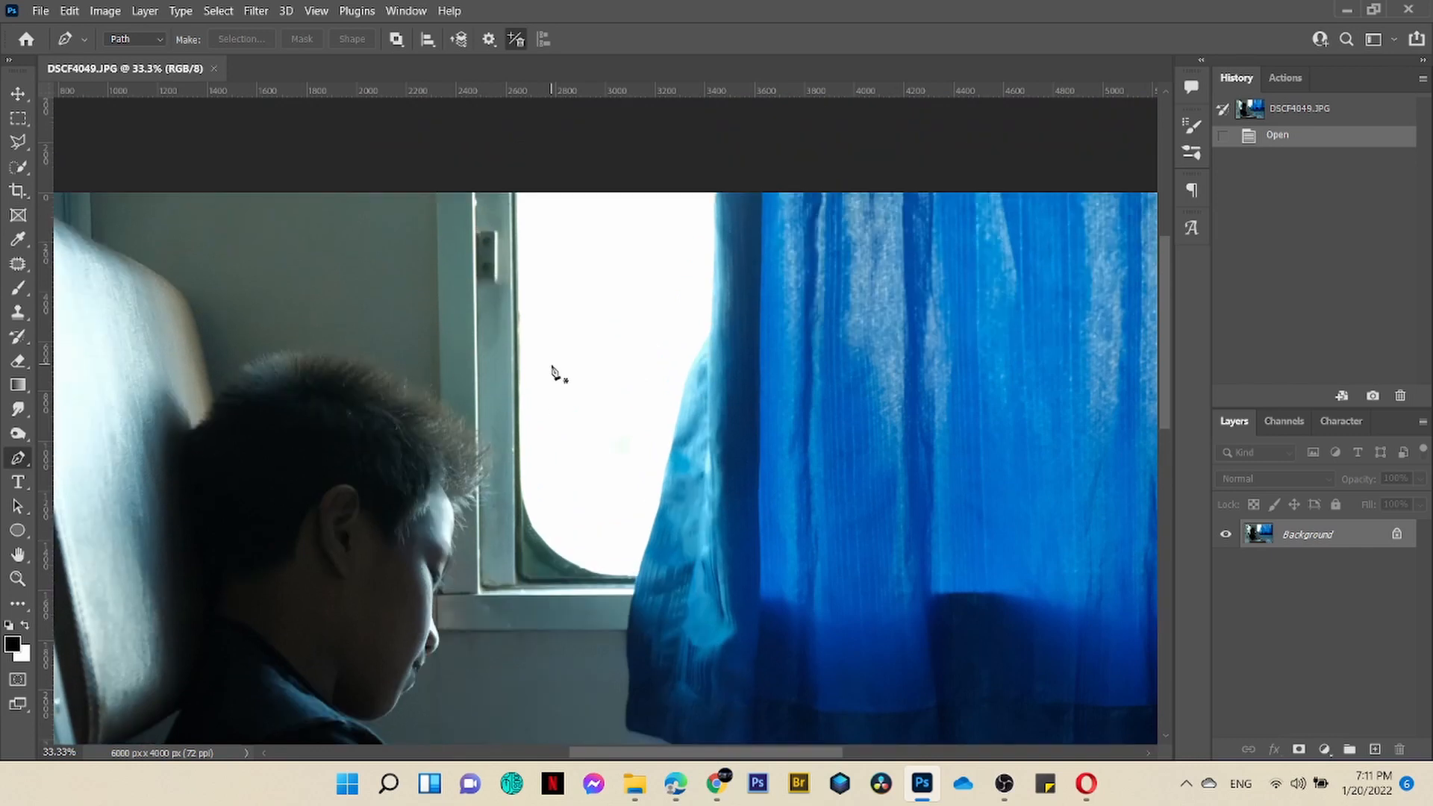
pyautogui.click(514, 203)
pyautogui.click(516, 361)
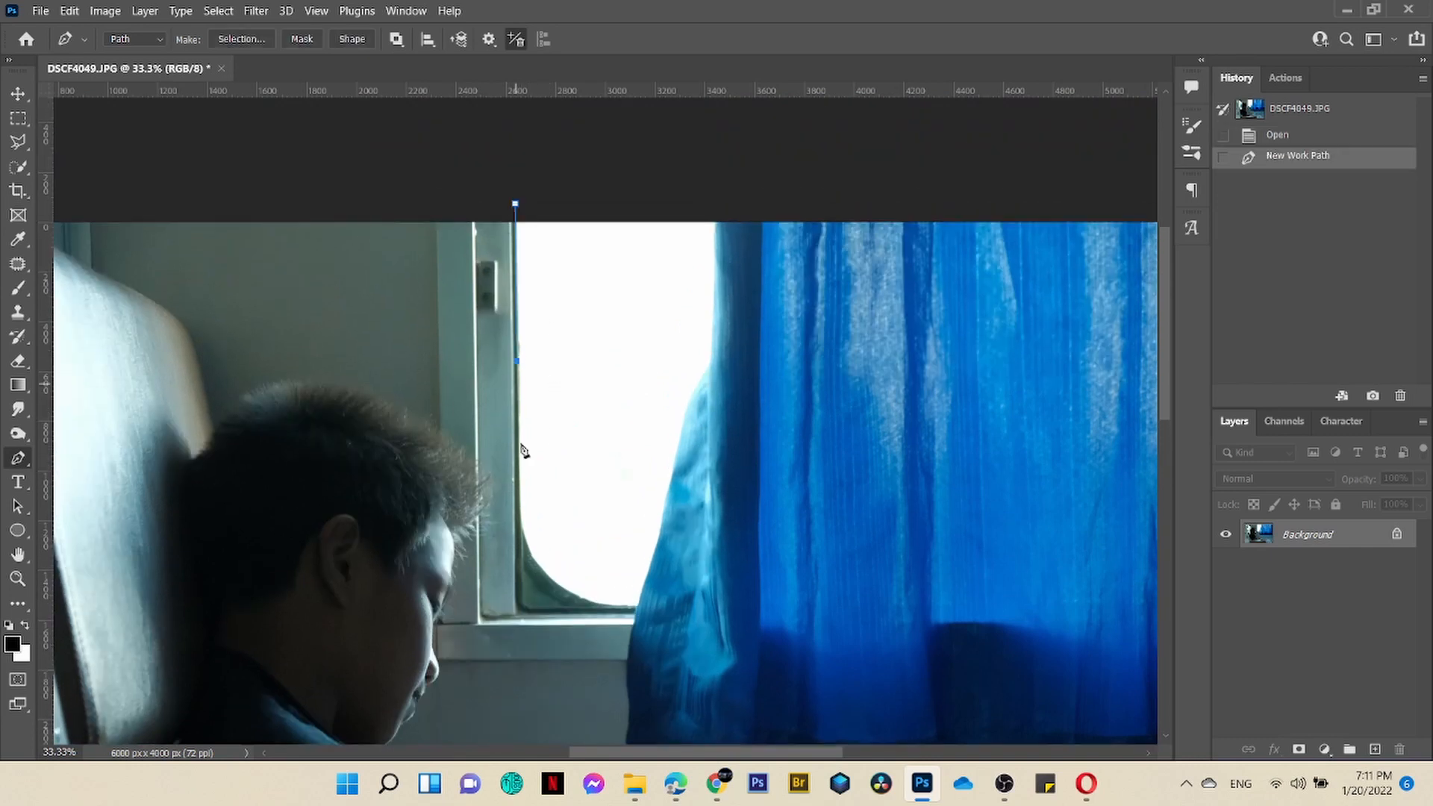
pyautogui.click(520, 546)
pyautogui.click(525, 563)
pyautogui.click(545, 592)
pyautogui.click(566, 603)
pyautogui.click(595, 609)
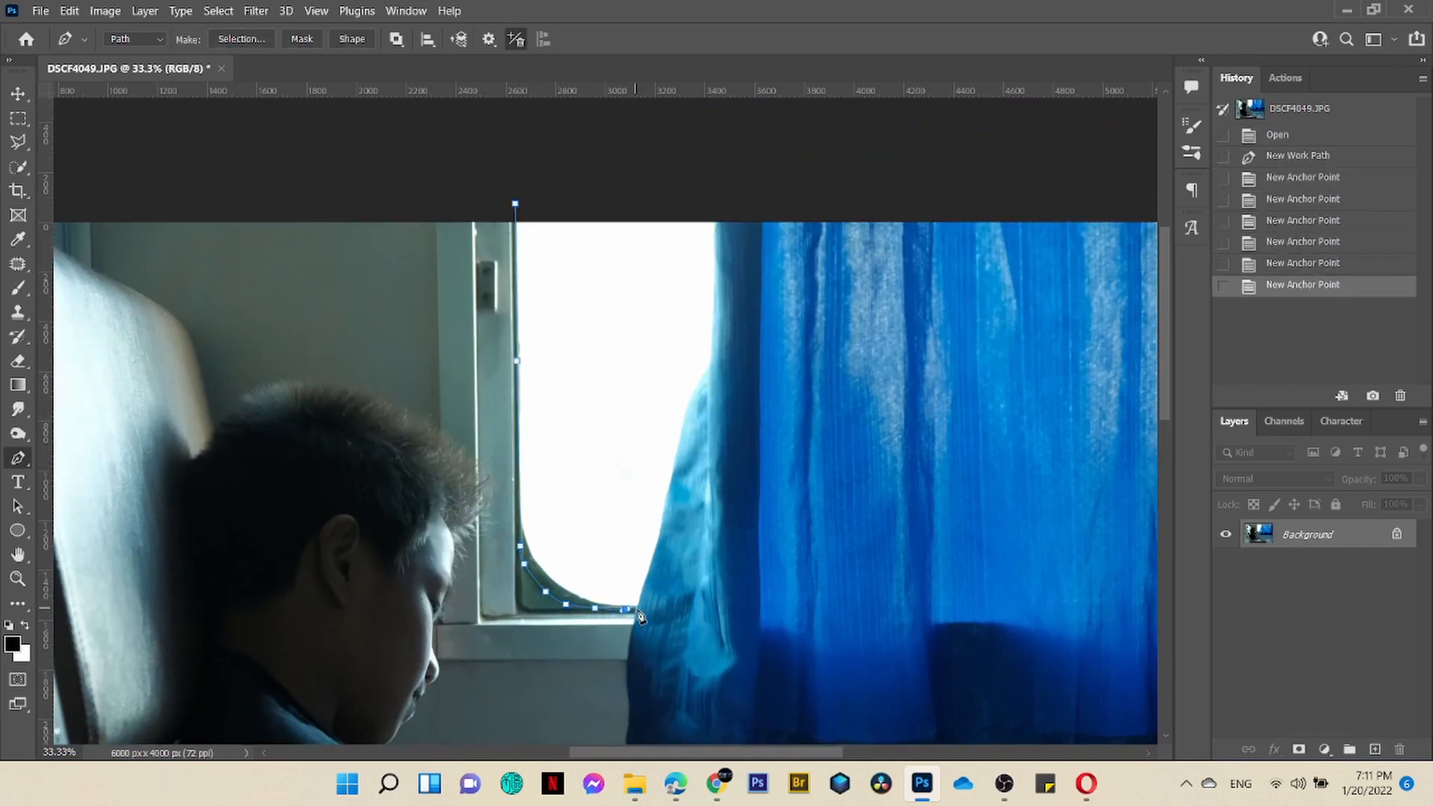
pyautogui.click(625, 610)
pyautogui.click(637, 609)
# Continue the path up along the curtain's edge to just above the top of the photo
pyautogui.click(652, 564)
pyautogui.click(658, 537)
pyautogui.click(665, 510)
pyautogui.click(669, 481)
pyautogui.click(675, 467)
pyautogui.click(685, 420)
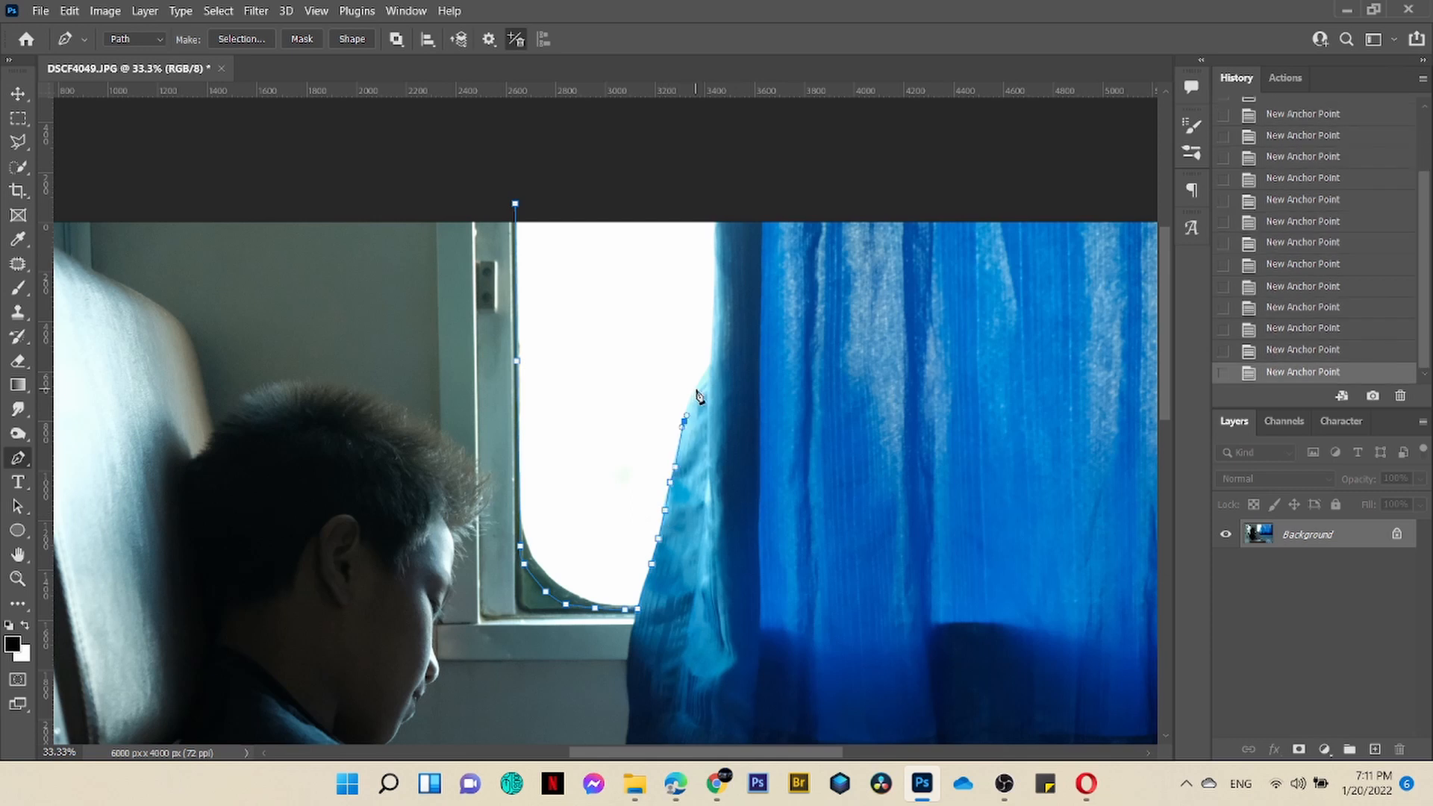
pyautogui.click(698, 386)
pyautogui.click(708, 368)
pyautogui.click(714, 333)
pyautogui.click(716, 303)
pyautogui.scroll(2, 716, 306)
pyautogui.click(716, 394)
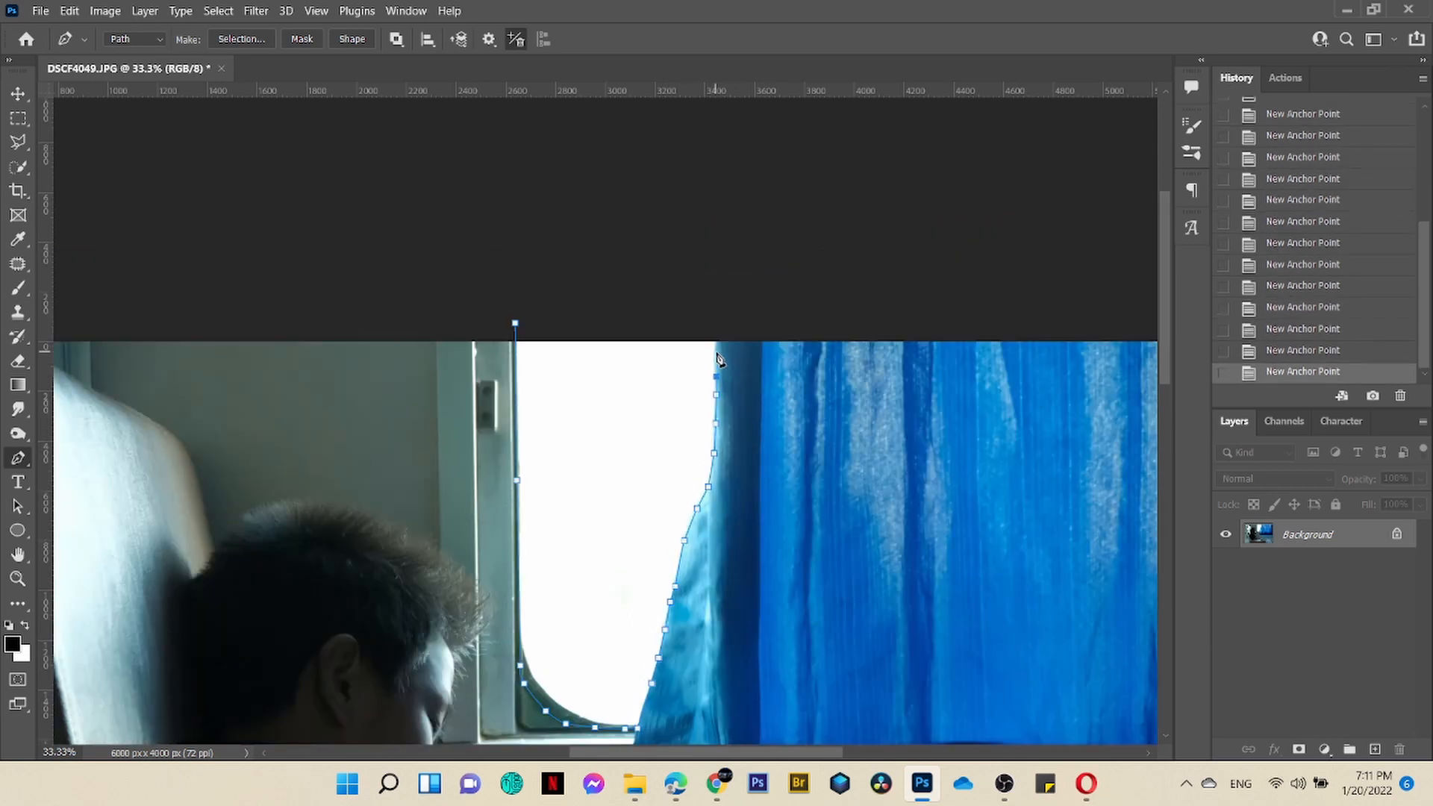
pyautogui.click(716, 350)
pyautogui.click(718, 324)
# Close the path around the window opening and convert it to a selection
pyautogui.click(515, 325)
pyautogui.rightClick(568, 347)
pyautogui.click(597, 422)
pyautogui.click(788, 182)
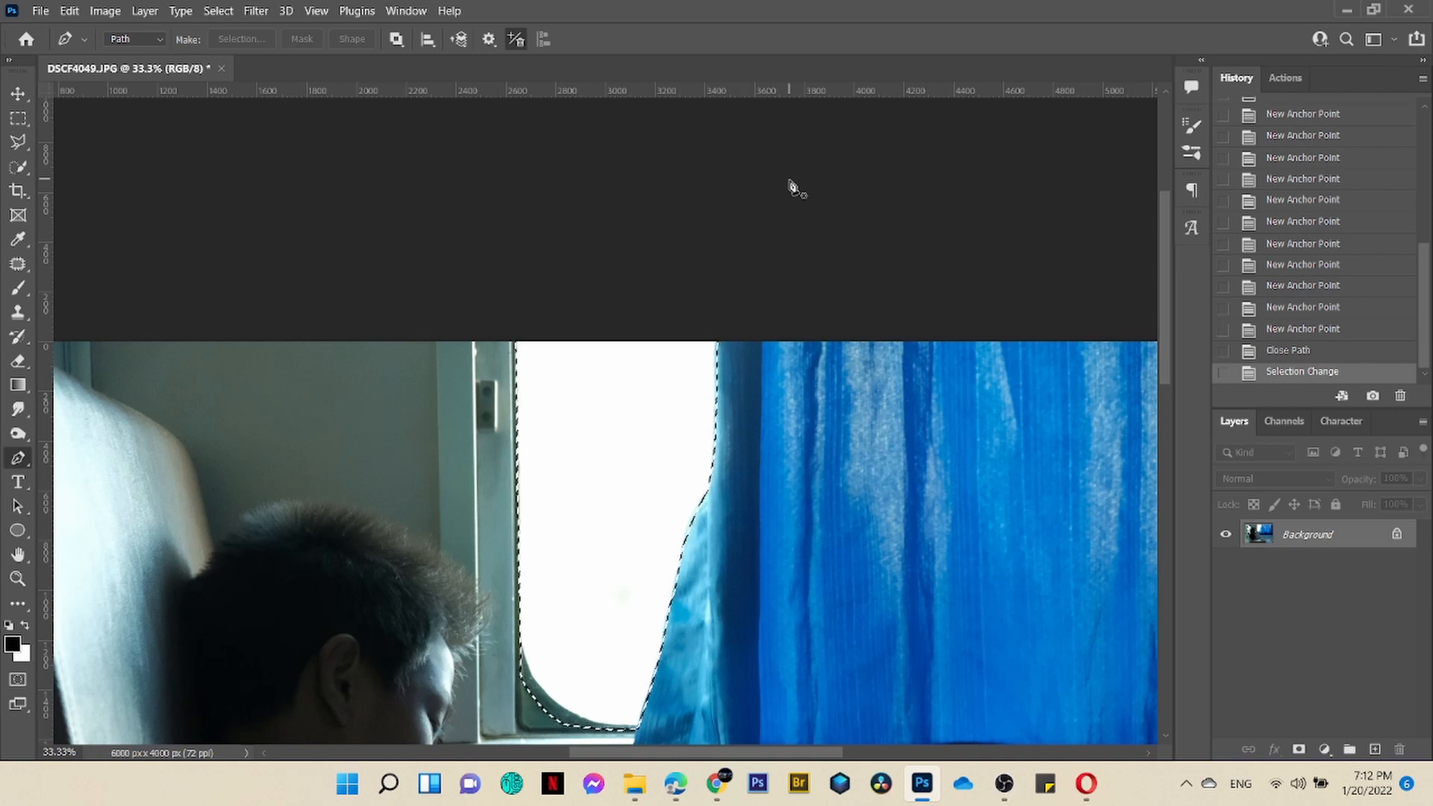
# Try erasing inside the window selection on the Background layer
pyautogui.click(18, 360)
pyautogui.click(569, 393)
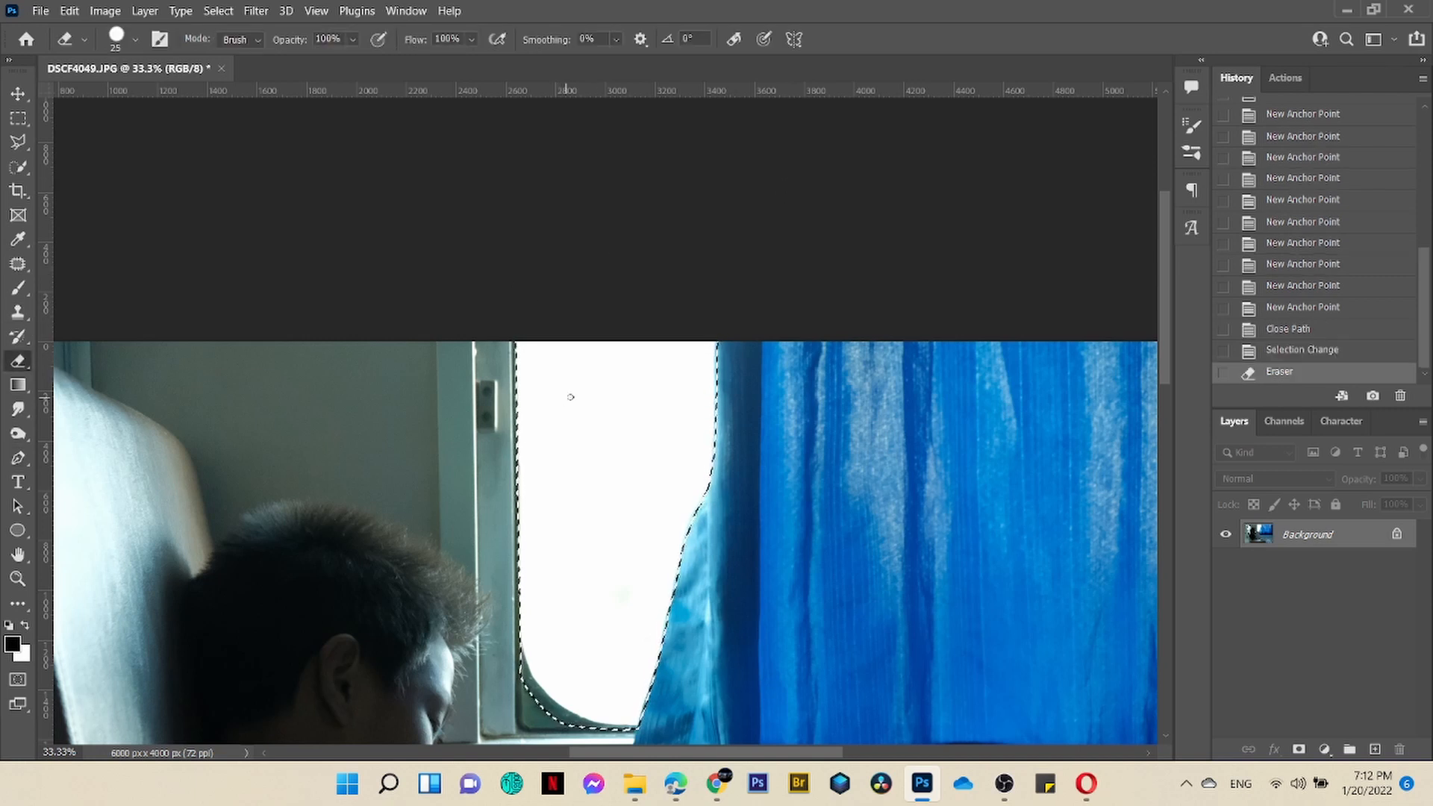
pyautogui.click(627, 328)
# Copy everything outside the window selection to a new layer and hide the Background layer
pyautogui.hotkey('ctrl', 'shift', 'i')
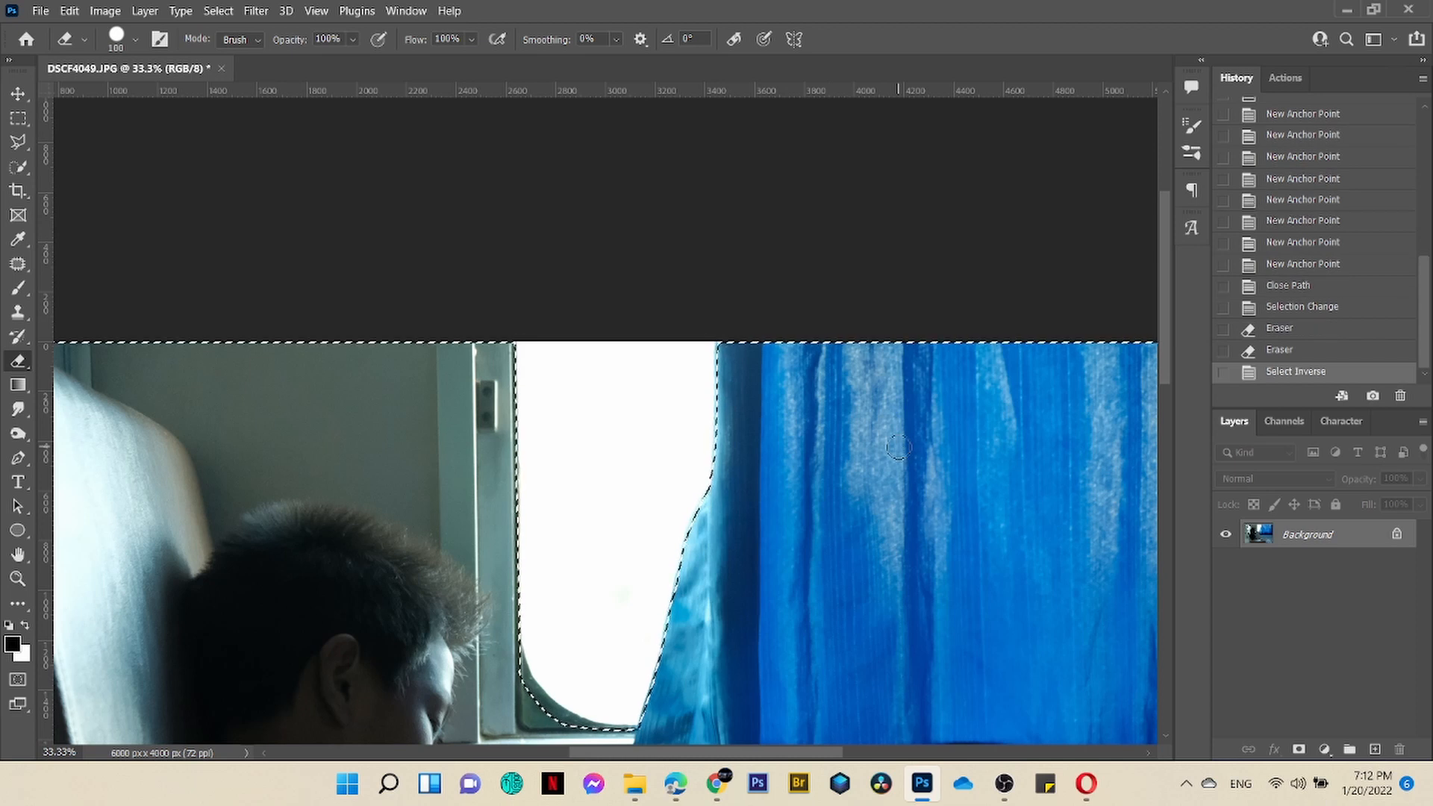
pyautogui.hotkey('ctrl', 'j')
pyautogui.click(1226, 564)
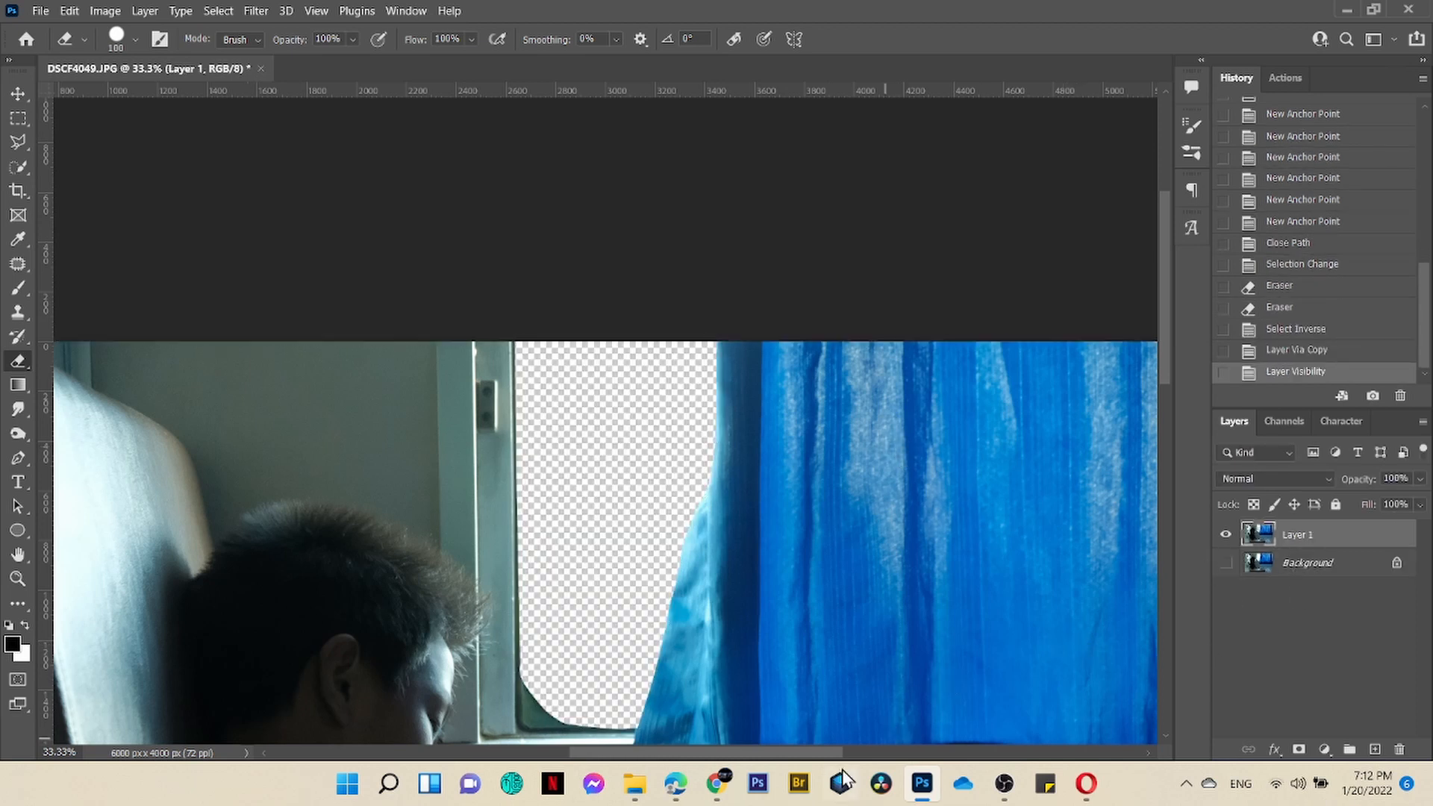
# Switch to File Explorer and open the anime city, nightscape urban and Hong Kong night images from Downloads in Photoshop
pyautogui.click(634, 784)
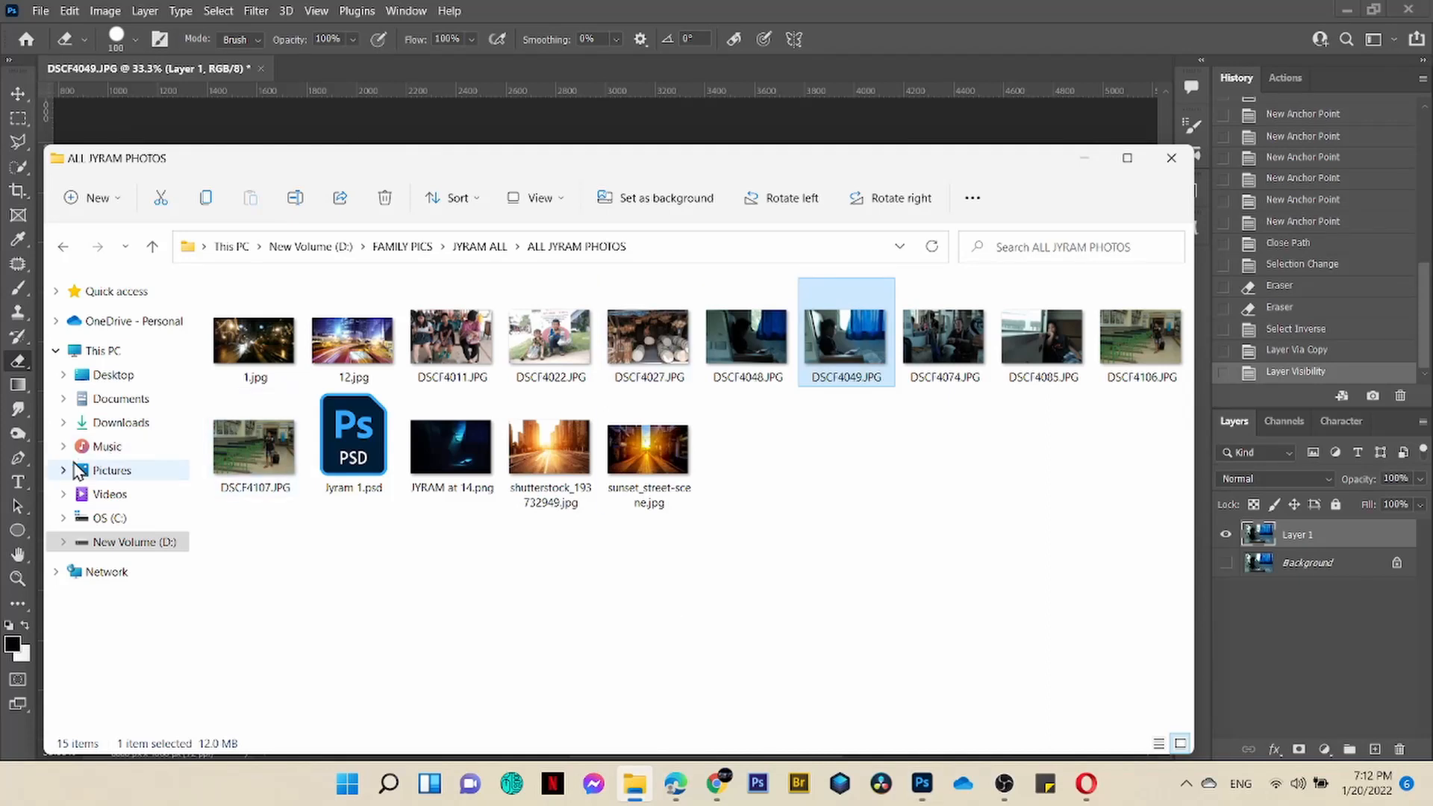
pyautogui.click(130, 403)
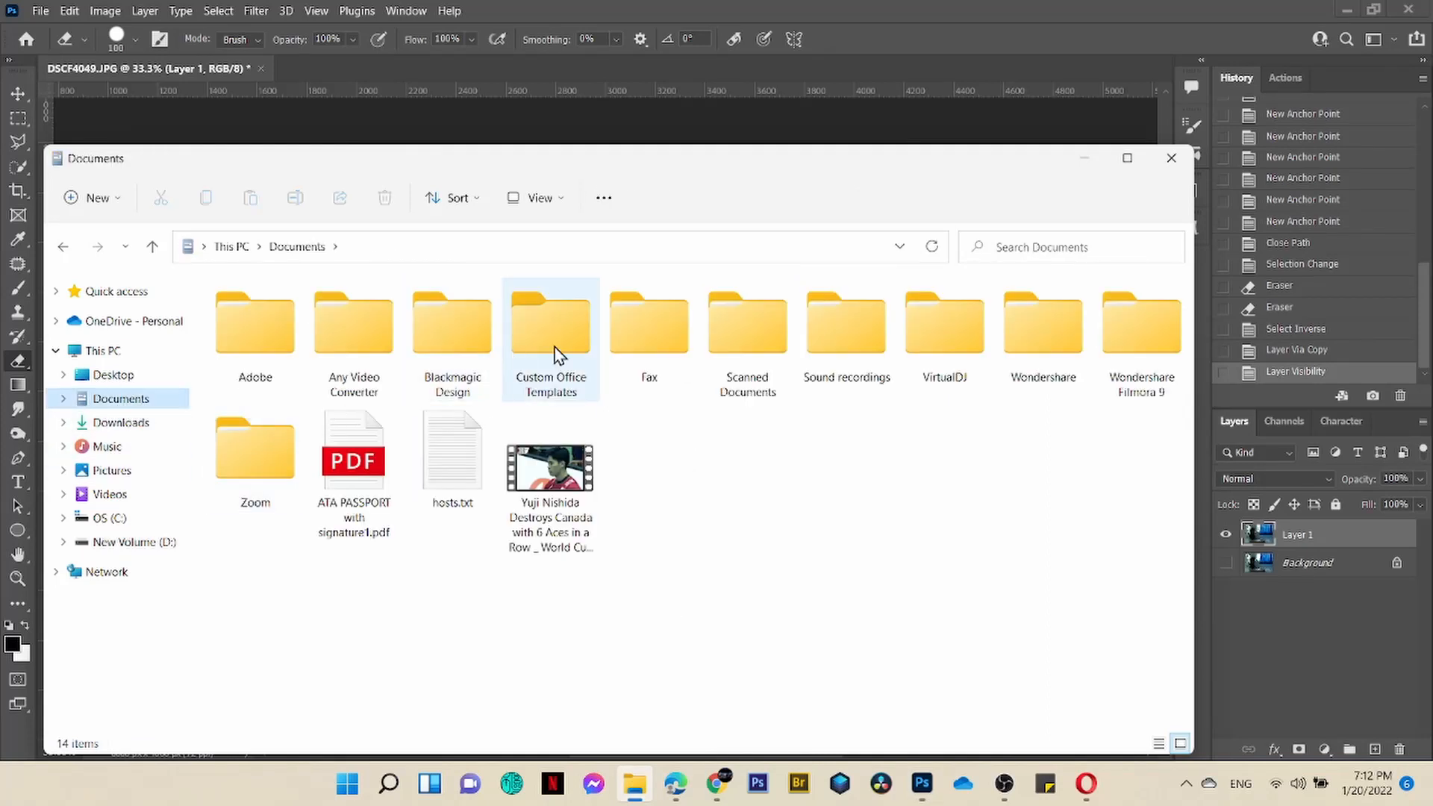
pyautogui.click(138, 425)
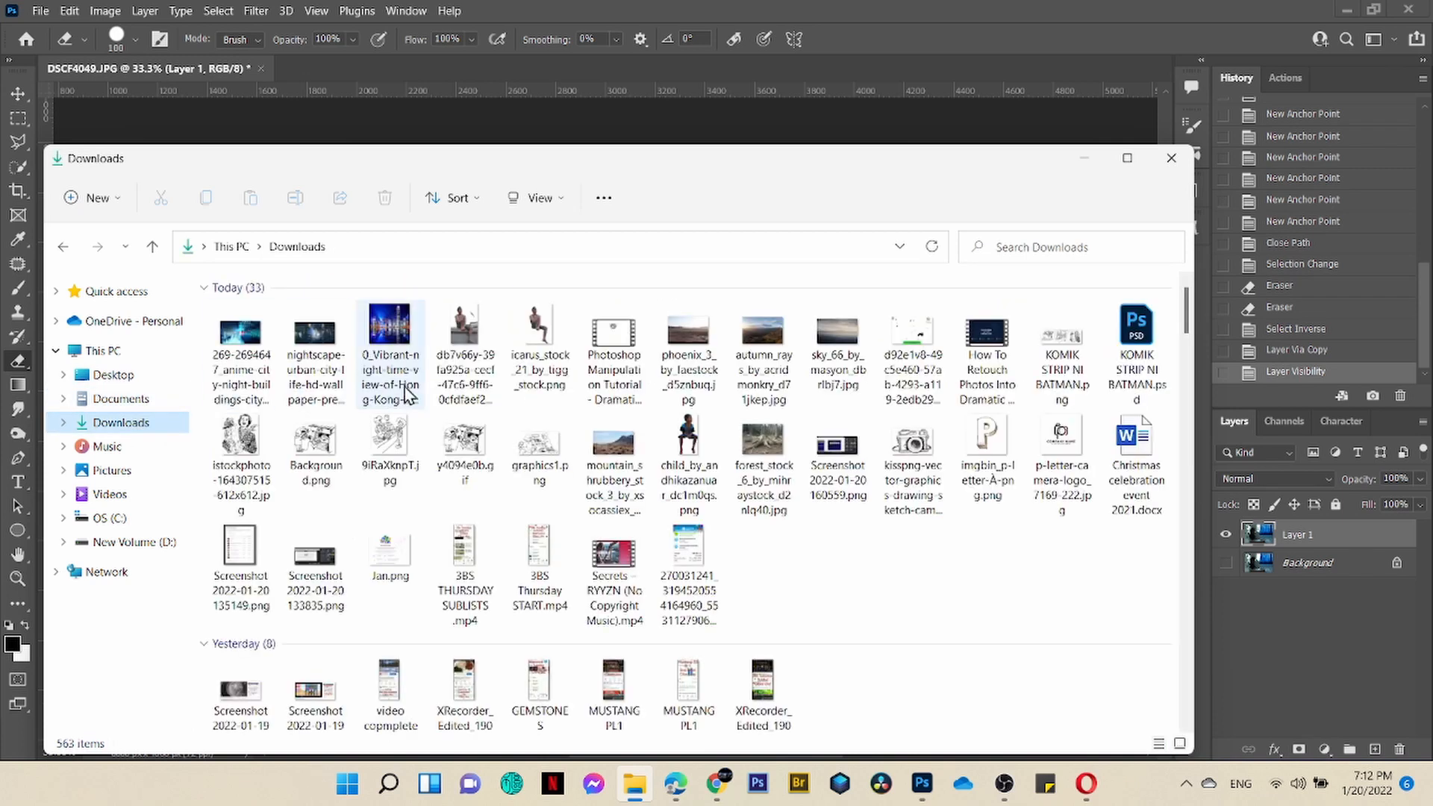
pyautogui.click(401, 345)
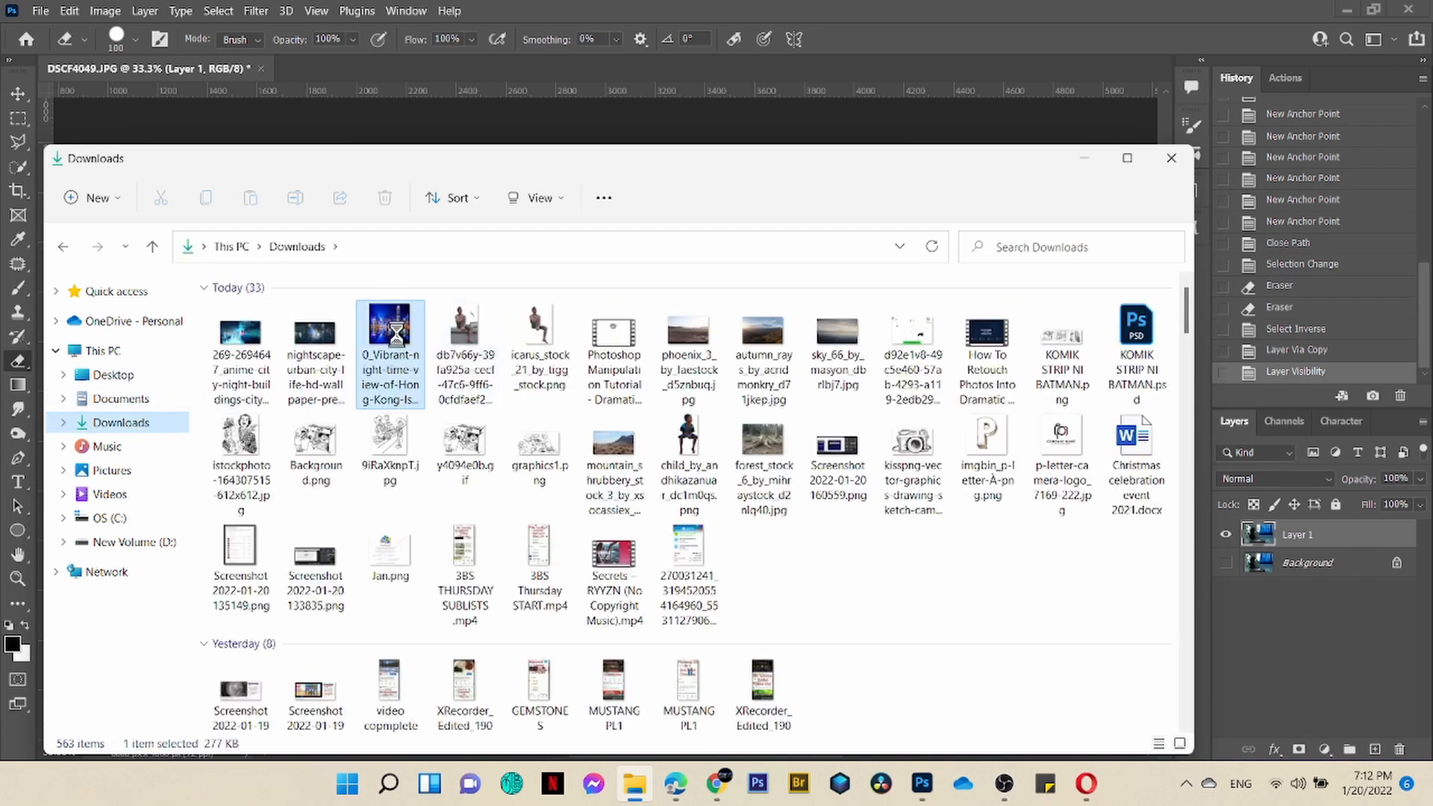
pyautogui.keyDown('ctrl'); pyautogui.click(314, 335); pyautogui.keyUp('ctrl')
pyautogui.keyDown('ctrl'); pyautogui.click(248, 351); pyautogui.keyUp('ctrl')
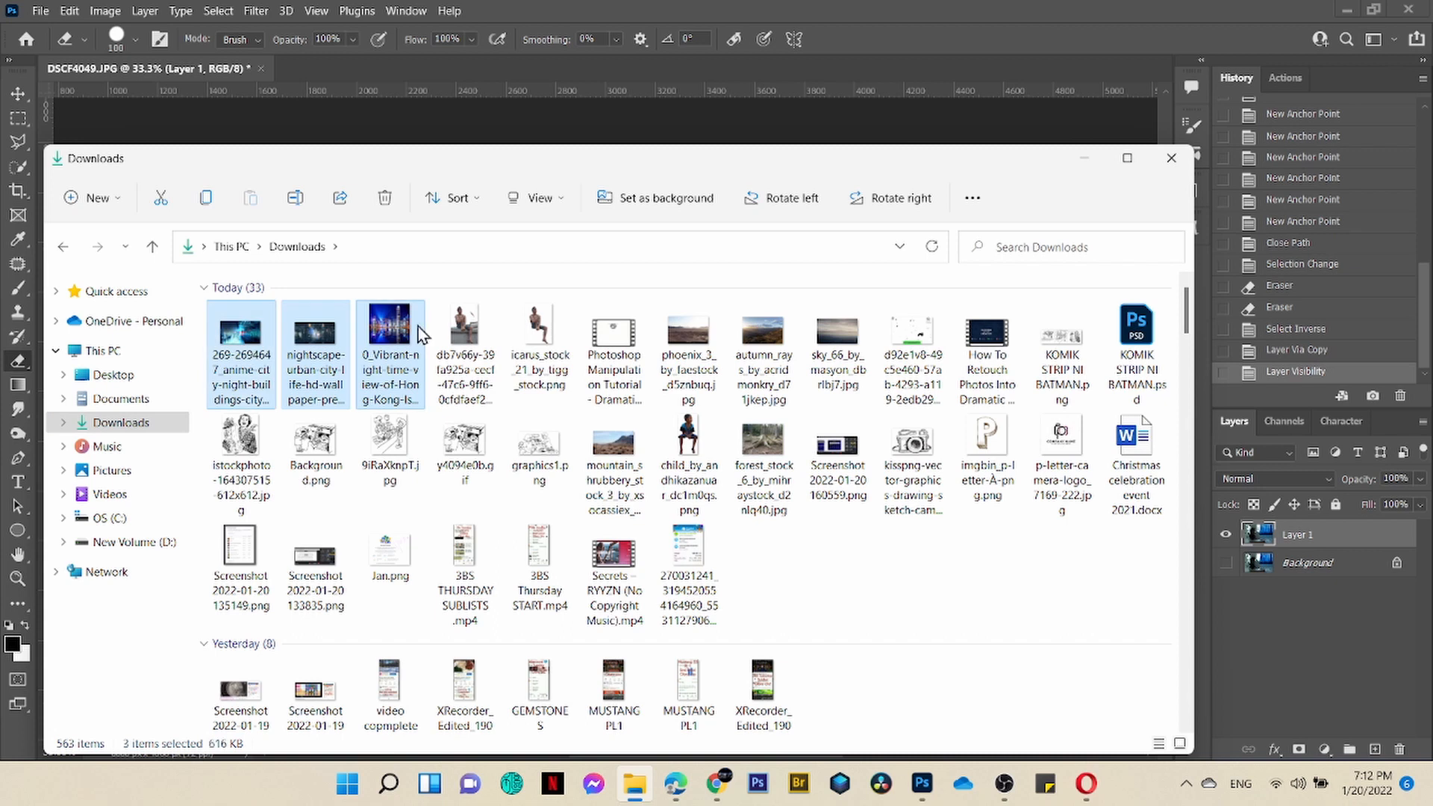
pyautogui.moveTo(409, 340); pyautogui.dragTo(517, 68)
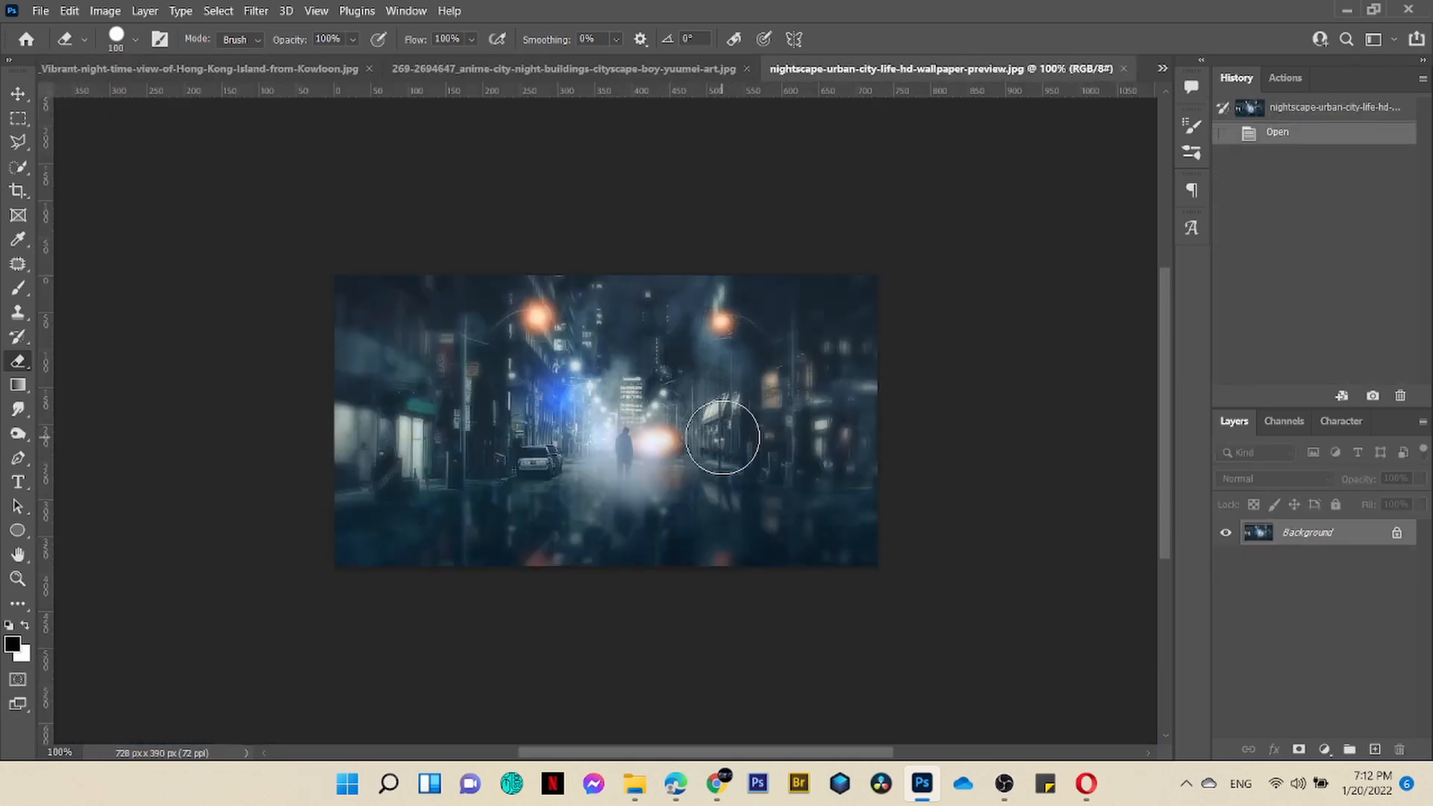
# Look through the opened night-city images, close the Hong Kong one and place the nightscape document before the anime city document
pyautogui.press('v')
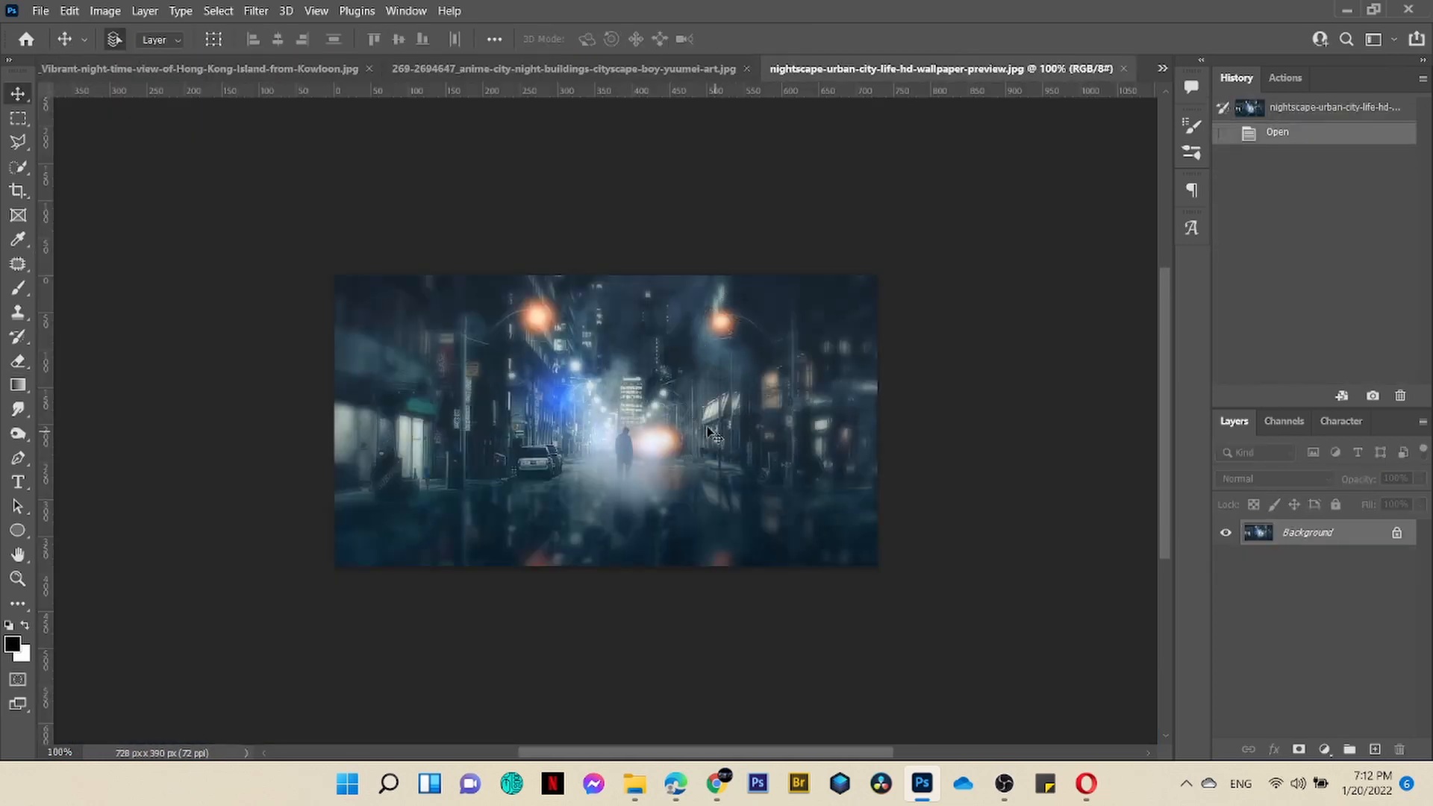
pyautogui.click(530, 66)
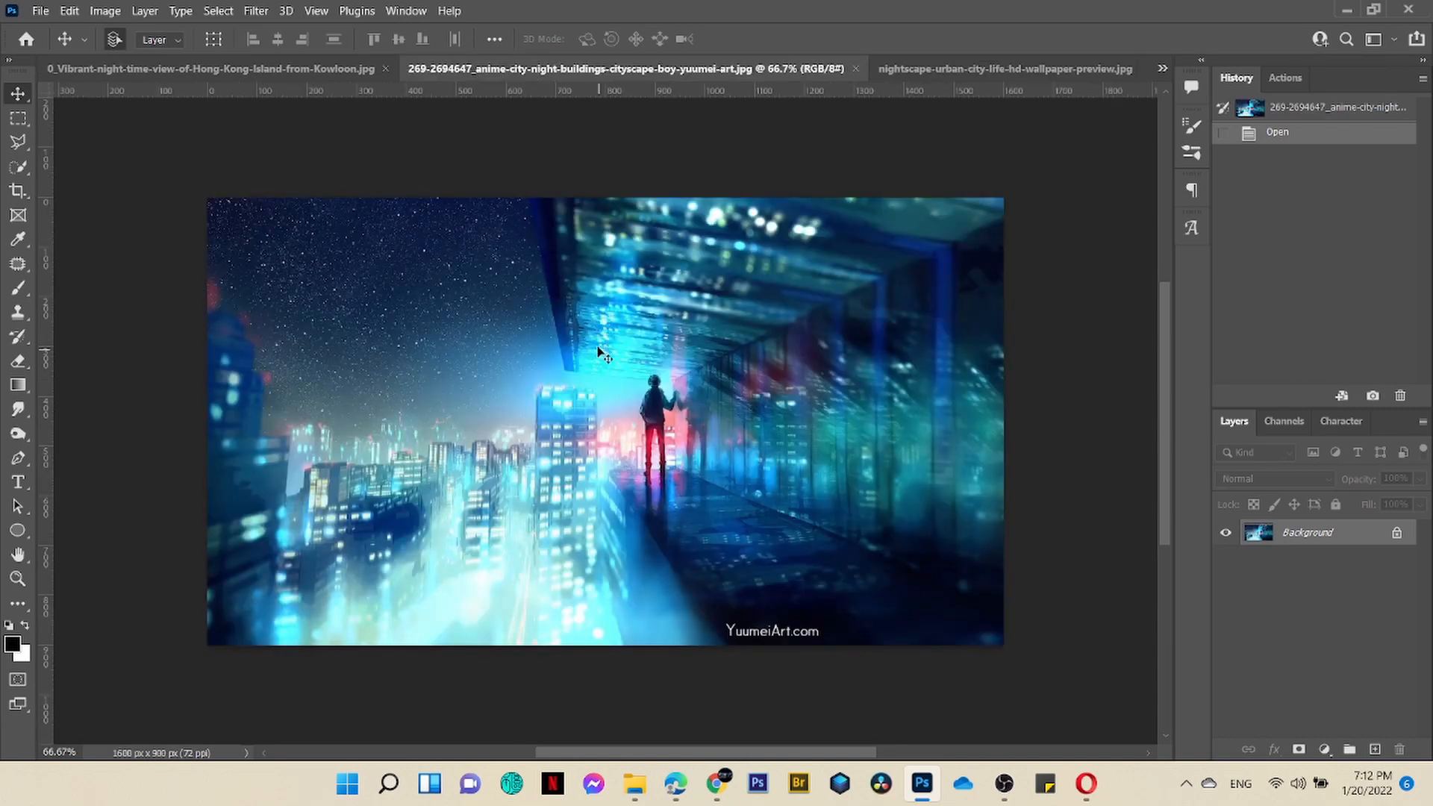
pyautogui.click(305, 69)
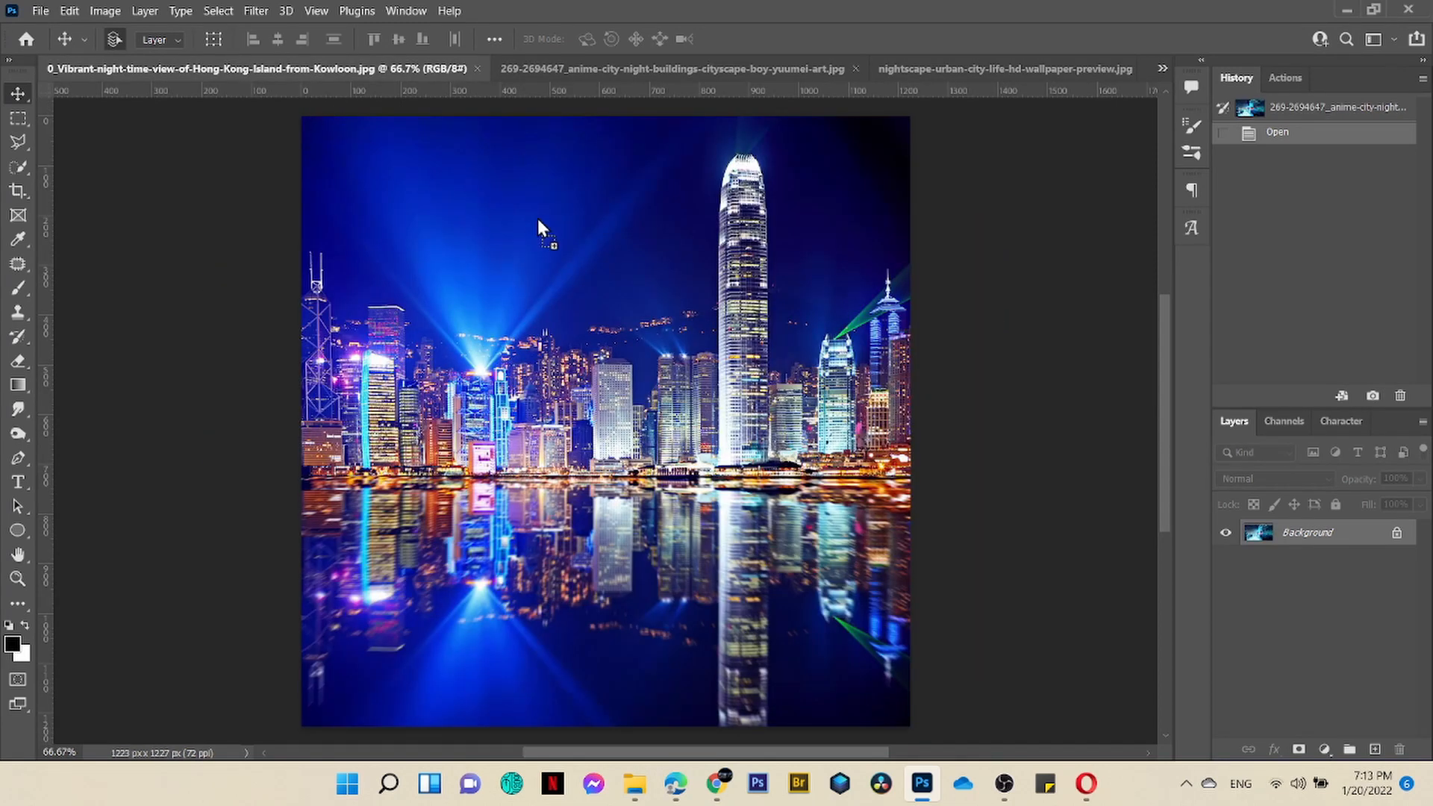
pyautogui.moveTo(656, 76); pyautogui.dragTo(657, 130)
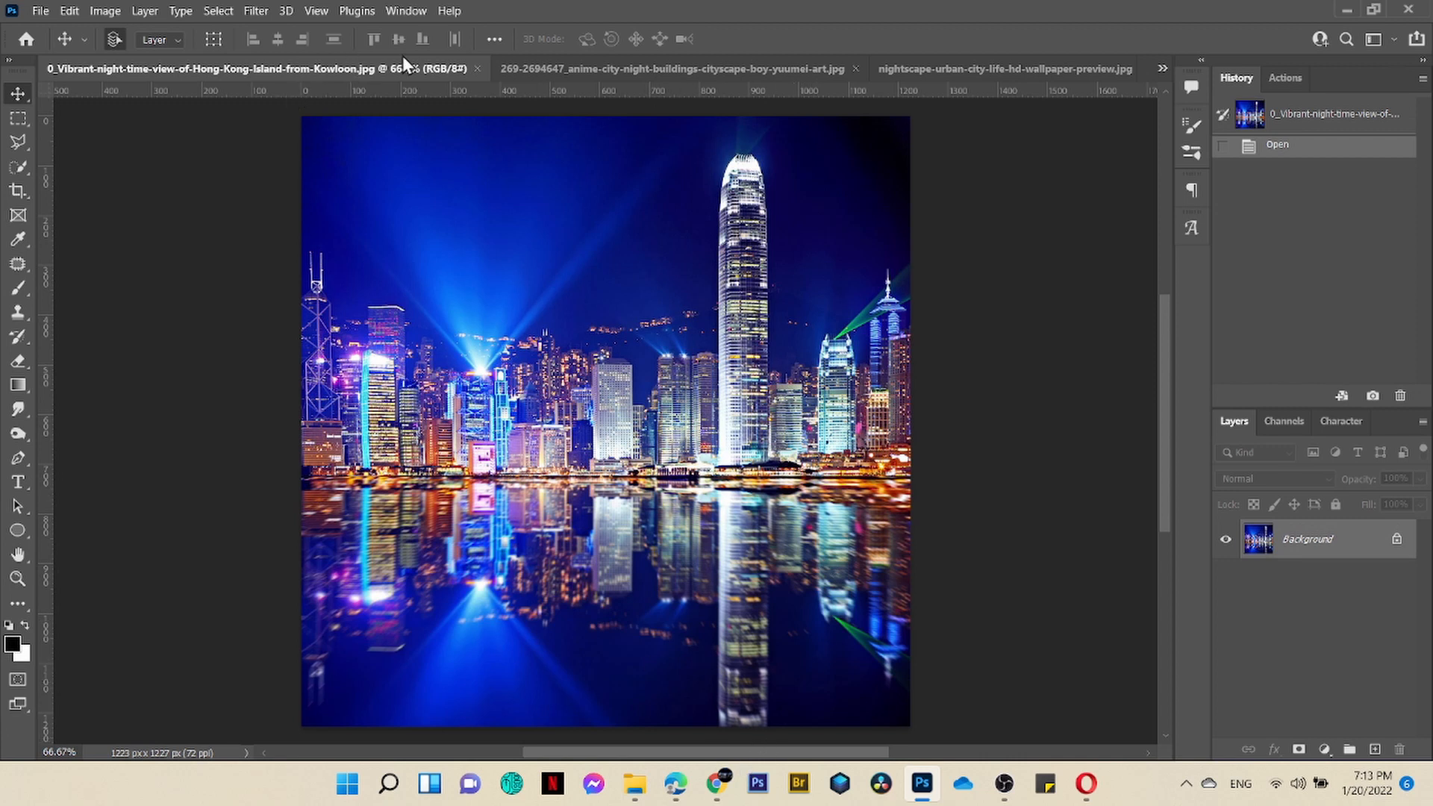
pyautogui.click(478, 68)
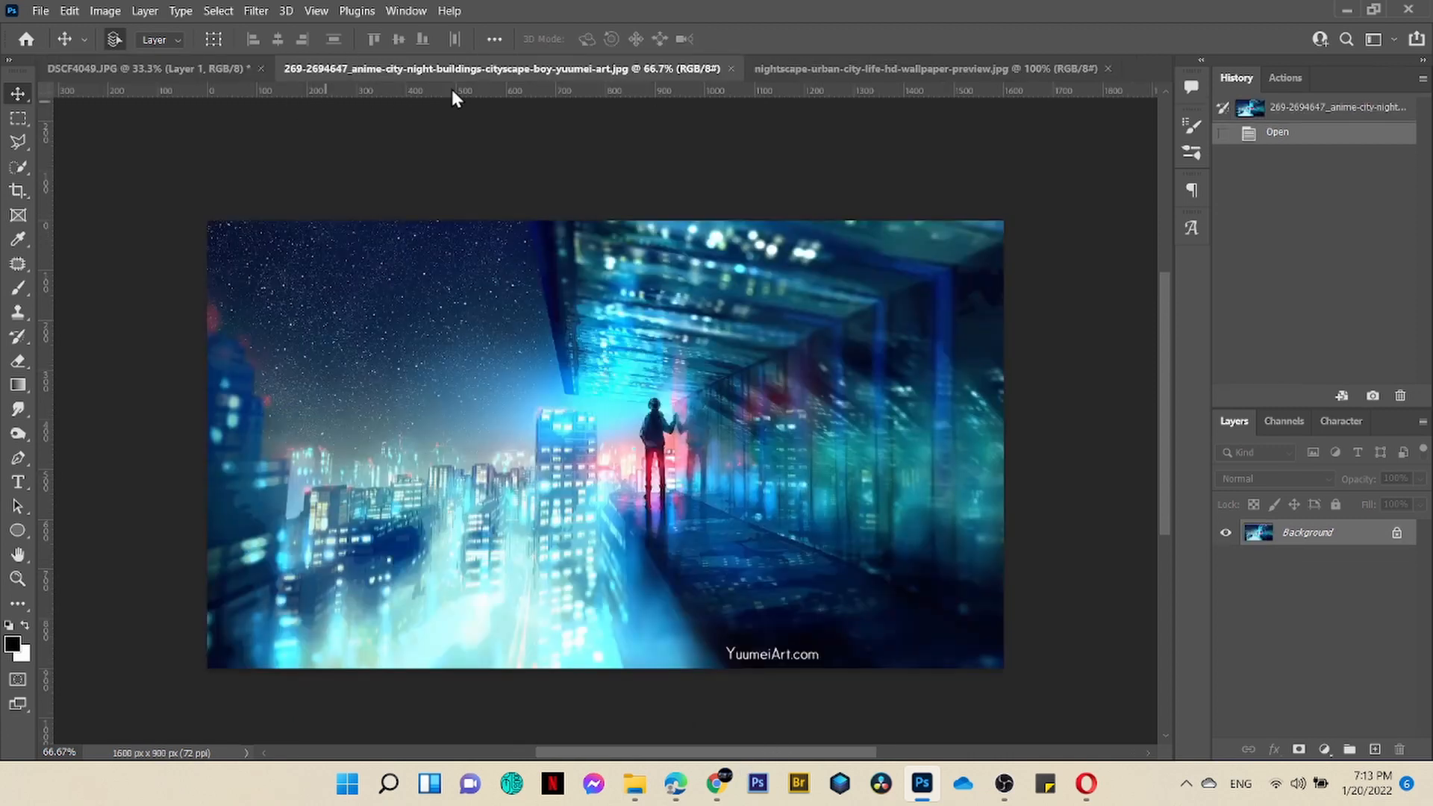
pyautogui.moveTo(526, 75); pyautogui.dragTo(465, 73)
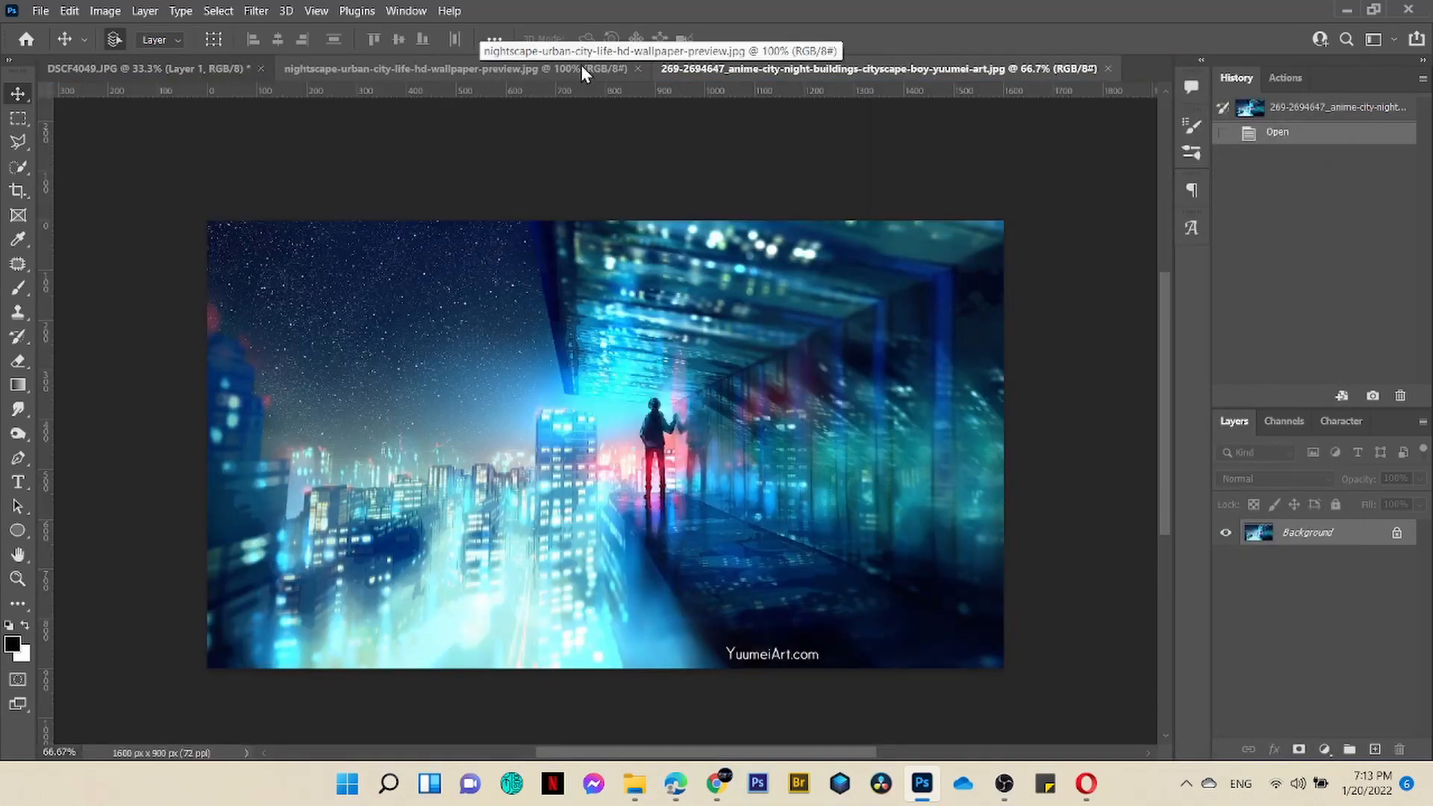
# Bring the anime city image into DSCF4049.JPG as a new layer and place it beneath Layer 1
pyautogui.click(160, 68)
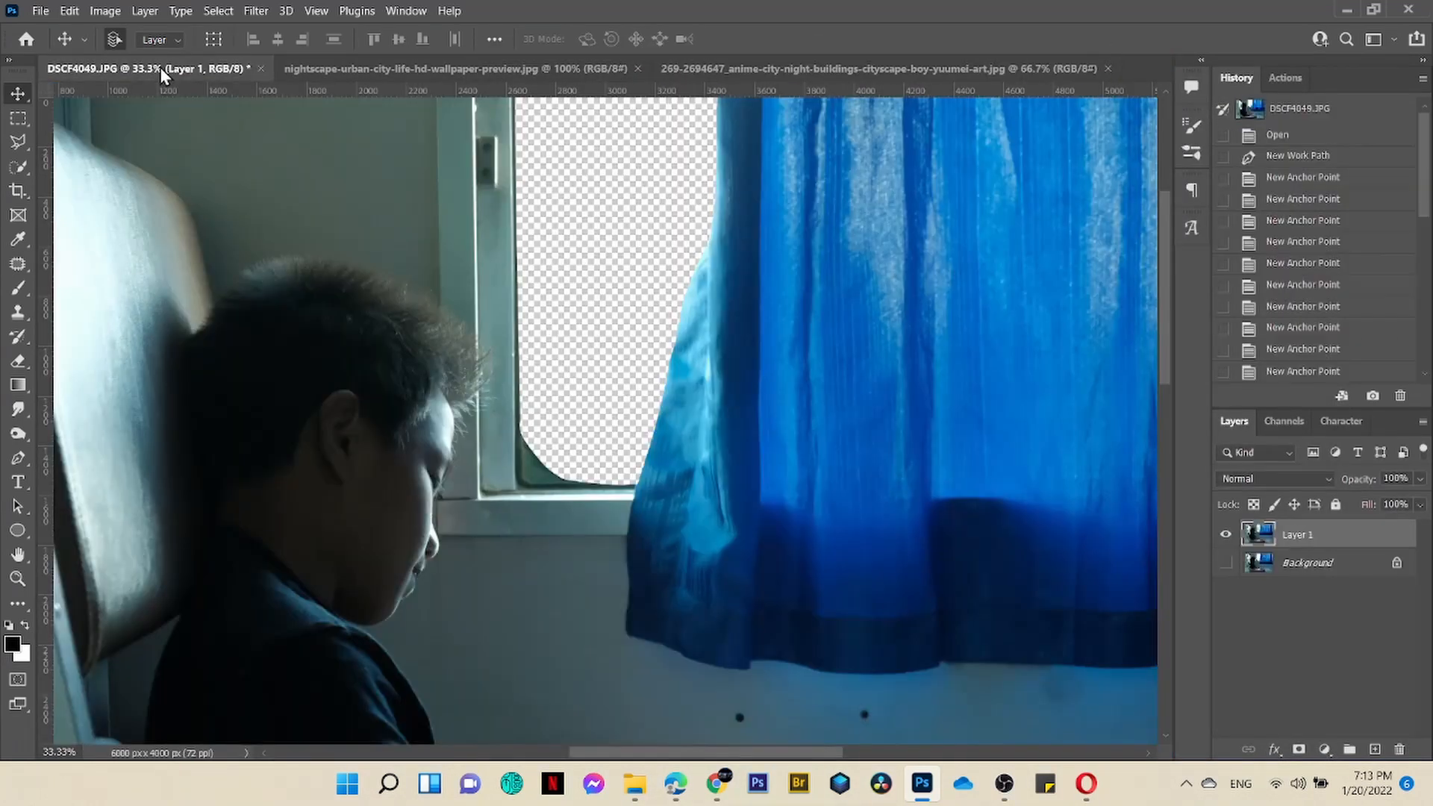
pyautogui.click(561, 68)
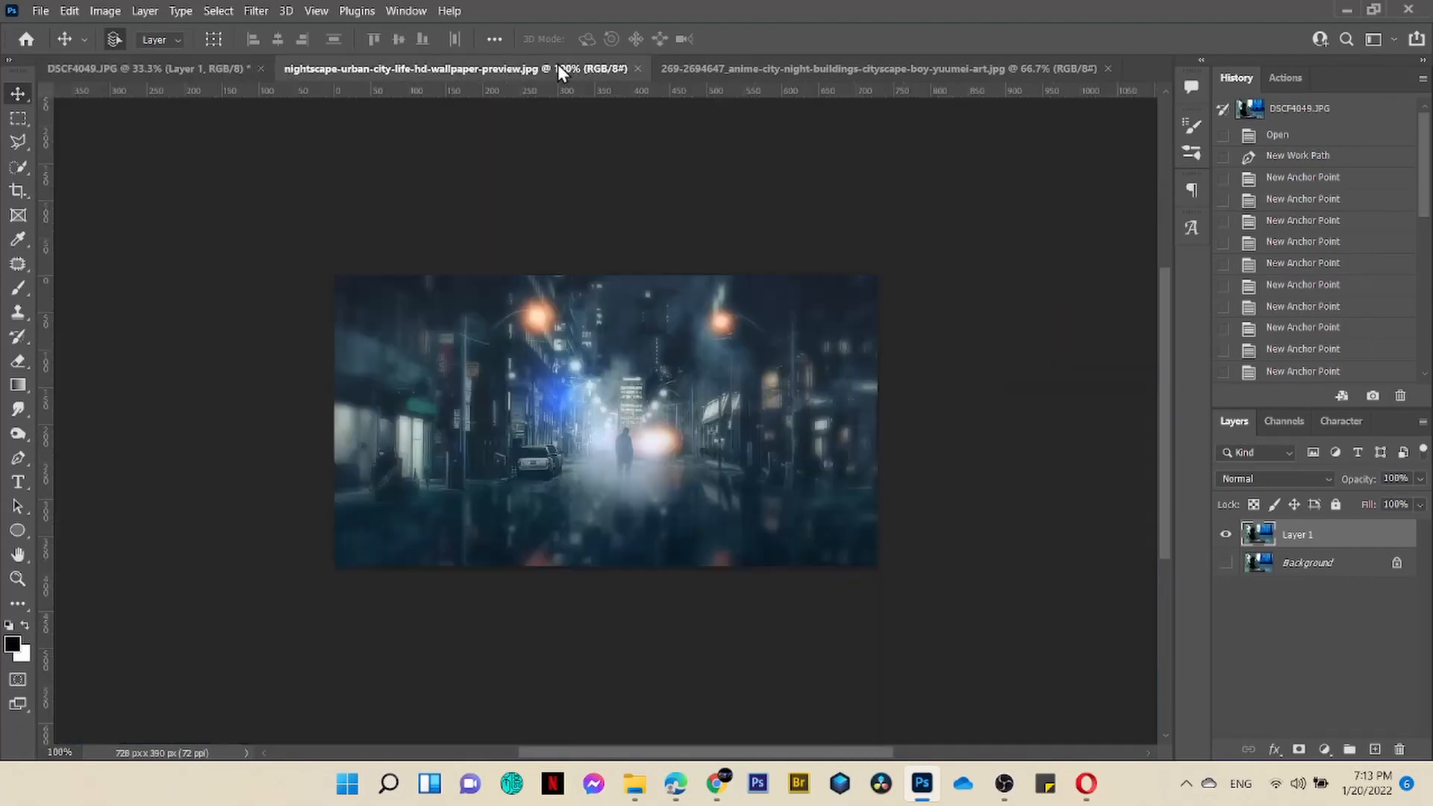
pyautogui.click(820, 68)
pyautogui.moveTo(552, 384); pyautogui.dragTo(519, 363)
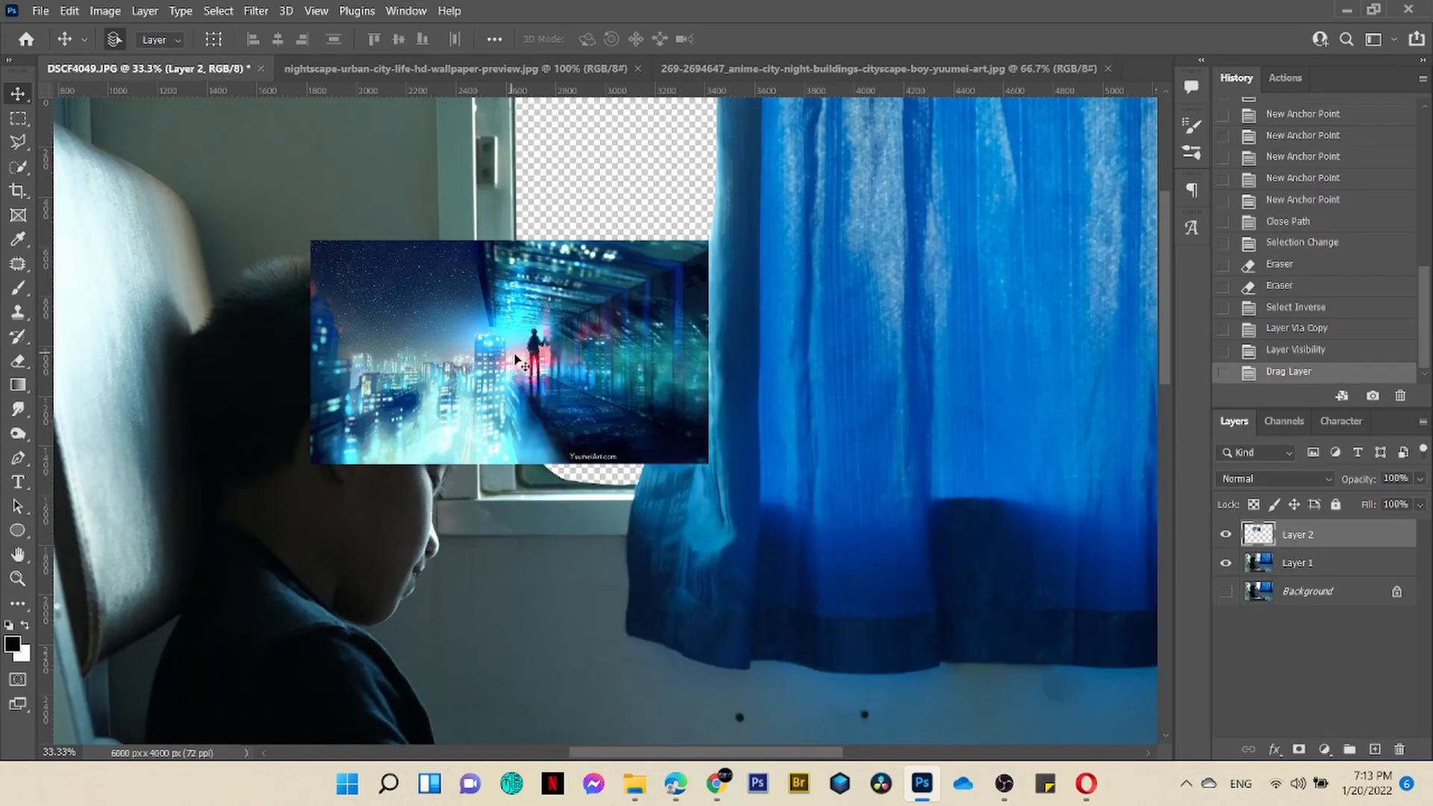
pyautogui.moveTo(1361, 548); pyautogui.dragTo(1355, 576)
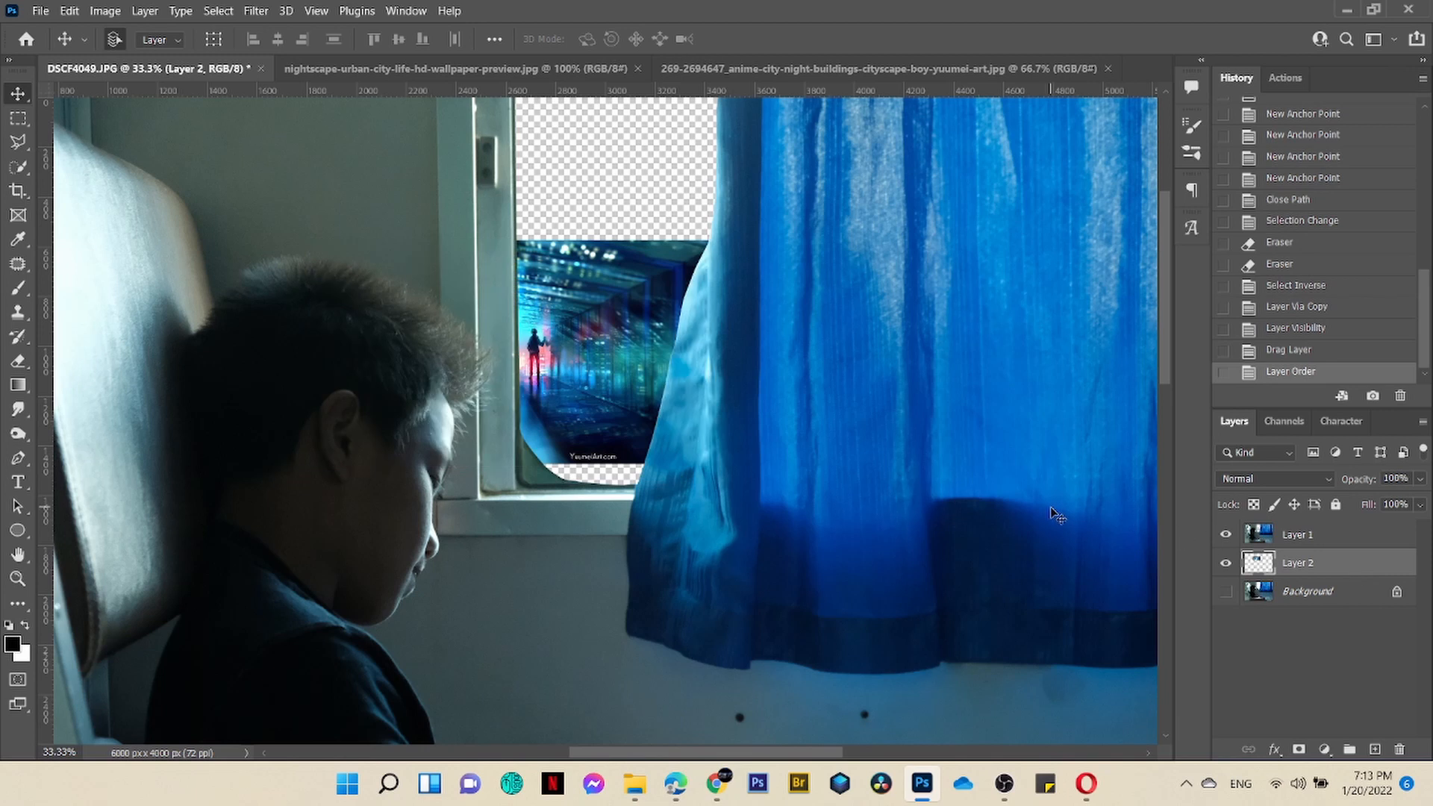
# Scale the city layer to about 324% and position it so the starry sky and lit buildings show through the window
pyautogui.hotkey('ctrl', 't')
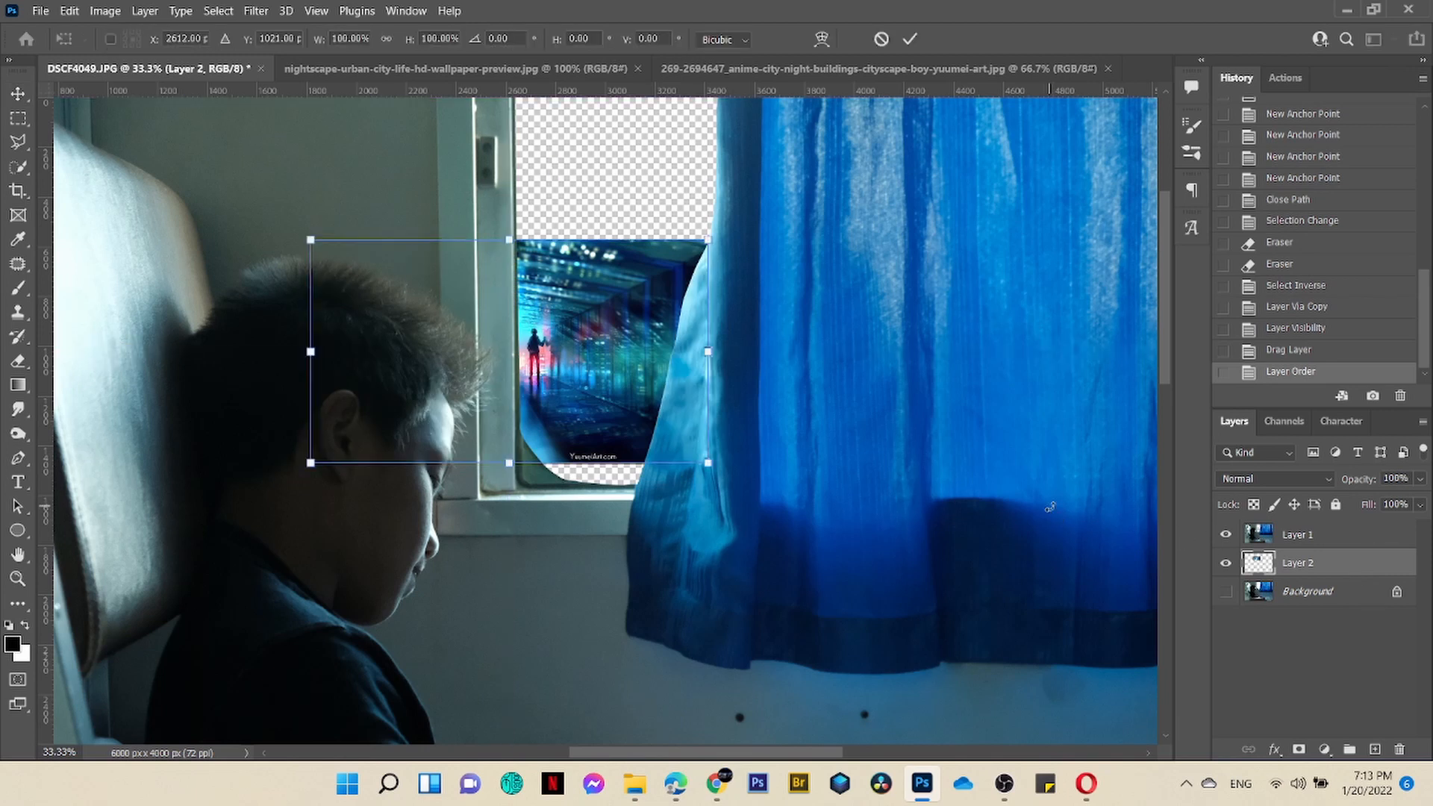
pyautogui.hotkey('ctrl', '-')
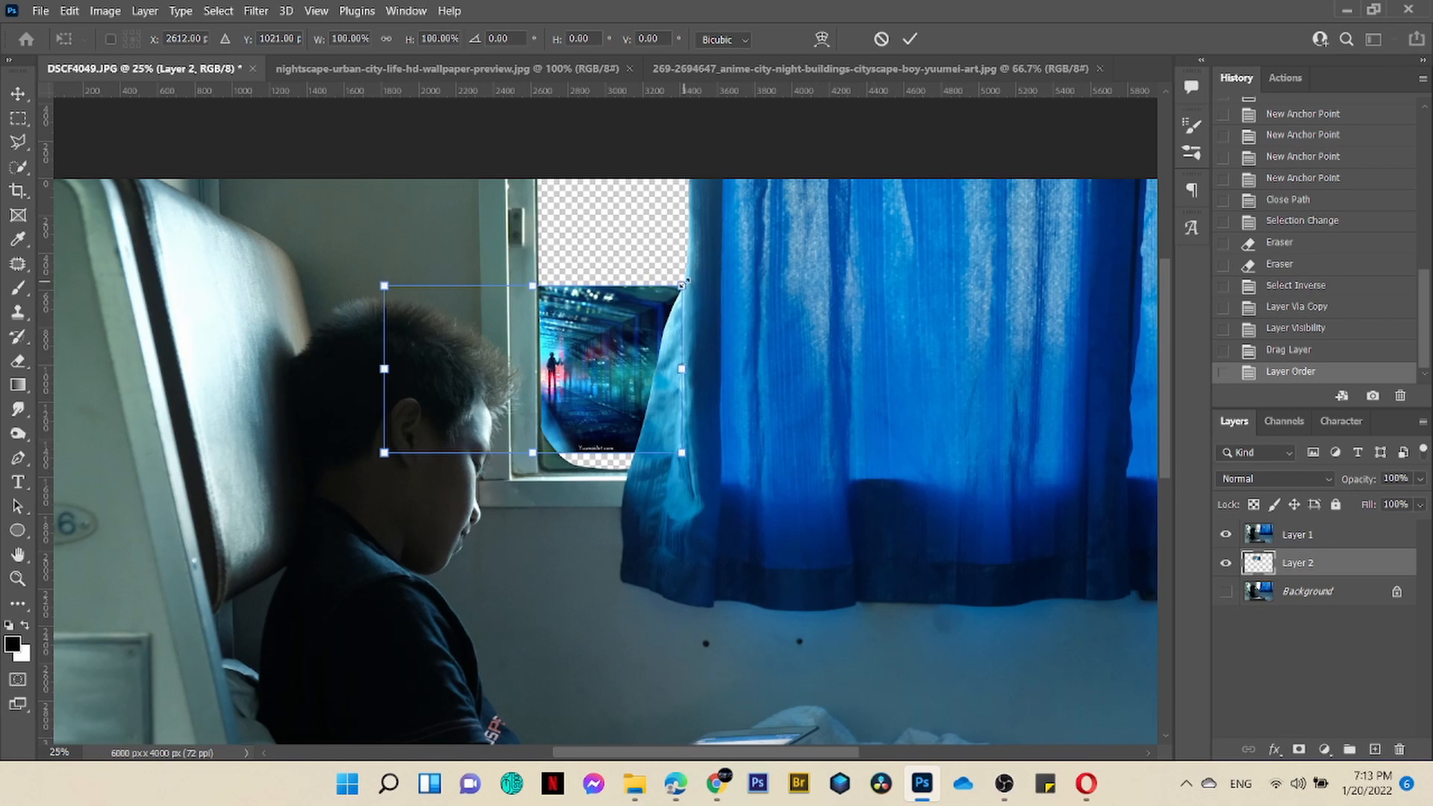
pyautogui.moveTo(683, 283); pyautogui.dragTo(1066, 180)
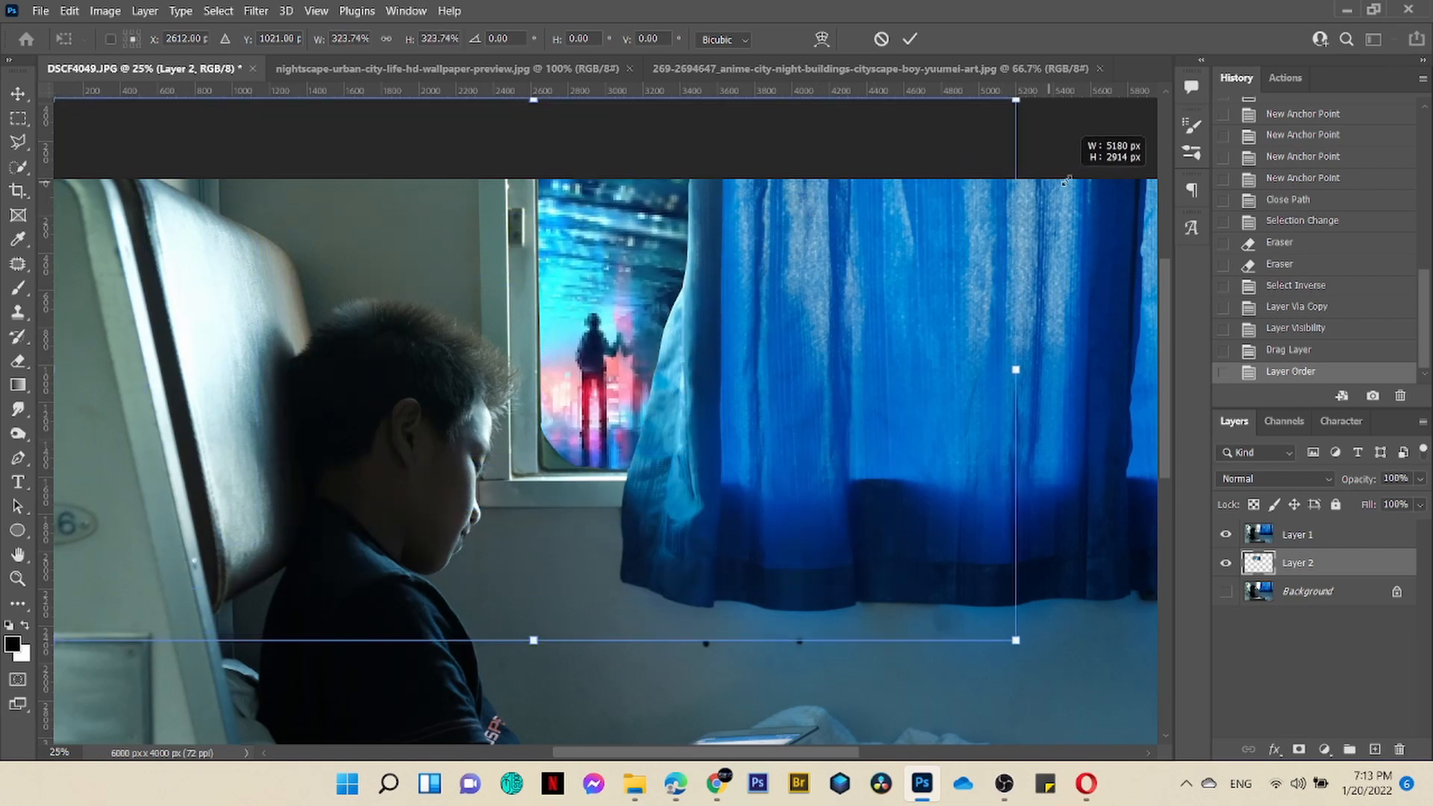
pyautogui.moveTo(808, 378); pyautogui.dragTo(967, 398)
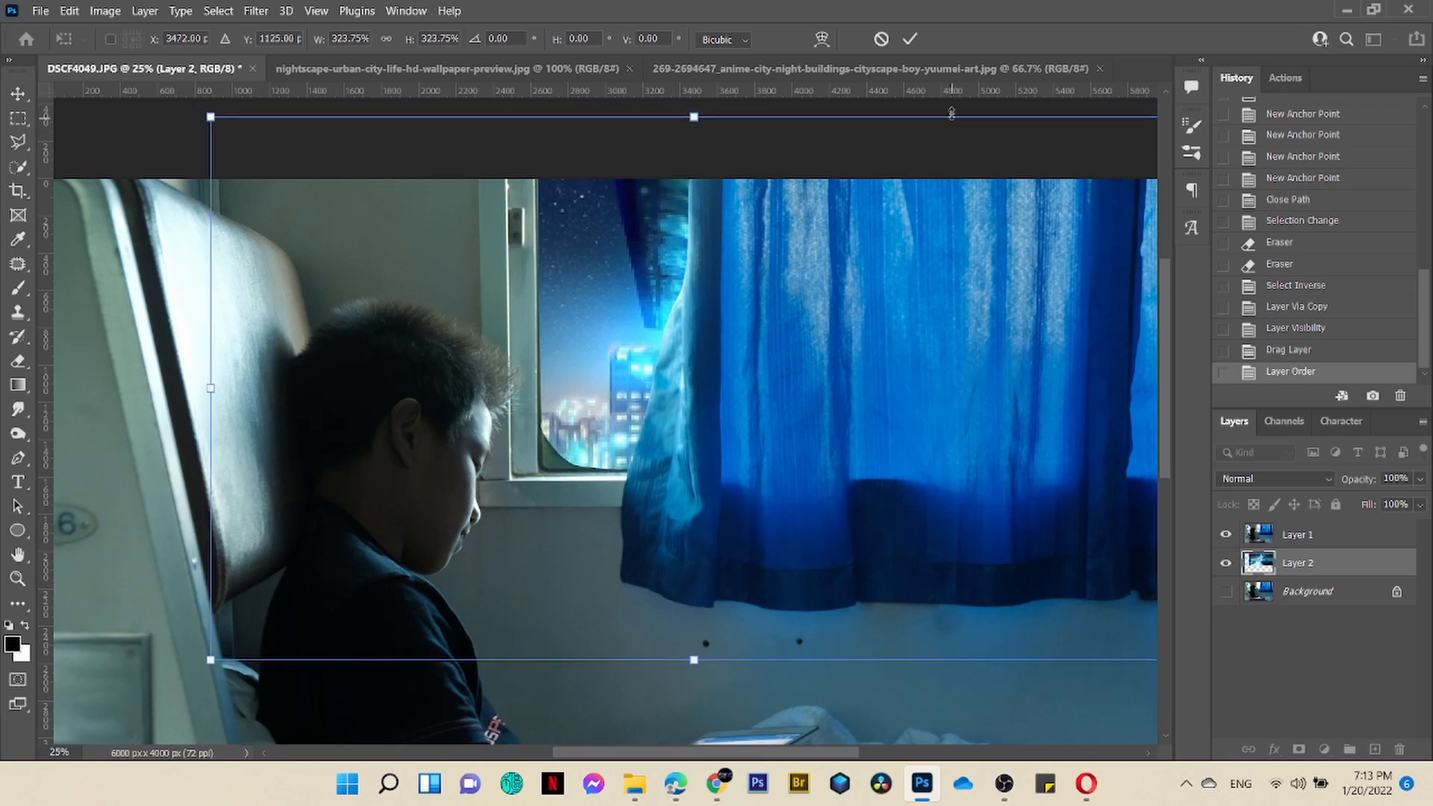
pyautogui.click(910, 38)
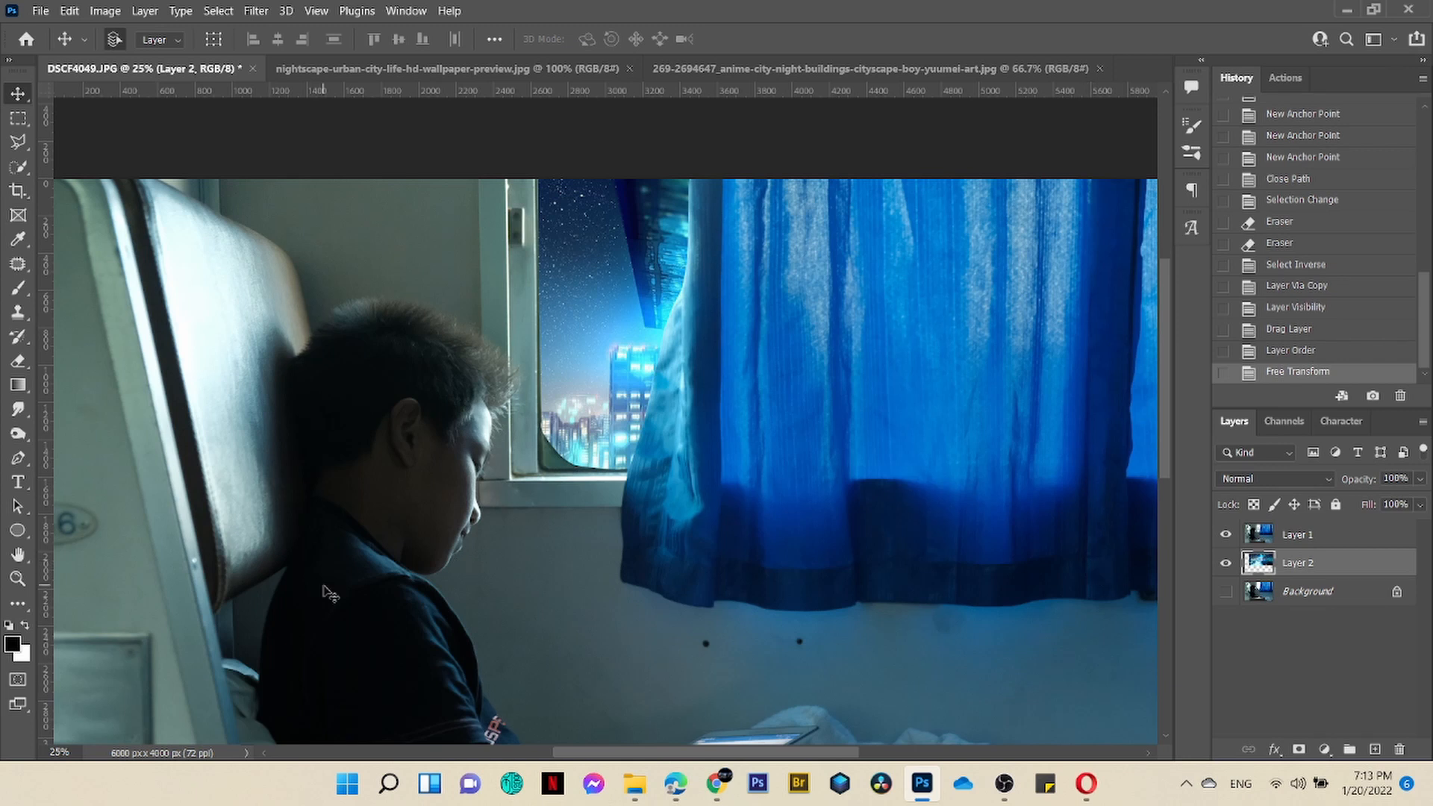
# Enlarge the Brush tool to 1200 px and sample the light cyan beside the curtain in the window as foreground colour
pyautogui.press('b')
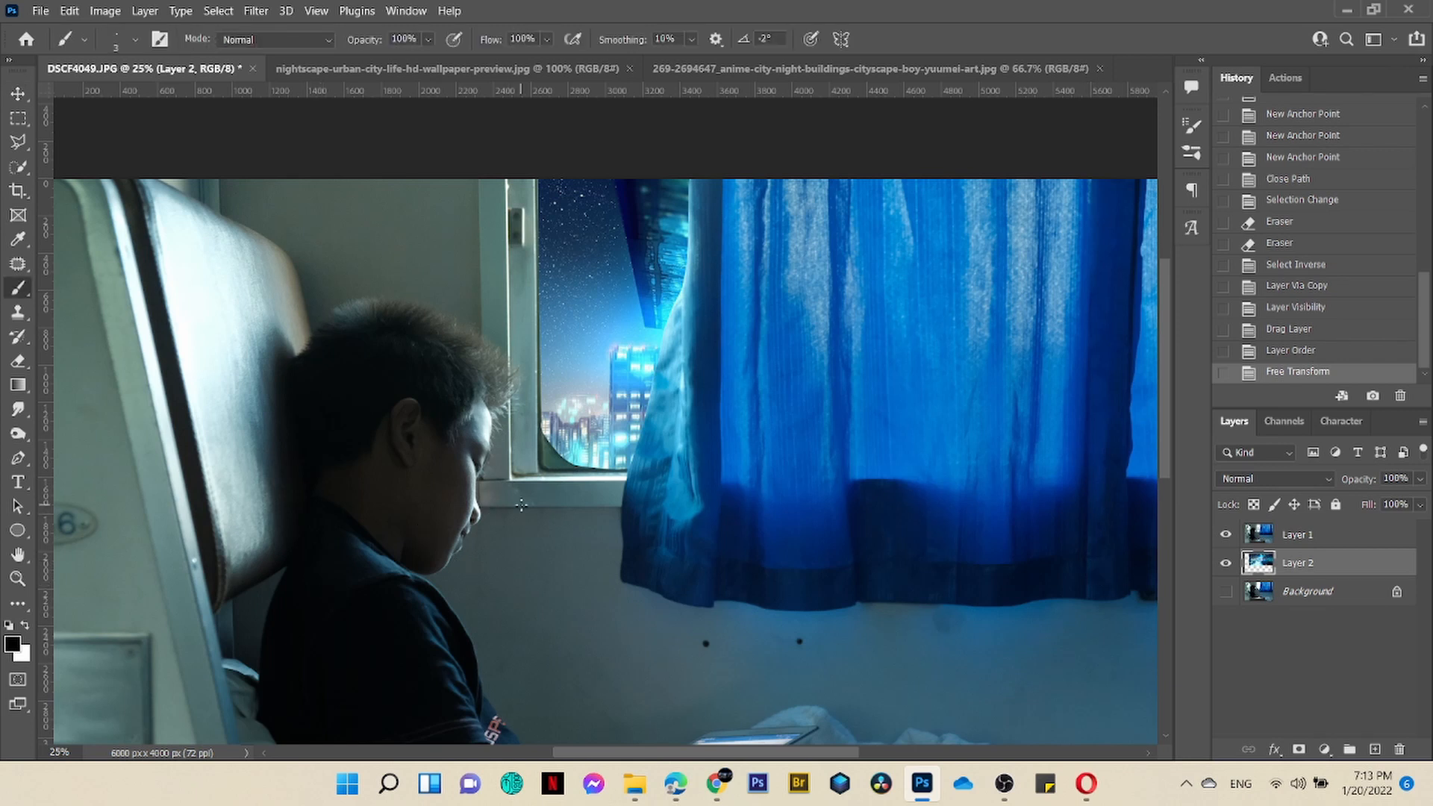
pyautogui.press(']')
pyautogui.press(']')
pyautogui.press(']')
pyautogui.press(']')
pyautogui.press(']')
pyautogui.press(']')
pyautogui.press(']')
pyautogui.press(']')
pyautogui.press(']')
pyautogui.press(']')
pyautogui.press(']')
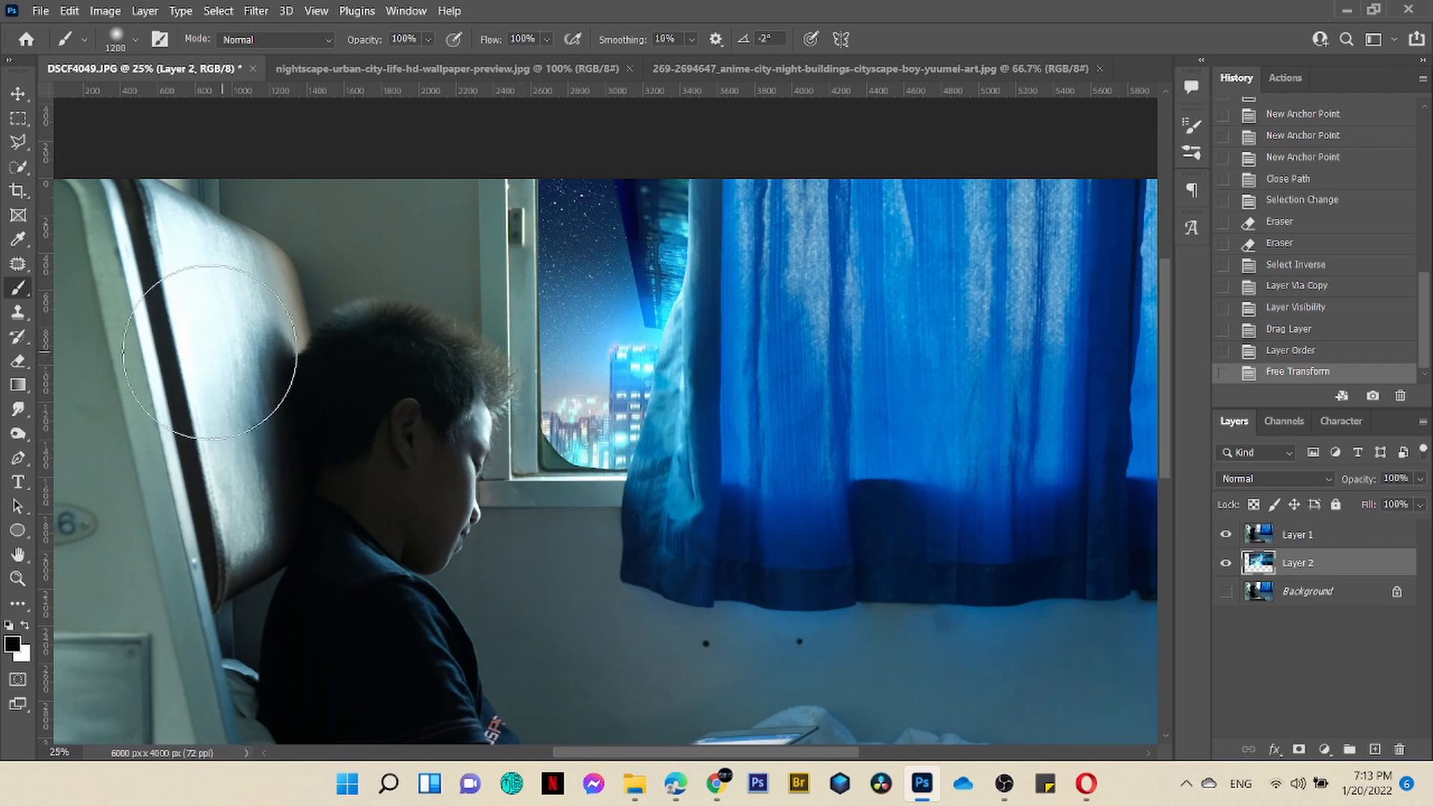
pyautogui.keyDown('alt'); pyautogui.click(661, 331); pyautogui.keyUp('alt')
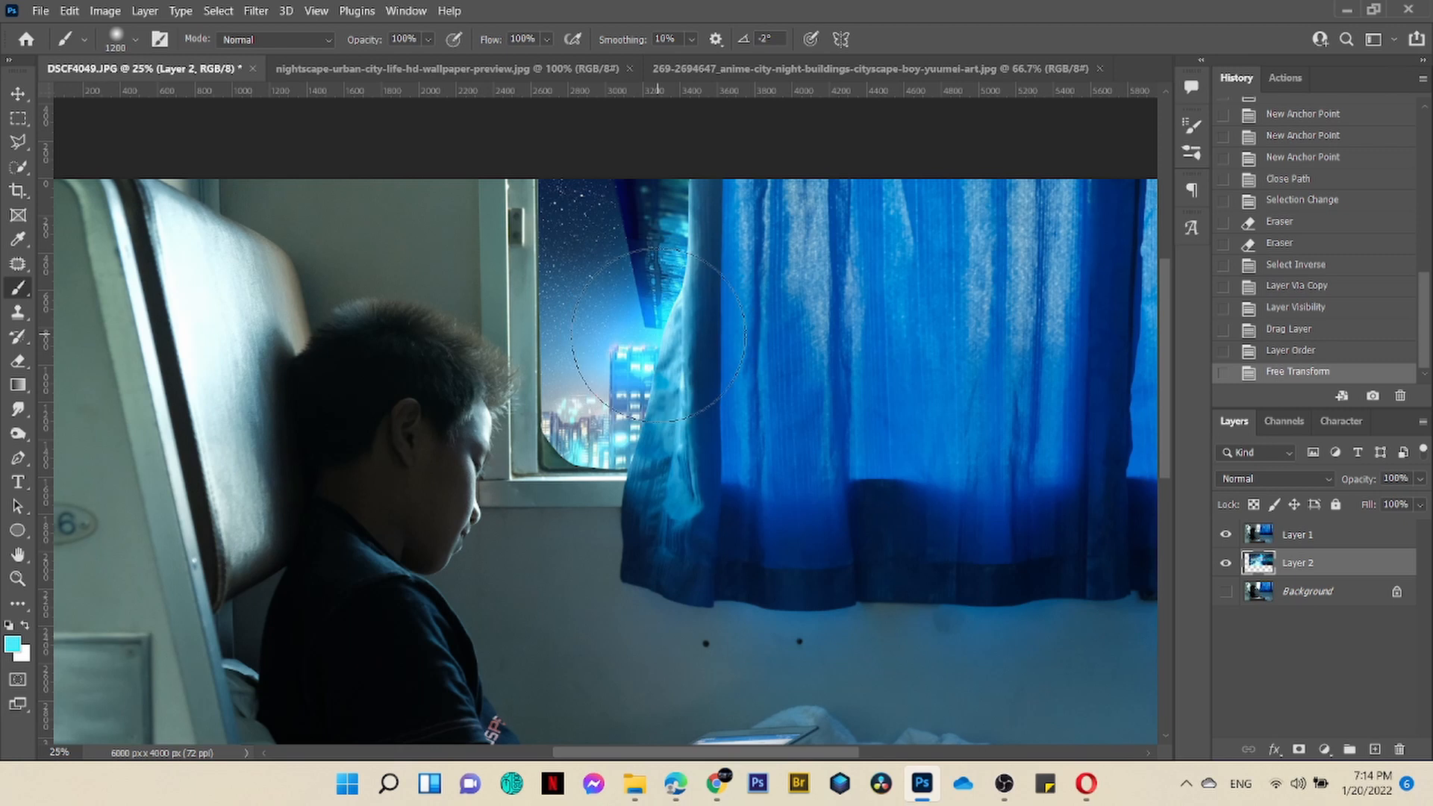
# Add a new layer above the city layer and draw a cyan-to-transparent radial gradient outward from the skyline glow beside the curtain
pyautogui.click(698, 326)
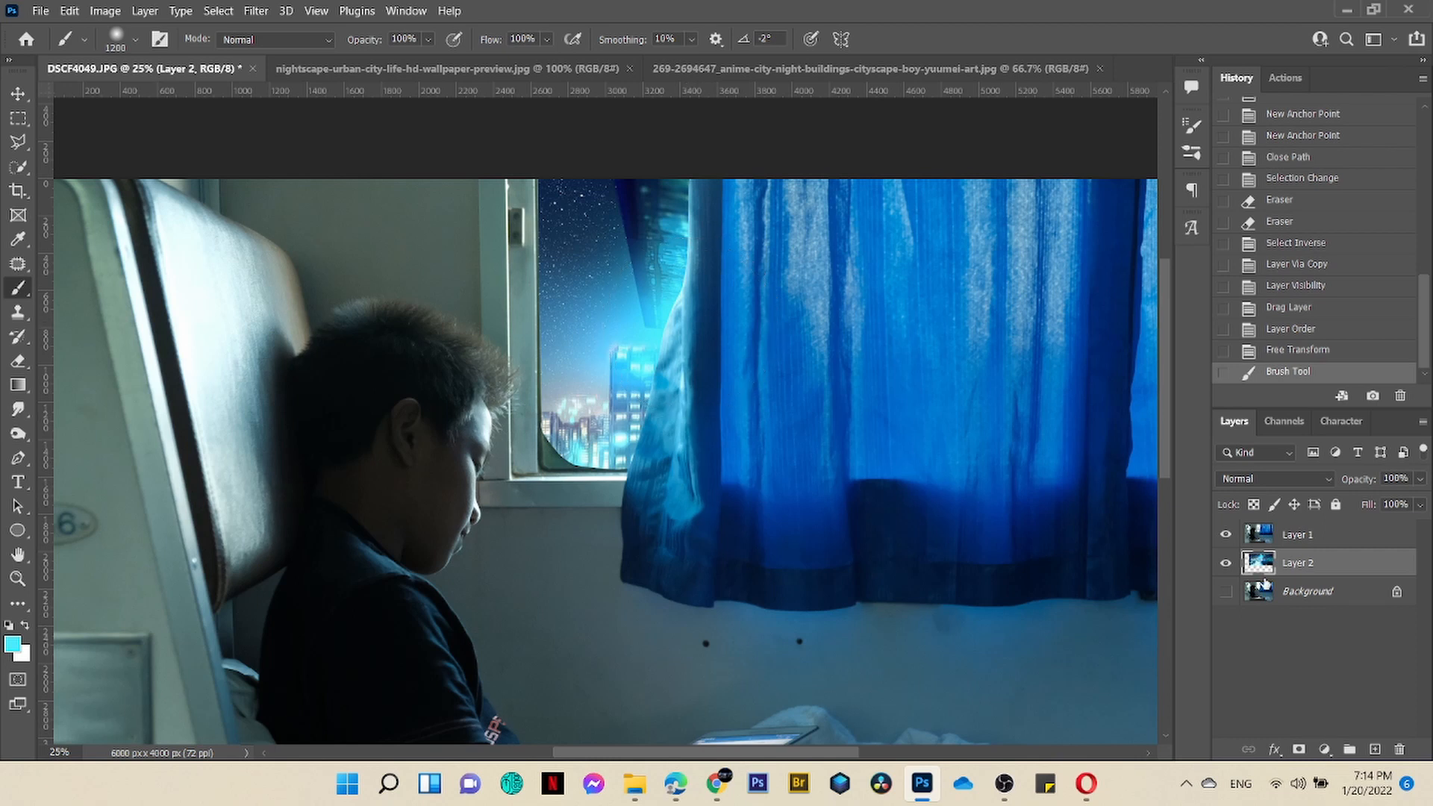
pyautogui.hotkey('ctrl', 'z')
pyautogui.click(1374, 749)
pyautogui.click(17, 386)
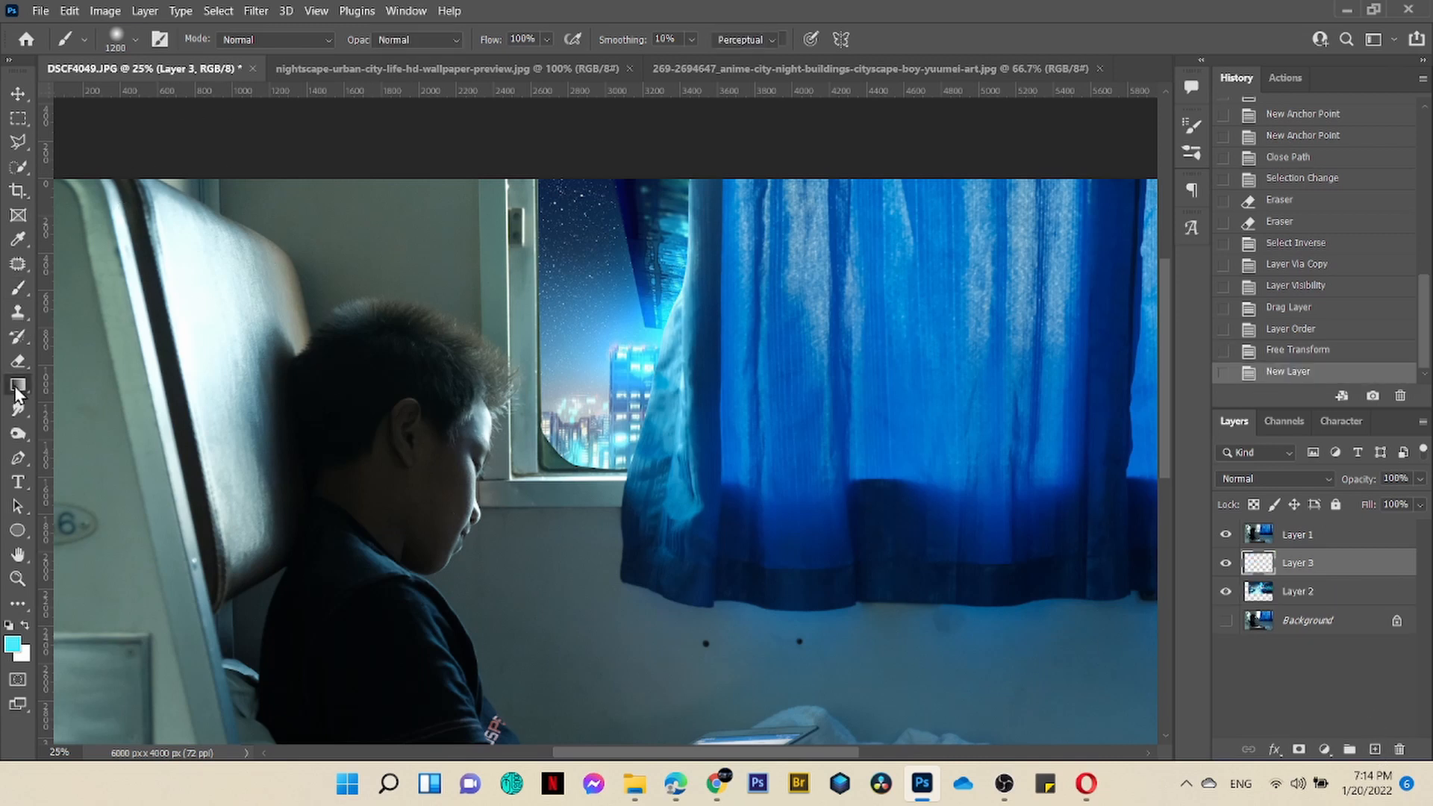
pyautogui.click(236, 39)
pyautogui.moveTo(673, 334); pyautogui.dragTo(813, 435)
# Set Layer 3's blend mode to Divide and nudge the gradient glow slightly over the skyline
pyautogui.click(1308, 482)
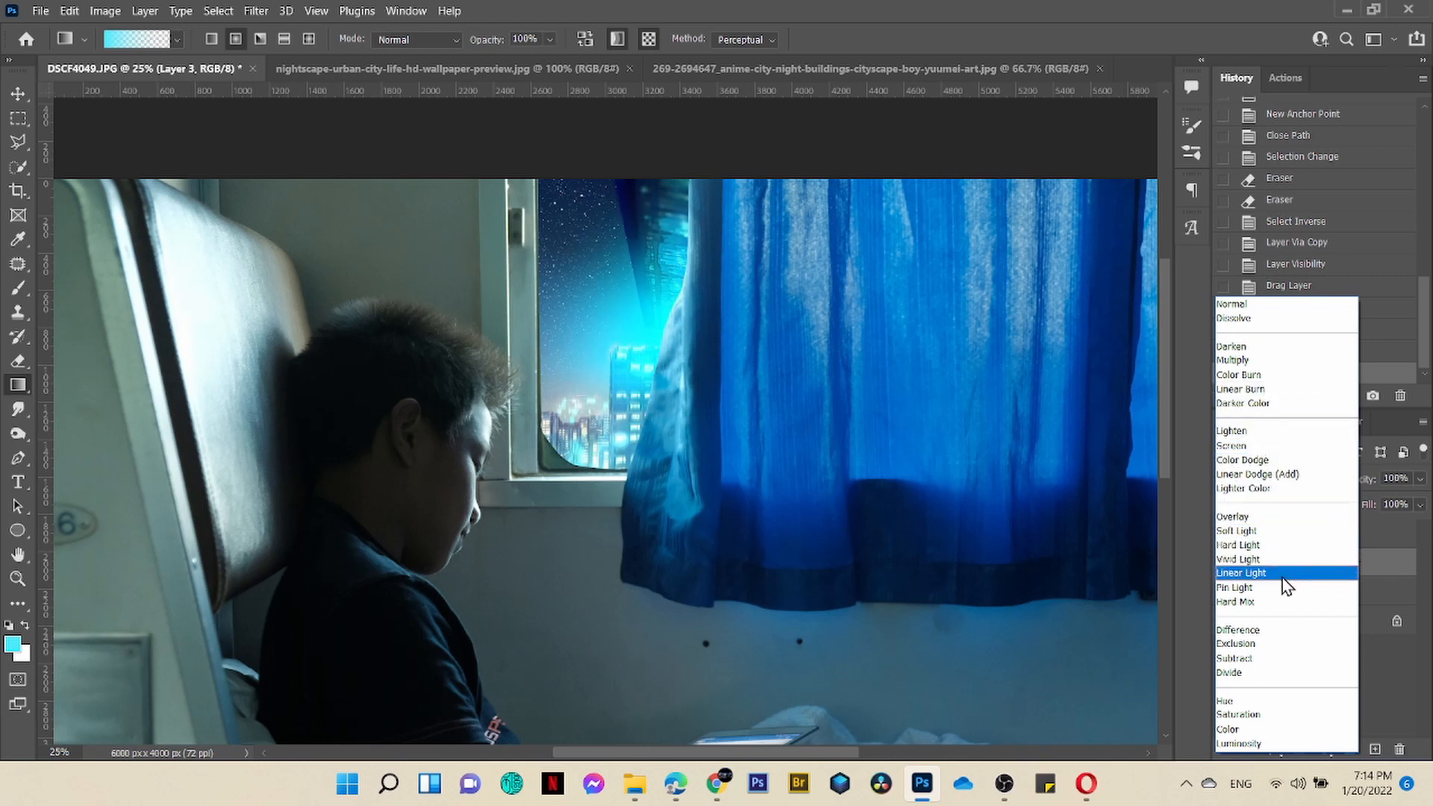
pyautogui.click(1268, 674)
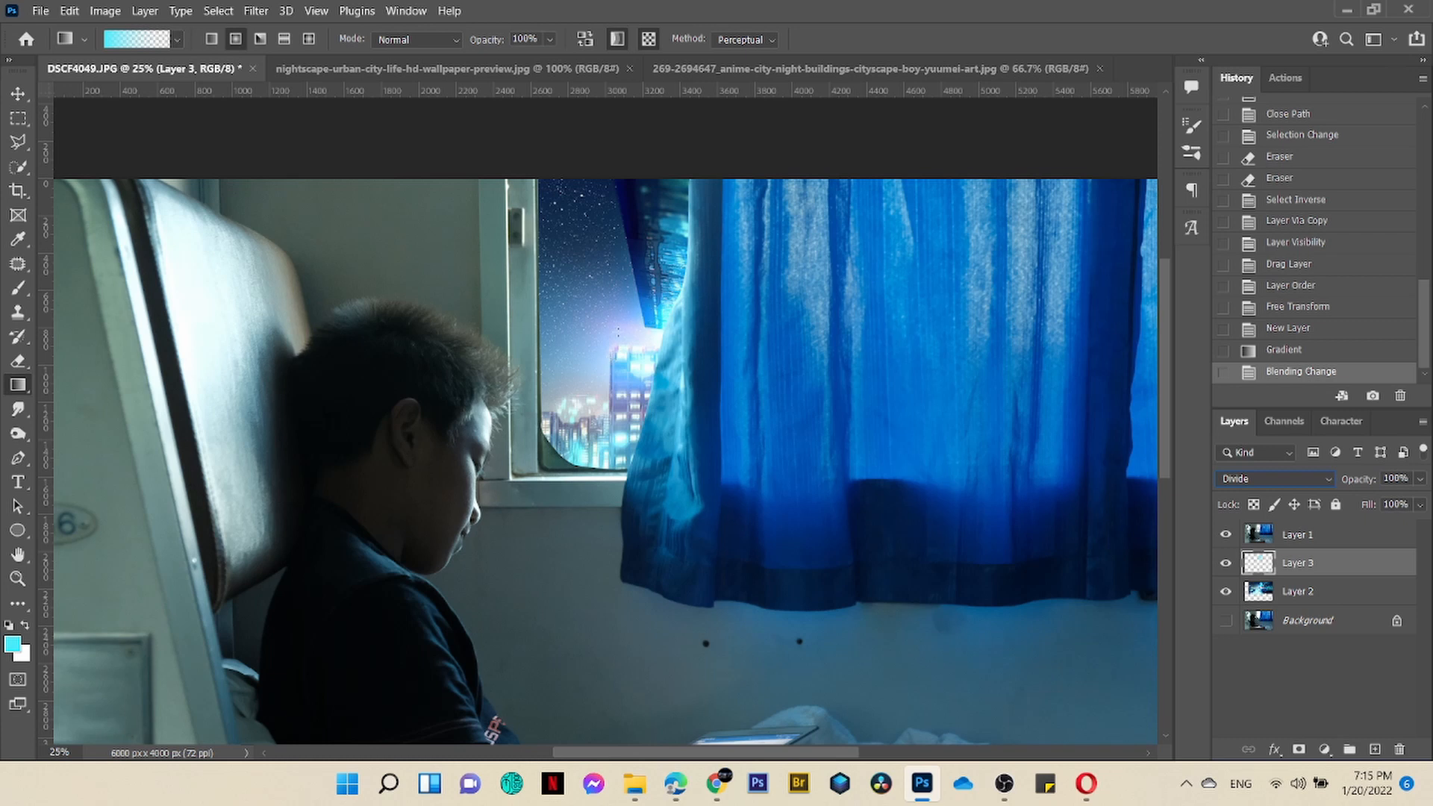
pyautogui.click(17, 93)
pyautogui.moveTo(634, 351)
pyautogui.mouseDown()
pyautogui.moveTo(542, 360)
pyautogui.moveTo(555, 433)
pyautogui.moveTo(645, 310)
pyautogui.moveTo(641, 362)
pyautogui.mouseUp()
# Compare the window view with Layer 3 hidden and shown
pyautogui.click(1222, 566)
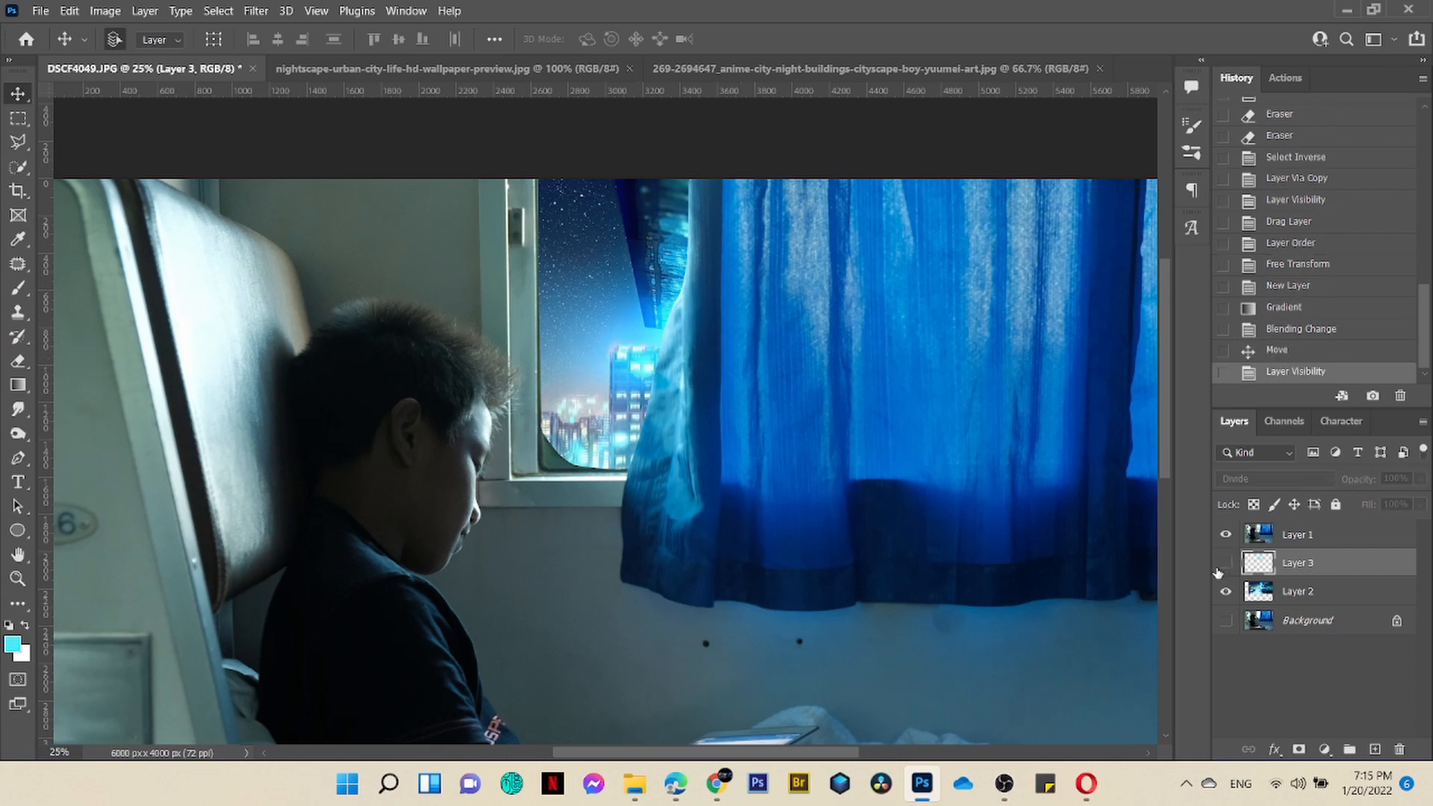
pyautogui.click(1223, 566)
pyautogui.click(1222, 565)
pyautogui.click(1223, 566)
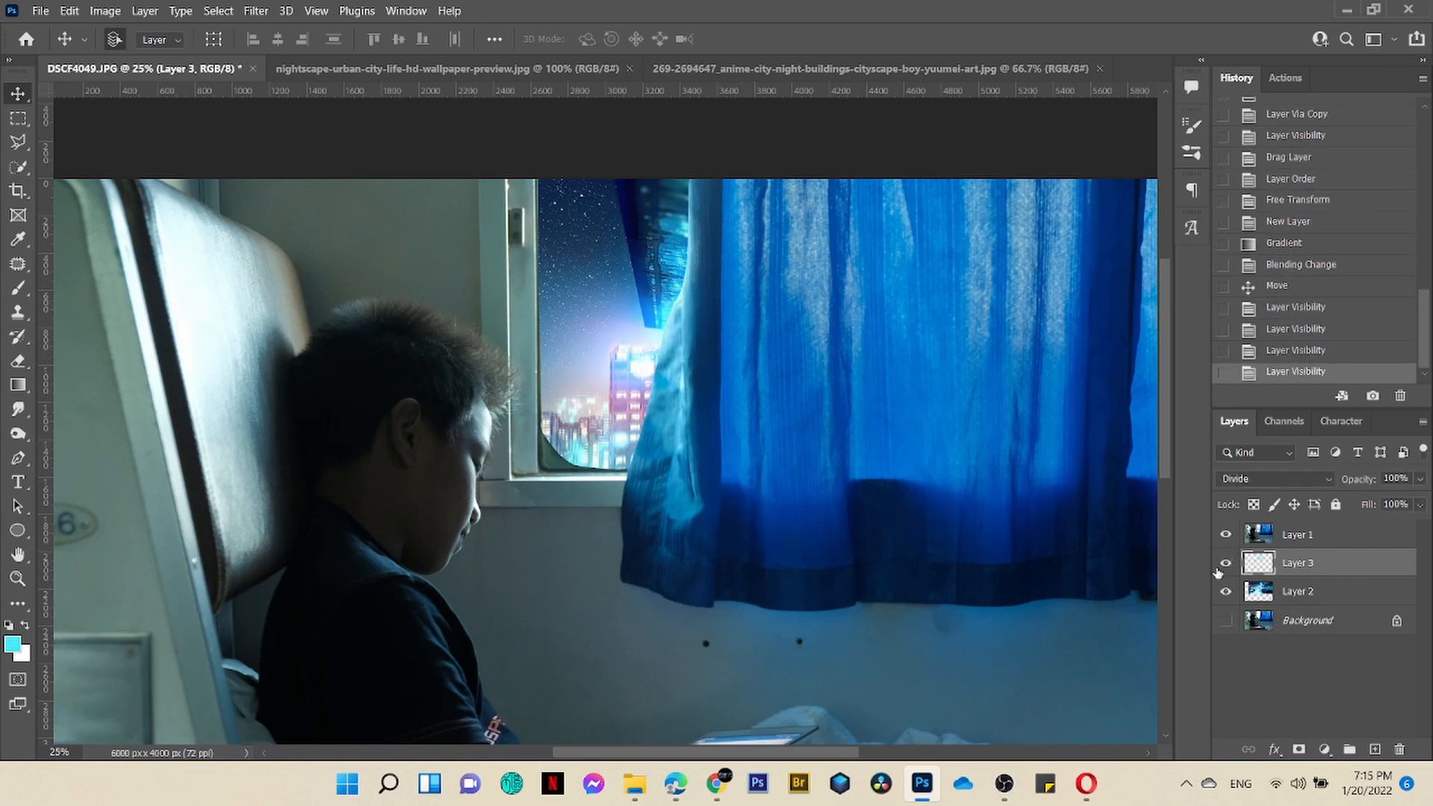
# Try Color Dodge blending on Layer 3, lowering its opacity to 0% and restoring it to 100%
pyautogui.click(1325, 477)
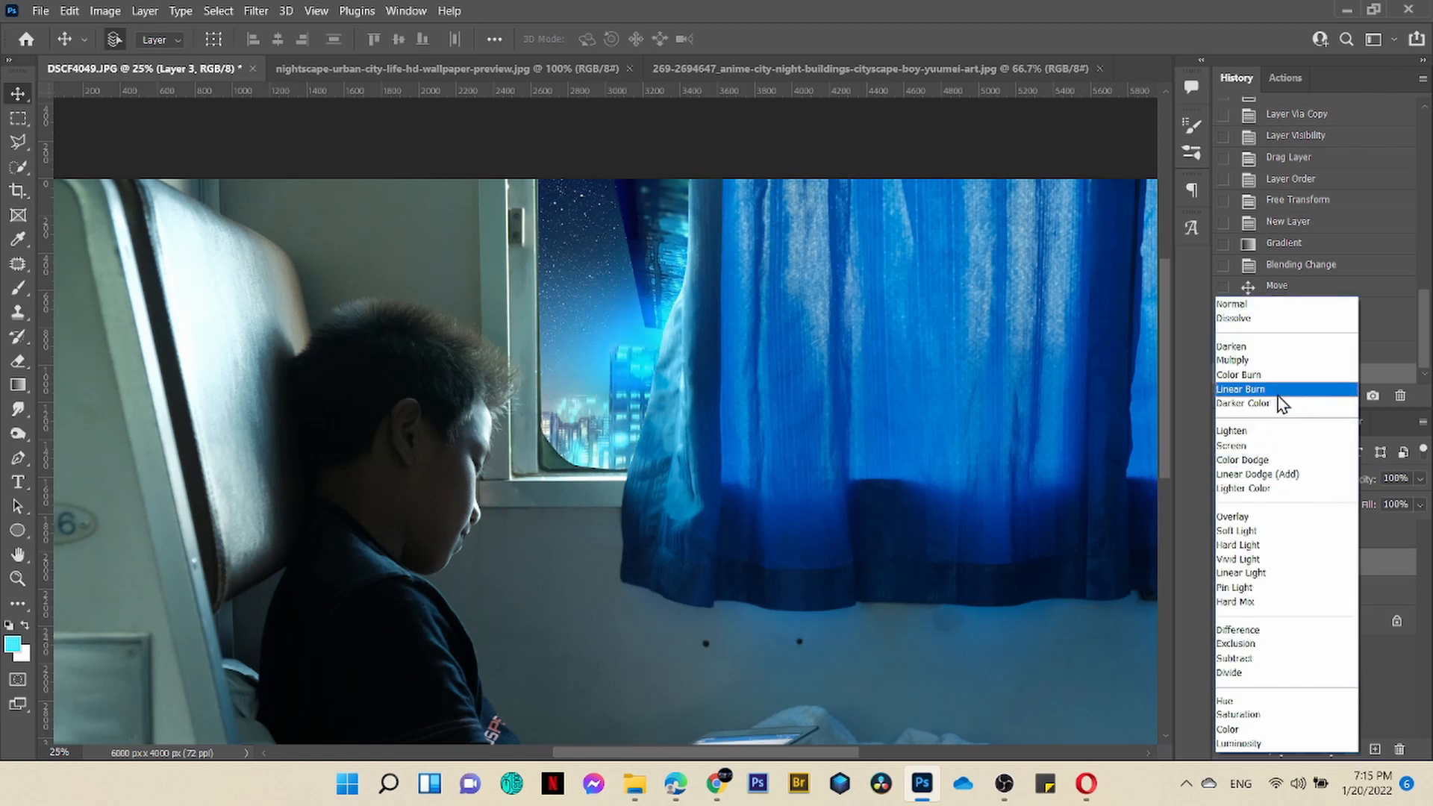
pyautogui.click(1279, 460)
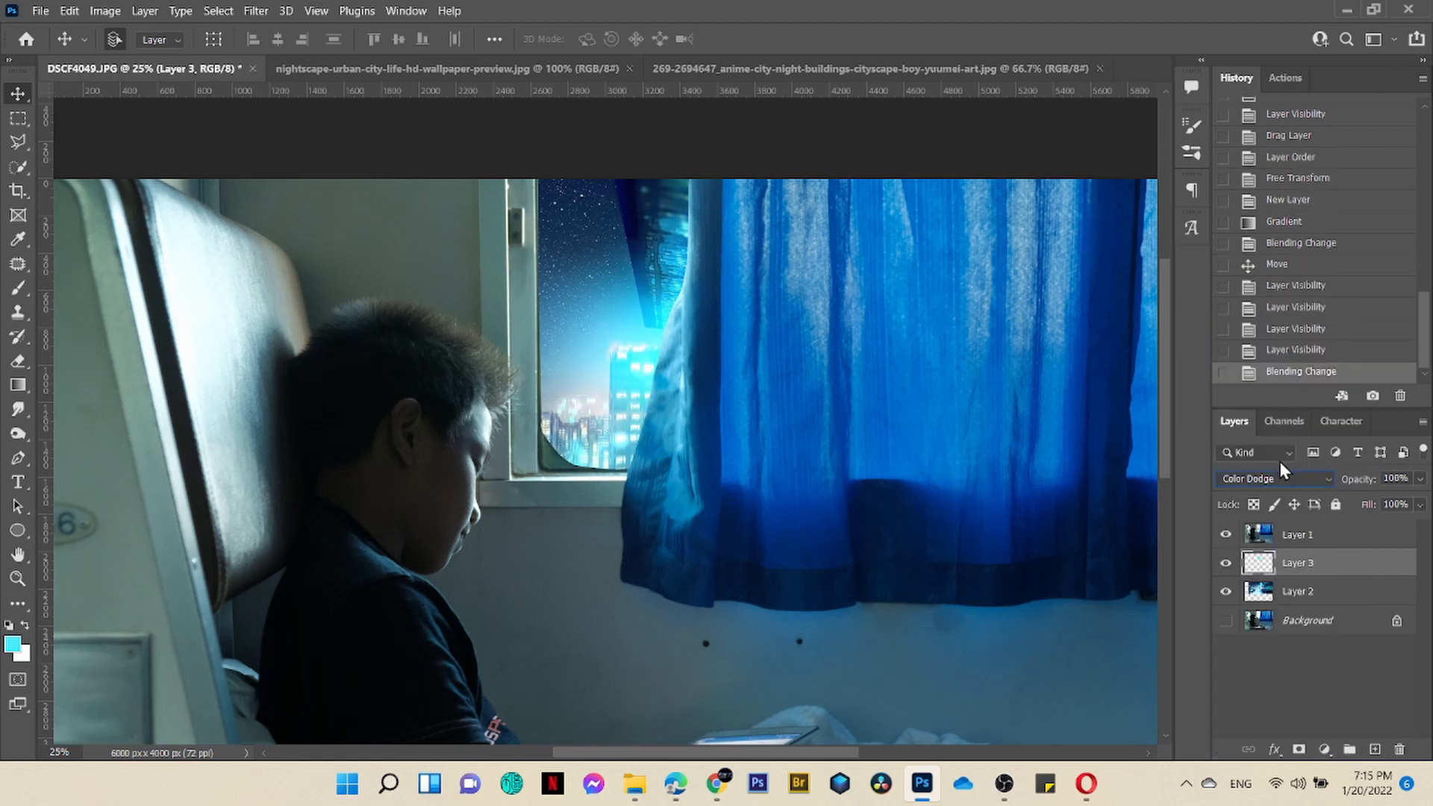
pyautogui.click(1420, 480)
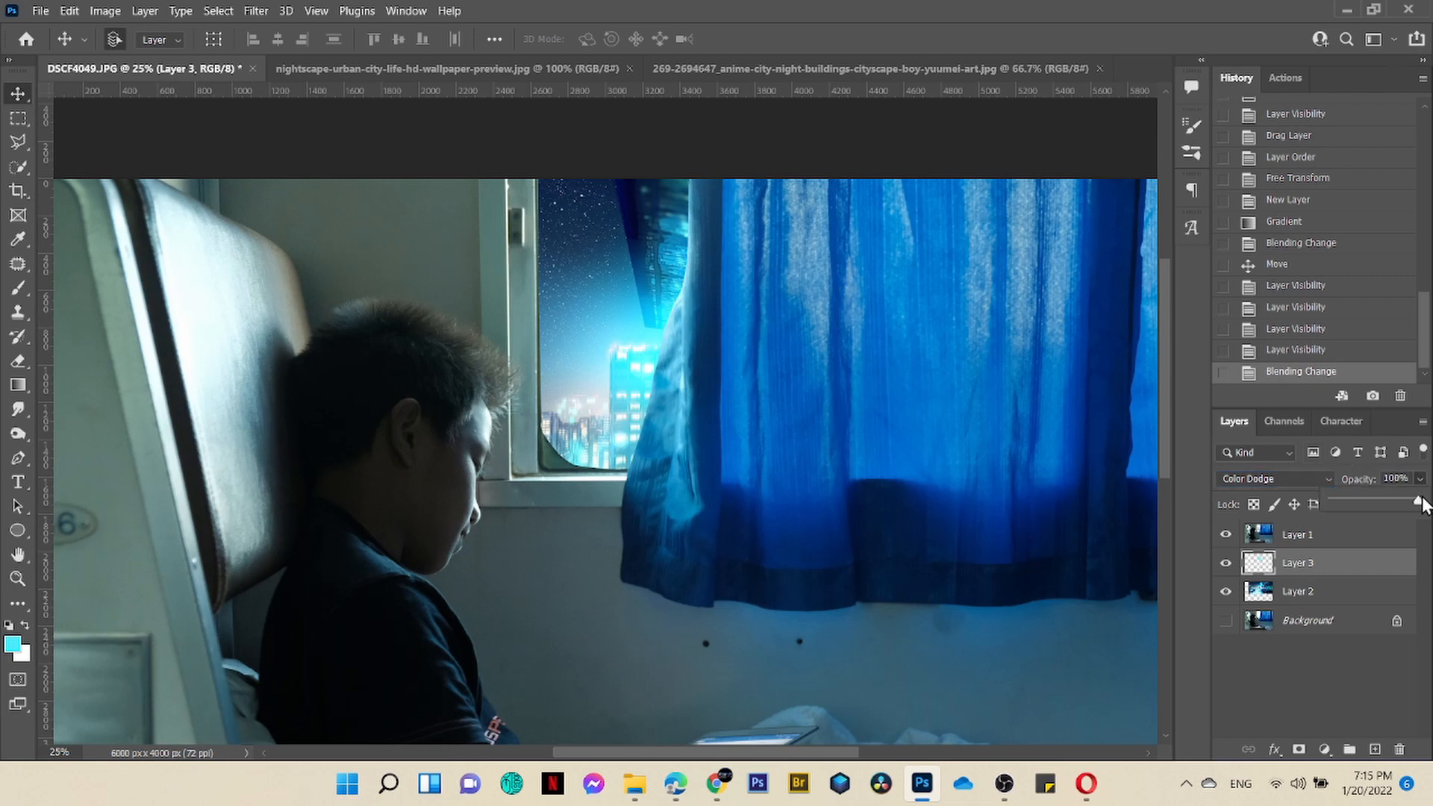
pyautogui.moveTo(1423, 501); pyautogui.dragTo(1368, 508)
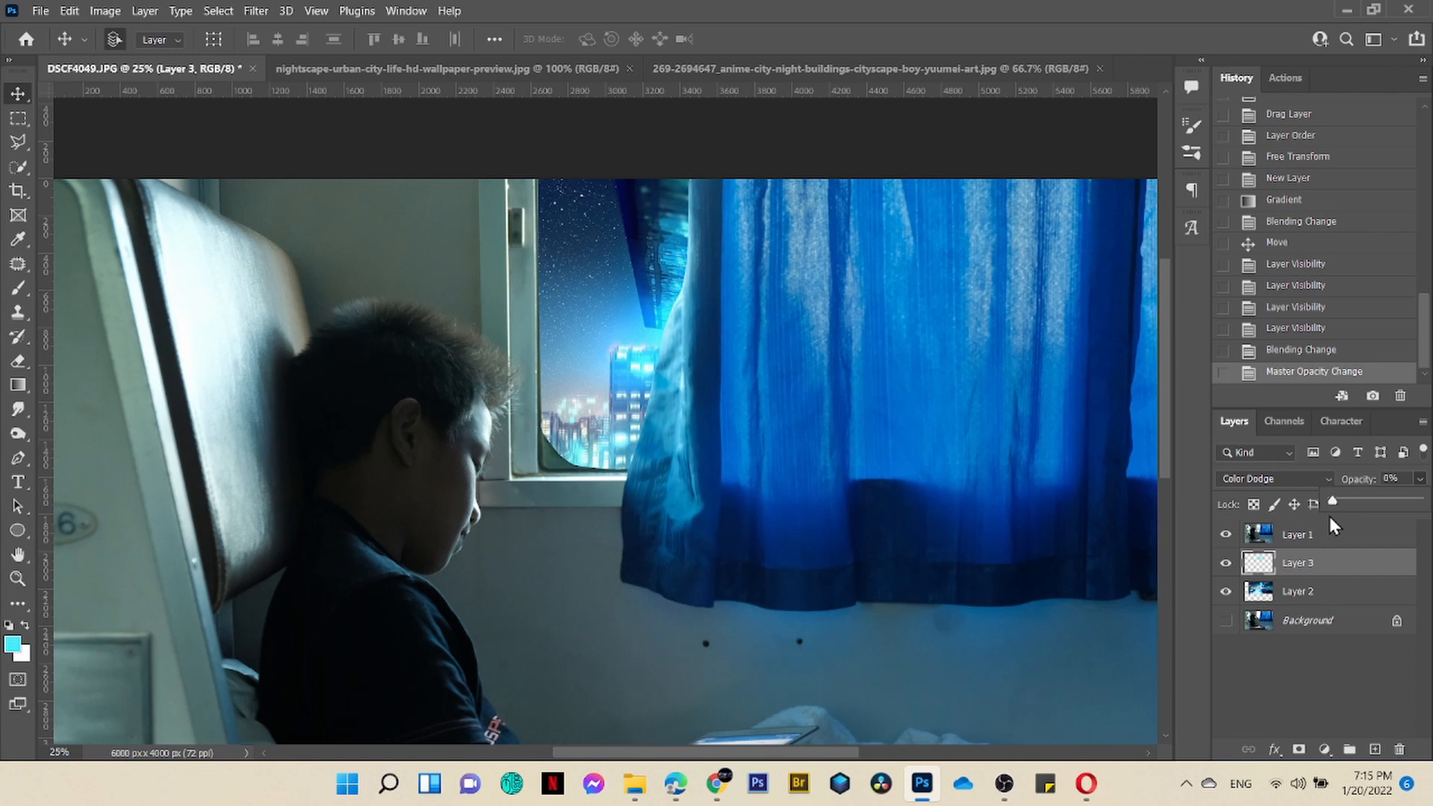
pyautogui.moveTo(1379, 500); pyautogui.dragTo(1420, 501)
# Return Layer 3 to Normal blending, try 9% opacity with the layer hidden and shown, and settle on 88% opacity
pyautogui.click(1326, 479)
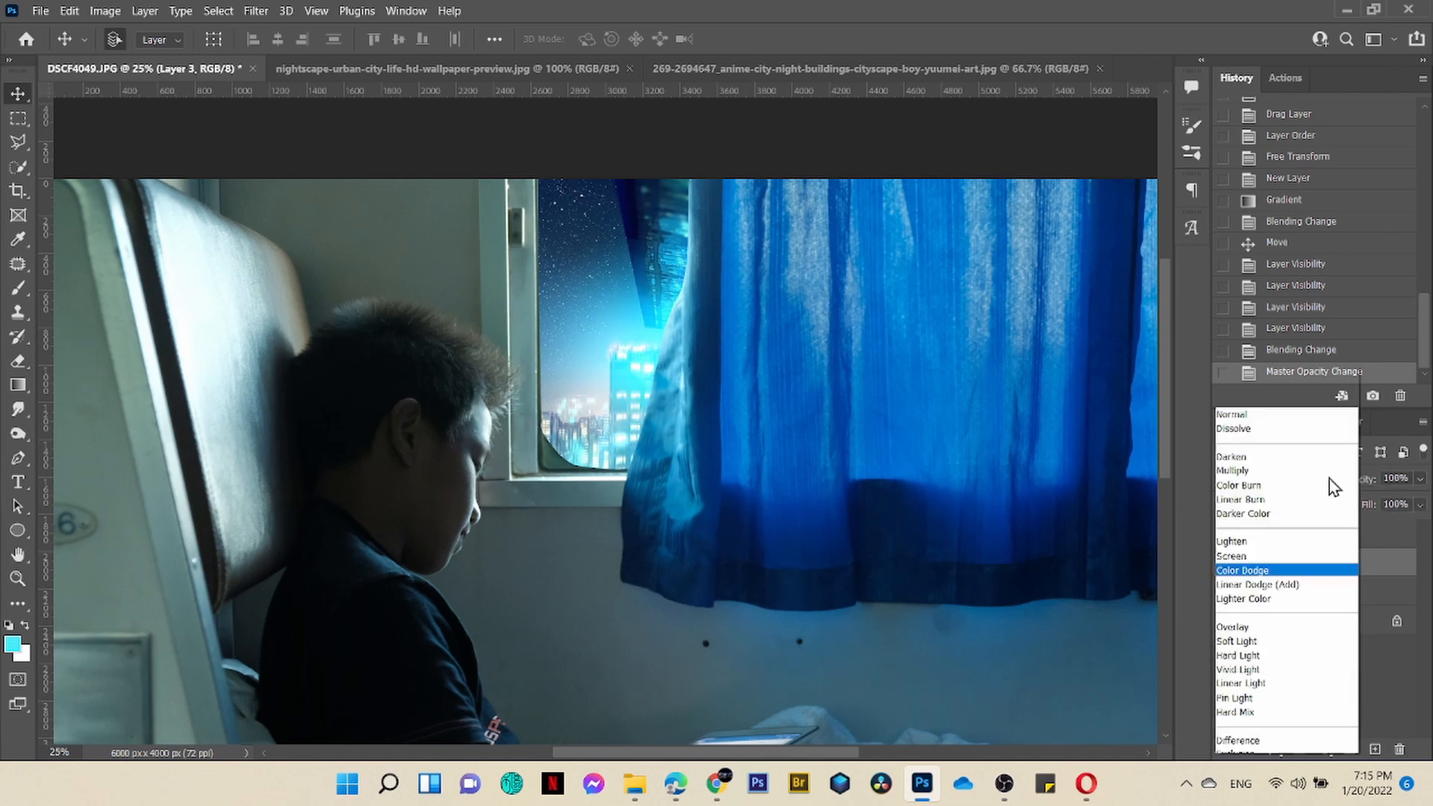
pyautogui.click(1274, 304)
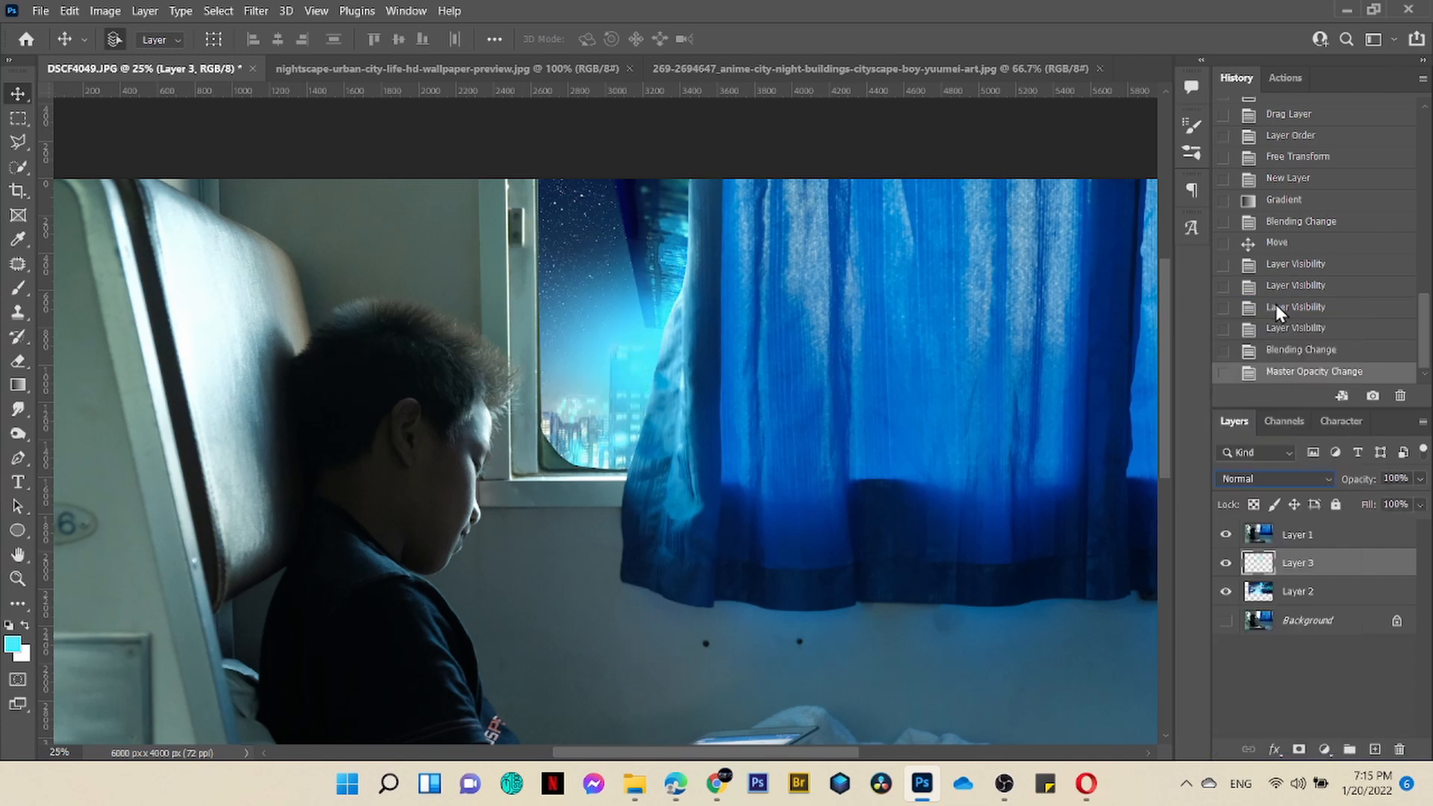
pyautogui.click(1420, 479)
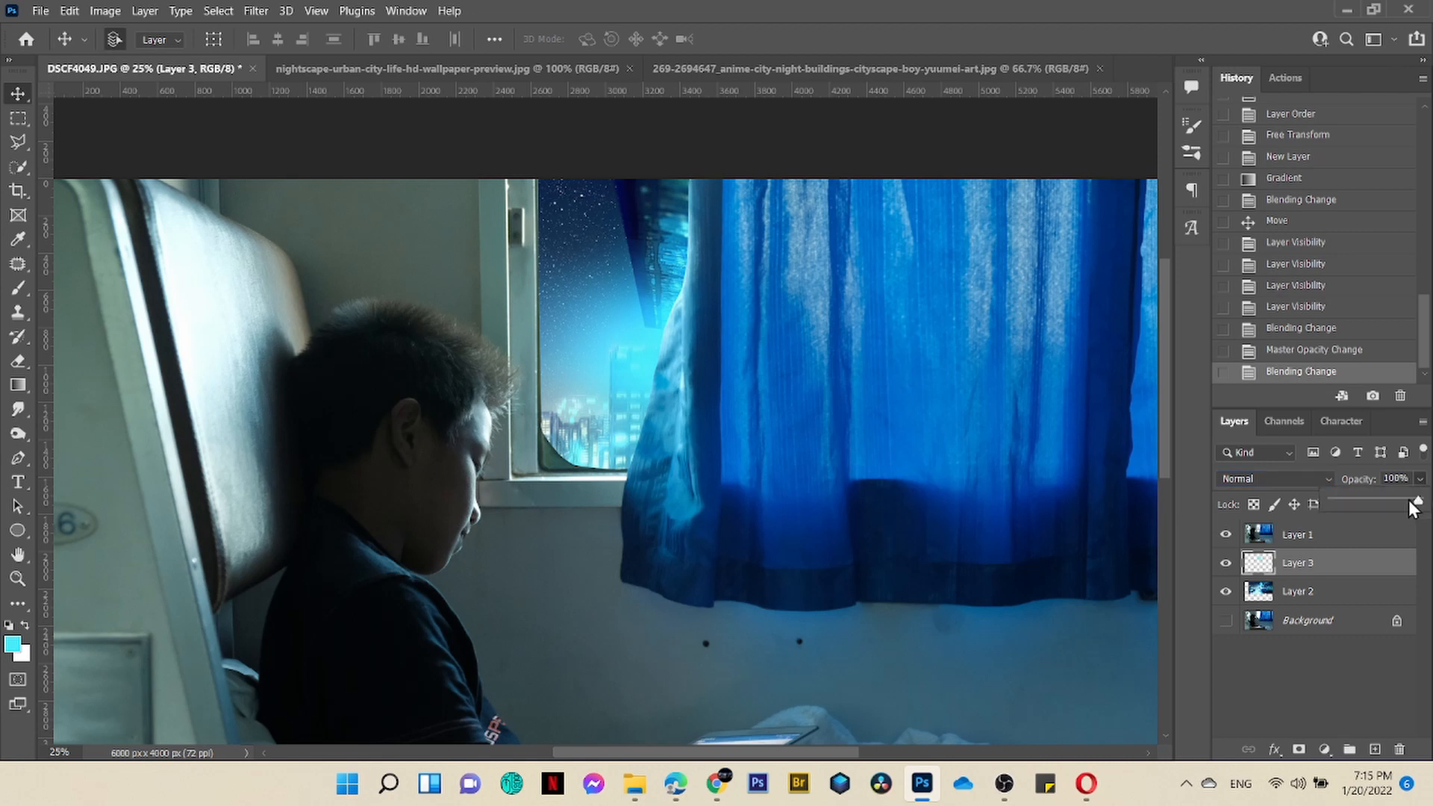
pyautogui.moveTo(1382, 503); pyautogui.dragTo(1381, 503)
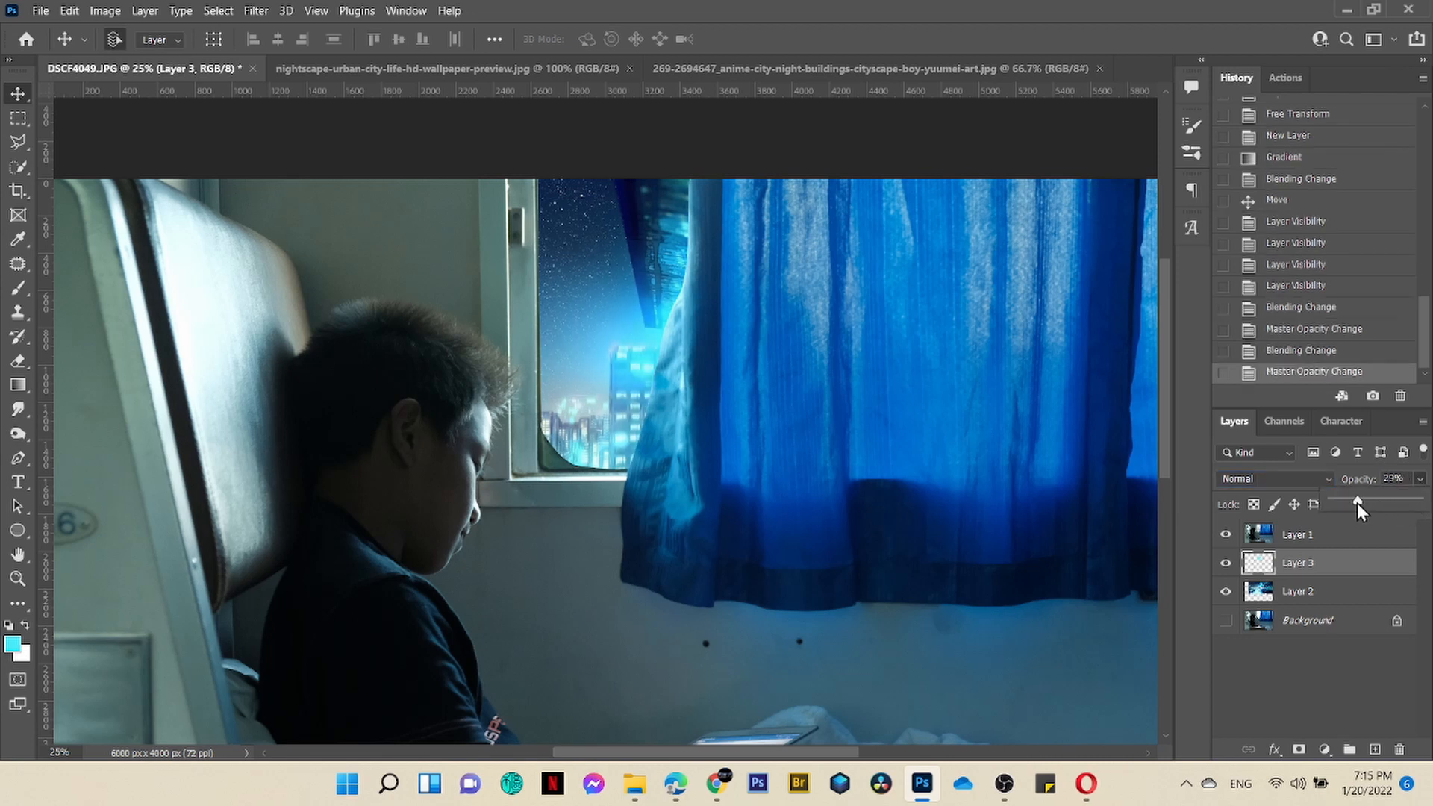
pyautogui.moveTo(1343, 503); pyautogui.dragTo(1340, 503)
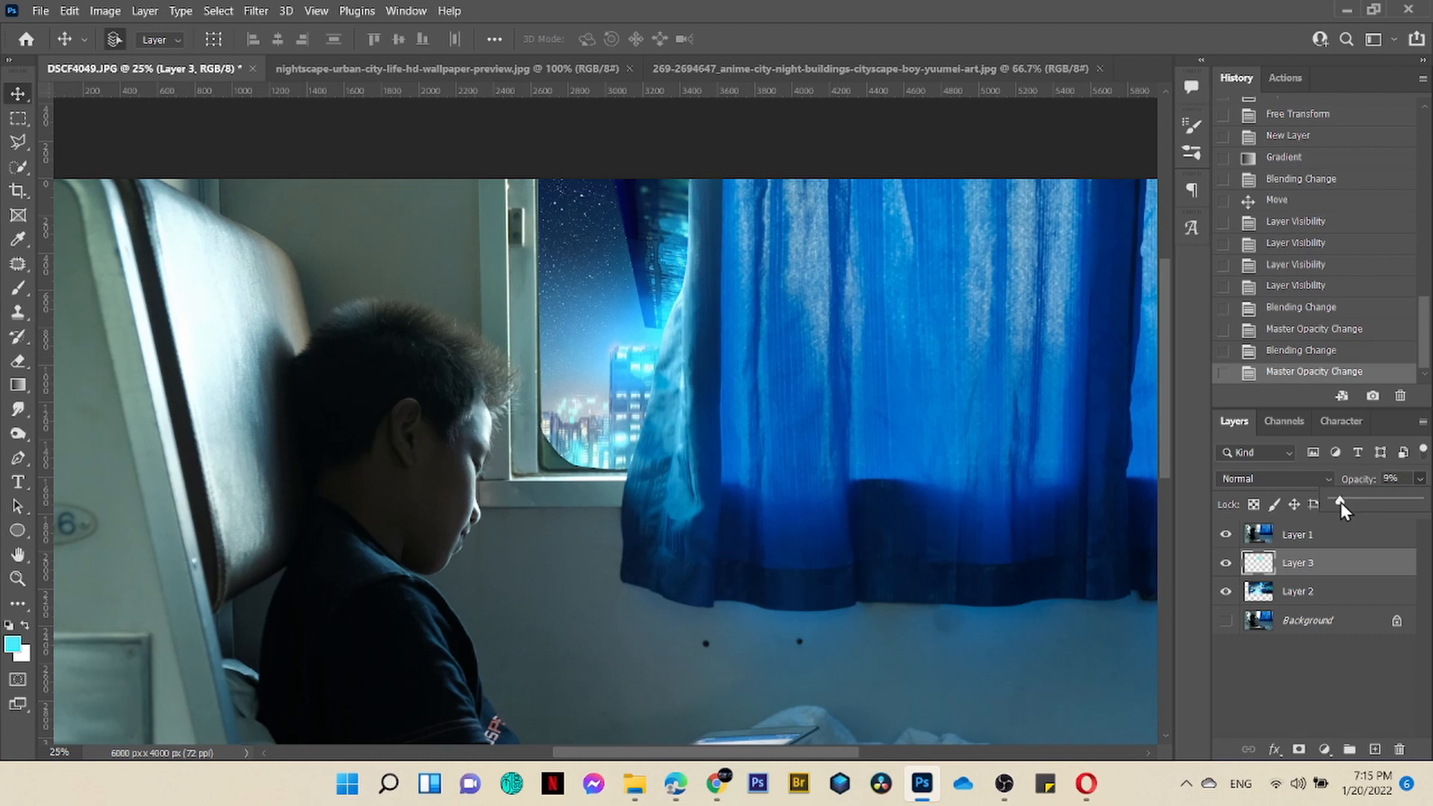
pyautogui.click(1227, 562)
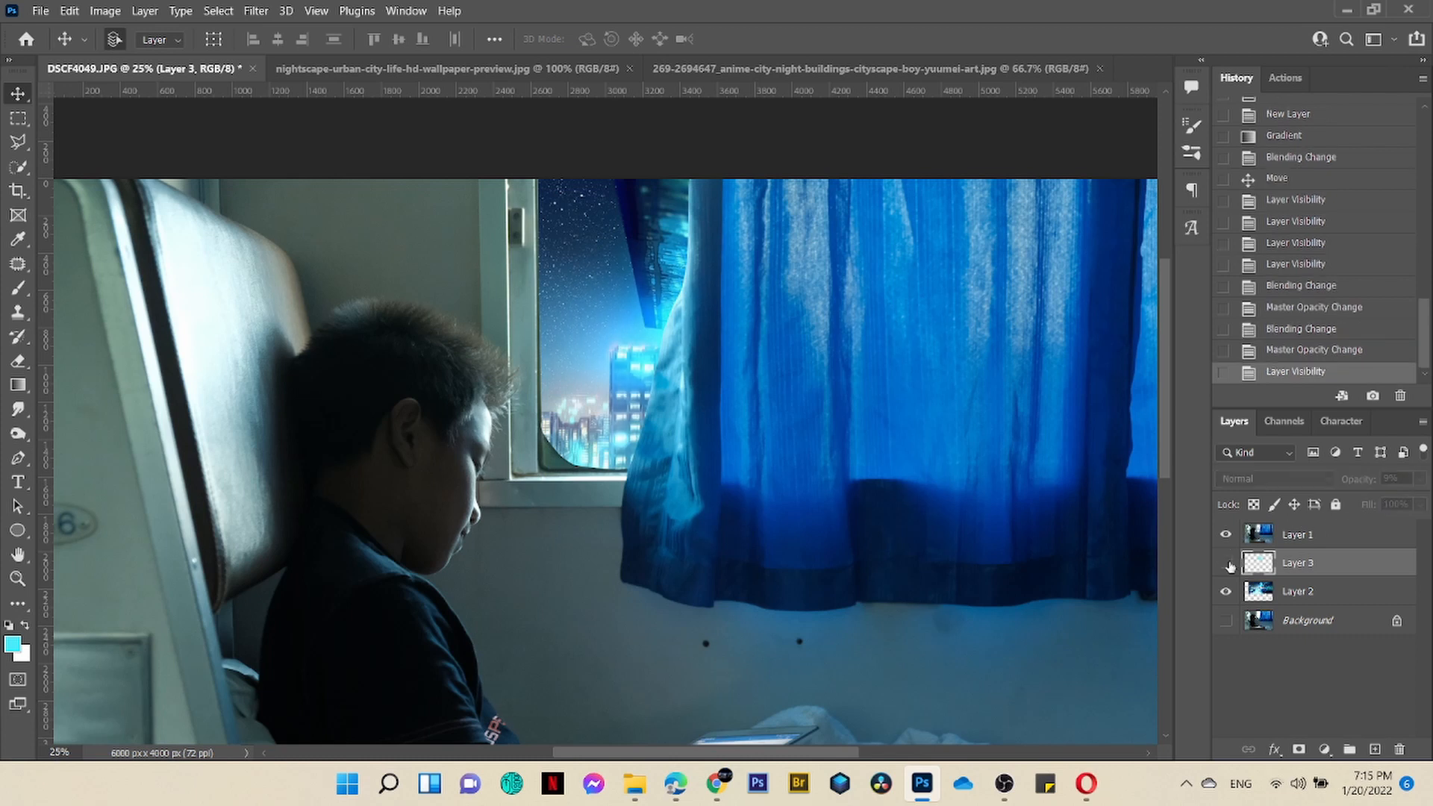
pyautogui.click(1226, 563)
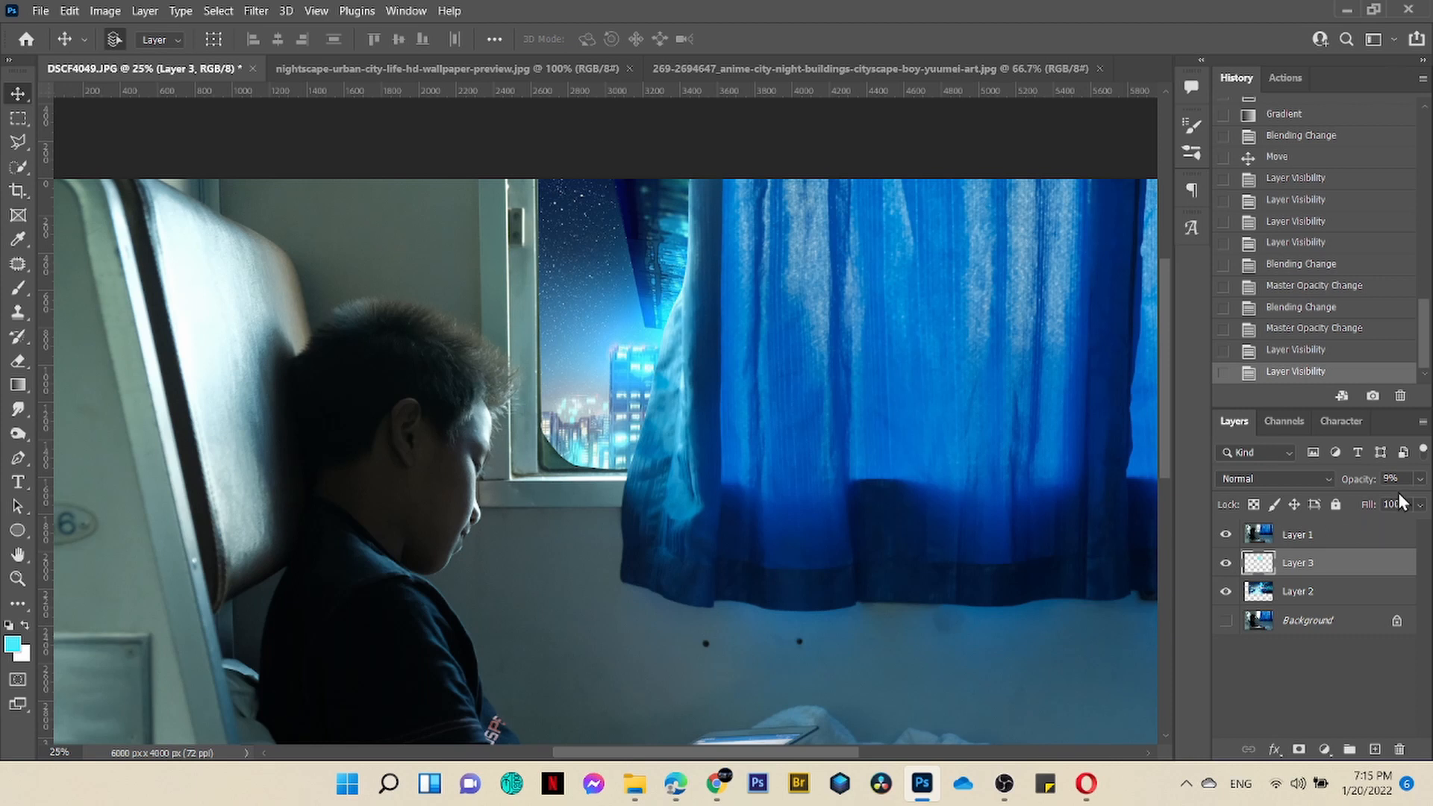
pyautogui.click(1419, 479)
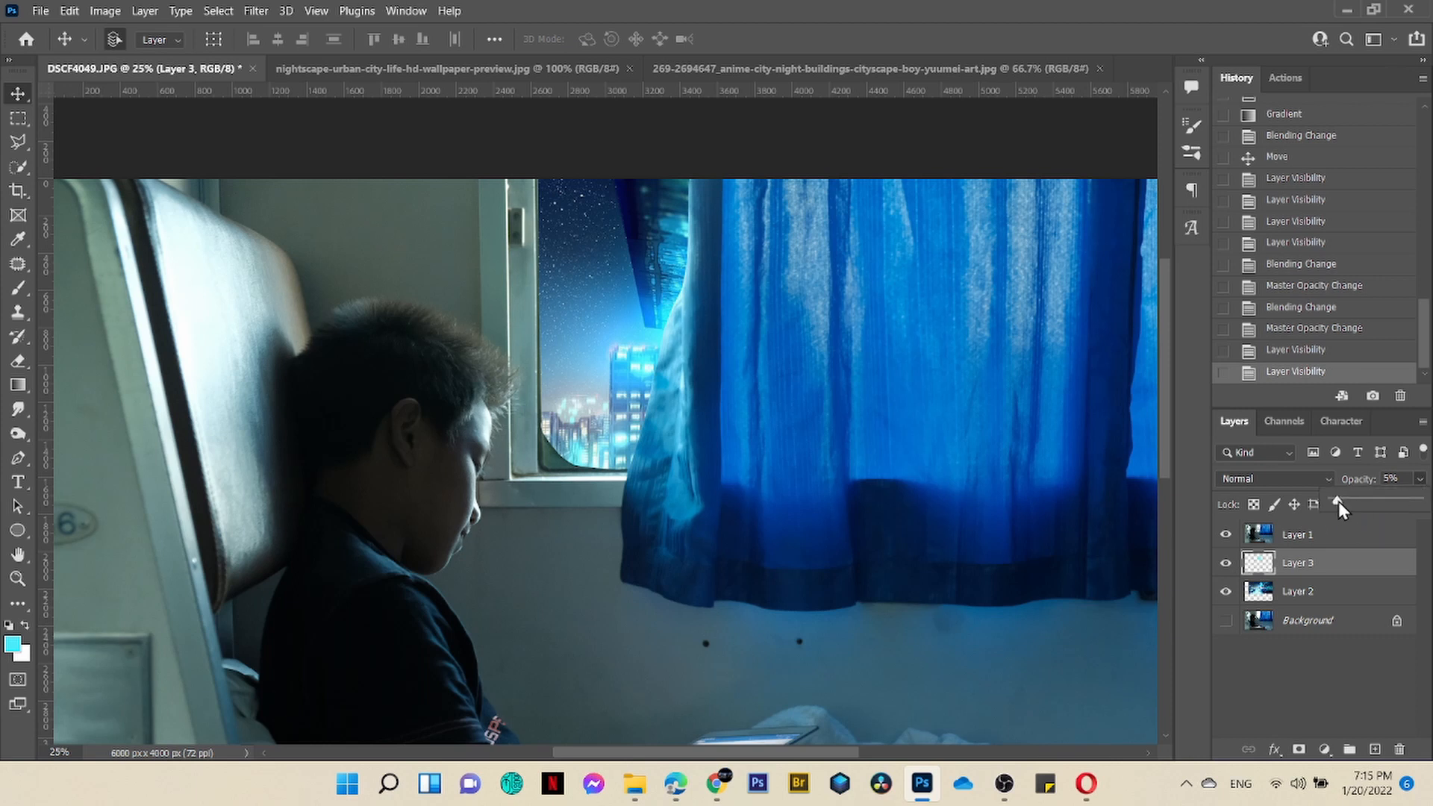
pyautogui.moveTo(1337, 503); pyautogui.dragTo(1408, 502)
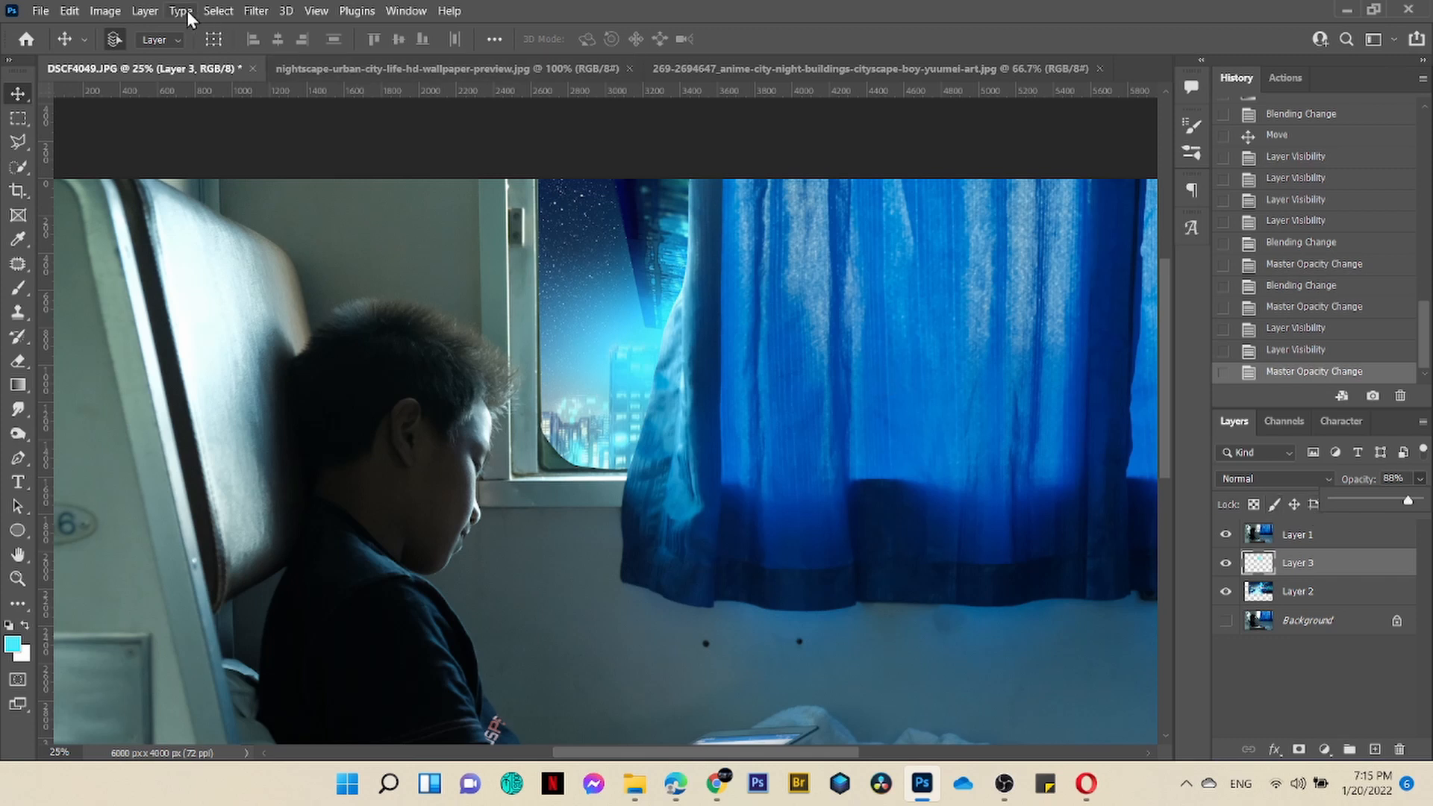
# Soften the cyan glow on Layer 3 with a large-radius Gaussian Blur
pyautogui.click(262, 11)
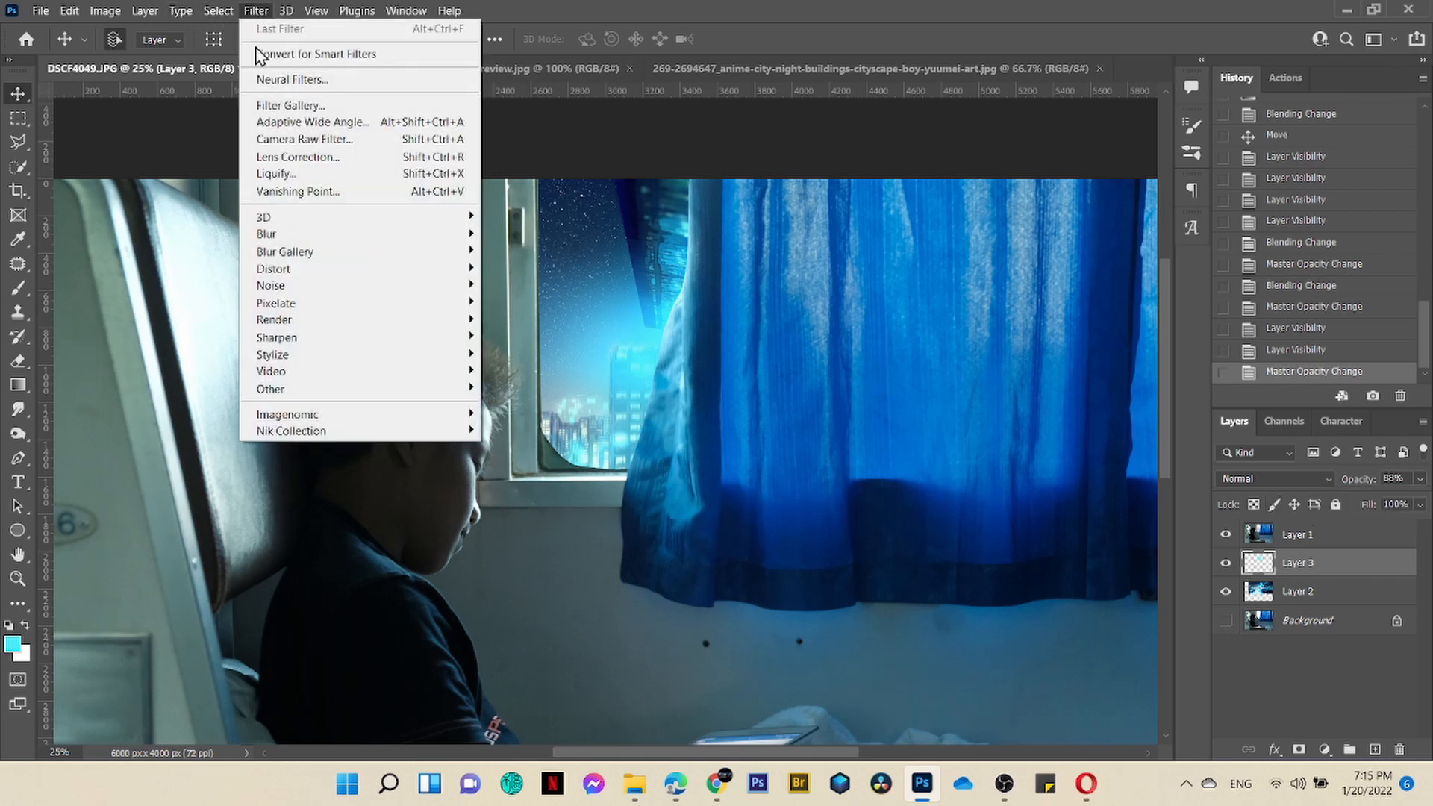
pyautogui.moveTo(340, 235)
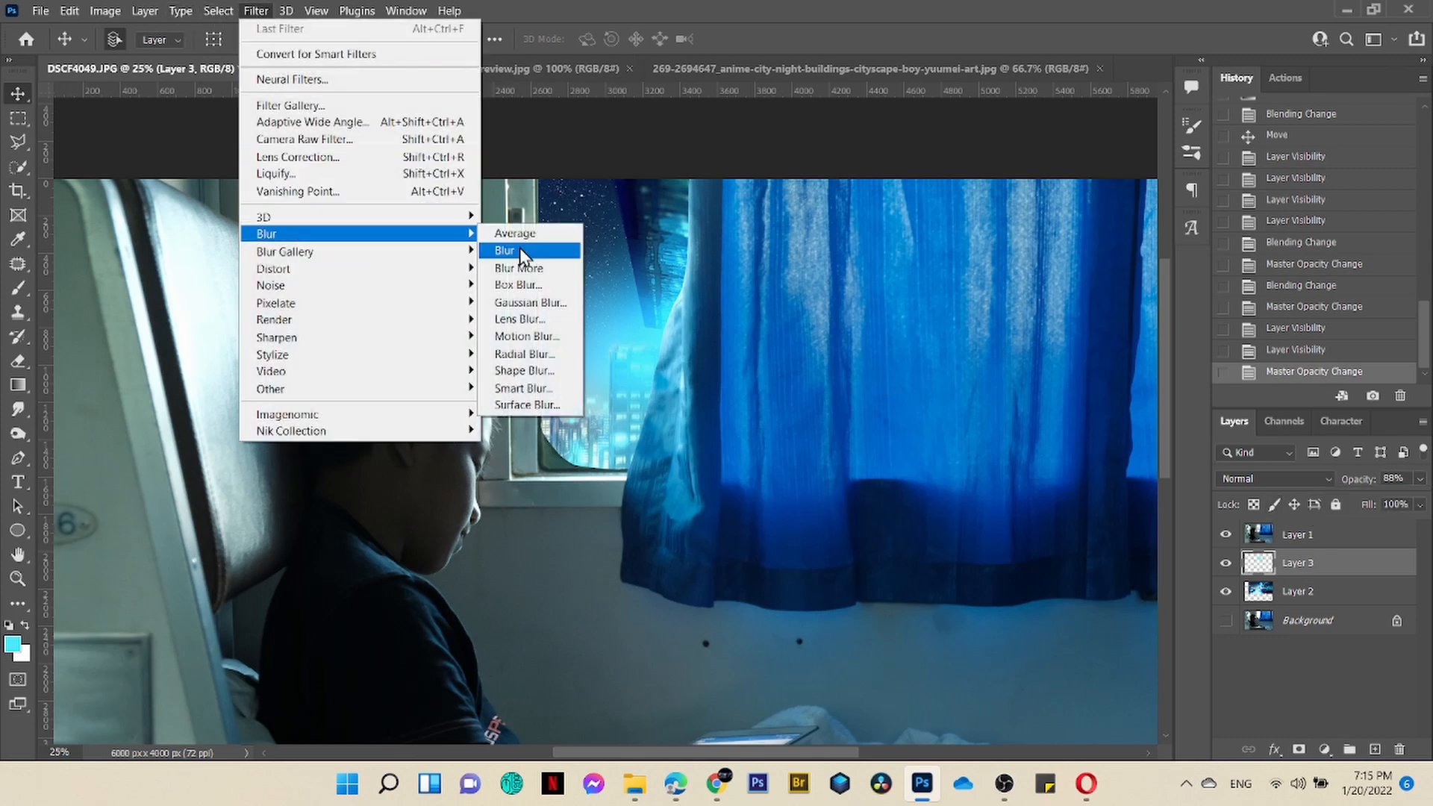
pyautogui.click(544, 302)
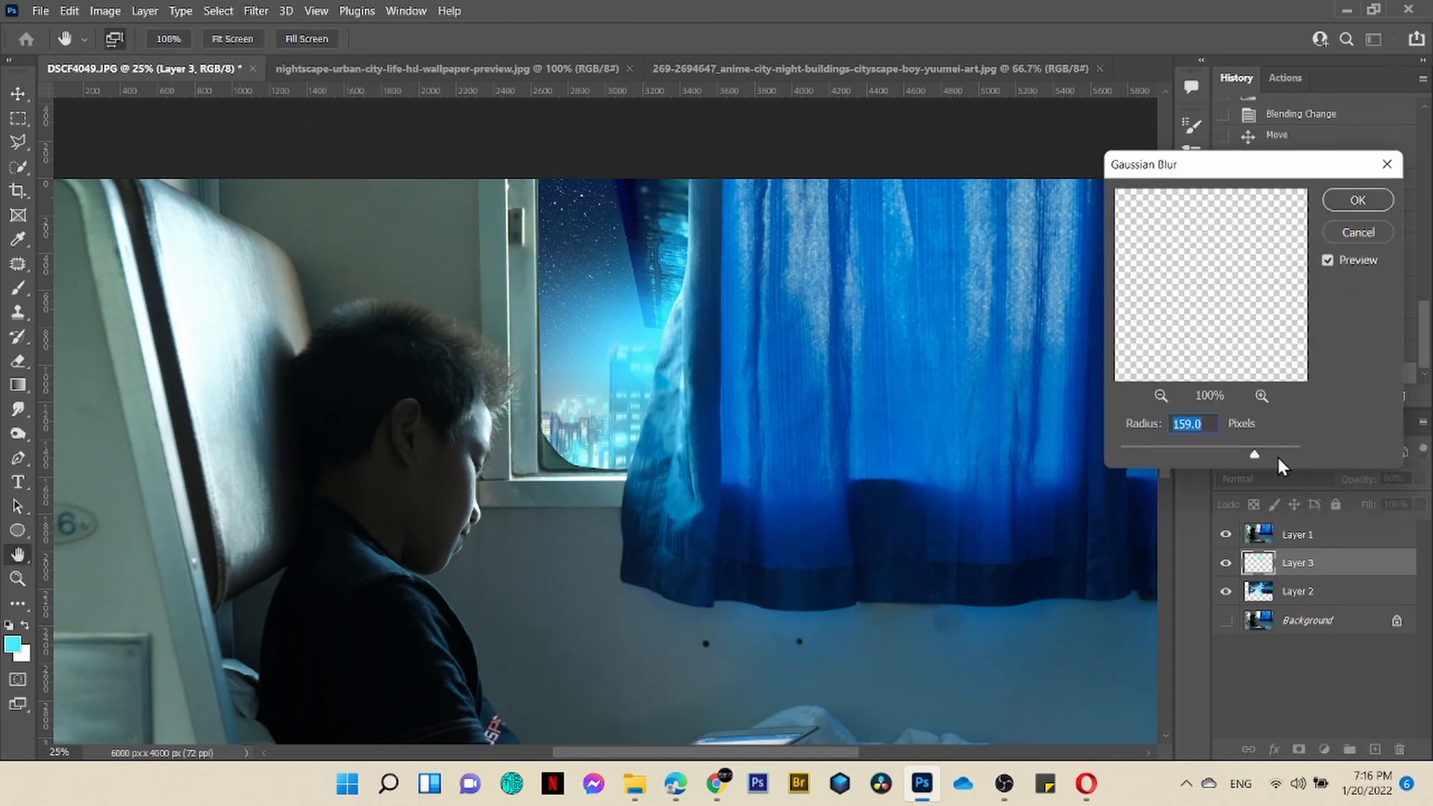
pyautogui.click(1247, 454)
pyautogui.click(1357, 200)
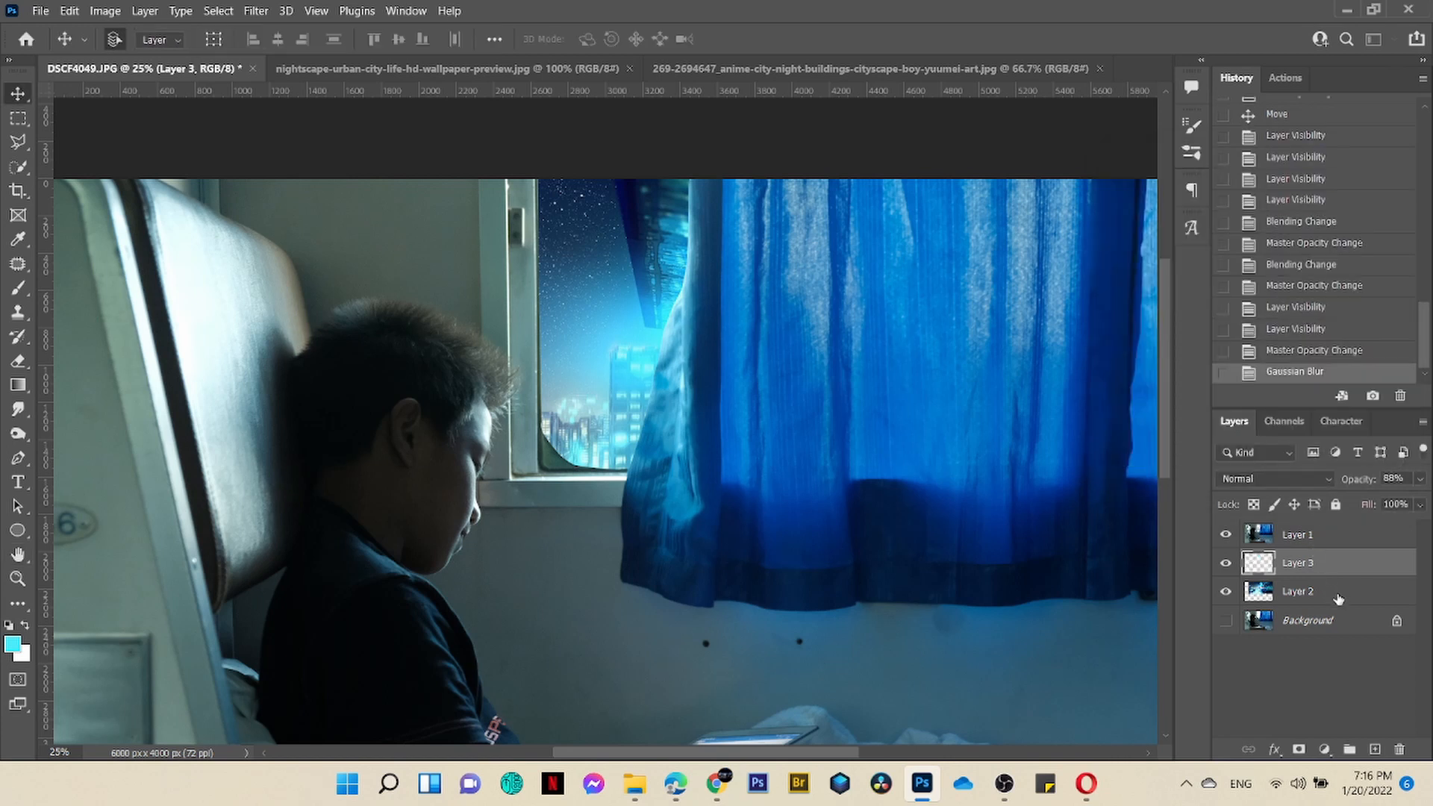
# Shift the city image on Layer 2 rightward behind the curtain and lower the opacity of the glow on Layer 3 to 32%
pyautogui.click(1341, 595)
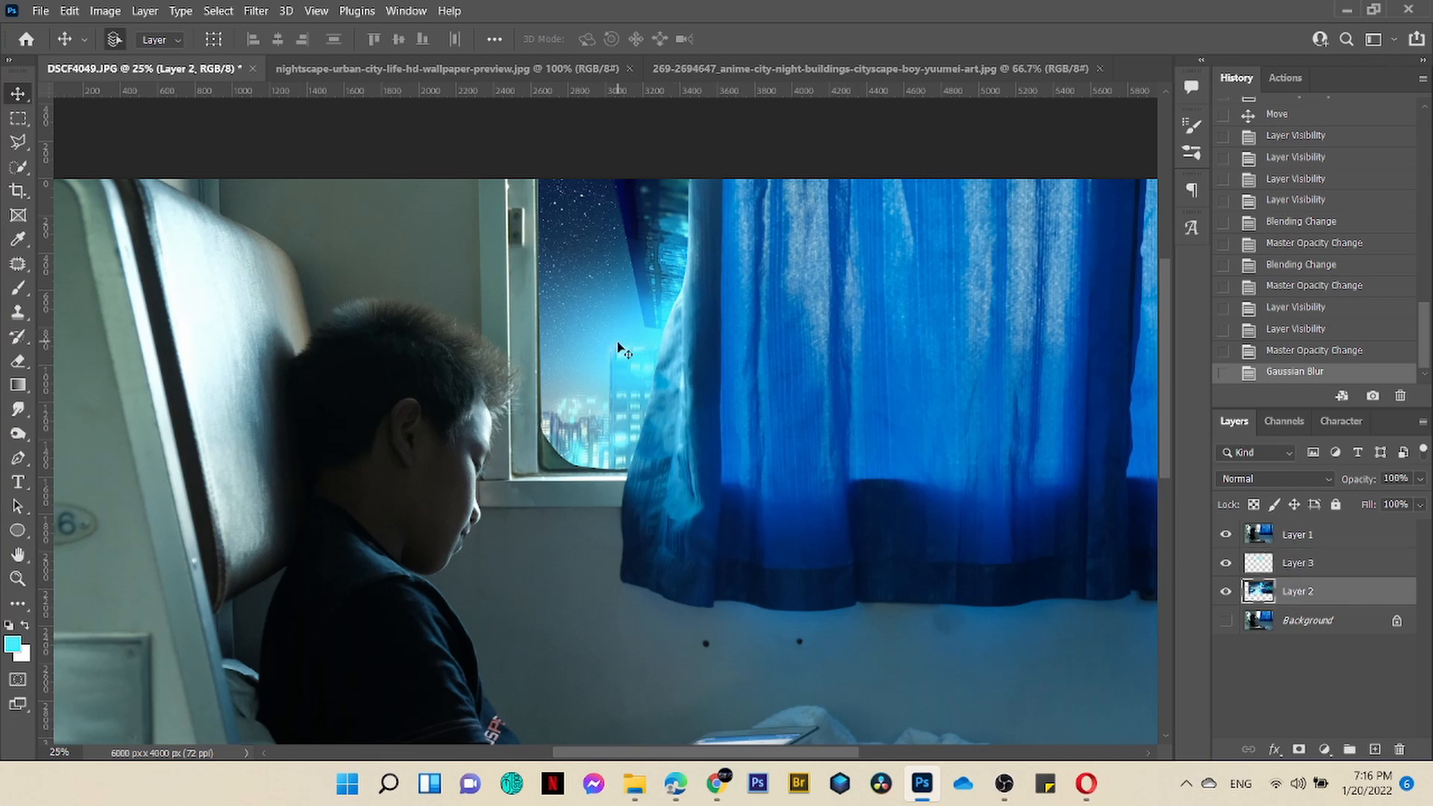
pyautogui.moveTo(643, 243); pyautogui.dragTo(675, 245)
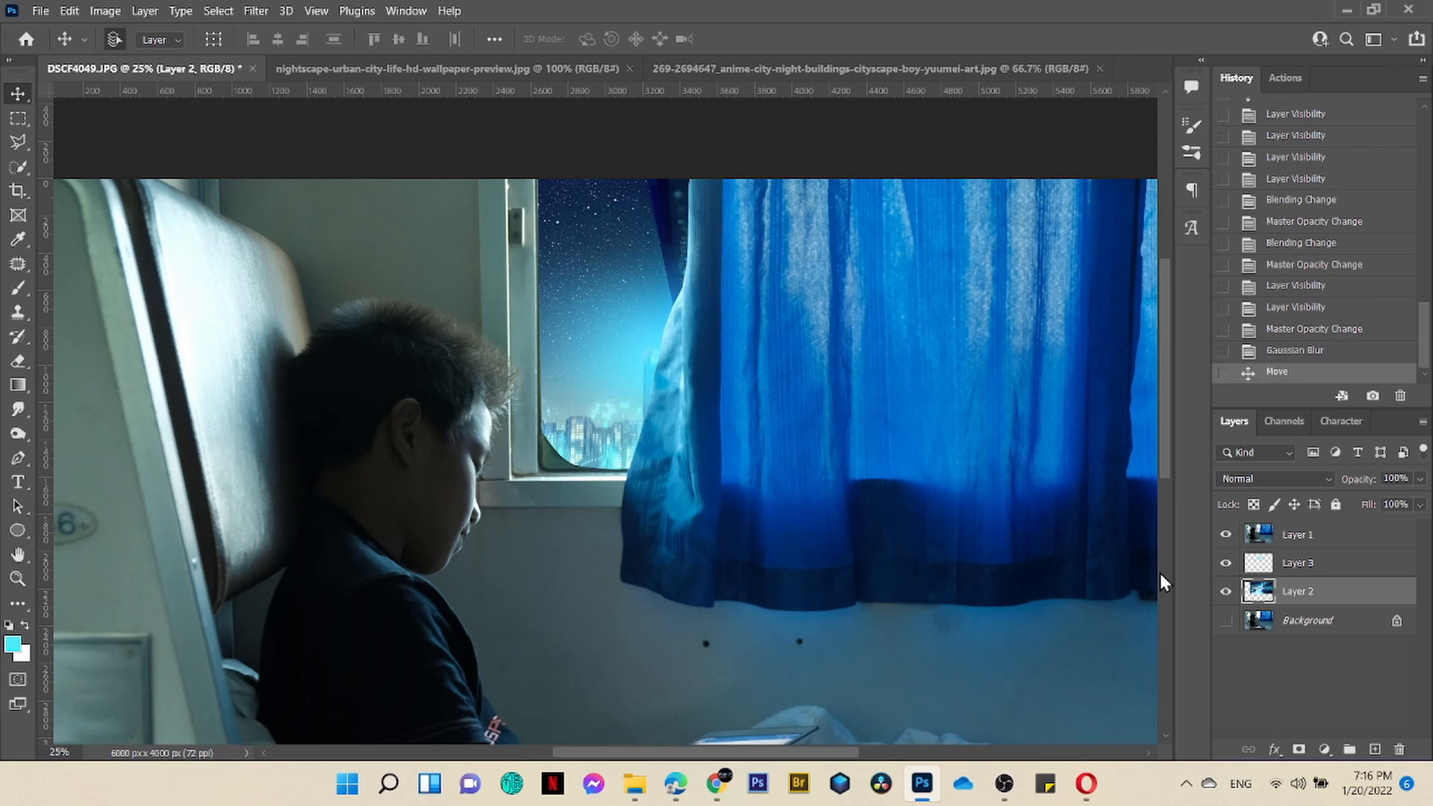
pyautogui.click(1311, 565)
pyautogui.click(1419, 478)
pyautogui.moveTo(1405, 502); pyautogui.dragTo(1408, 503)
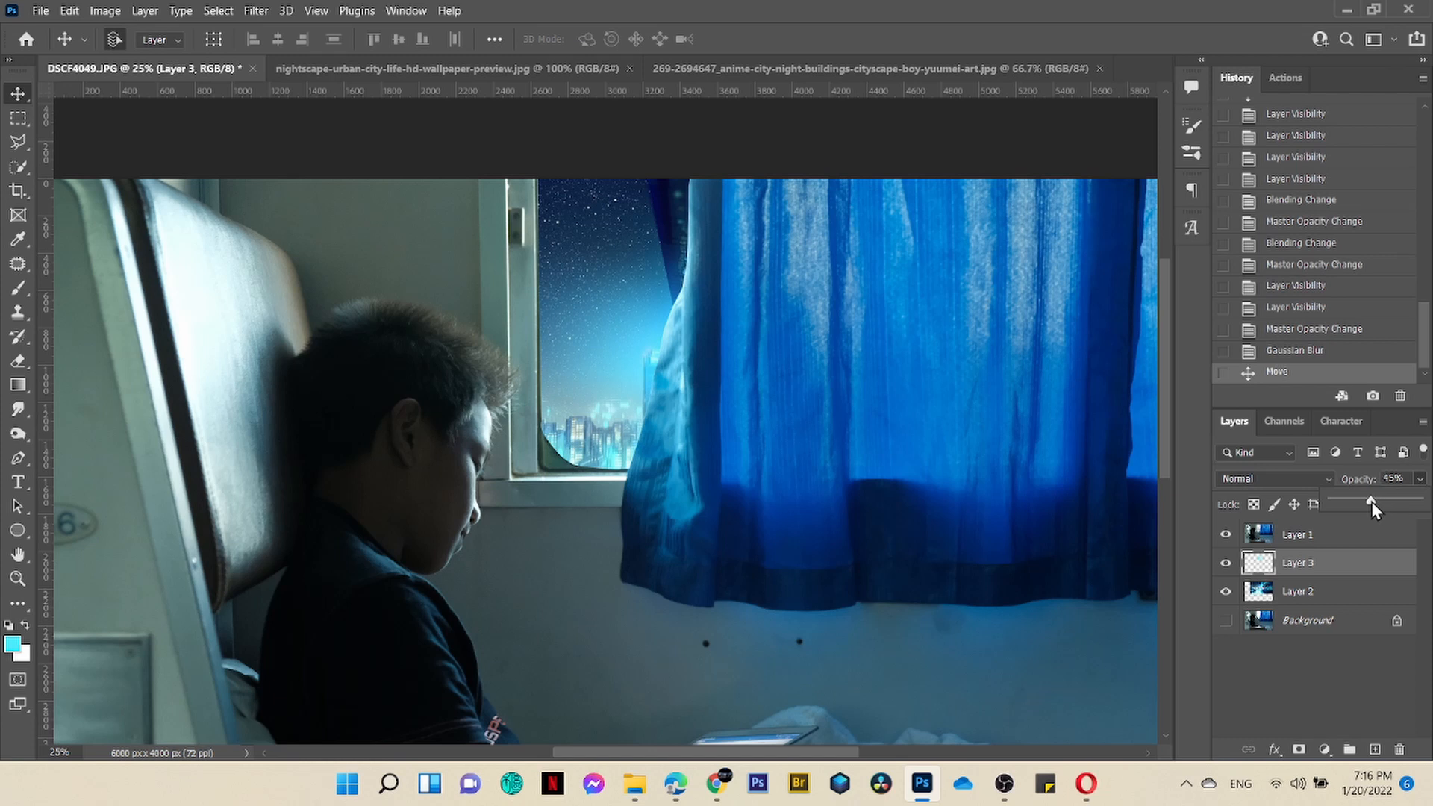
pyautogui.moveTo(1367, 503); pyautogui.dragTo(1358, 503)
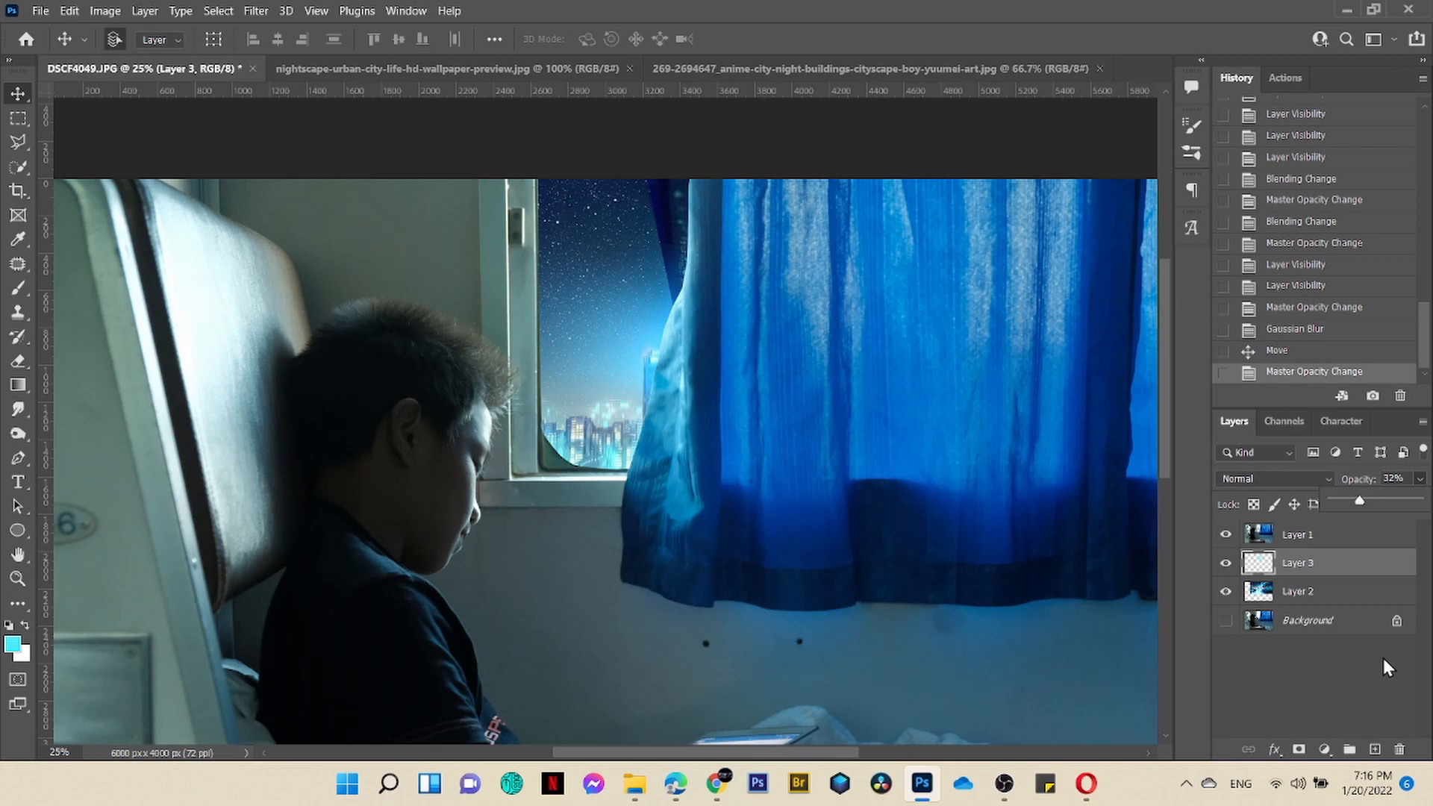
# Add a Photo Filter adjustment above Layer 3 with the light cyan colour 7eedfa and a density of 39%
pyautogui.click(1325, 748)
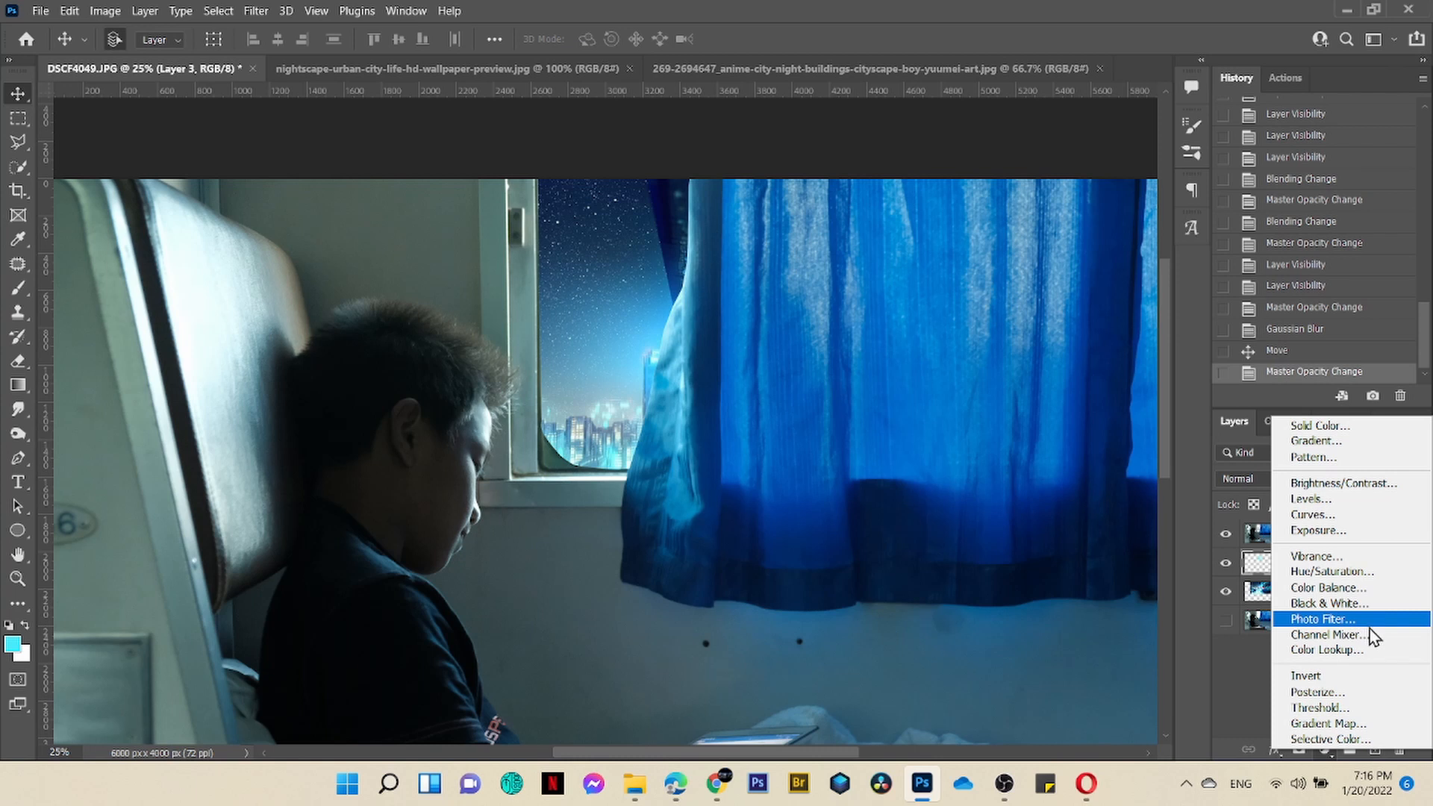
pyautogui.click(1368, 620)
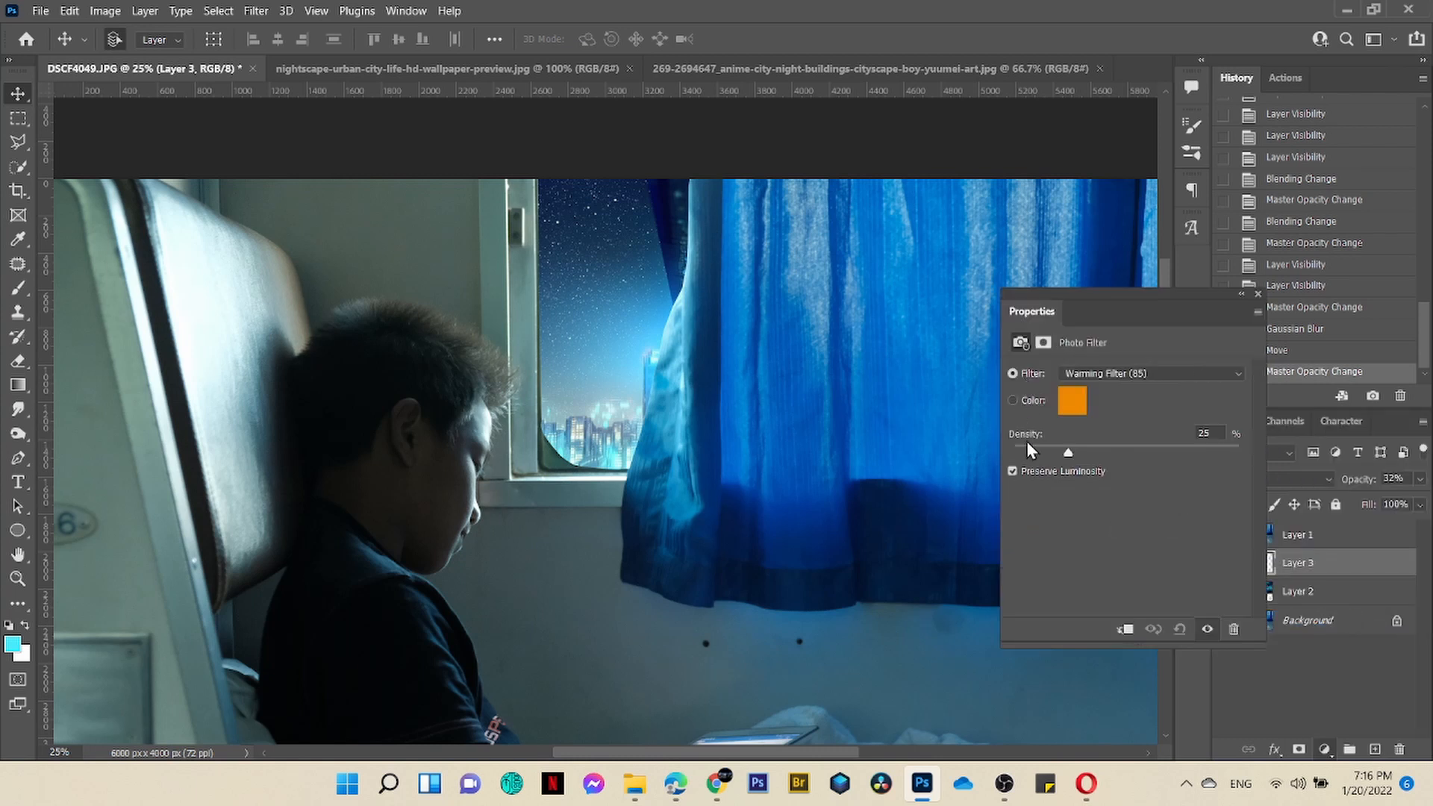
pyautogui.click(1074, 405)
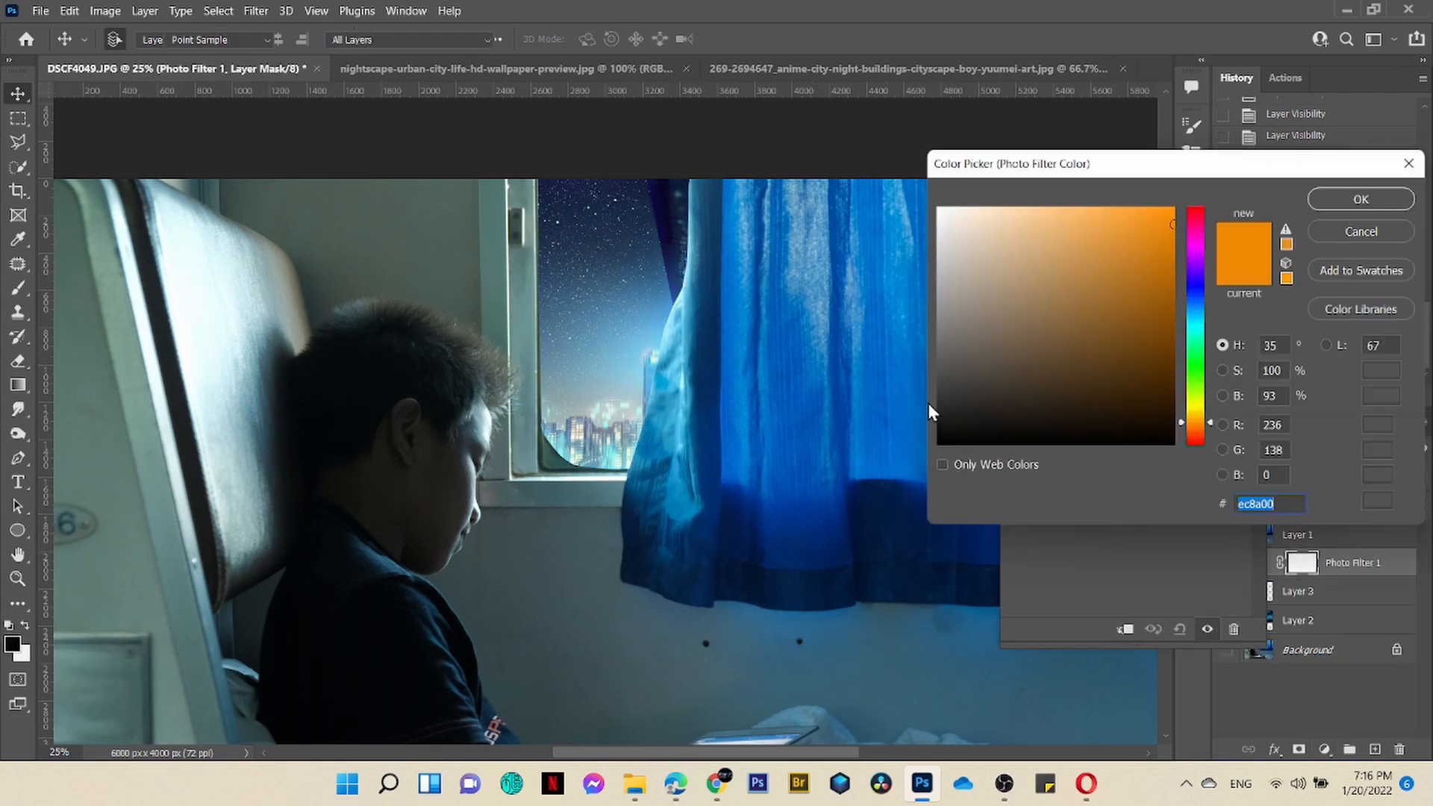
pyautogui.click(651, 337)
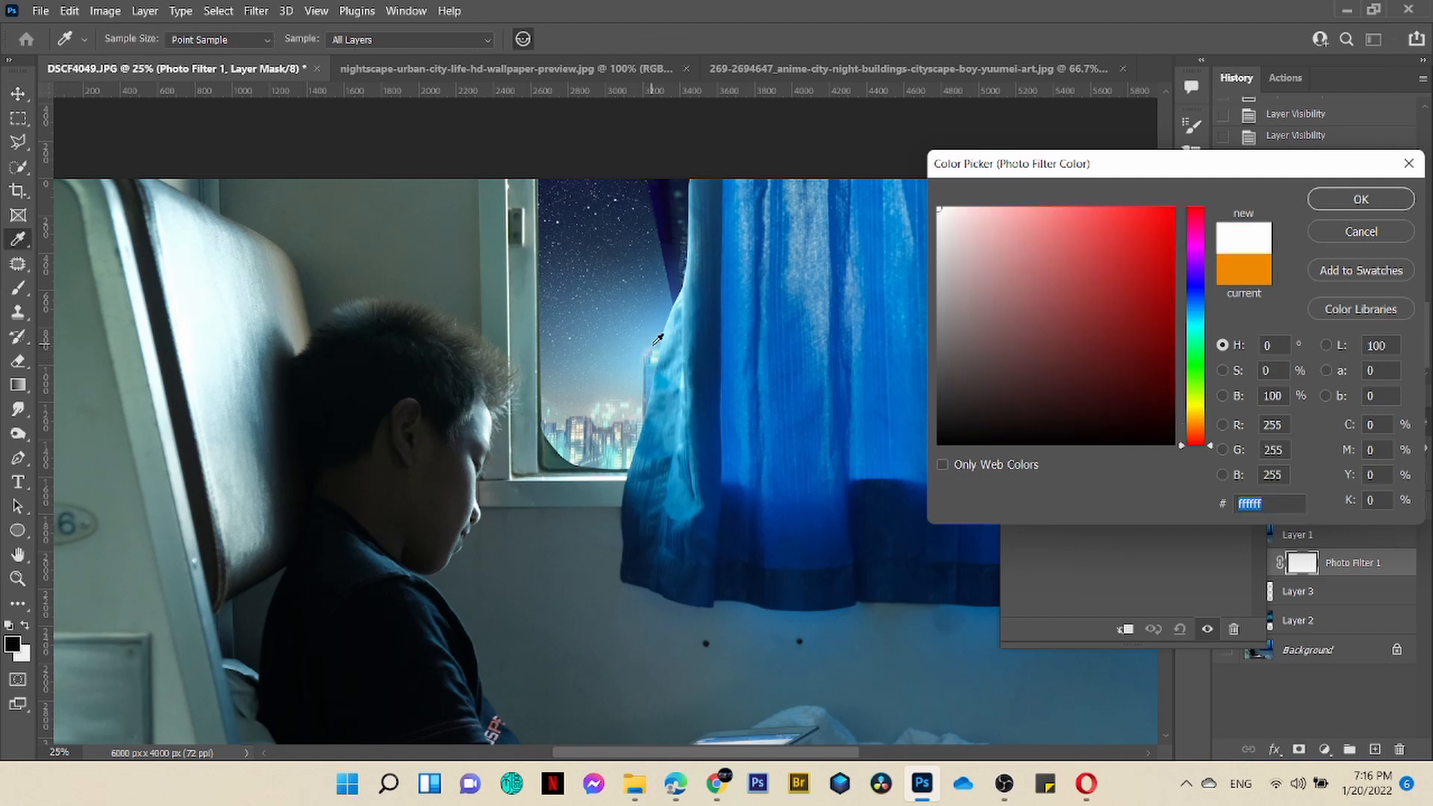
pyautogui.click(1195, 323)
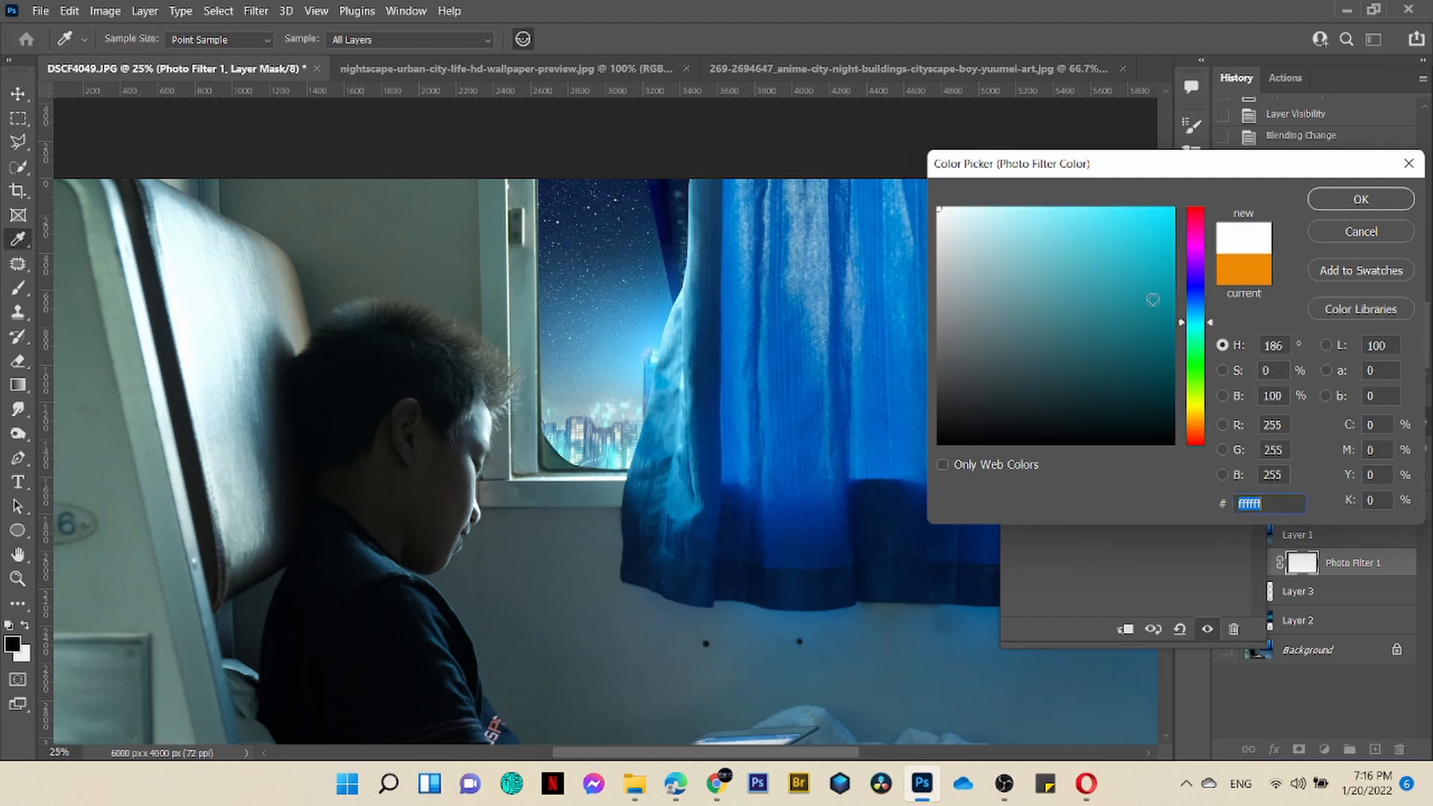
pyautogui.moveTo(1038, 218)
pyautogui.mouseDown()
pyautogui.moveTo(1070, 222)
pyautogui.moveTo(1054, 212)
pyautogui.mouseUp()
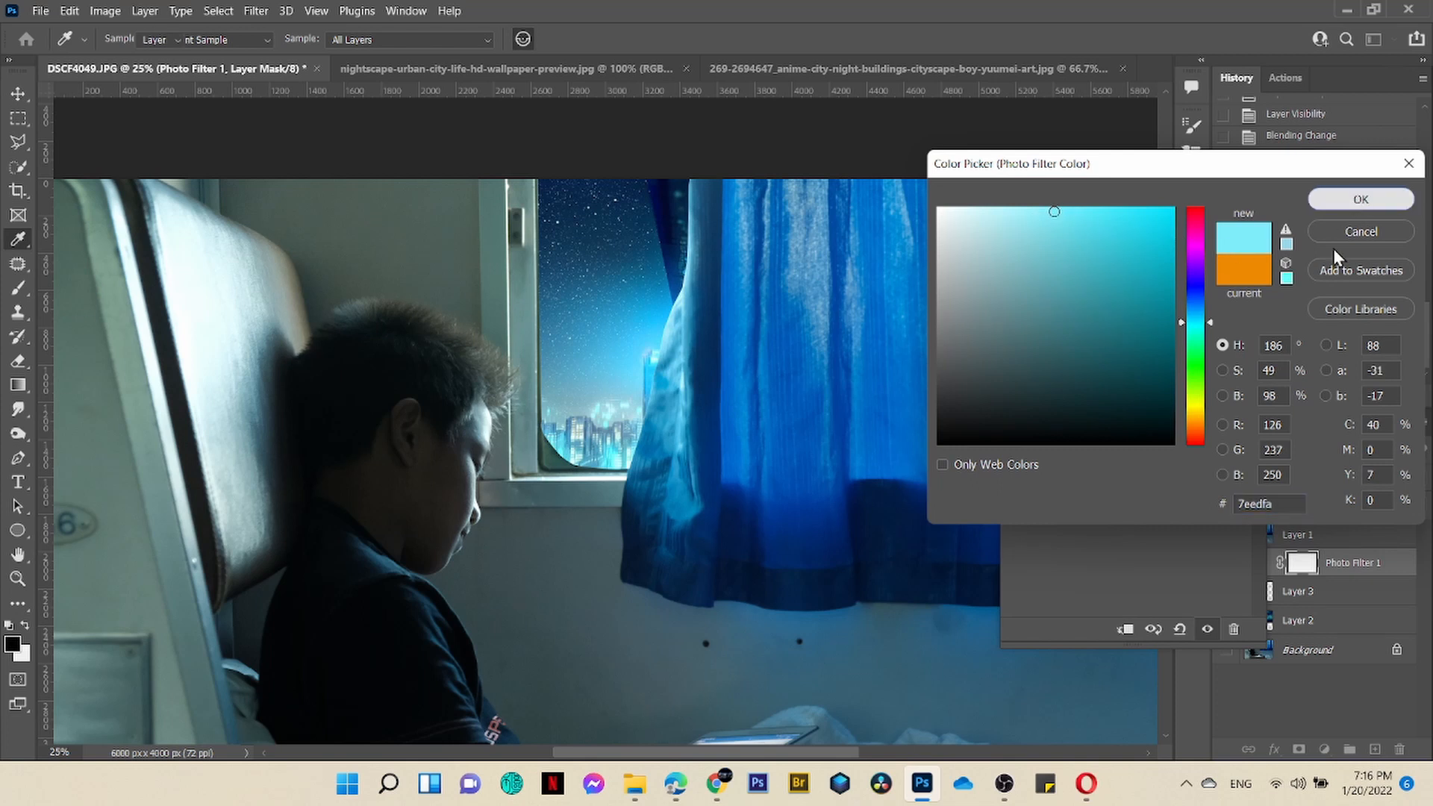
pyautogui.click(1354, 198)
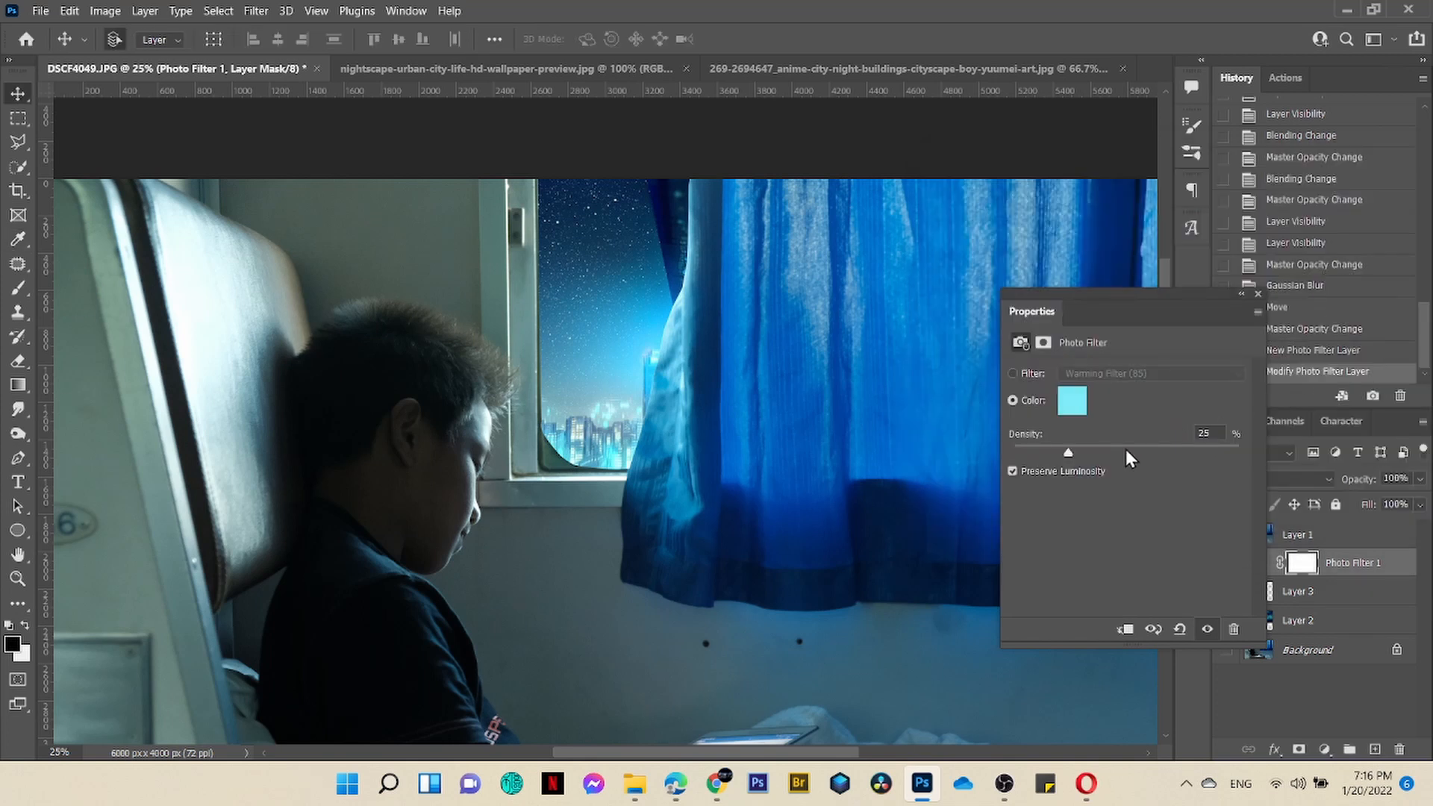
pyautogui.moveTo(1068, 452); pyautogui.dragTo(1102, 463)
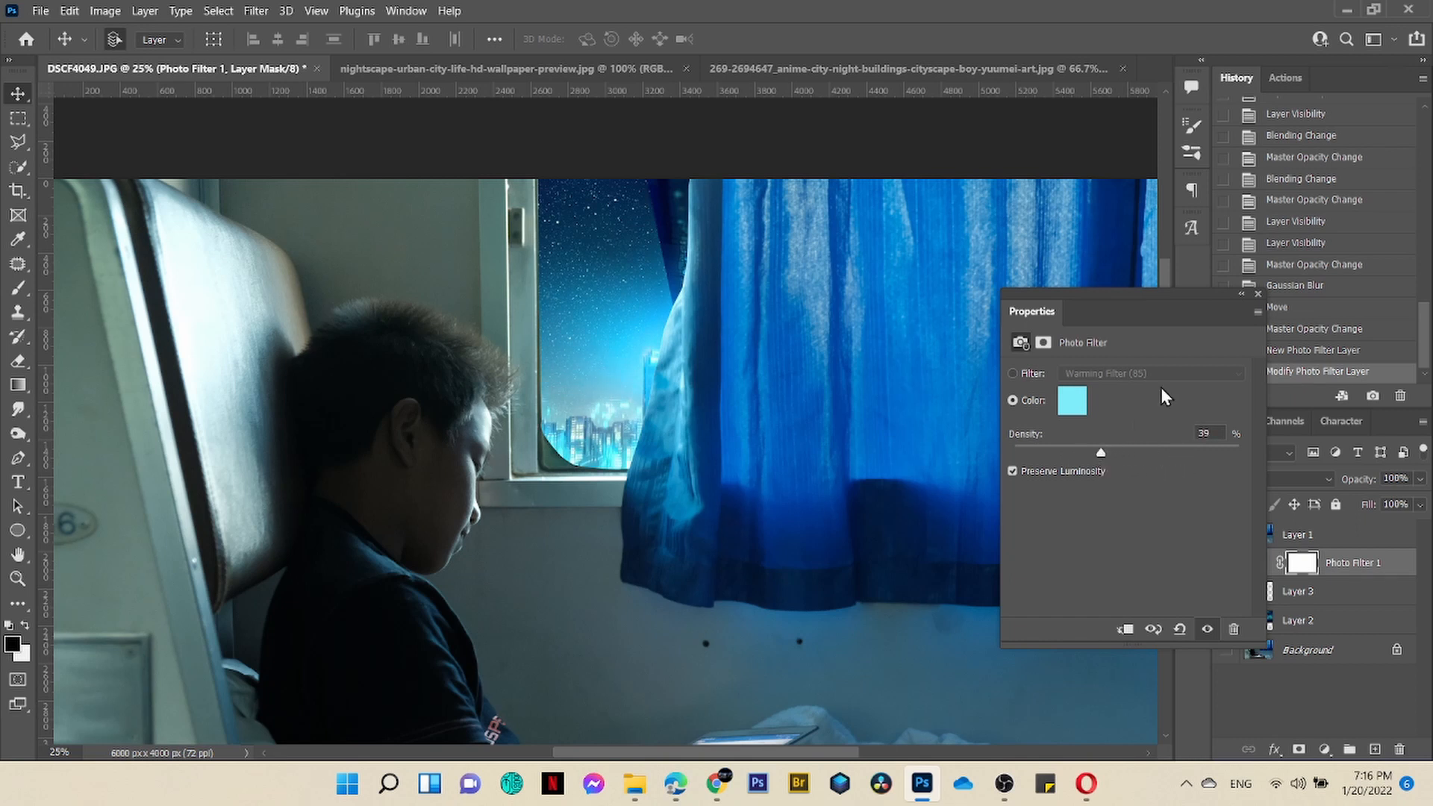
# Try a copy of the Photo Filter 1 adjustment above Layer 1, compare it hidden and shown, and delete the copy
pyautogui.click(1258, 296)
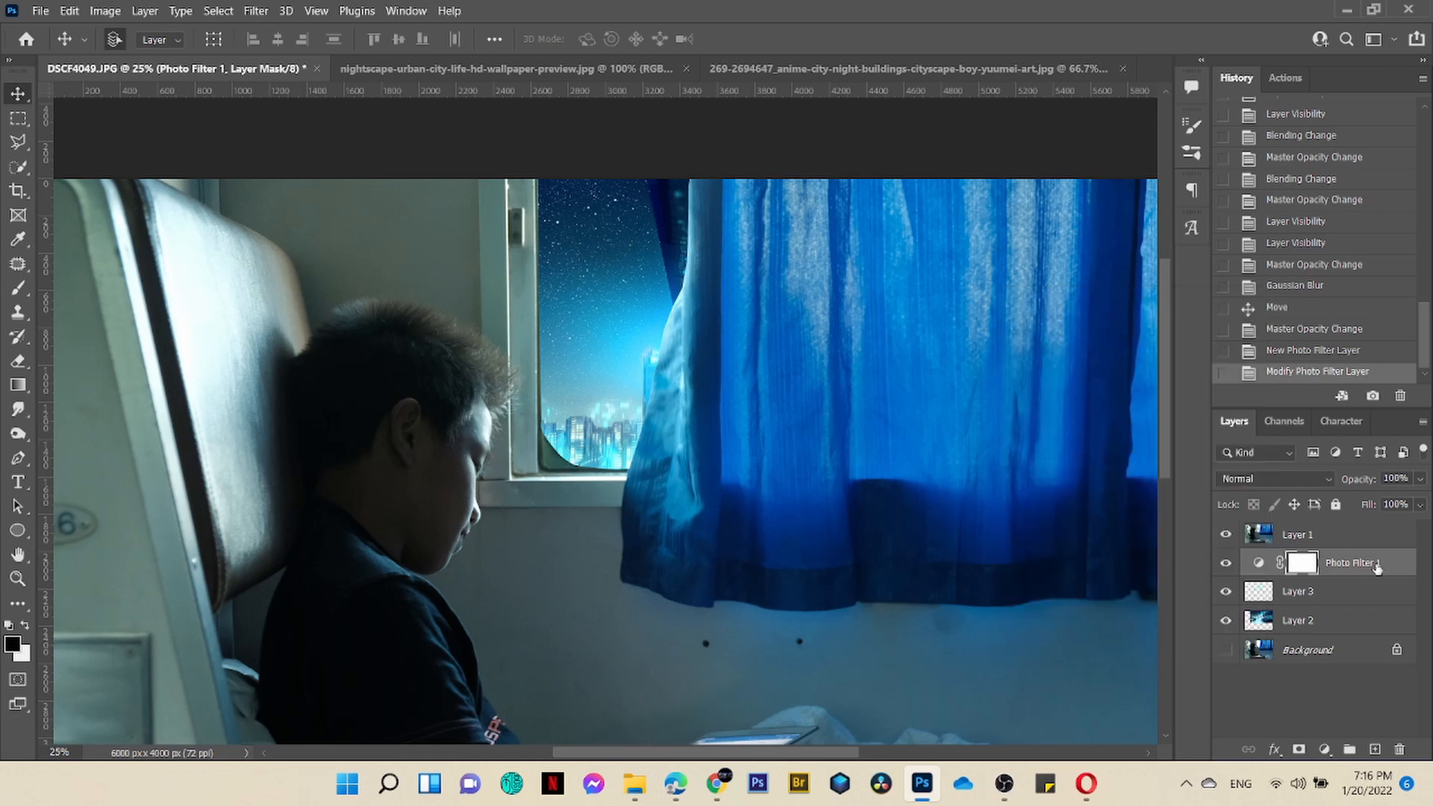
pyautogui.moveTo(1376, 567); pyautogui.dragTo(1377, 527)
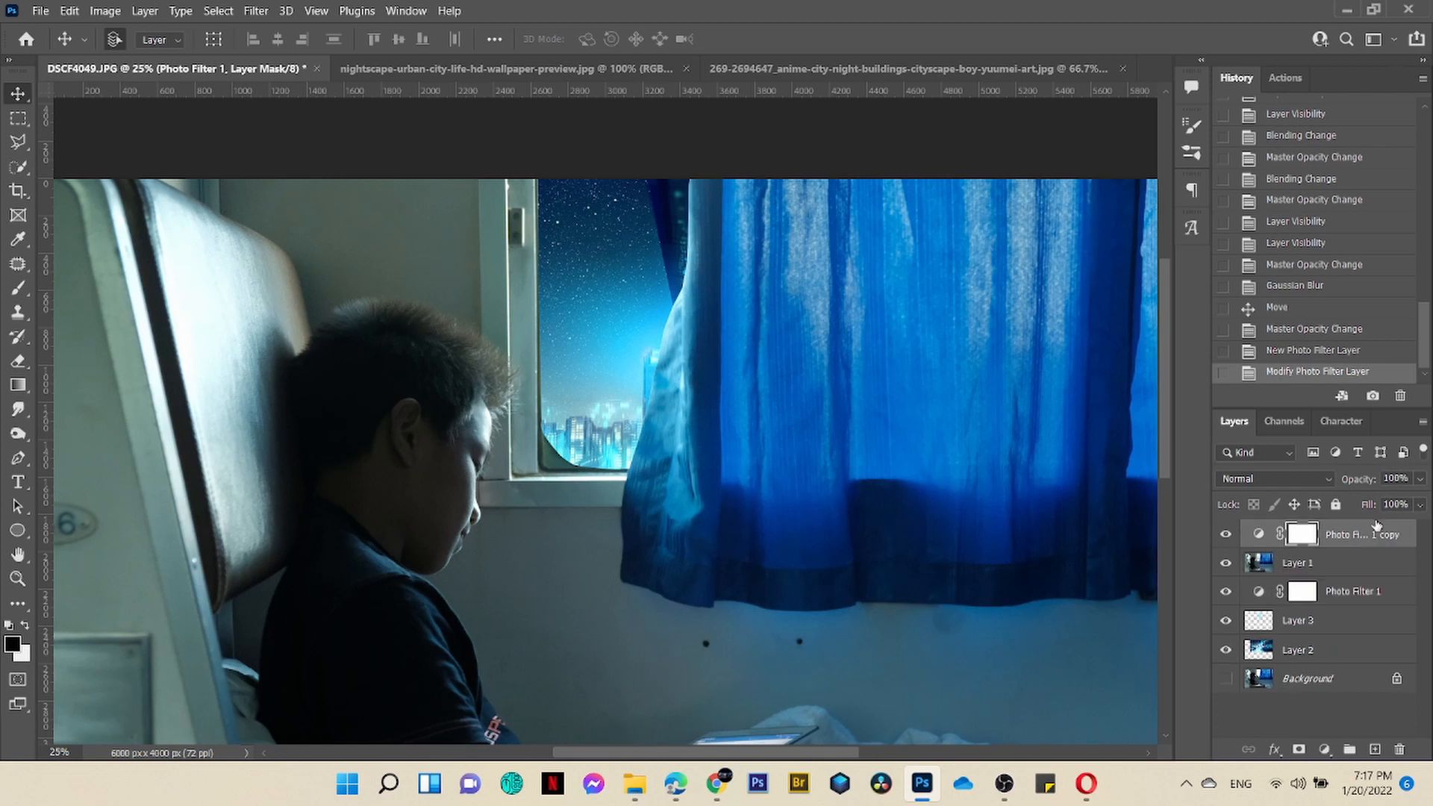
pyautogui.click(1225, 535)
pyautogui.click(1226, 535)
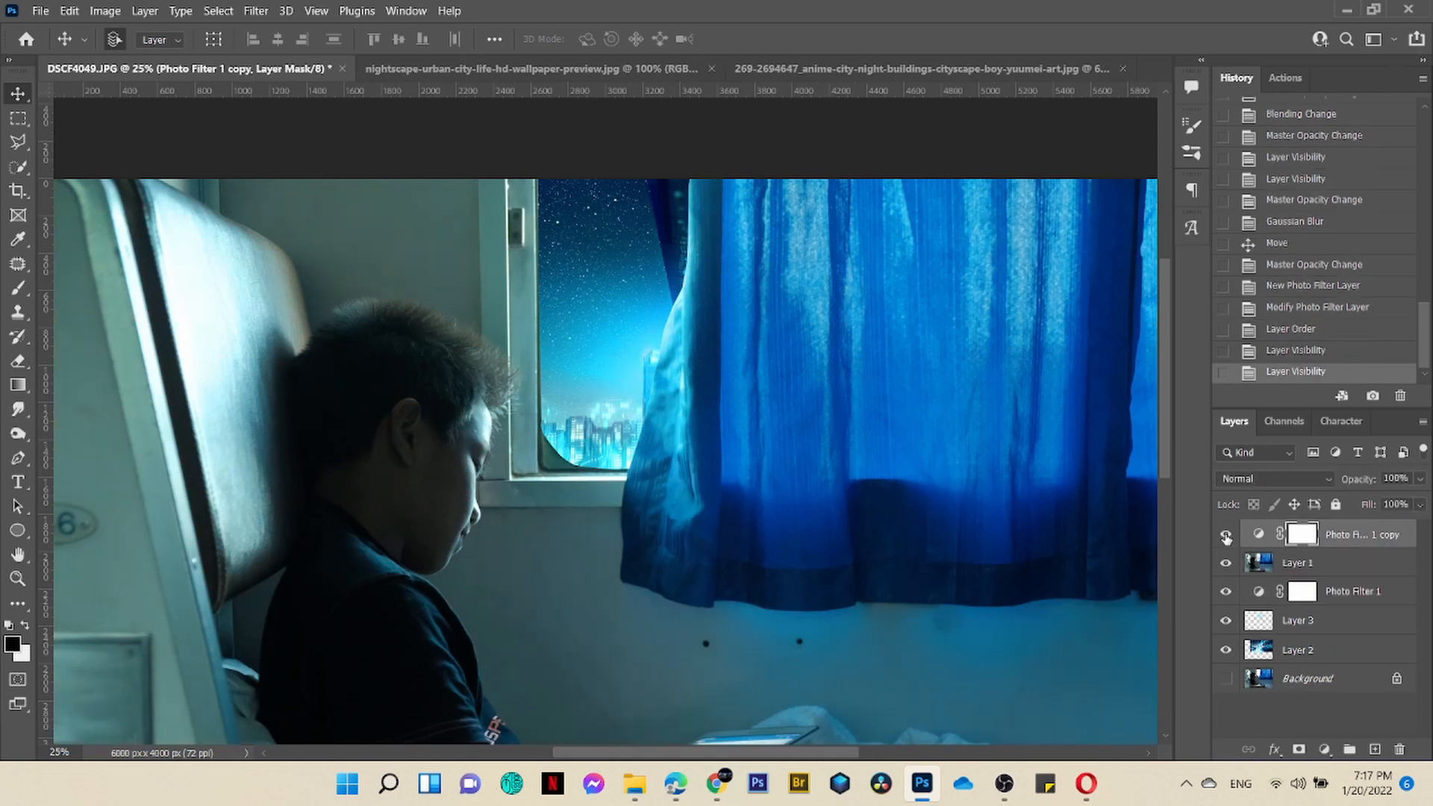
pyautogui.click(1225, 535)
pyautogui.click(1225, 535)
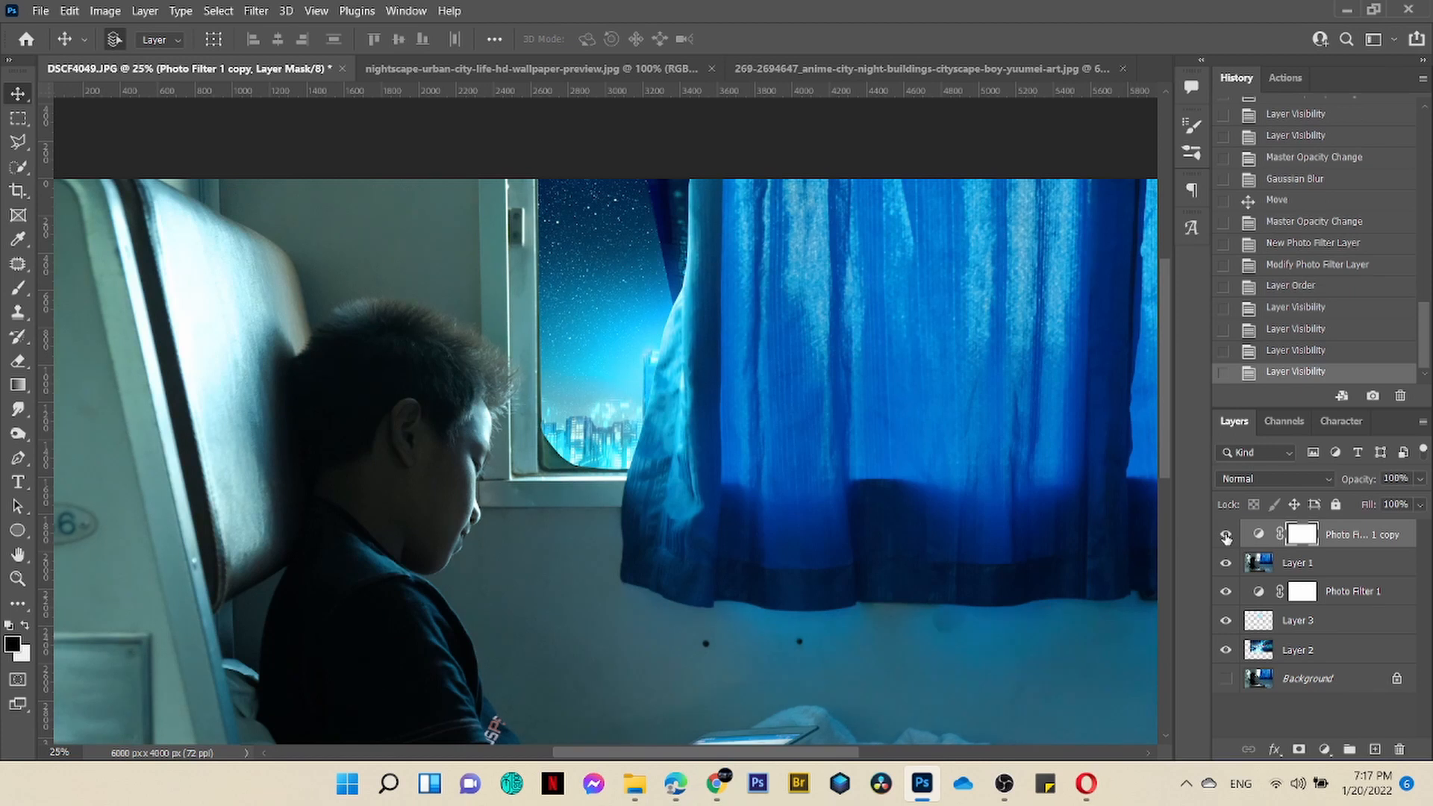
pyautogui.moveTo(1397, 550); pyautogui.dragTo(1401, 747)
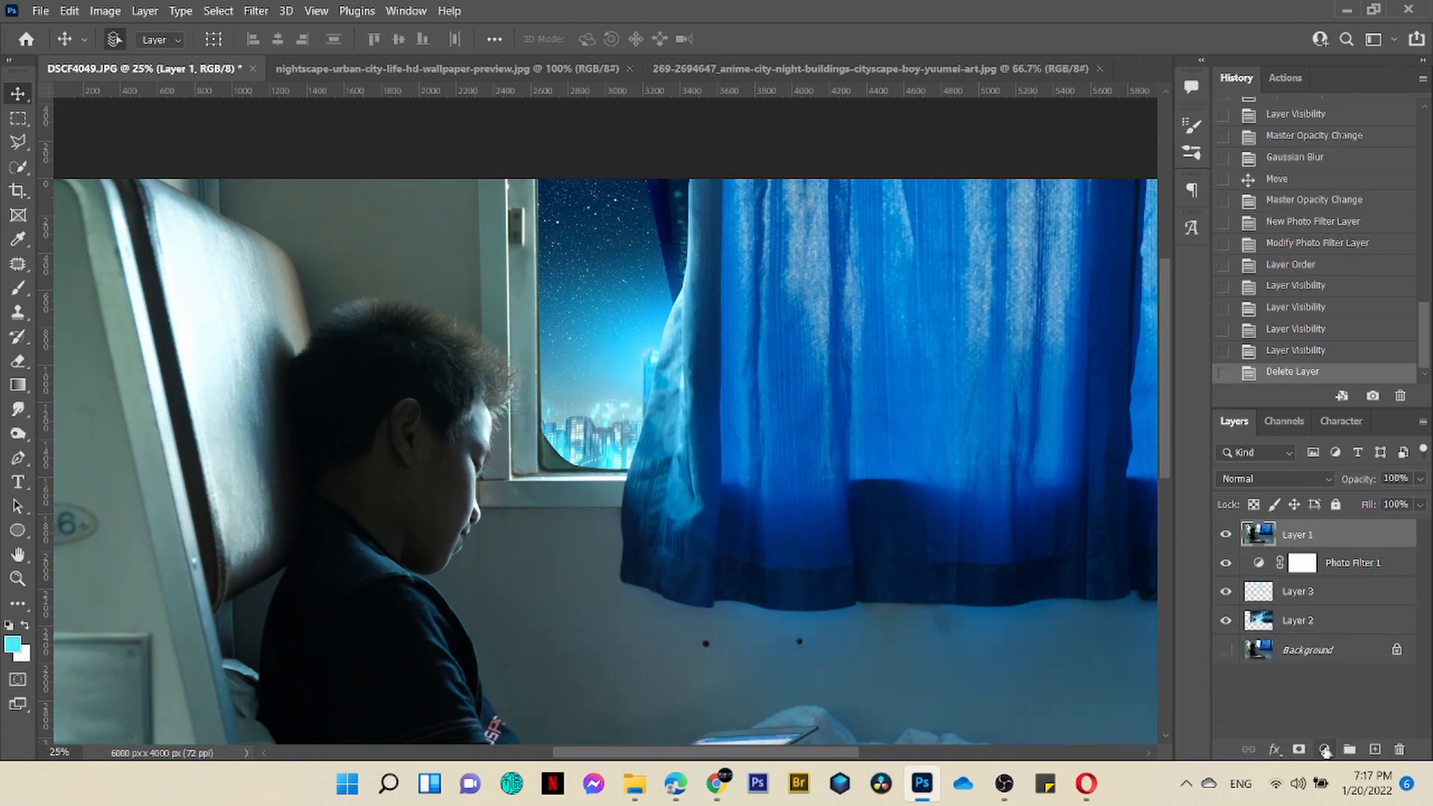
# Add a new Photo Filter adjustment above Layer 1 with the muted cyan colour 78d0d6
pyautogui.click(1324, 748)
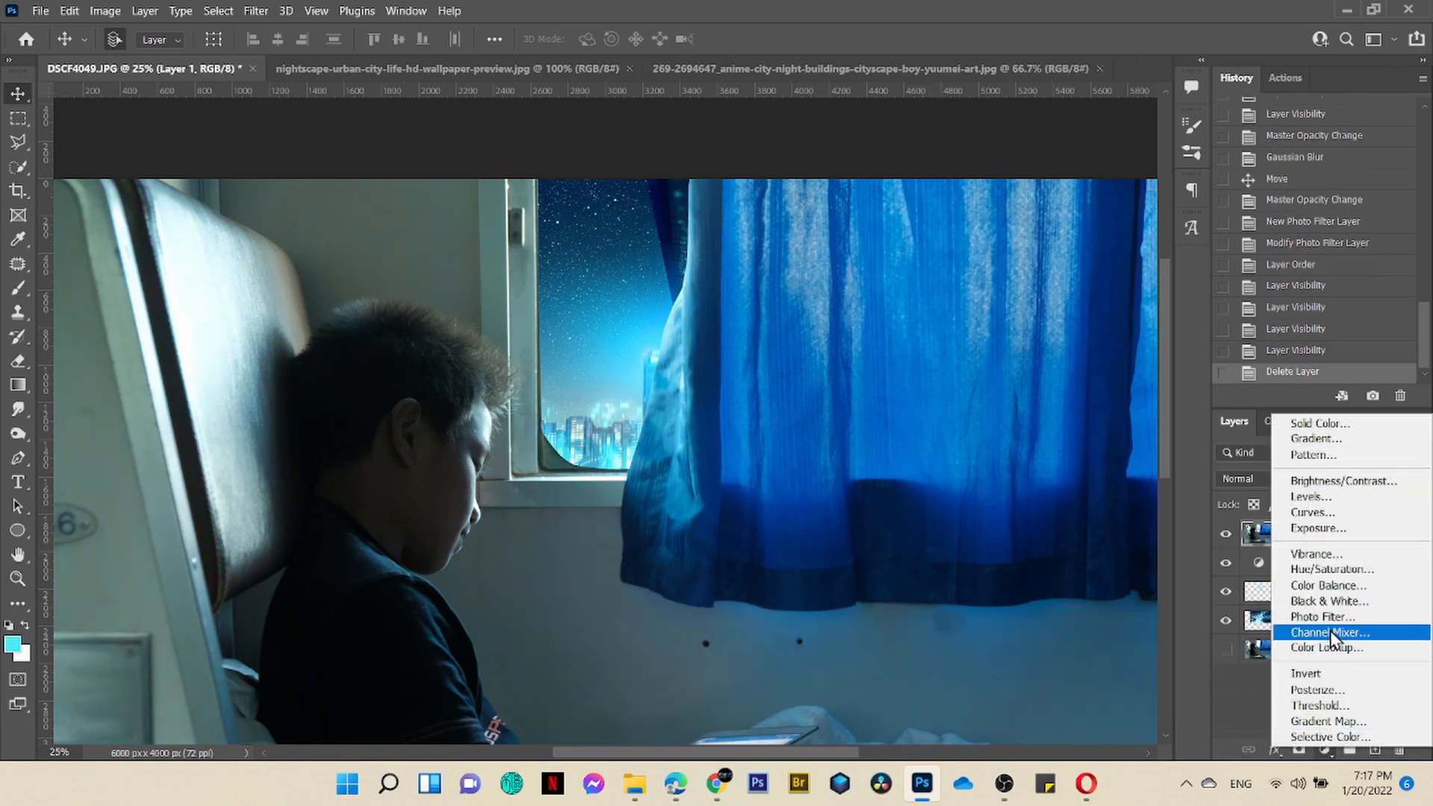
pyautogui.click(1179, 638)
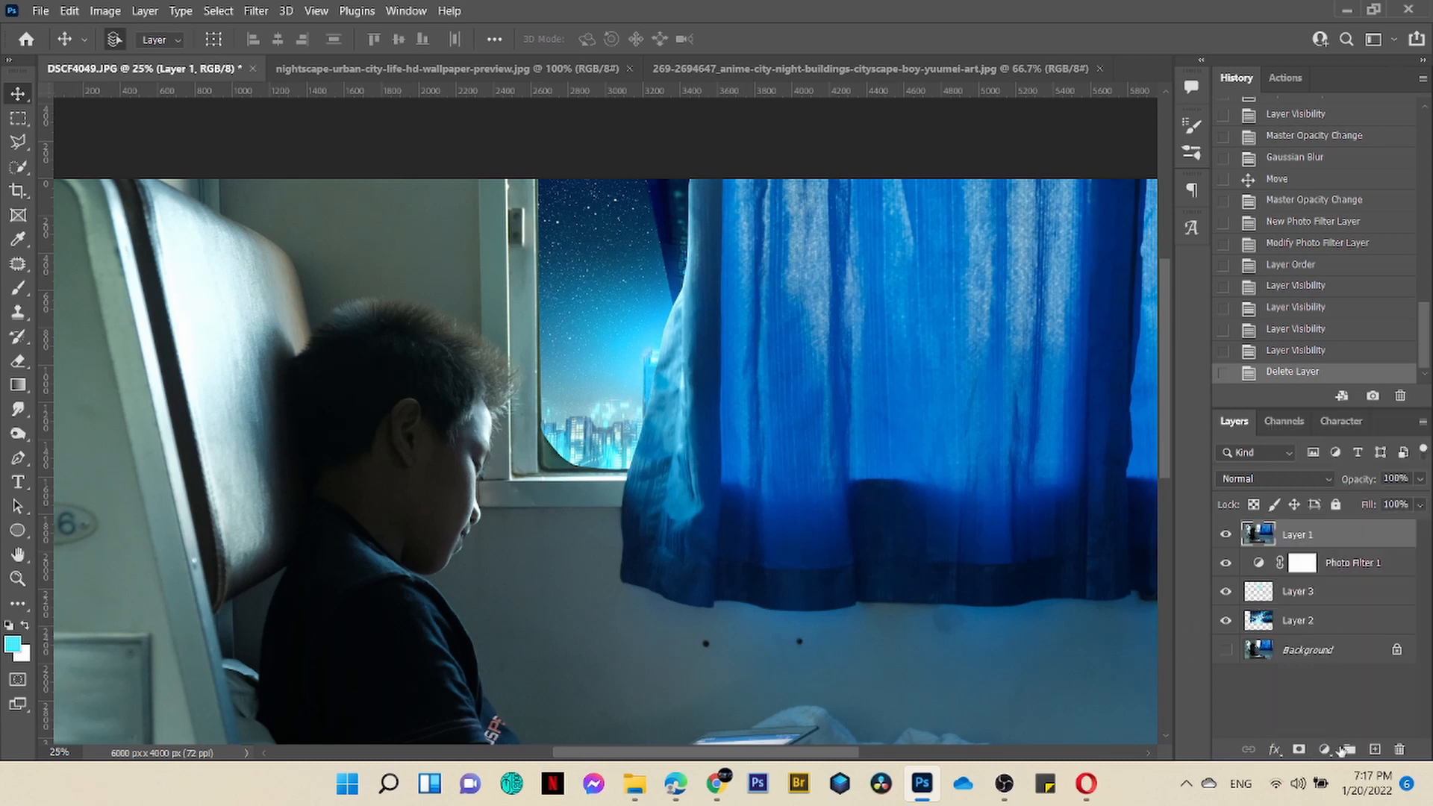
pyautogui.click(1325, 749)
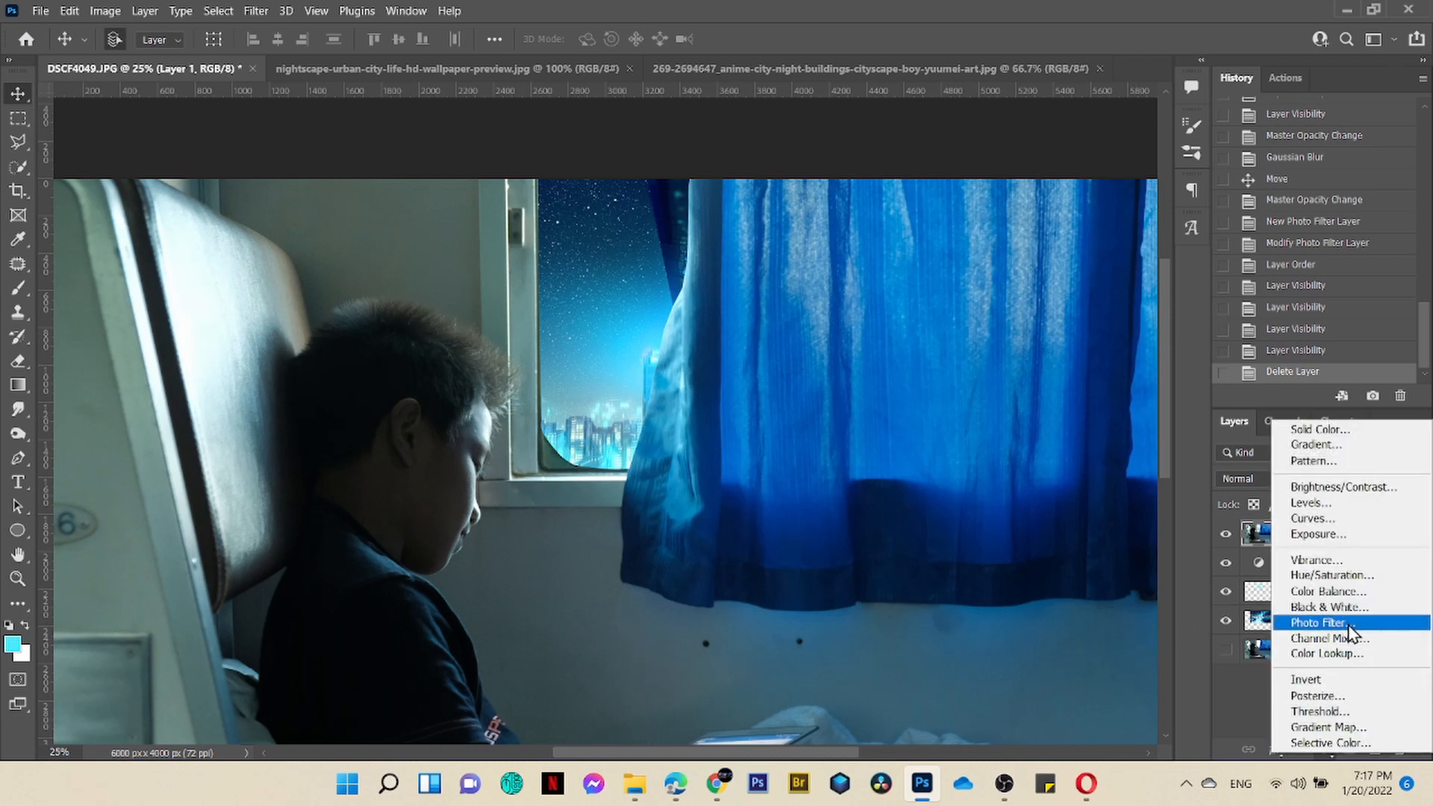
pyautogui.click(1352, 633)
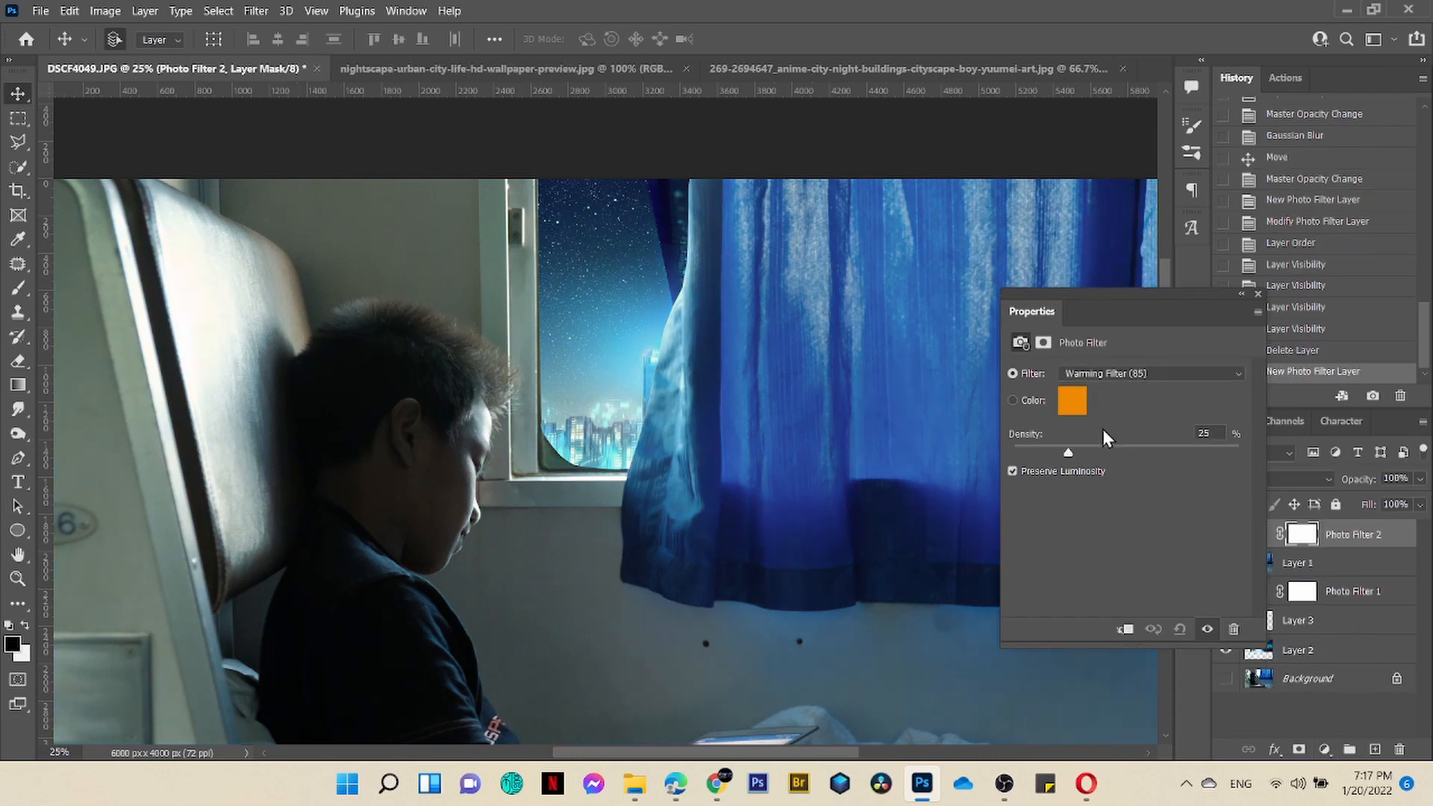
pyautogui.click(1071, 403)
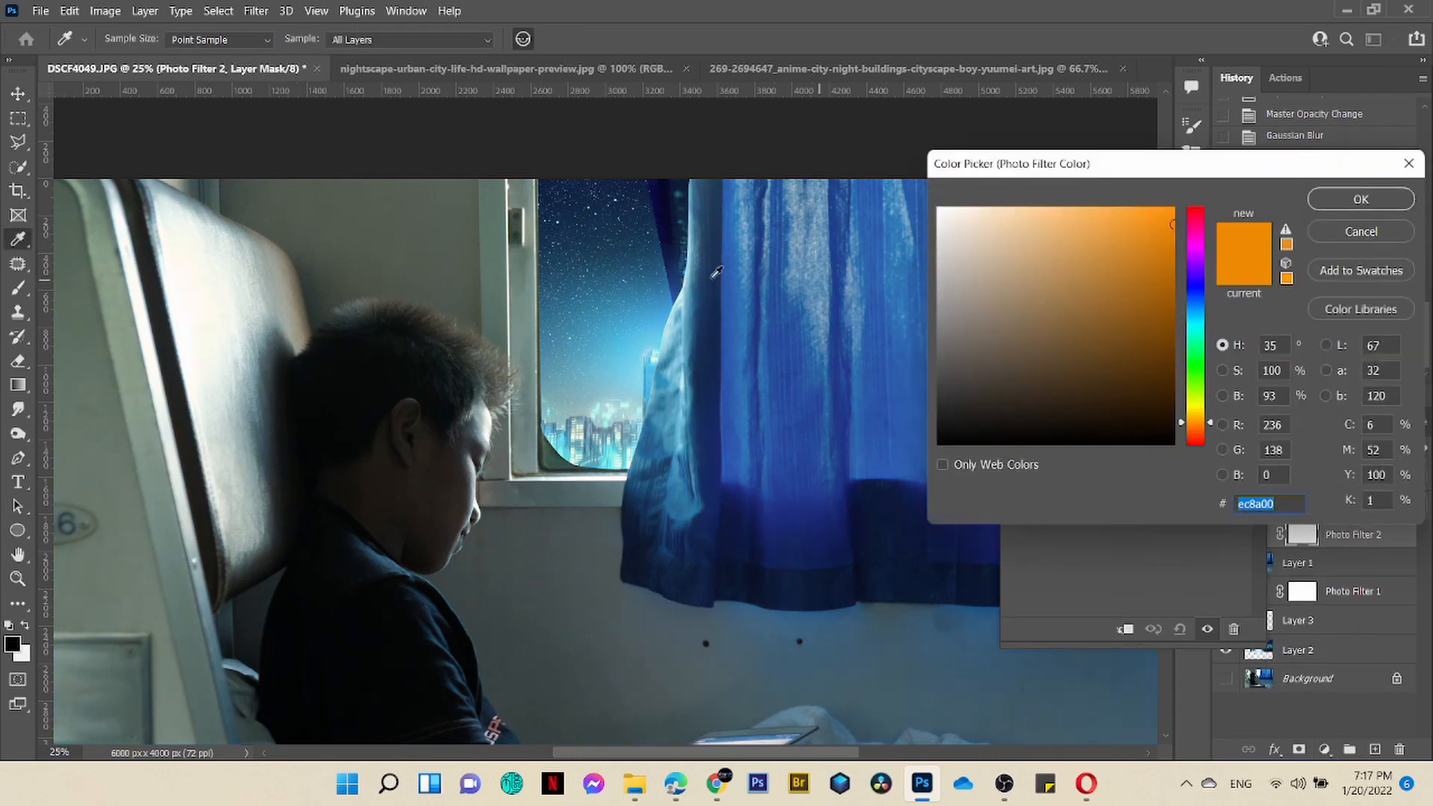
pyautogui.write('ffffff')
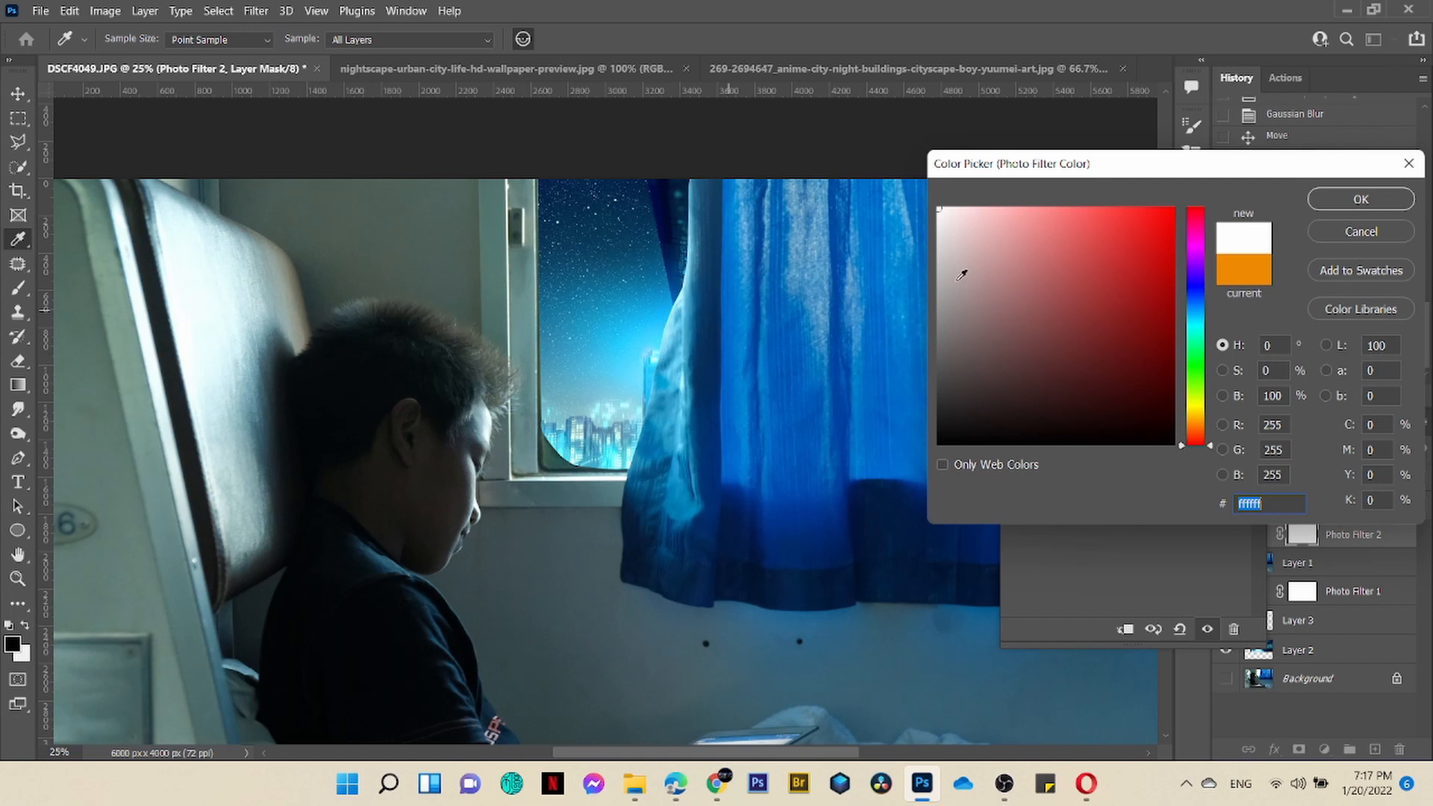
pyautogui.click(1194, 323)
pyautogui.click(1030, 225)
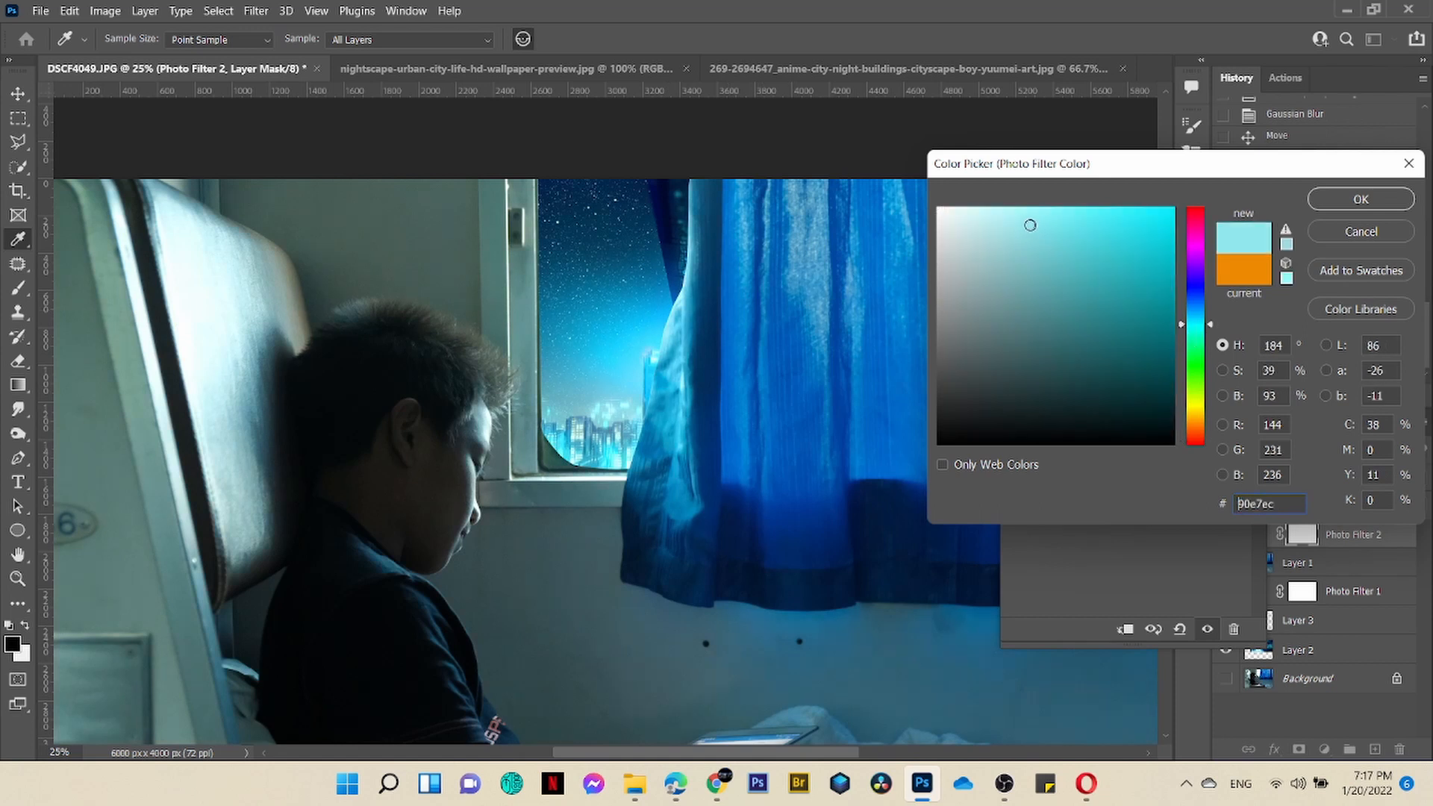
pyautogui.click(1043, 246)
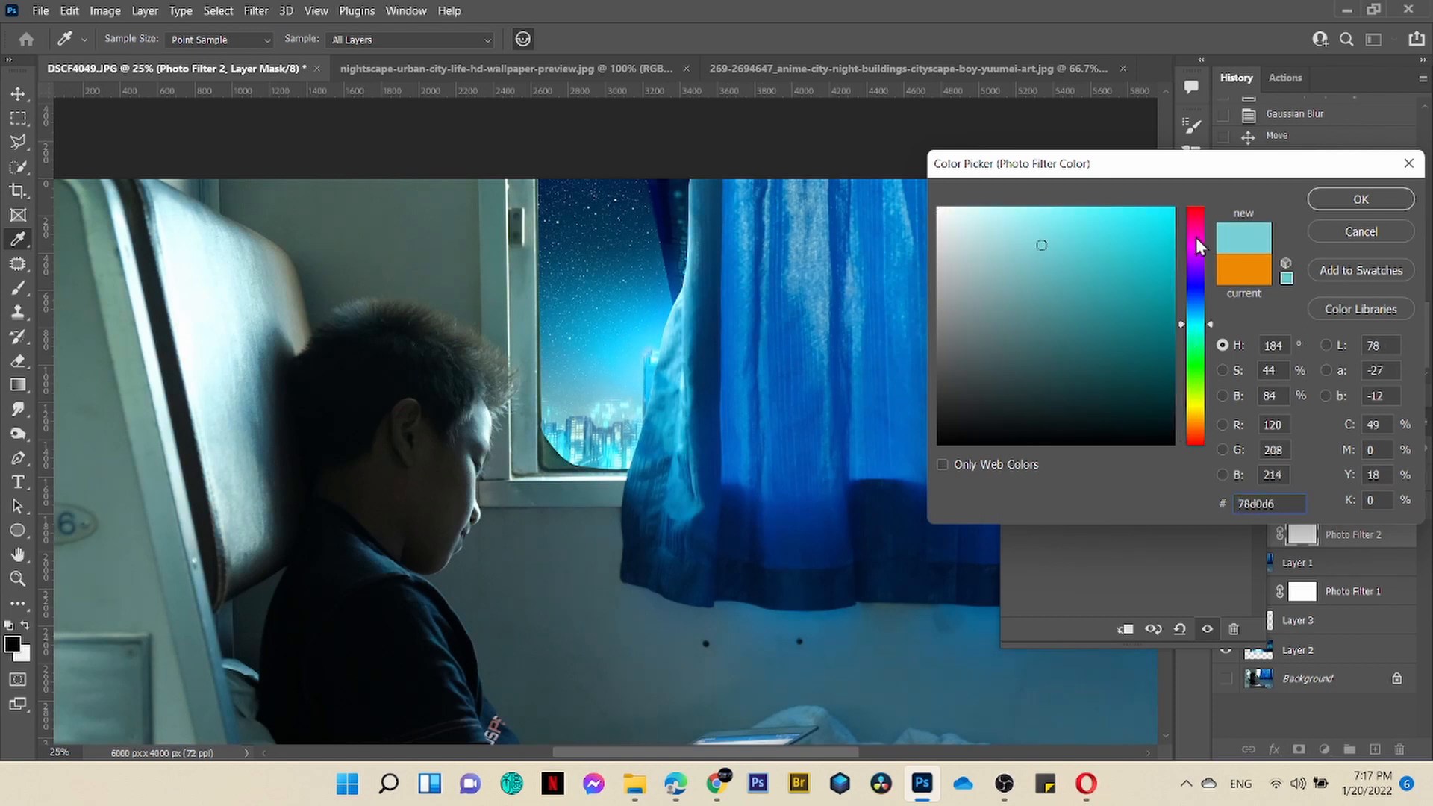
pyautogui.click(1357, 200)
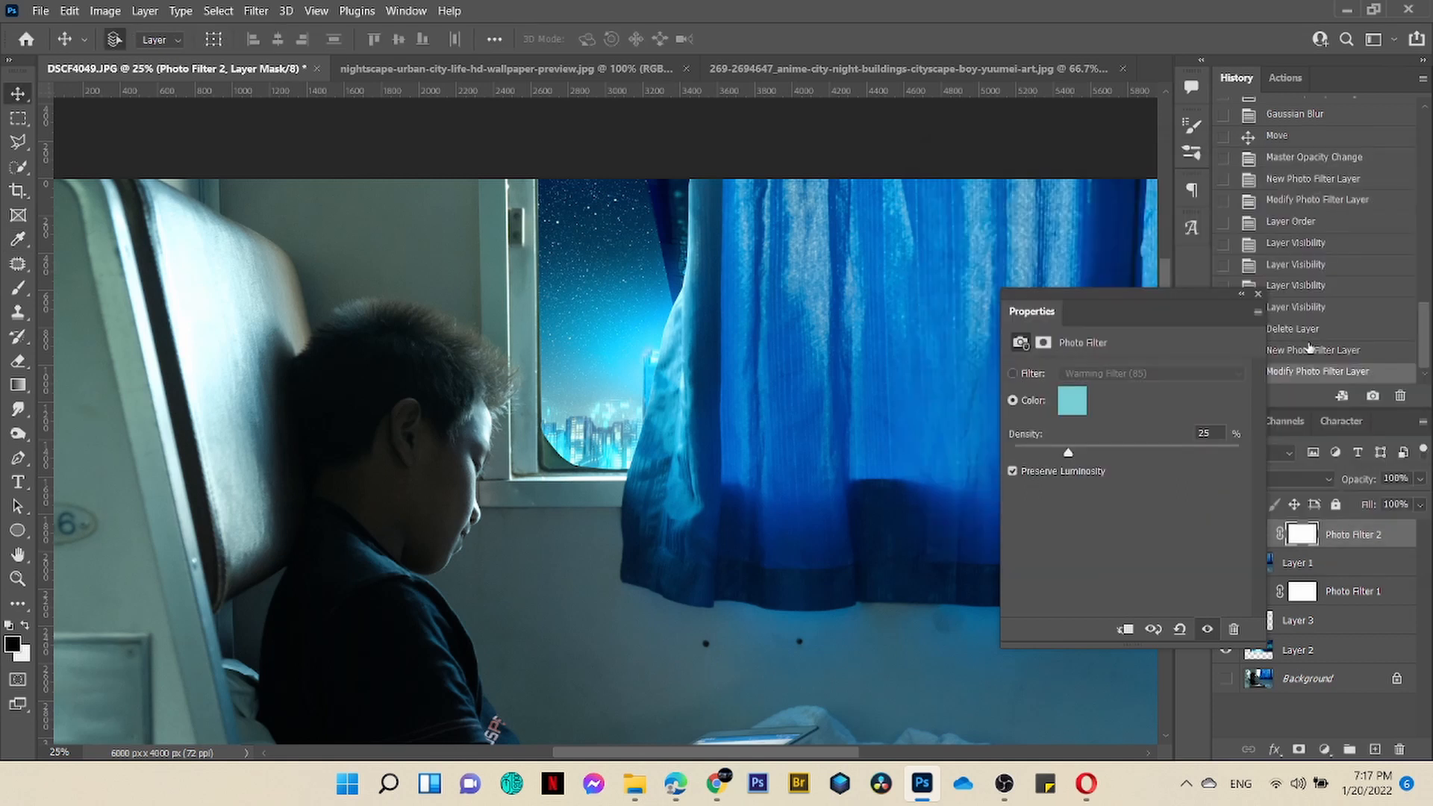
# Increase the density of the Photo Filter 2 adjustment, compare the image with and without it, and leave it hidden
pyautogui.moveTo(1068, 456); pyautogui.dragTo(1190, 455)
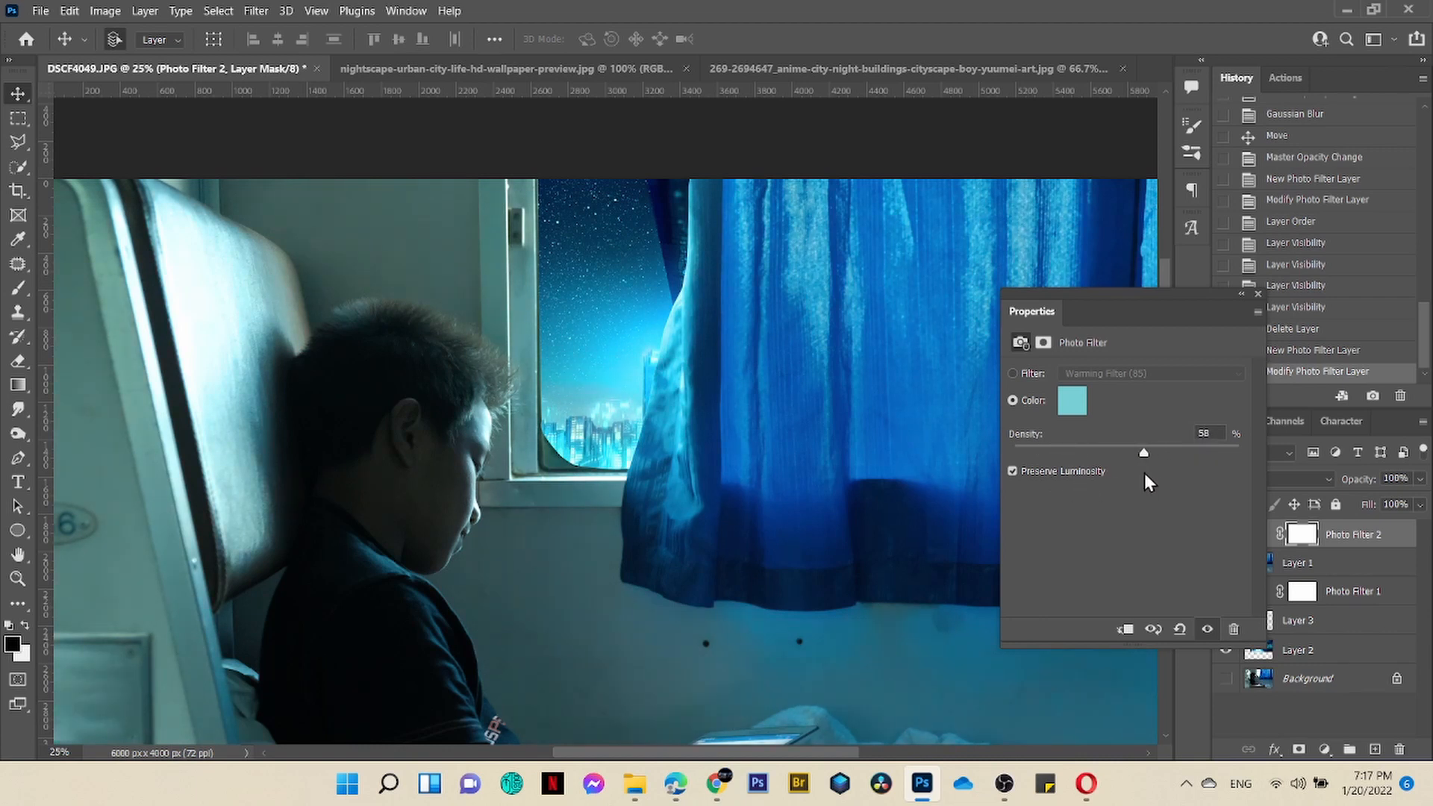
pyautogui.moveTo(1134, 472); pyautogui.dragTo(1099, 467)
pyautogui.click(1258, 294)
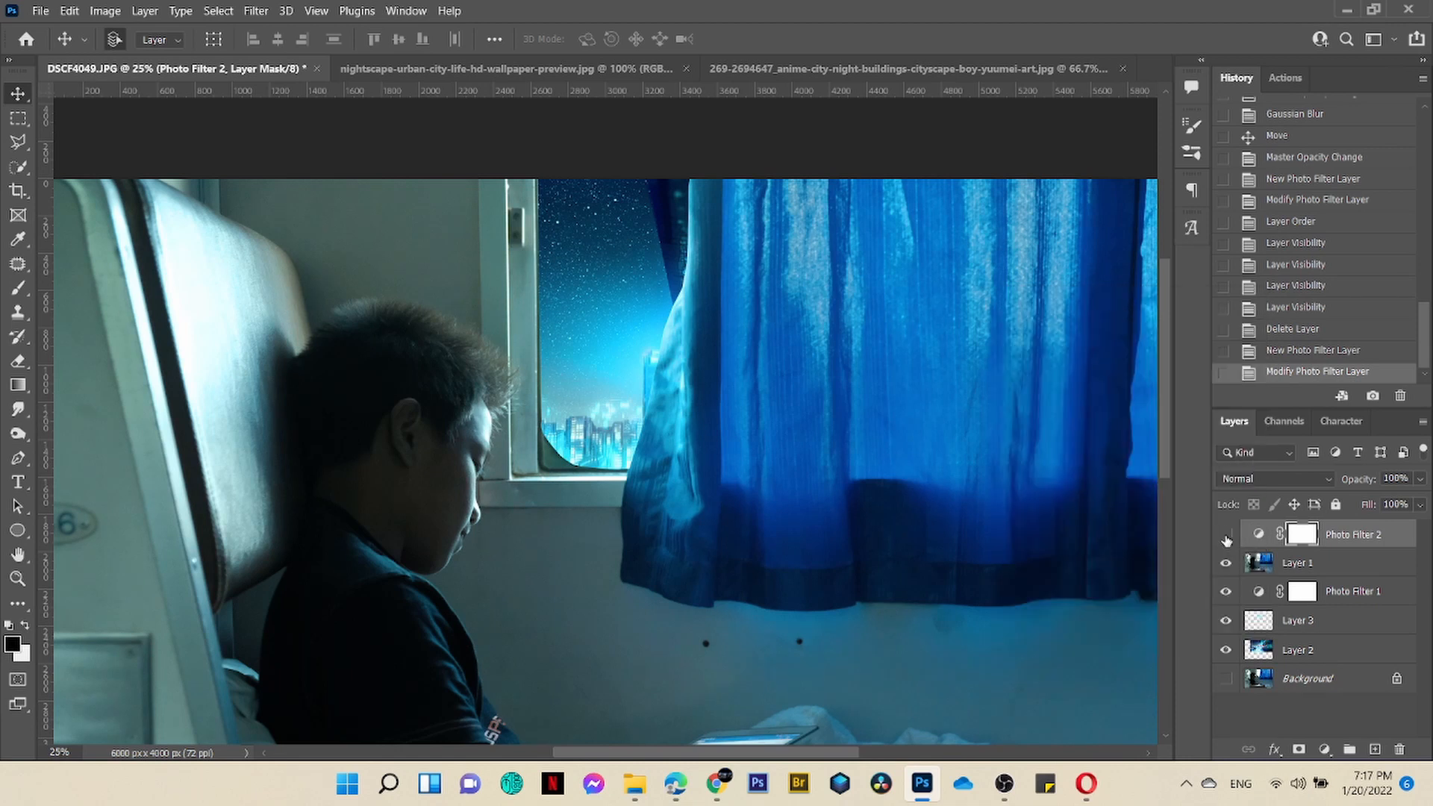
pyautogui.click(1225, 535)
pyautogui.click(1225, 535)
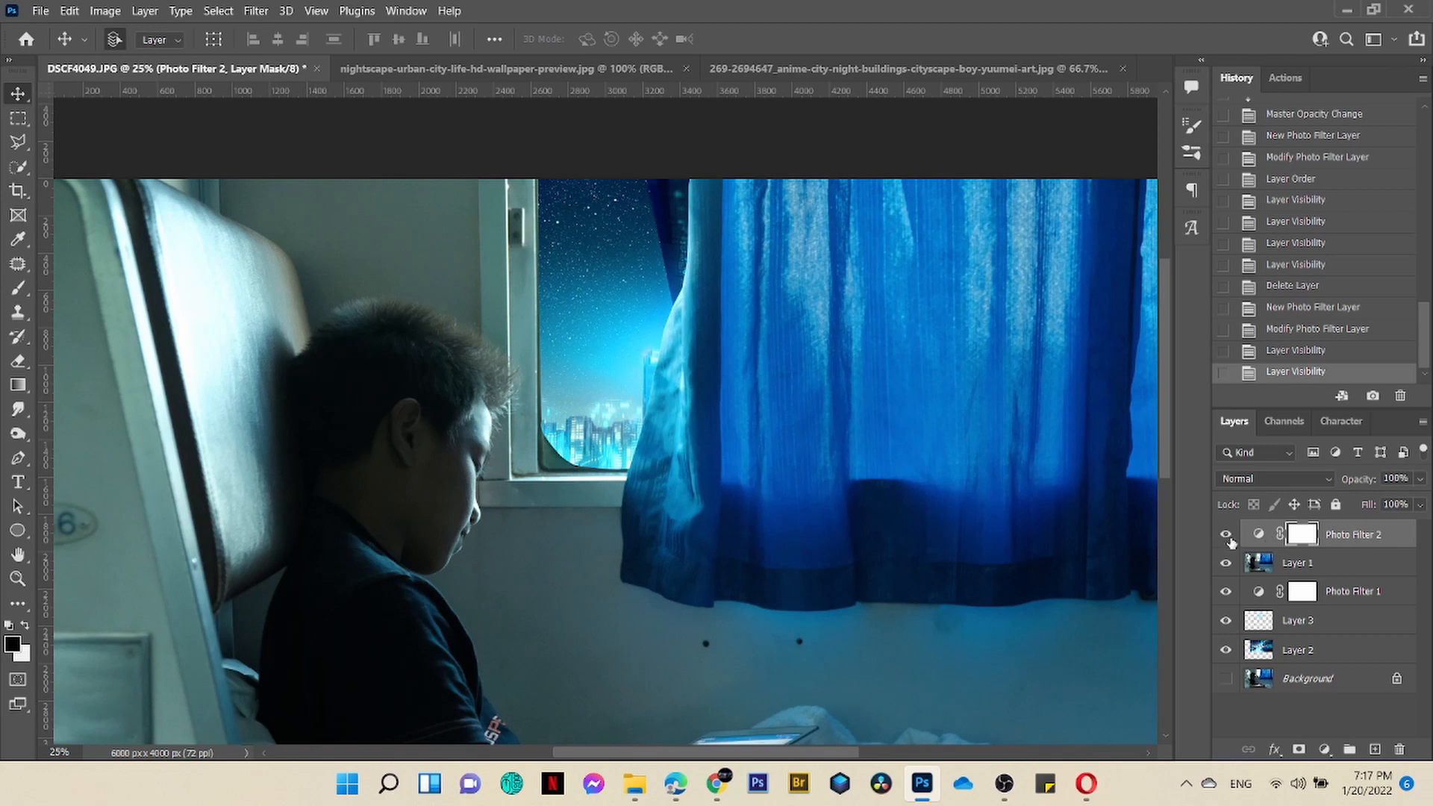
pyautogui.click(1225, 535)
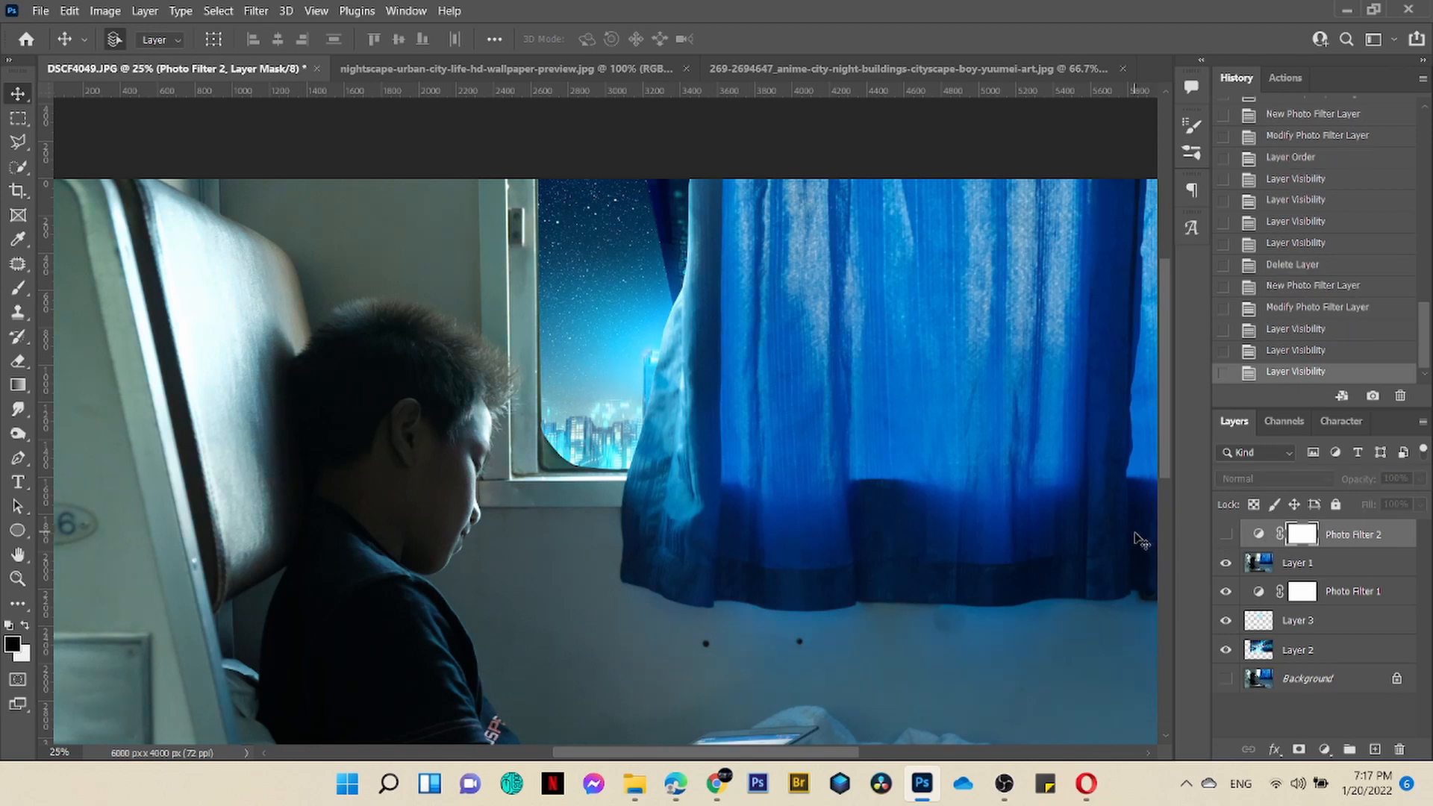
pyautogui.hotkey('ctrl', '-')
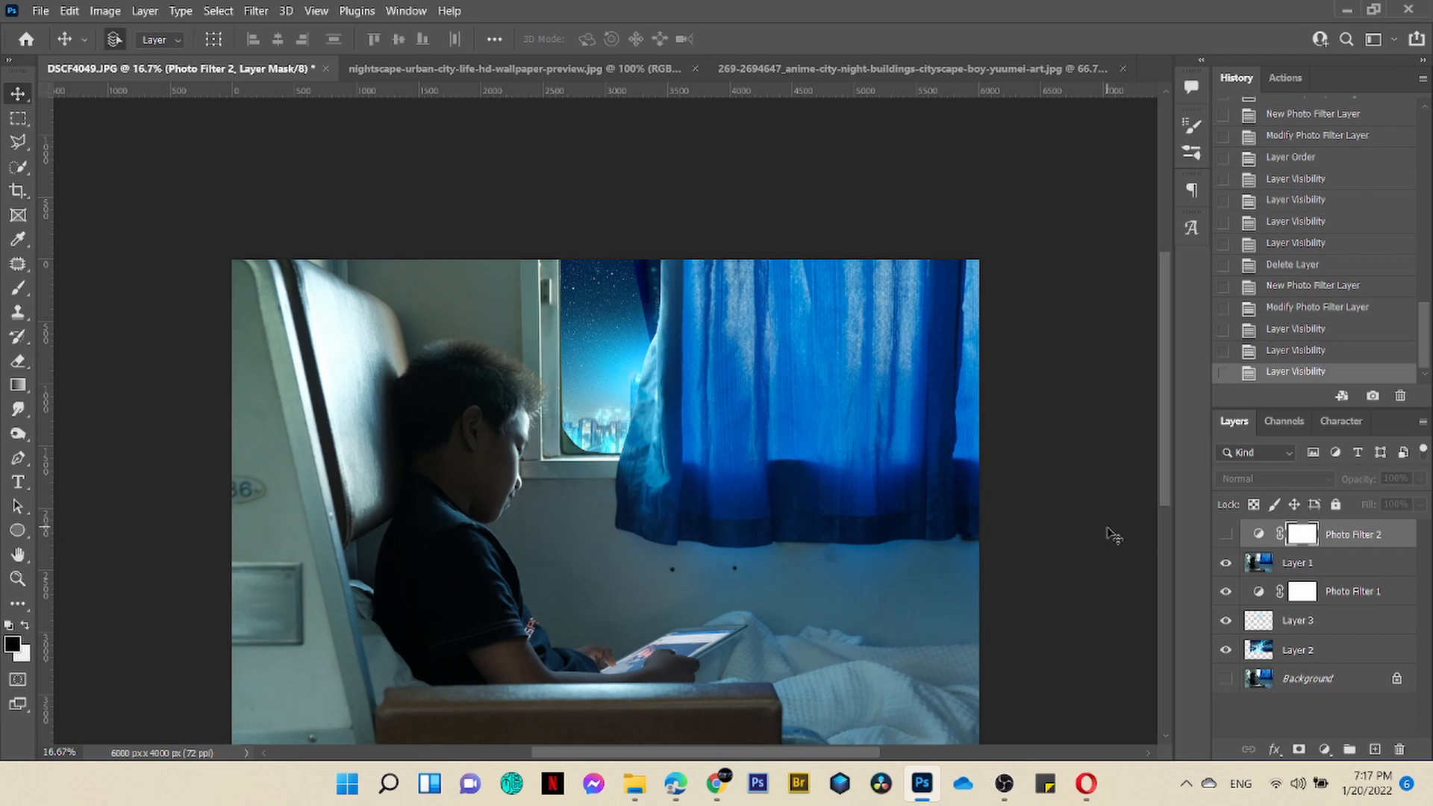
# Work on Layer 1 and trace a Pen path around the boy's hair down to his forehead
pyautogui.click(1281, 569)
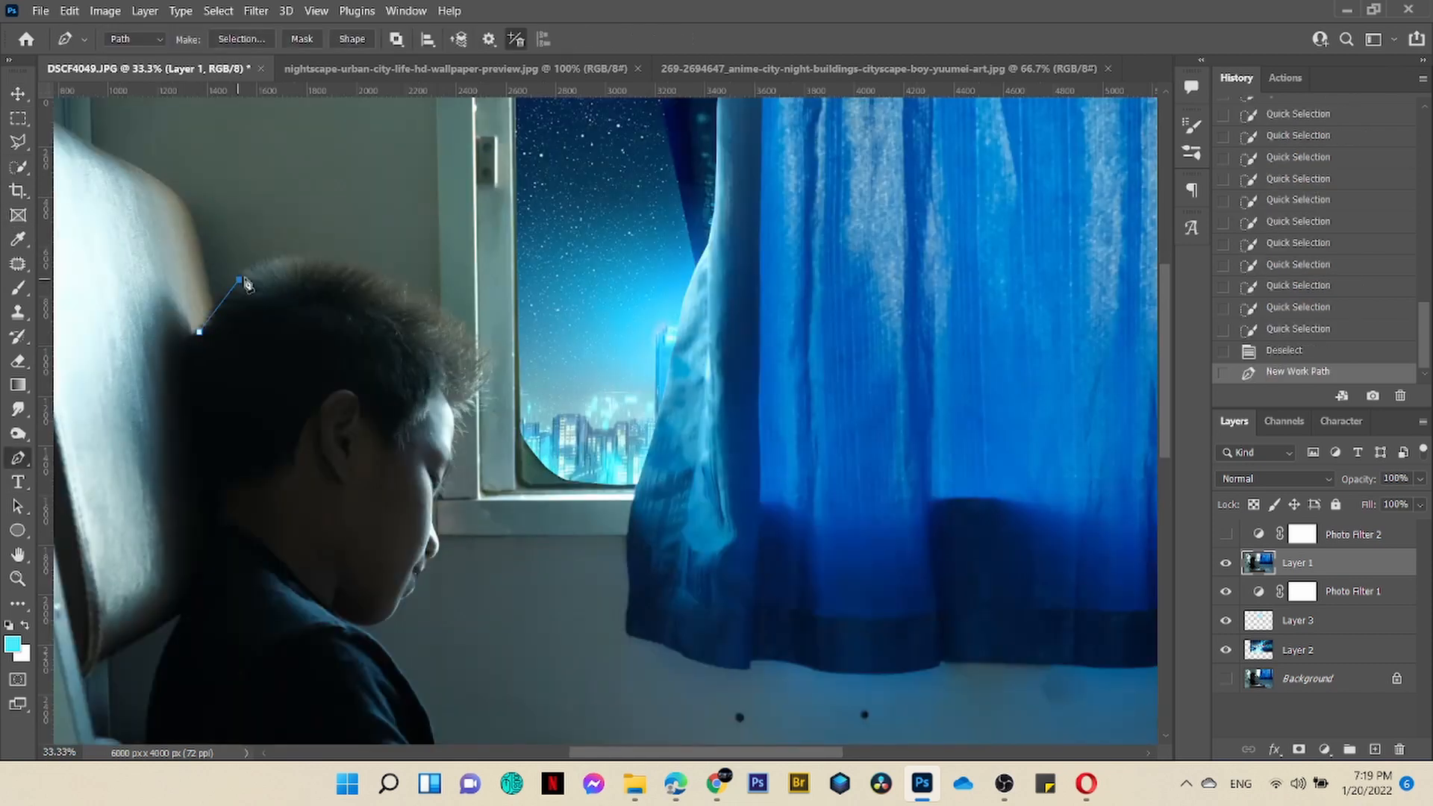
pyautogui.click(472, 341)
pyautogui.click(487, 357)
pyautogui.click(481, 386)
pyautogui.click(472, 399)
pyautogui.click(458, 409)
pyautogui.click(454, 415)
pyautogui.click(451, 446)
# Continue the path down the boy's face profile, from the forehead over the nose and lips to beneath the chin
pyautogui.hotkey('ctrl', '+')
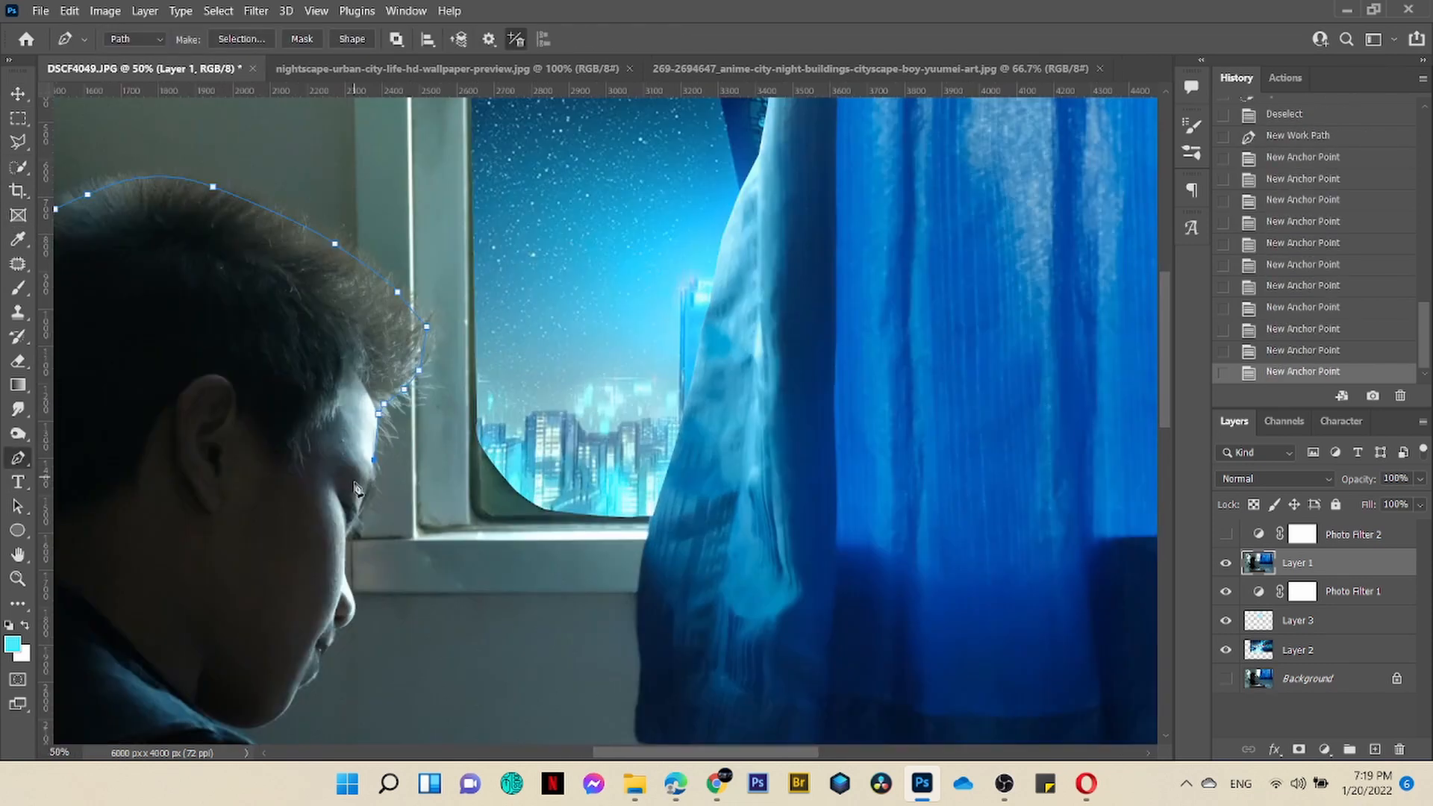
pyautogui.click(375, 480)
pyautogui.click(344, 576)
pyautogui.click(353, 595)
pyautogui.click(347, 622)
pyautogui.click(334, 639)
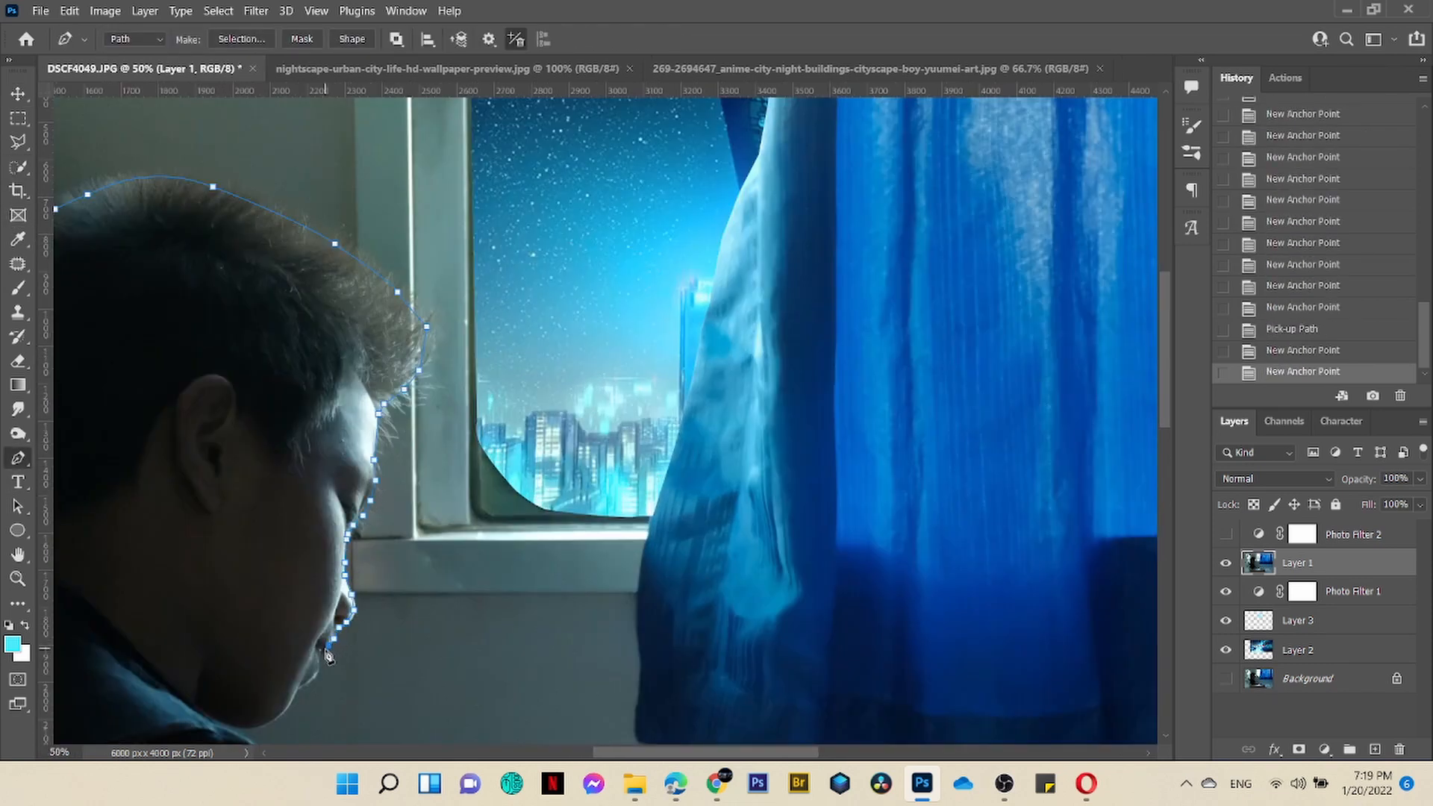
pyautogui.click(319, 659)
pyautogui.click(314, 680)
pyautogui.click(276, 719)
pyautogui.click(235, 727)
# Extend the path from the chin down the front of the boy's shirt to his lap
pyautogui.scroll(-7, 553, 597)
pyautogui.click(262, 471)
pyautogui.click(323, 549)
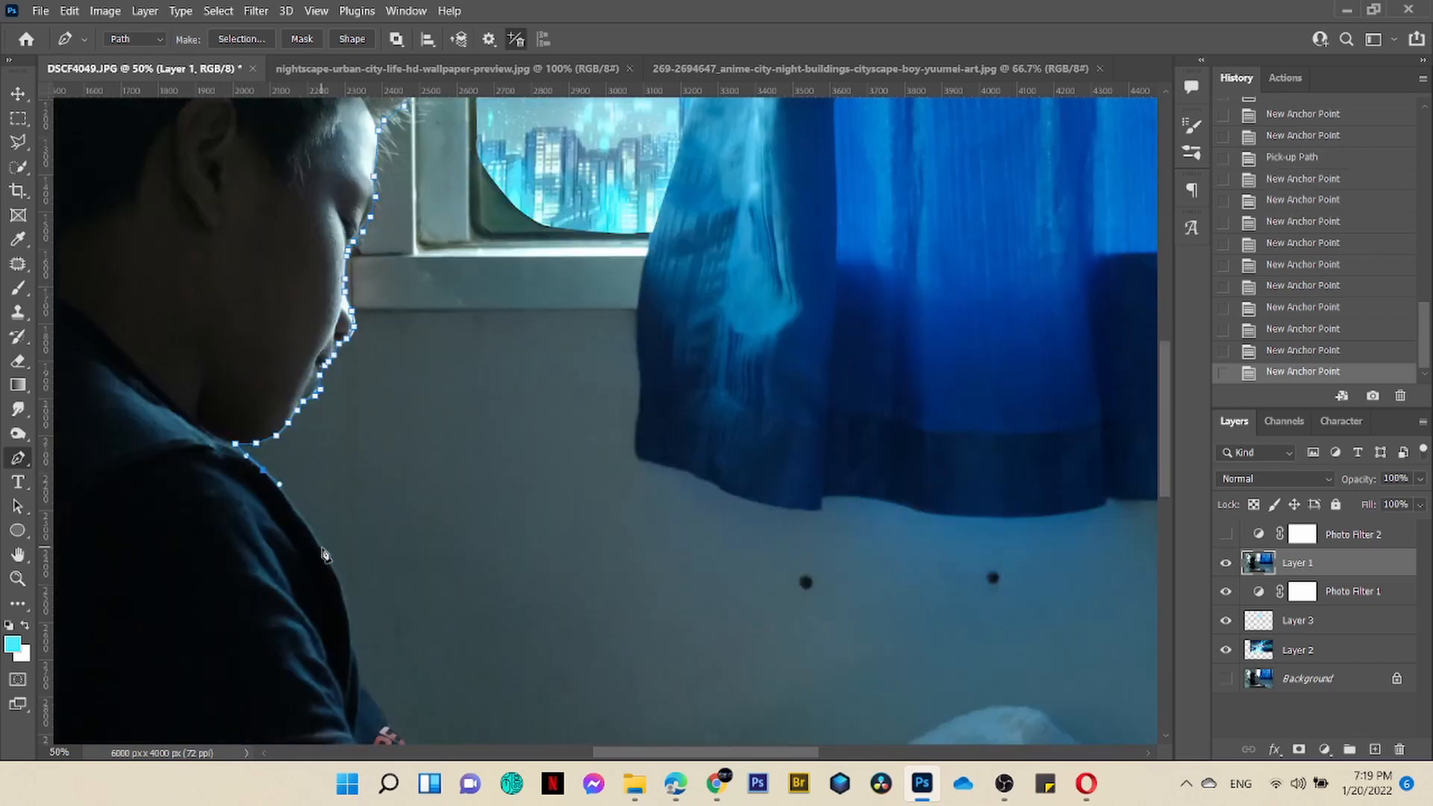
pyautogui.click(349, 612)
pyautogui.click(359, 667)
pyautogui.click(364, 687)
pyautogui.scroll(-3, 418, 615)
pyautogui.click(382, 591)
pyautogui.click(404, 625)
pyautogui.click(433, 656)
pyautogui.click(449, 697)
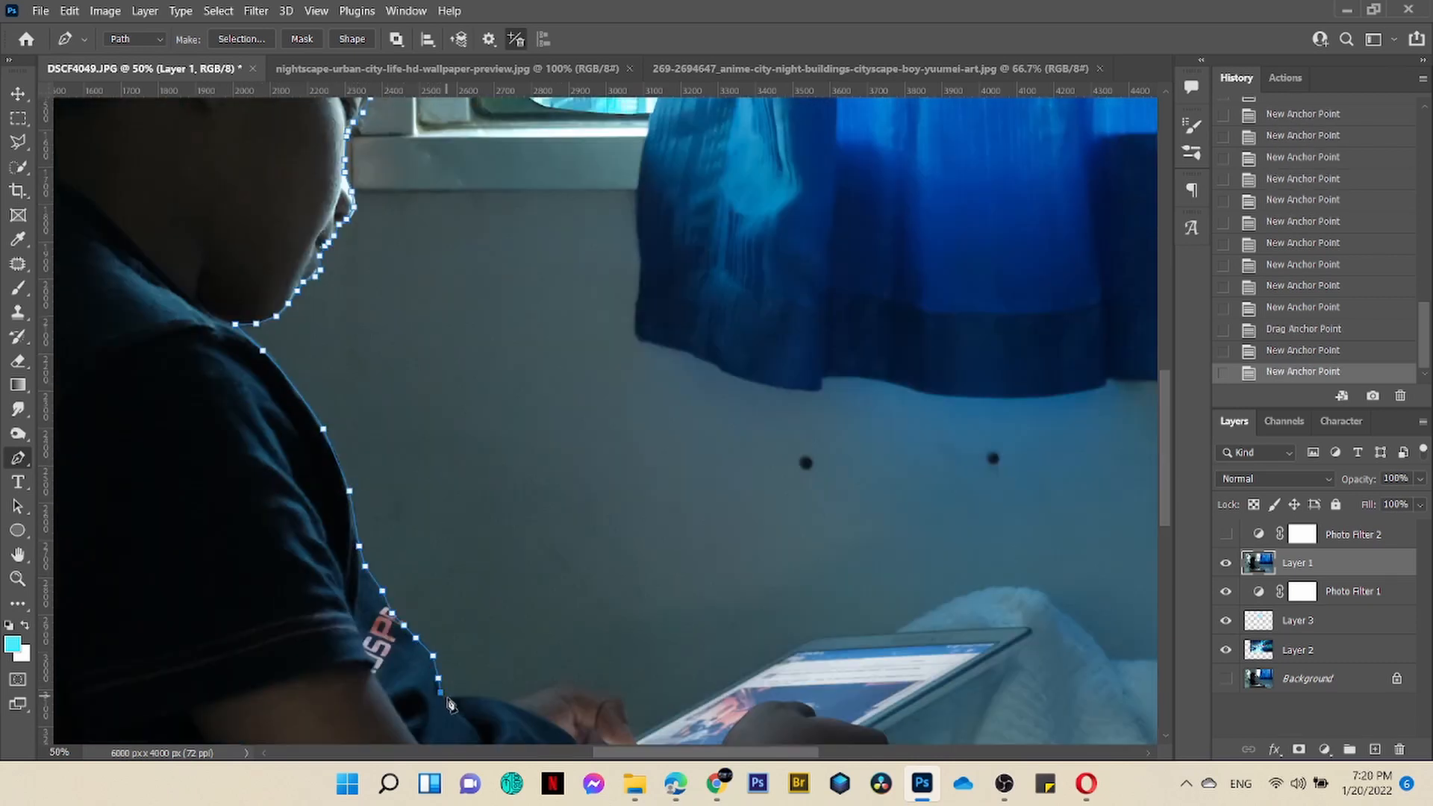
# Continue the path around the boy's far hand and along the upper edge of the tablet
pyautogui.click(507, 706)
pyautogui.click(553, 688)
pyautogui.click(596, 693)
pyautogui.click(626, 715)
pyautogui.click(633, 729)
pyautogui.click(675, 717)
pyautogui.click(756, 670)
pyautogui.click(815, 637)
pyautogui.click(879, 633)
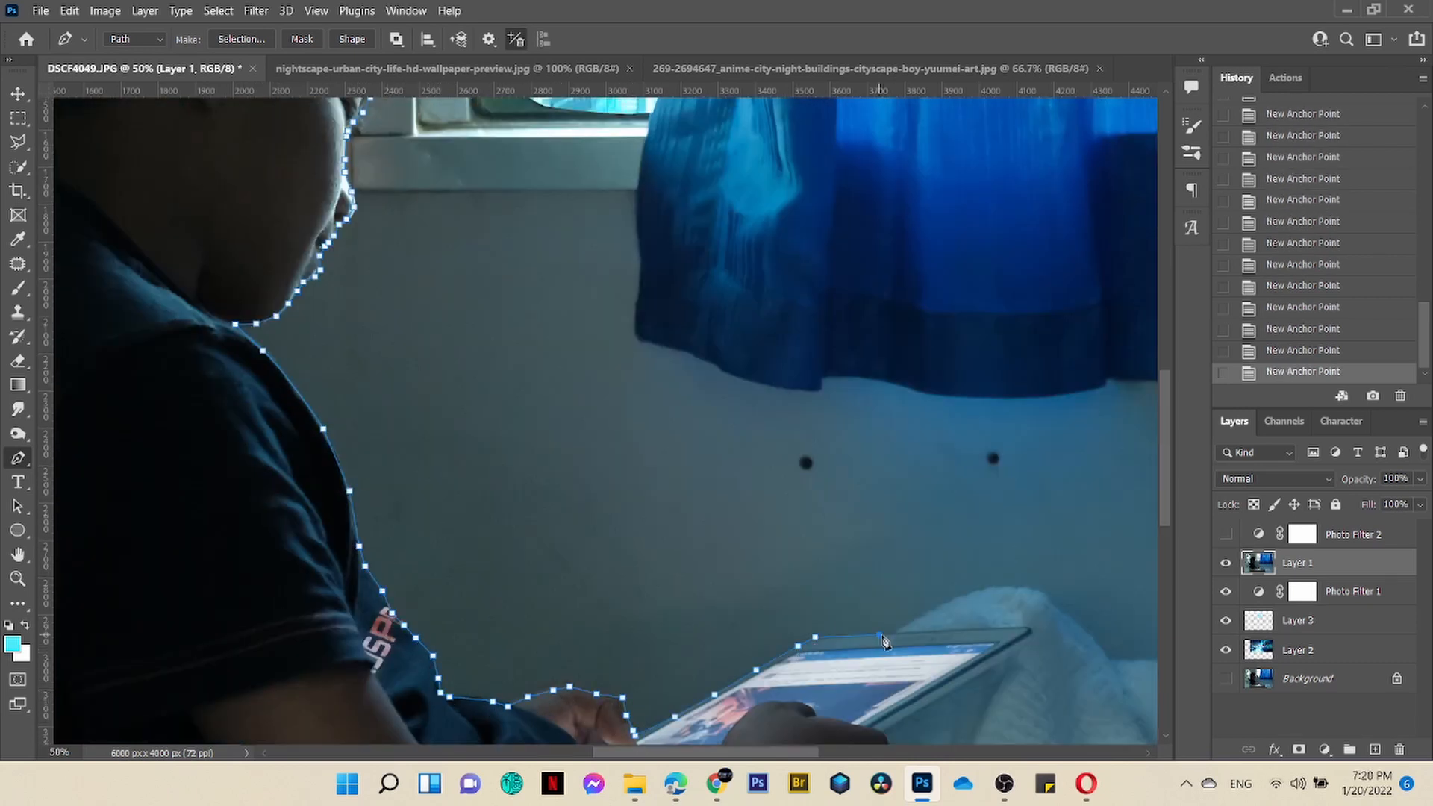
# Trace the path over the raised blanket fold behind the tablet
pyautogui.click(951, 598)
pyautogui.click(999, 589)
pyautogui.click(1043, 597)
pyautogui.hscroll(5, 702, 627)
pyautogui.click(696, 617)
pyautogui.click(720, 636)
pyautogui.click(739, 662)
pyautogui.click(789, 664)
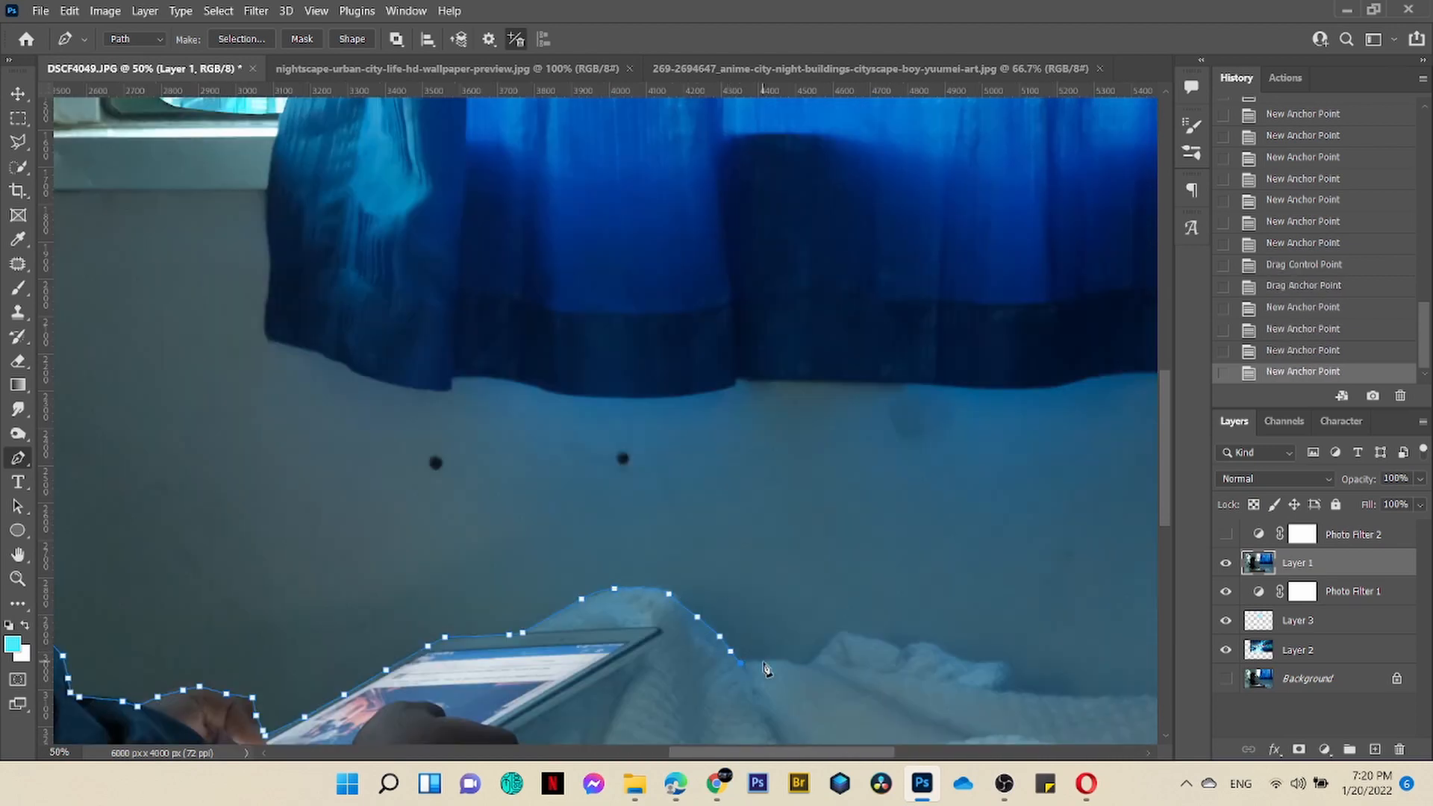
# Extend the path along the rest of the blanket's upper edge and past the right border of the image
pyautogui.click(821, 655)
pyautogui.click(859, 636)
pyautogui.click(916, 643)
pyautogui.click(961, 660)
pyautogui.click(990, 664)
pyautogui.click(1031, 692)
pyautogui.moveTo(811, 753); pyautogui.dragTo(890, 753)
pyautogui.click(718, 695)
pyautogui.click(867, 692)
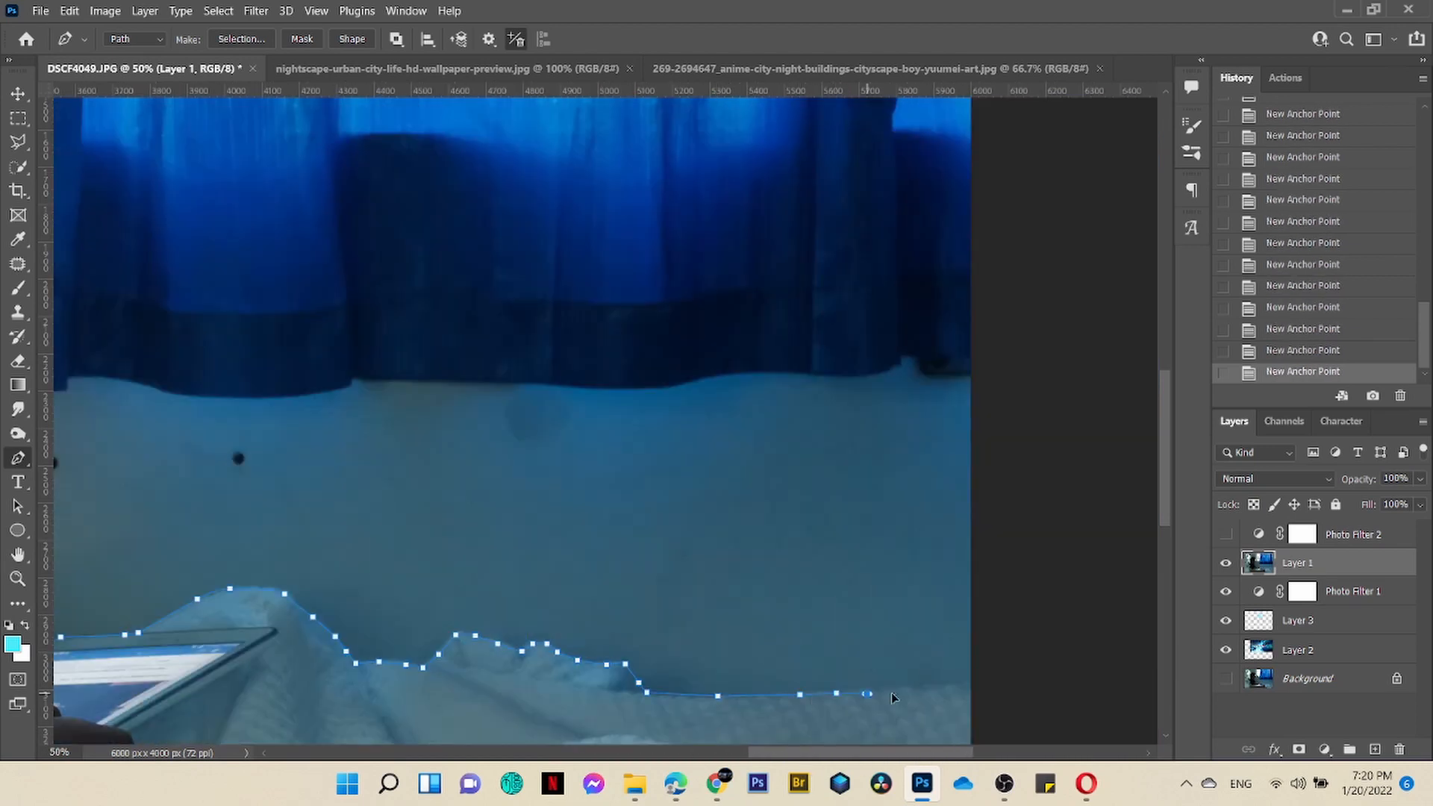
pyautogui.click(990, 681)
# Take the path outside the image around its lower-right corner and back to the lower end of the blanket
pyautogui.moveTo(1164, 454); pyautogui.dragTo(1164, 575)
pyautogui.click(1002, 321)
pyautogui.click(1001, 517)
pyautogui.click(953, 562)
pyautogui.click(561, 574)
pyautogui.click(549, 524)
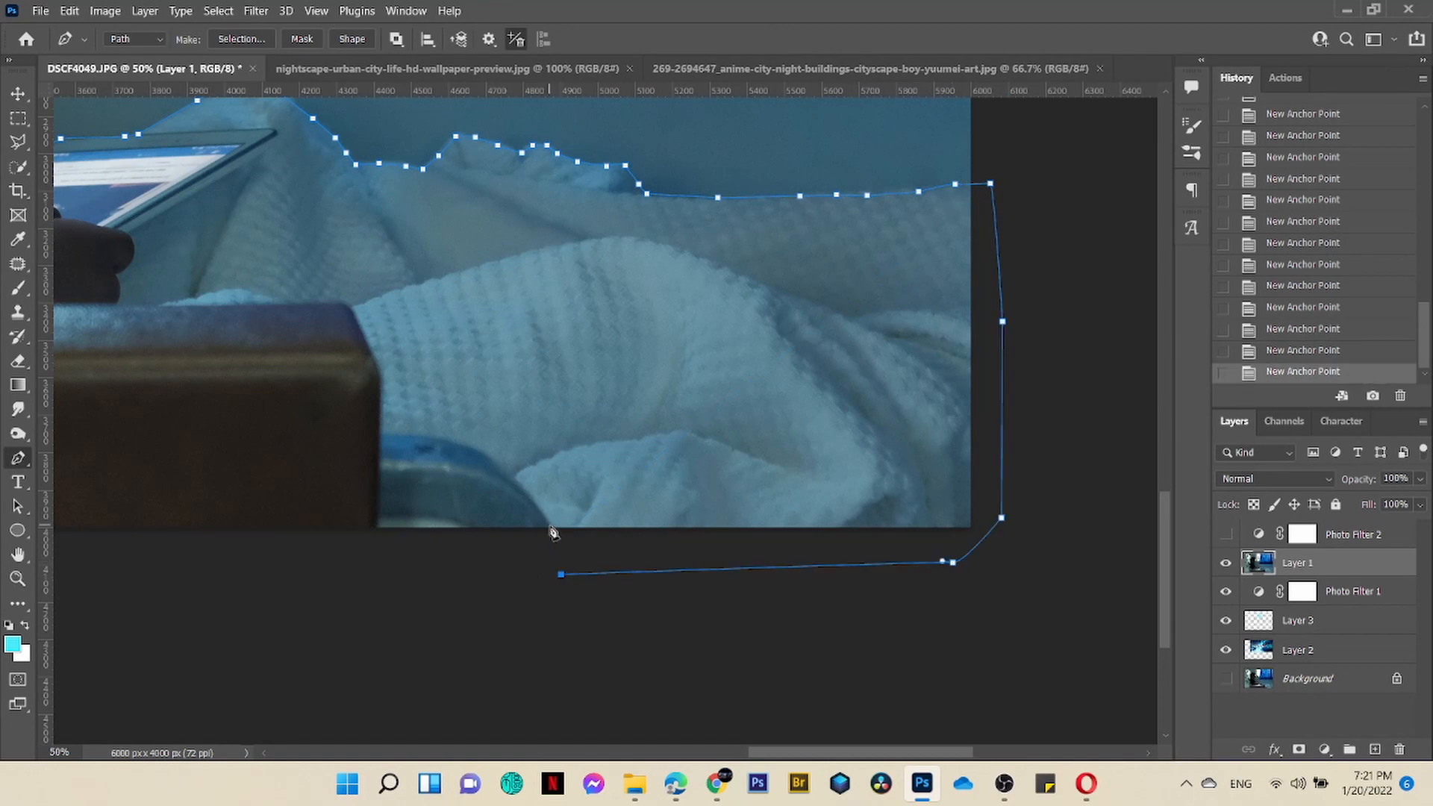
# Trace the path between the blanket and the curved seat part, then up the end of the brown armrest
pyautogui.click(502, 473)
pyautogui.click(458, 443)
pyautogui.click(429, 439)
pyautogui.click(380, 379)
pyautogui.click(374, 356)
pyautogui.click(354, 308)
pyautogui.click(345, 302)
# Continue the path along the top edge of the armrest beneath the tablet and arm to the boy's lower back
pyautogui.click(274, 302)
pyautogui.click(214, 304)
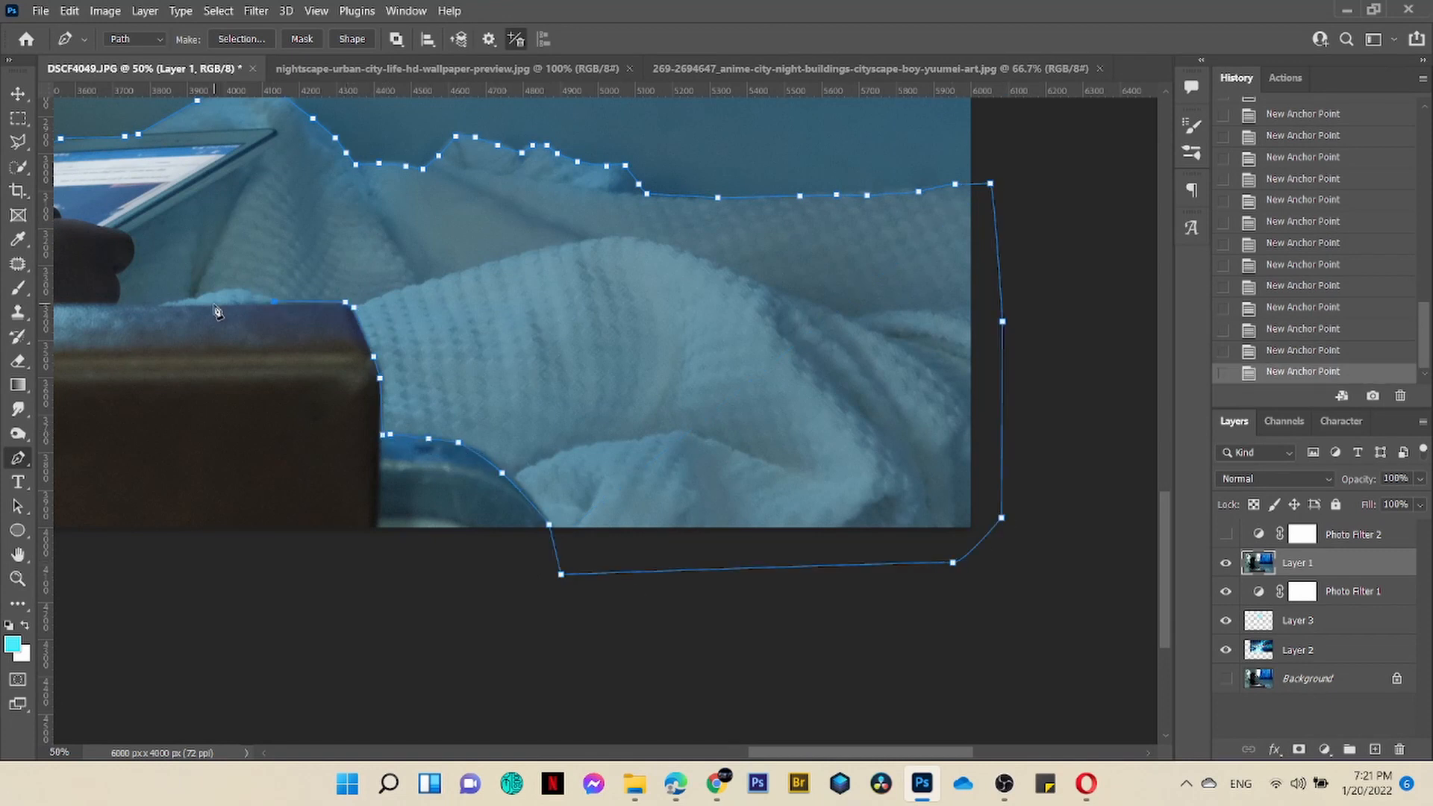
pyautogui.moveTo(802, 753); pyautogui.dragTo(576, 753)
pyautogui.click(892, 304)
pyautogui.click(711, 304)
pyautogui.click(555, 305)
pyautogui.click(374, 306)
pyautogui.click(258, 307)
pyautogui.click(162, 312)
pyautogui.click(97, 313)
pyautogui.click(405, 313)
# Extend the path up the boy's lower back along the edge of his dark shirt
pyautogui.click(268, 168)
pyautogui.click(244, 131)
pyautogui.click(229, 122)
pyautogui.moveTo(1164, 533); pyautogui.dragTo(1164, 466)
pyautogui.click(229, 385)
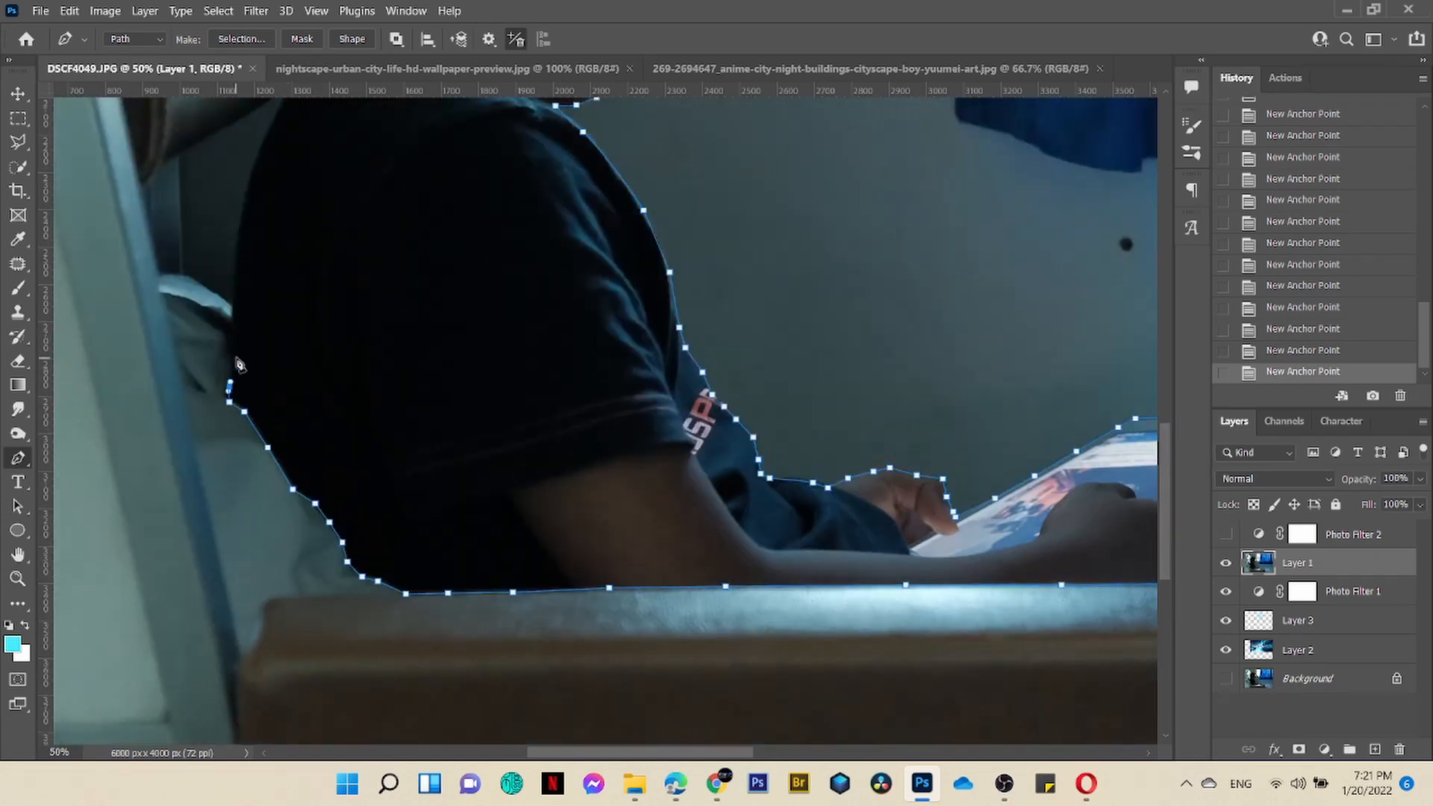
pyautogui.click(235, 354)
pyautogui.click(231, 304)
pyautogui.moveTo(239, 229); pyautogui.dragTo(241, 212)
# Close the path along the boy's upper back and the back of his head, and convert it to a selection
pyautogui.click(294, 364)
pyautogui.click(292, 324)
pyautogui.click(320, 250)
pyautogui.scroll(3, 320, 252)
pyautogui.click(321, 276)
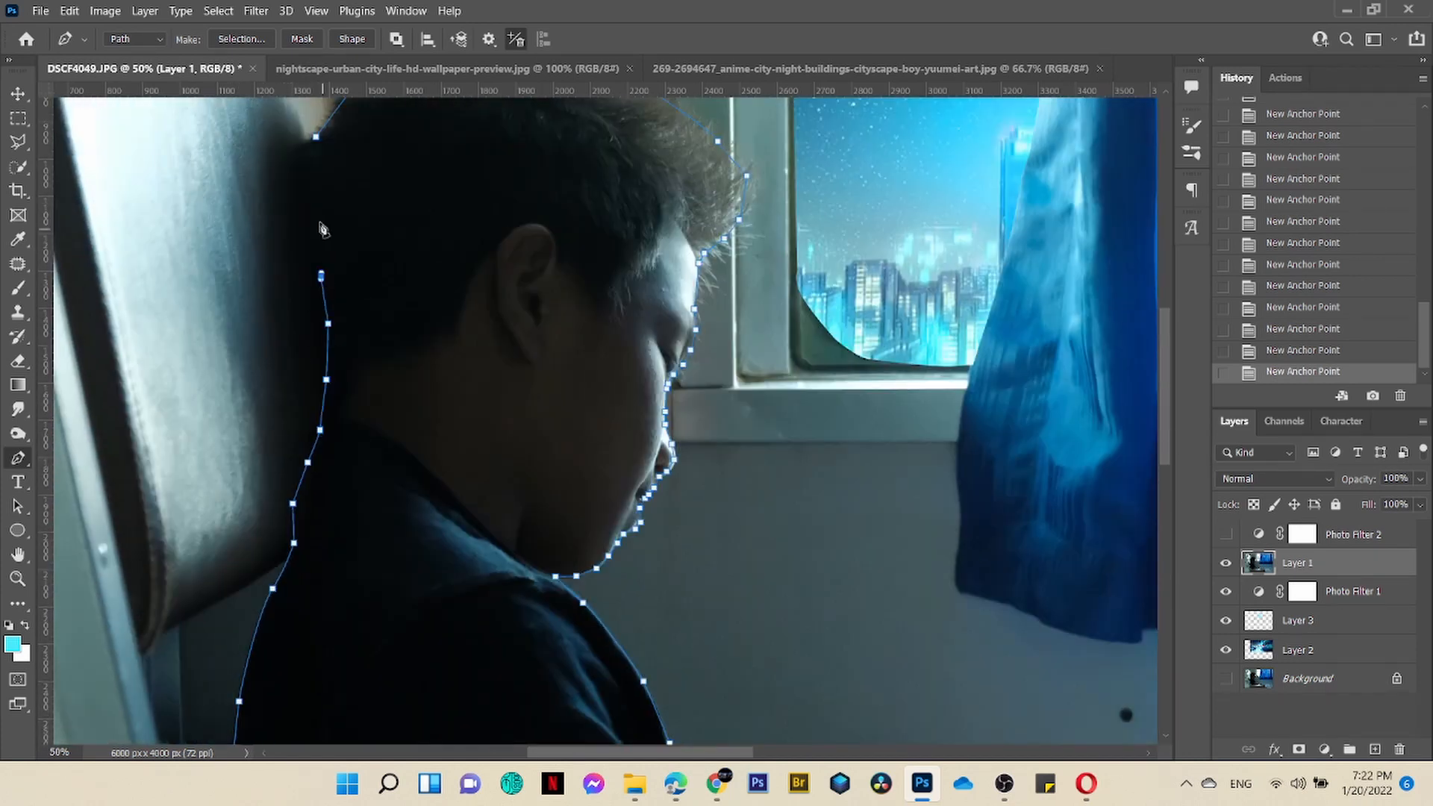
pyautogui.click(313, 184)
pyautogui.click(316, 138)
pyautogui.rightClick(370, 212)
pyautogui.click(418, 290)
pyautogui.click(780, 181)
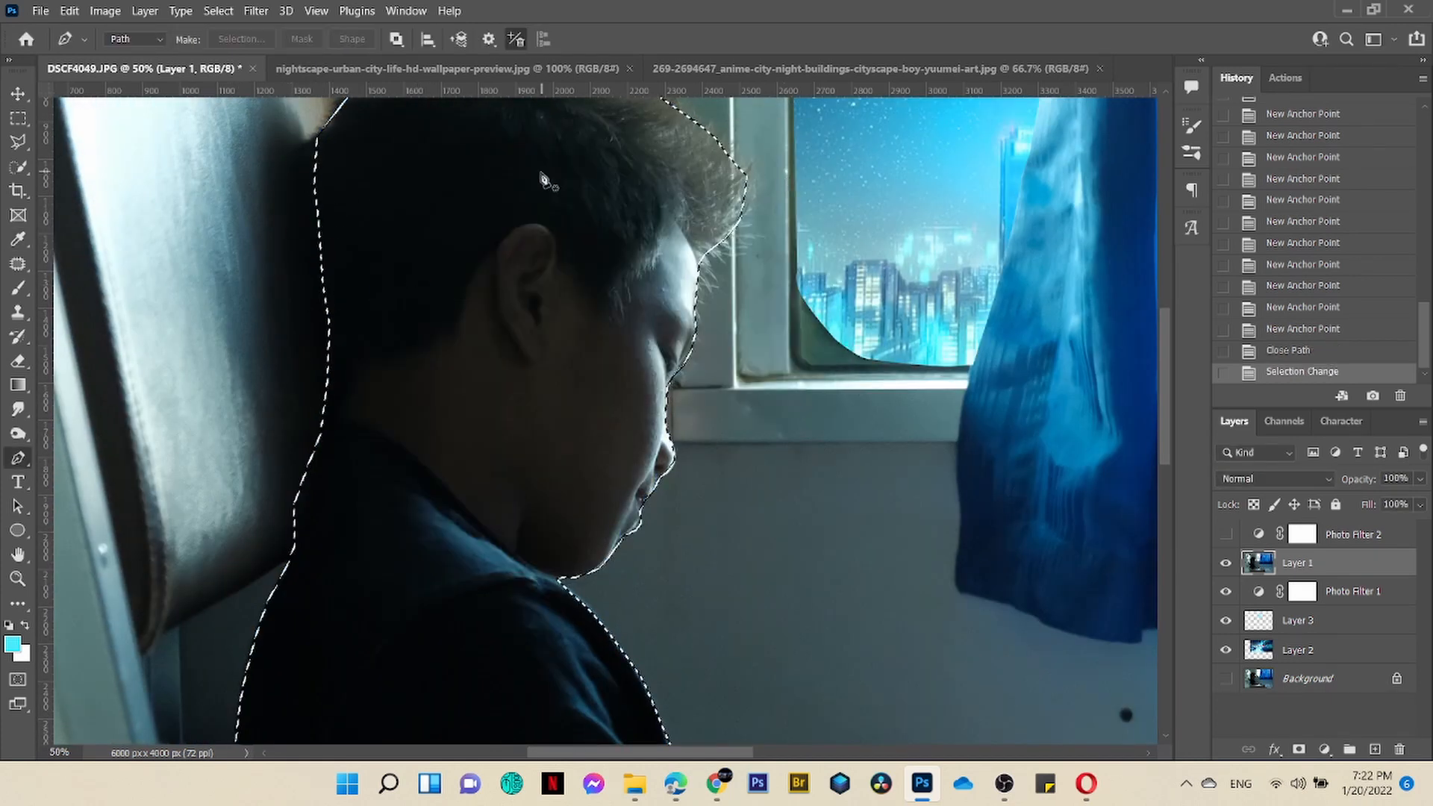
# Open Select and Mask for the boy's selection and refine the hair edges with the Refine Edge Brush at sizes 125 and 90
pyautogui.click(218, 11)
pyautogui.click(274, 202)
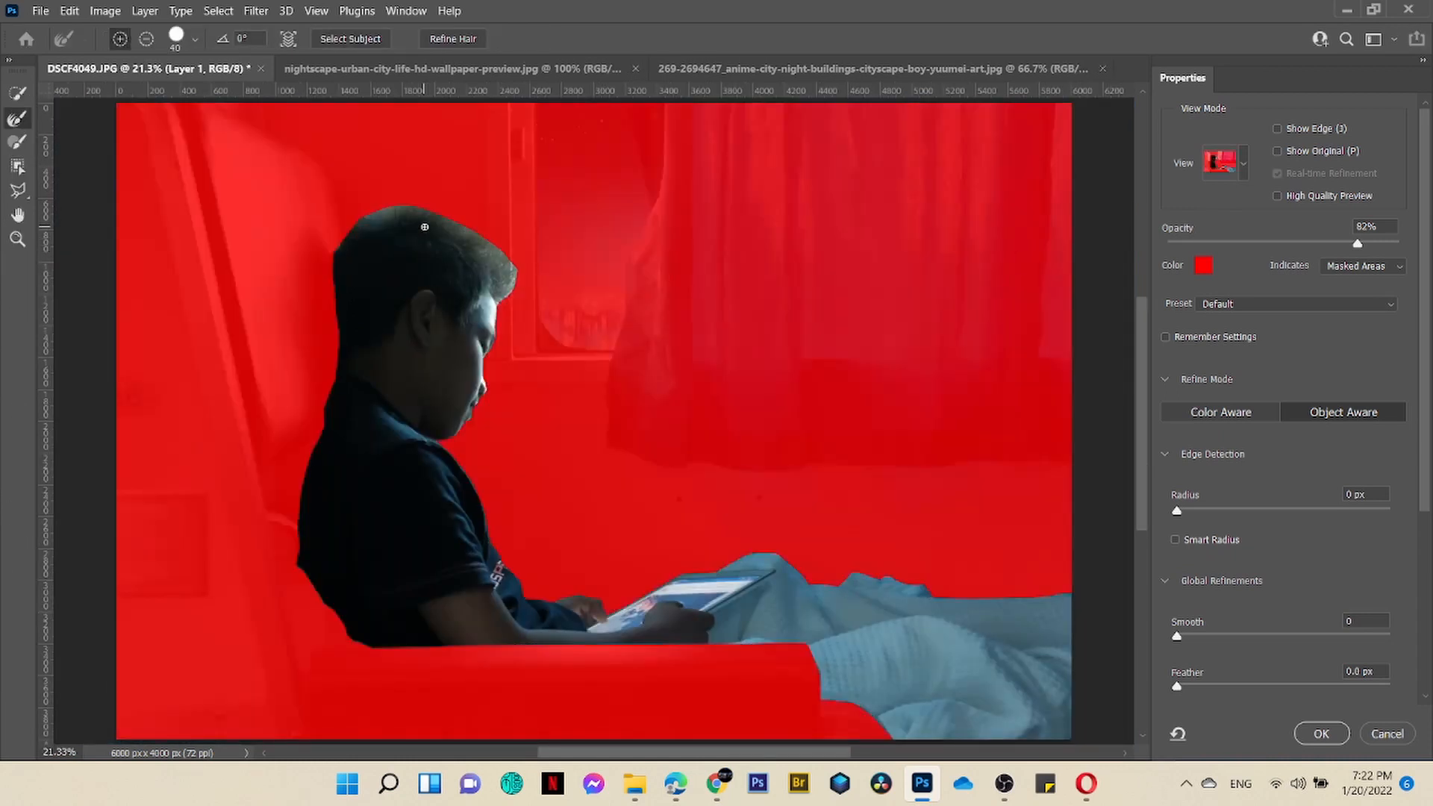
pyautogui.press(']')
pyautogui.press(']')
pyautogui.press(']')
pyautogui.hotkey('ctrl', '+')
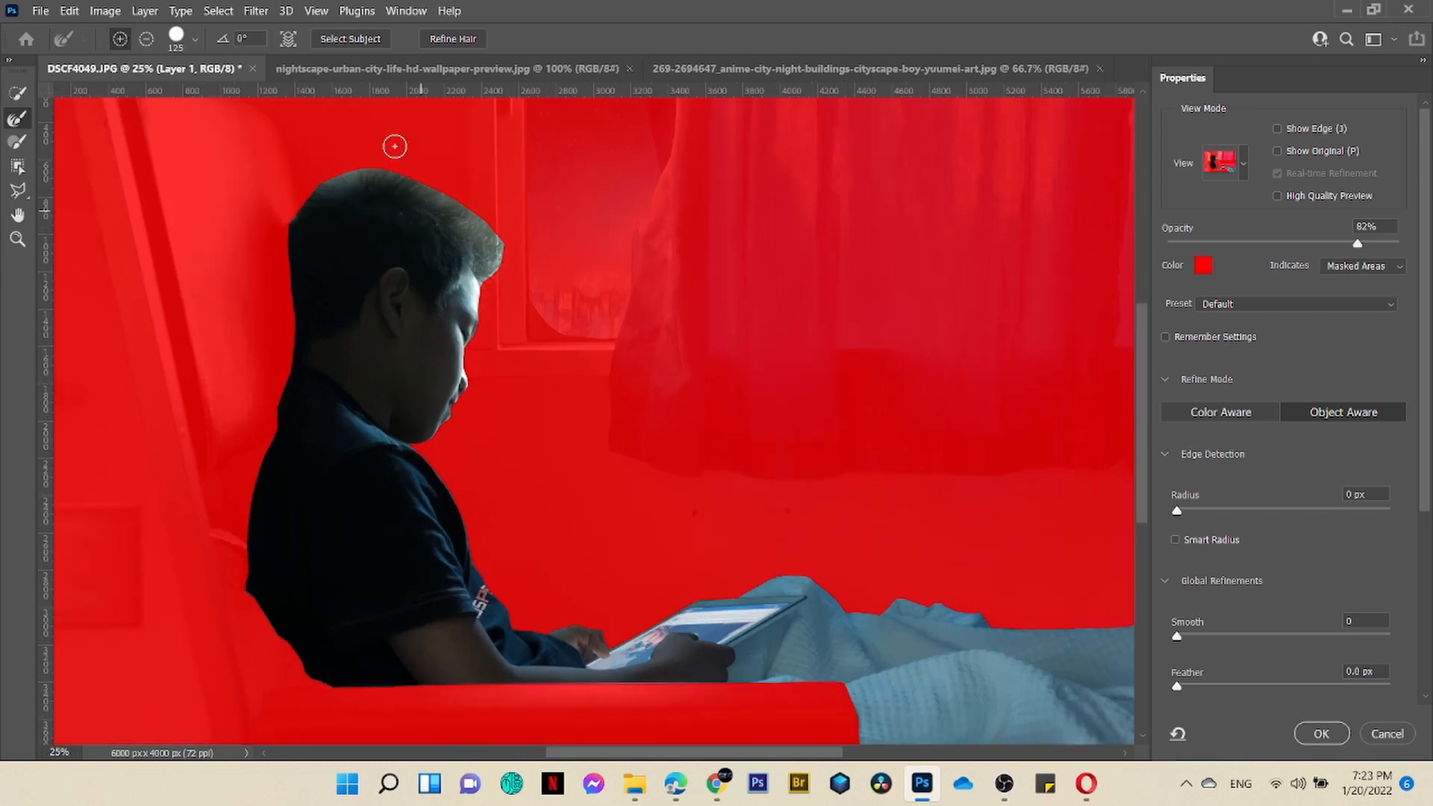
pyautogui.moveTo(323, 171)
pyautogui.mouseDown()
pyautogui.moveTo(374, 160)
pyautogui.moveTo(495, 225)
pyautogui.moveTo(481, 344)
pyautogui.moveTo(286, 216)
pyautogui.moveTo(282, 236)
pyautogui.moveTo(356, 157)
pyautogui.moveTo(329, 164)
pyautogui.mouseUp()
pyautogui.moveTo(495, 292)
pyautogui.mouseDown()
pyautogui.moveTo(506, 235)
pyautogui.moveTo(472, 203)
pyautogui.mouseUp()
pyautogui.press('[')
pyautogui.press('[')
pyautogui.moveTo(508, 265); pyautogui.dragTo(501, 252)
pyautogui.moveTo(484, 318); pyautogui.dragTo(485, 335)
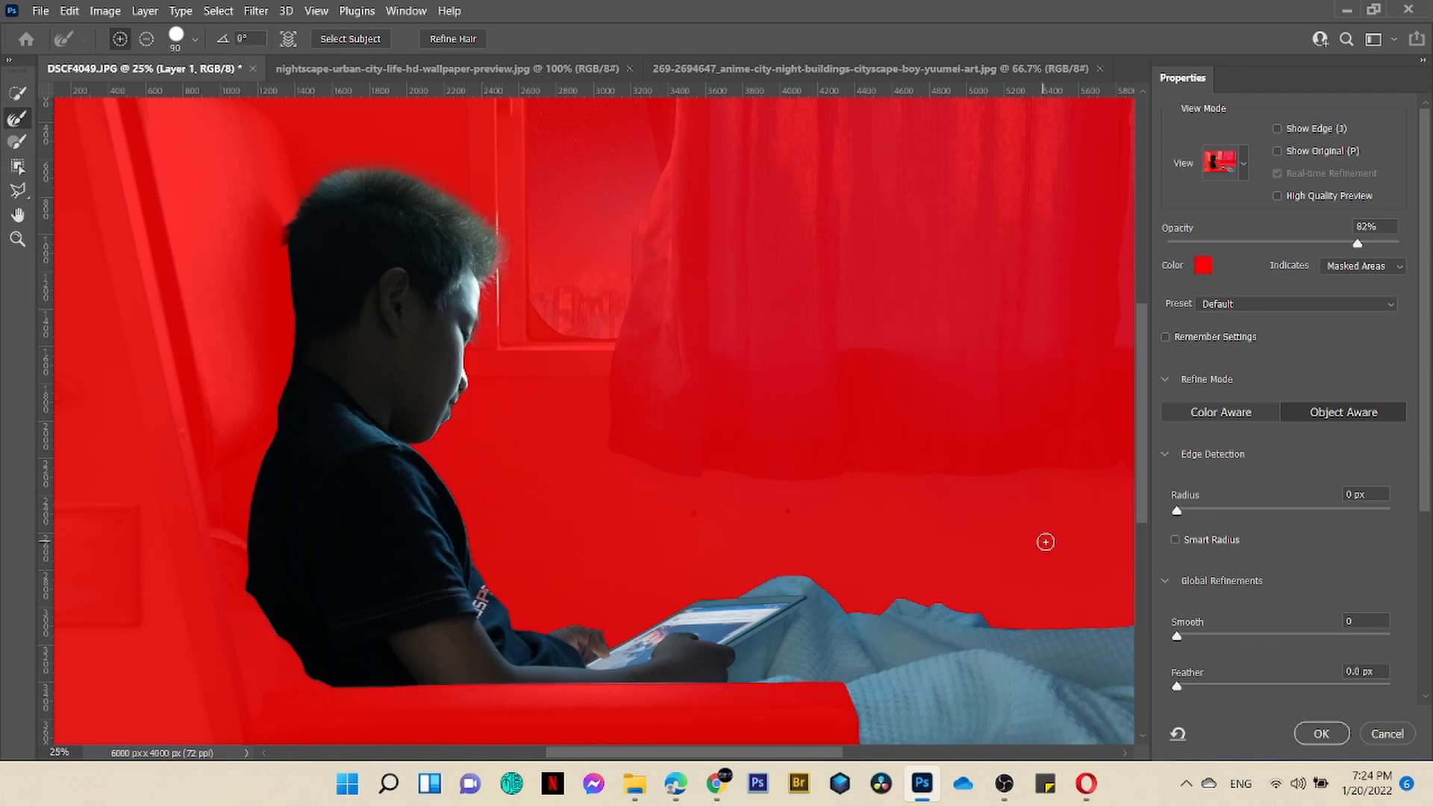
# Enable Decontaminate Colors and output the refined selection of the boy and blanket as a new layer with a layer mask
pyautogui.scroll(-8, 1343, 664)
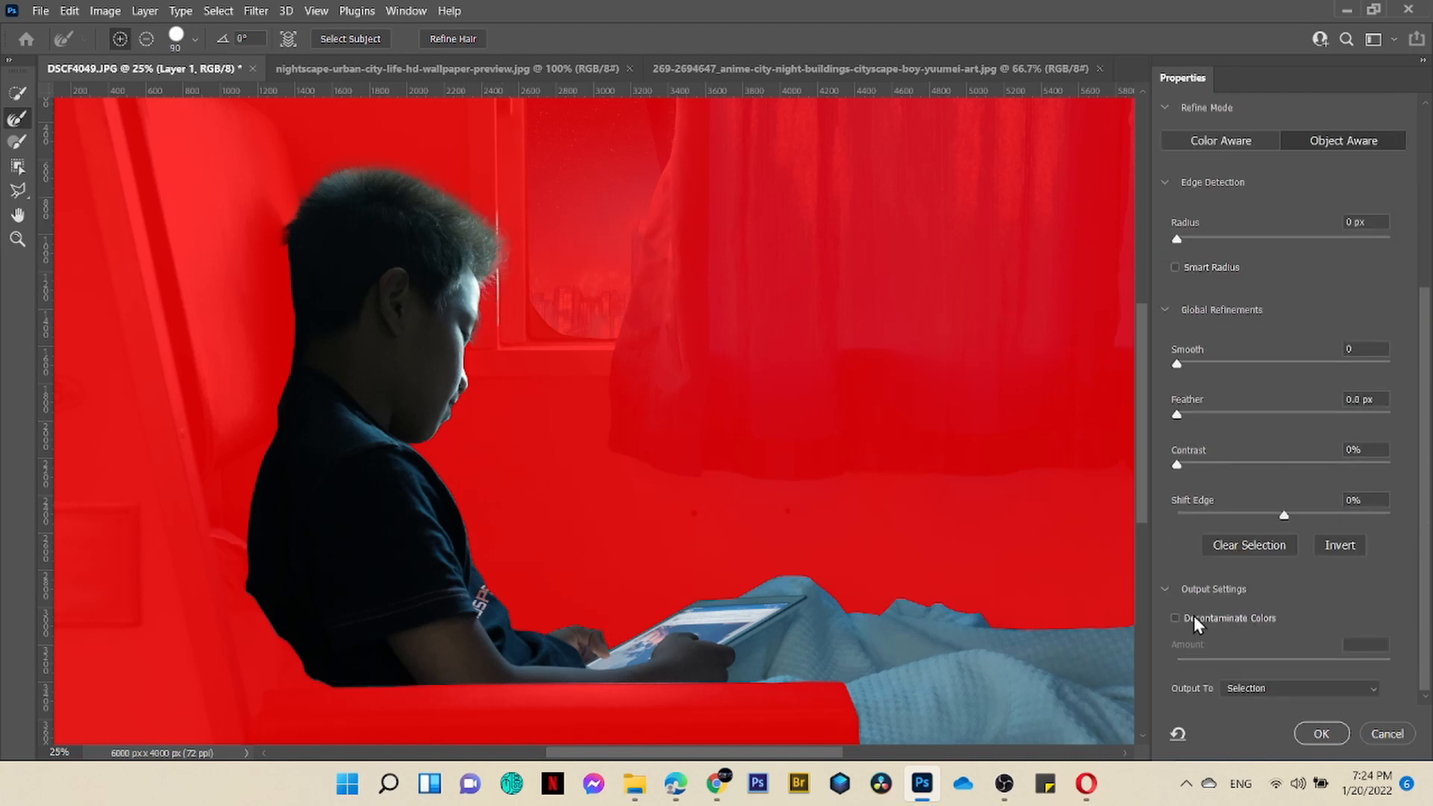
pyautogui.click(1176, 618)
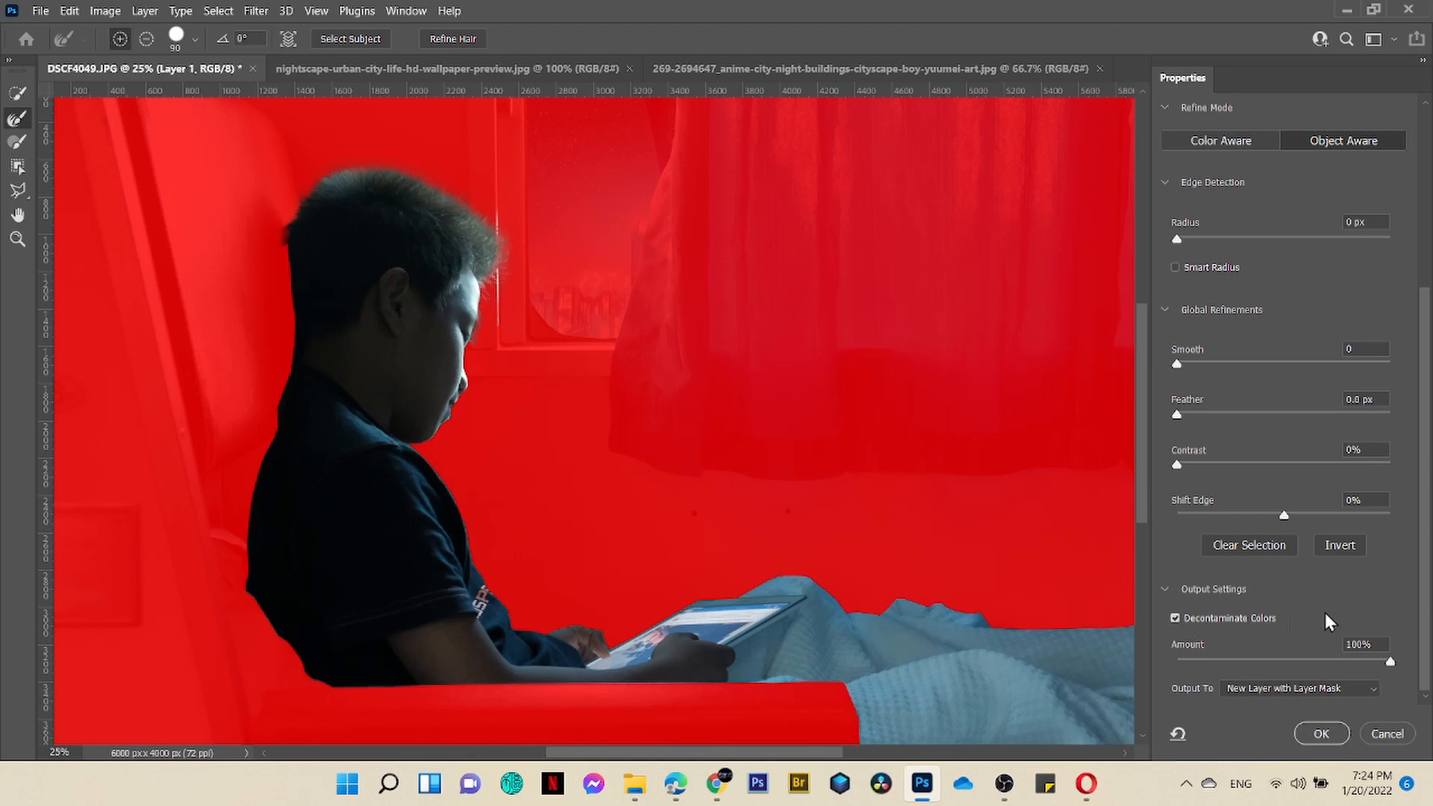
pyautogui.click(1373, 688)
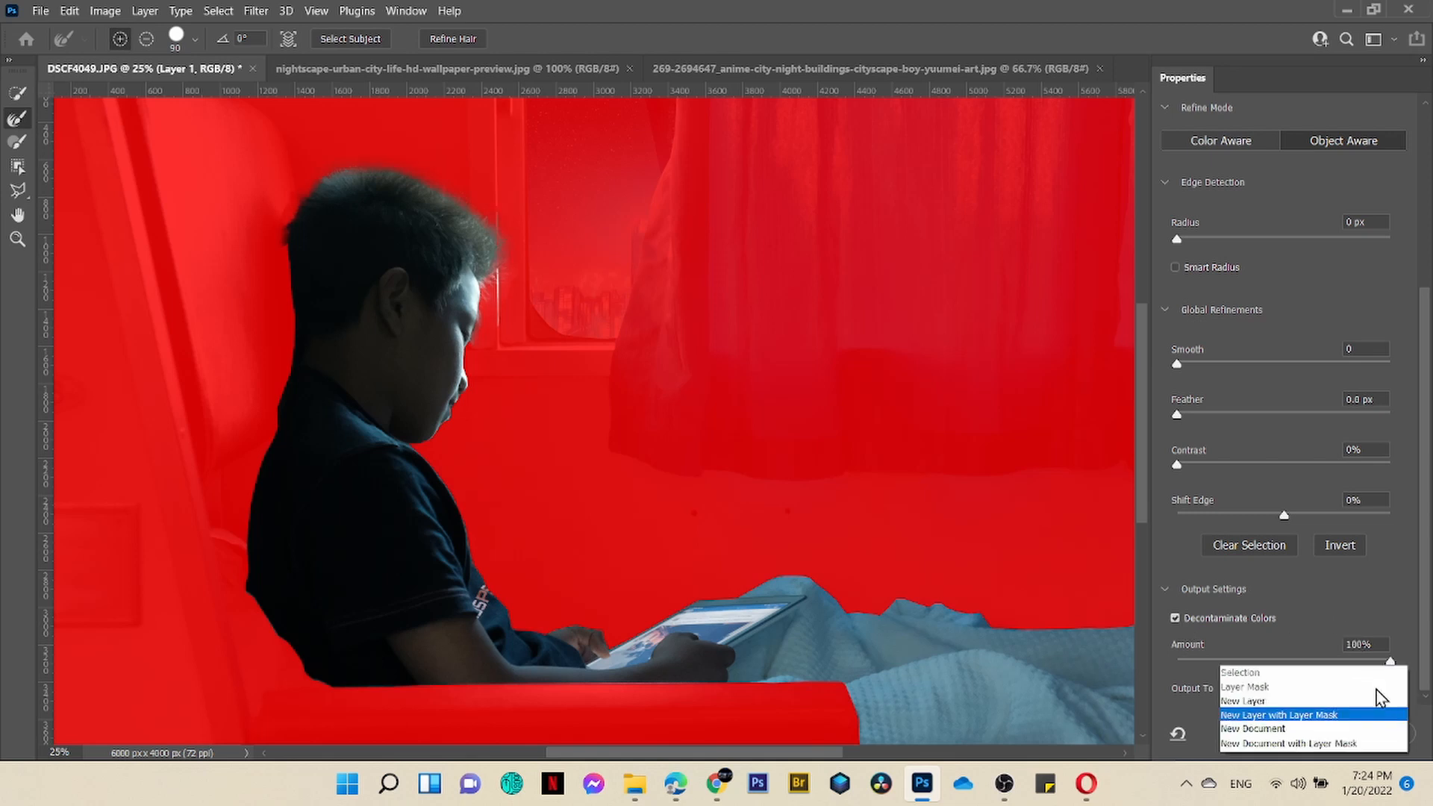
pyautogui.click(1344, 715)
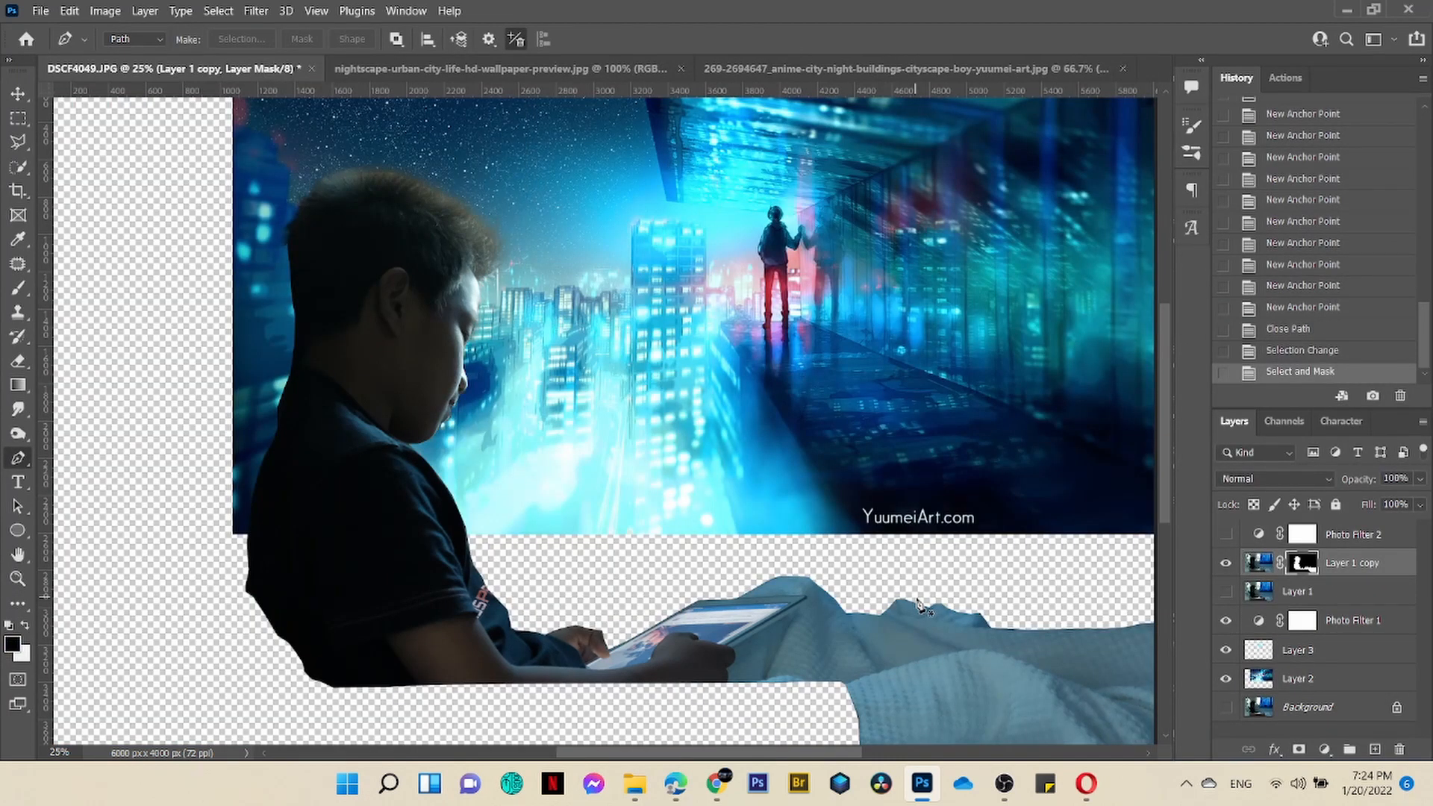
# Turn Layer 1 back on beneath the masked copy, toggling its visibility to check the cutout of the boy and blanket
pyautogui.click(1225, 592)
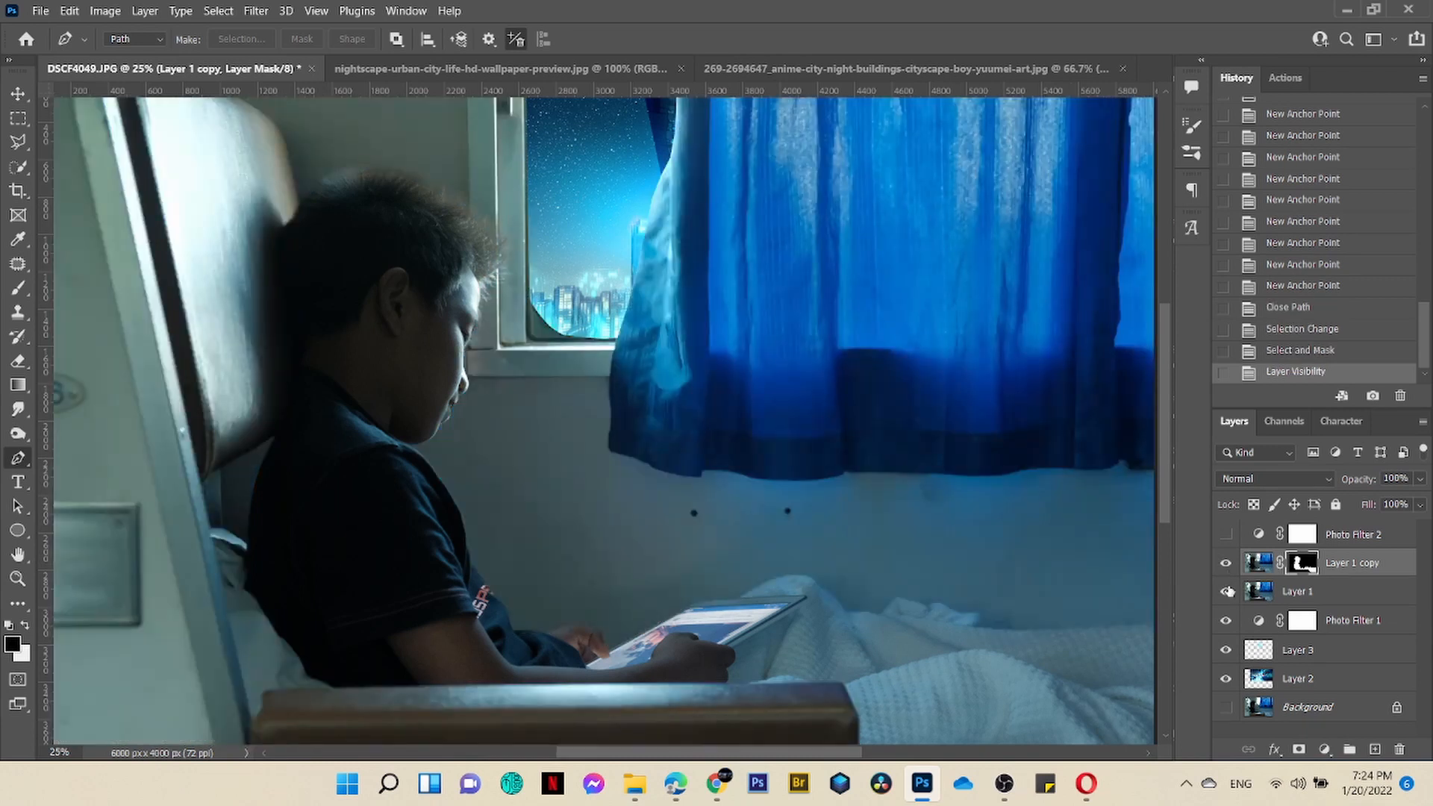
pyautogui.click(1226, 593)
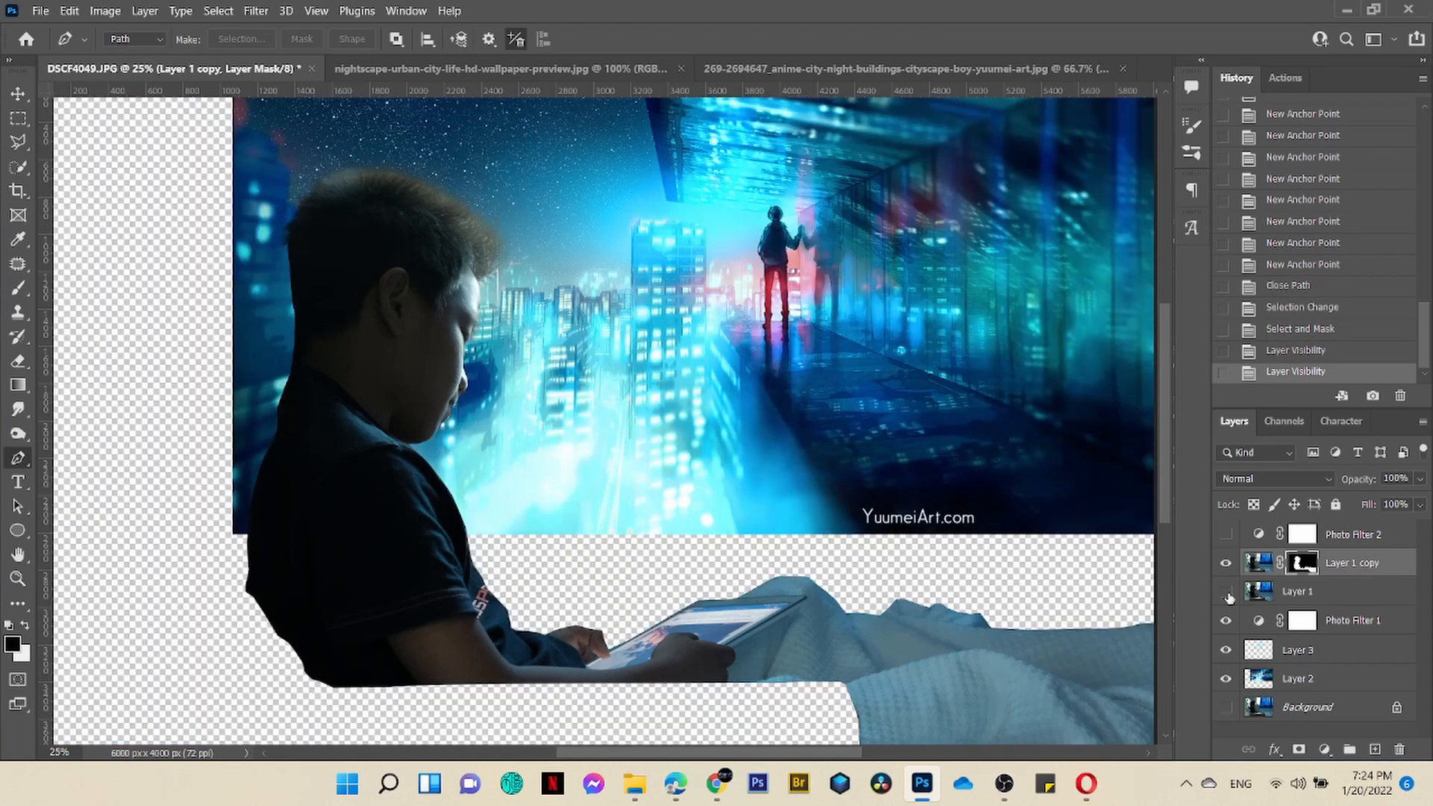
pyautogui.click(1226, 593)
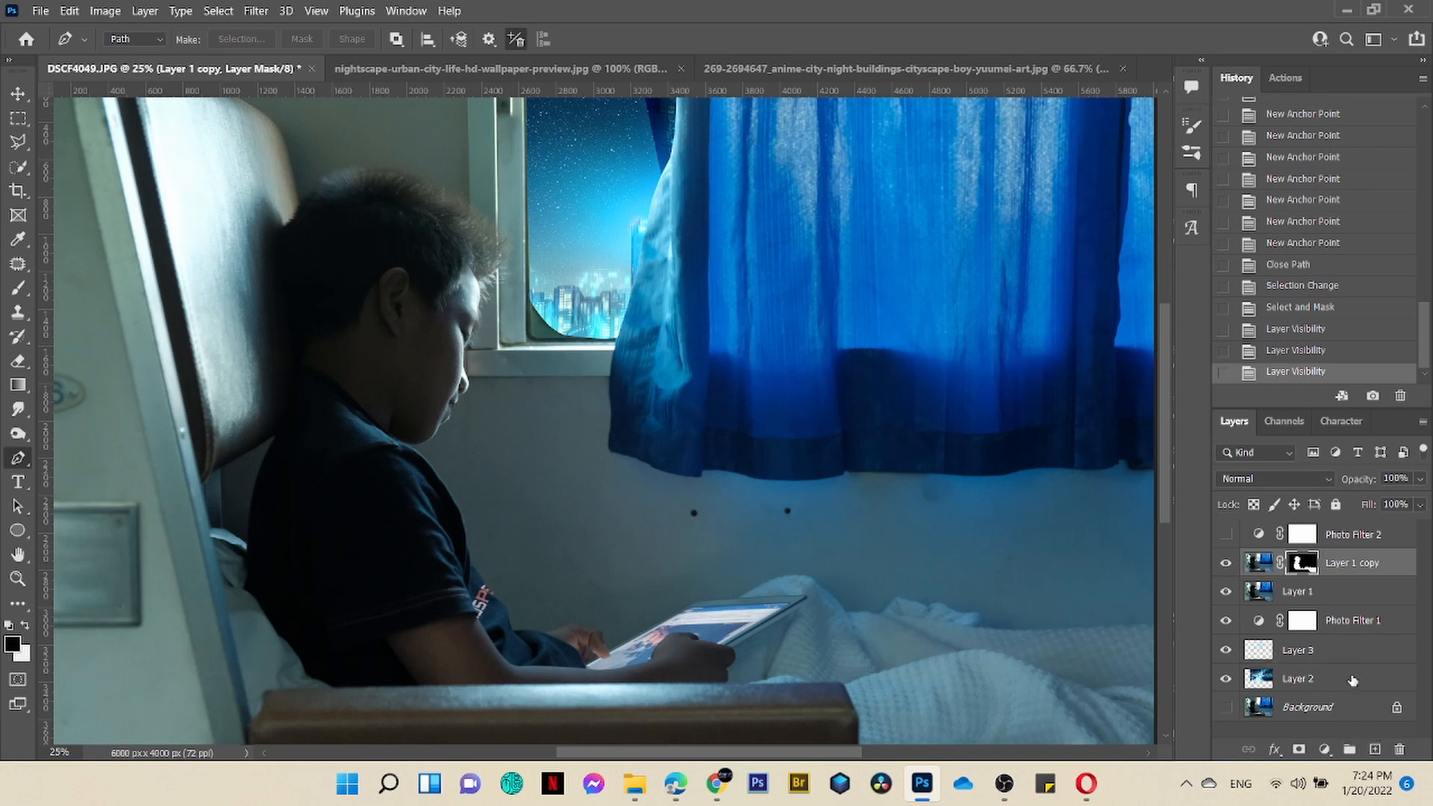
# Add a new empty layer directly above Layer 3 and activate the Brush tool
pyautogui.click(1341, 655)
pyautogui.click(1374, 748)
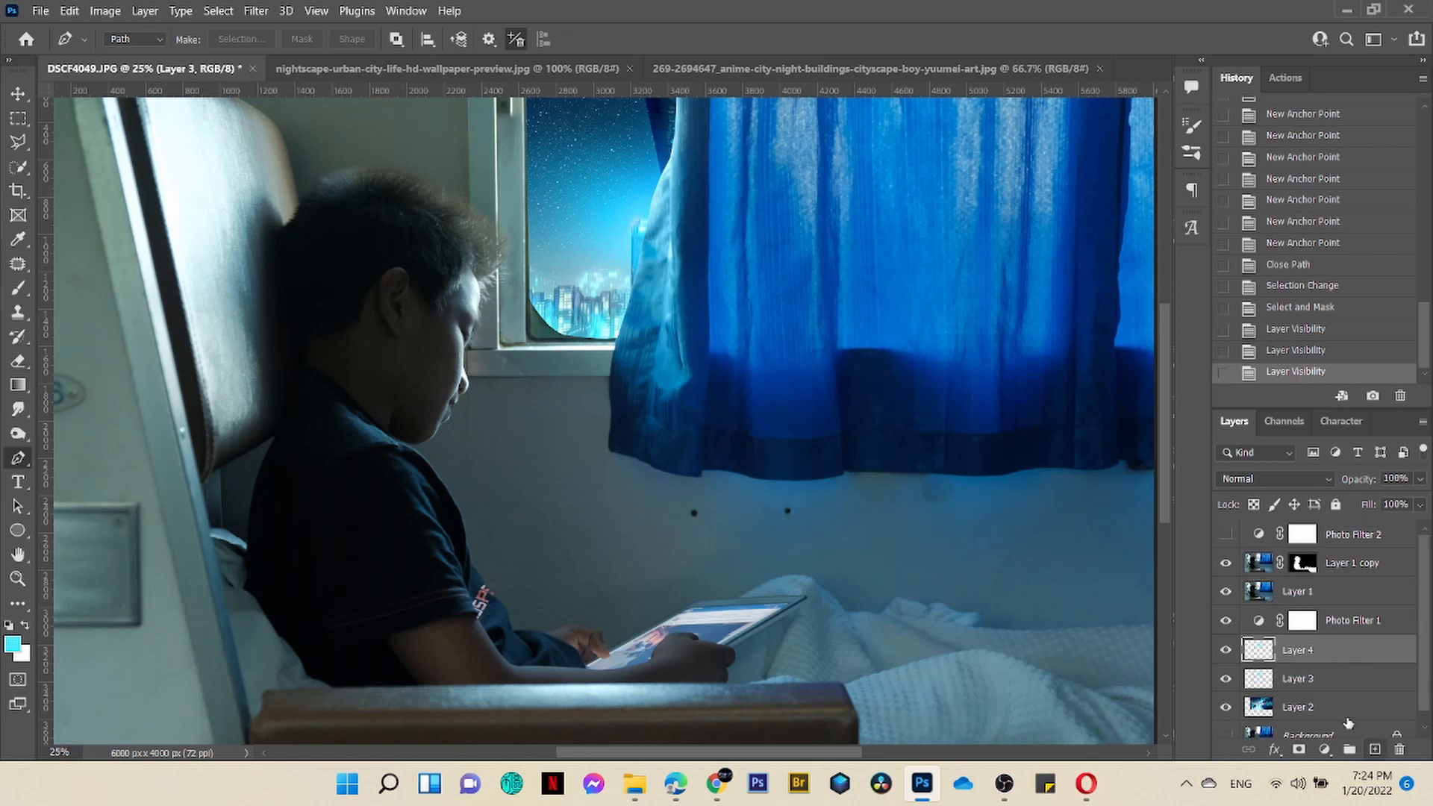
pyautogui.press('b')
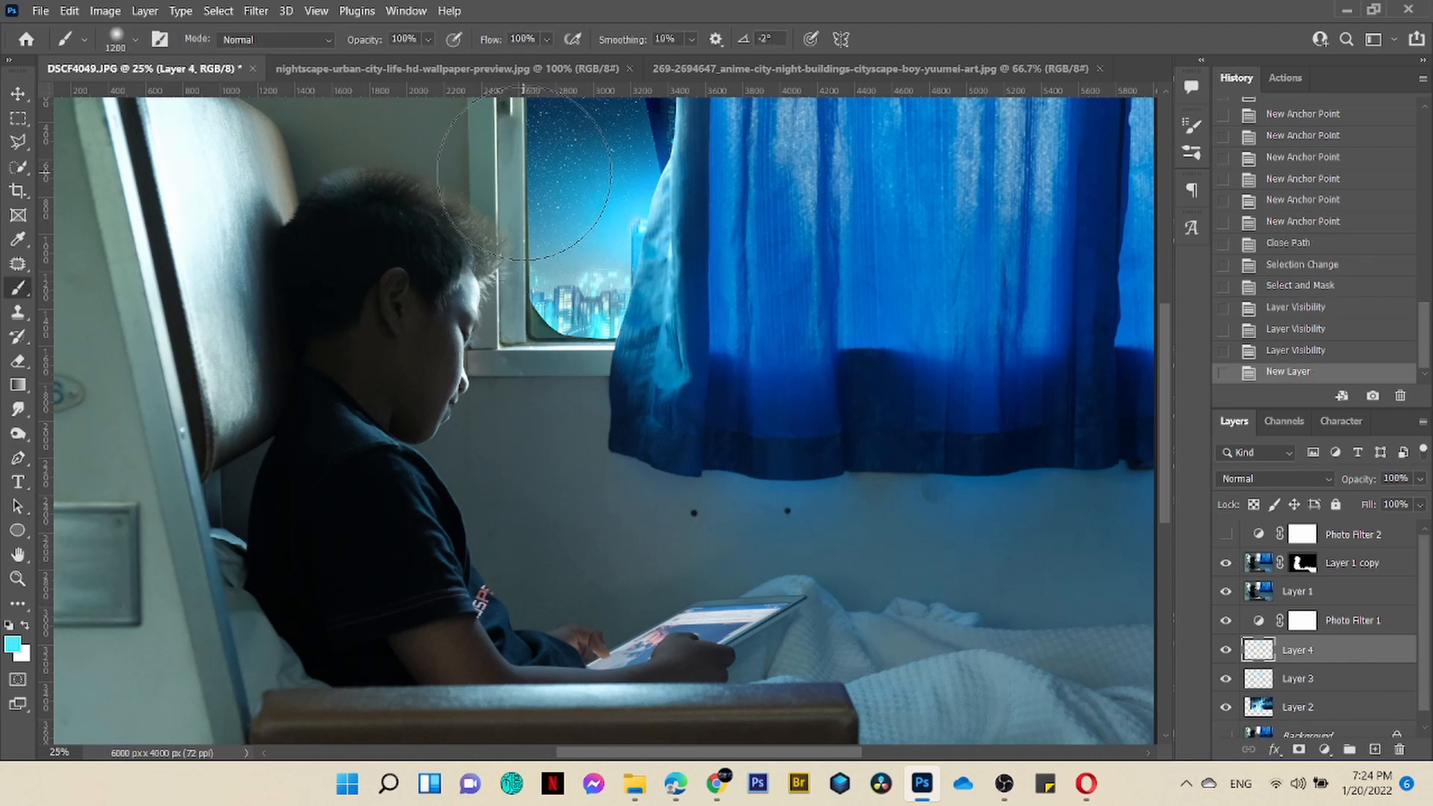
# Try painting a soft cyan glow over the window on the new layer with an enlarged brush, and undo the stroke
pyautogui.scroll(-1, 523, 164)
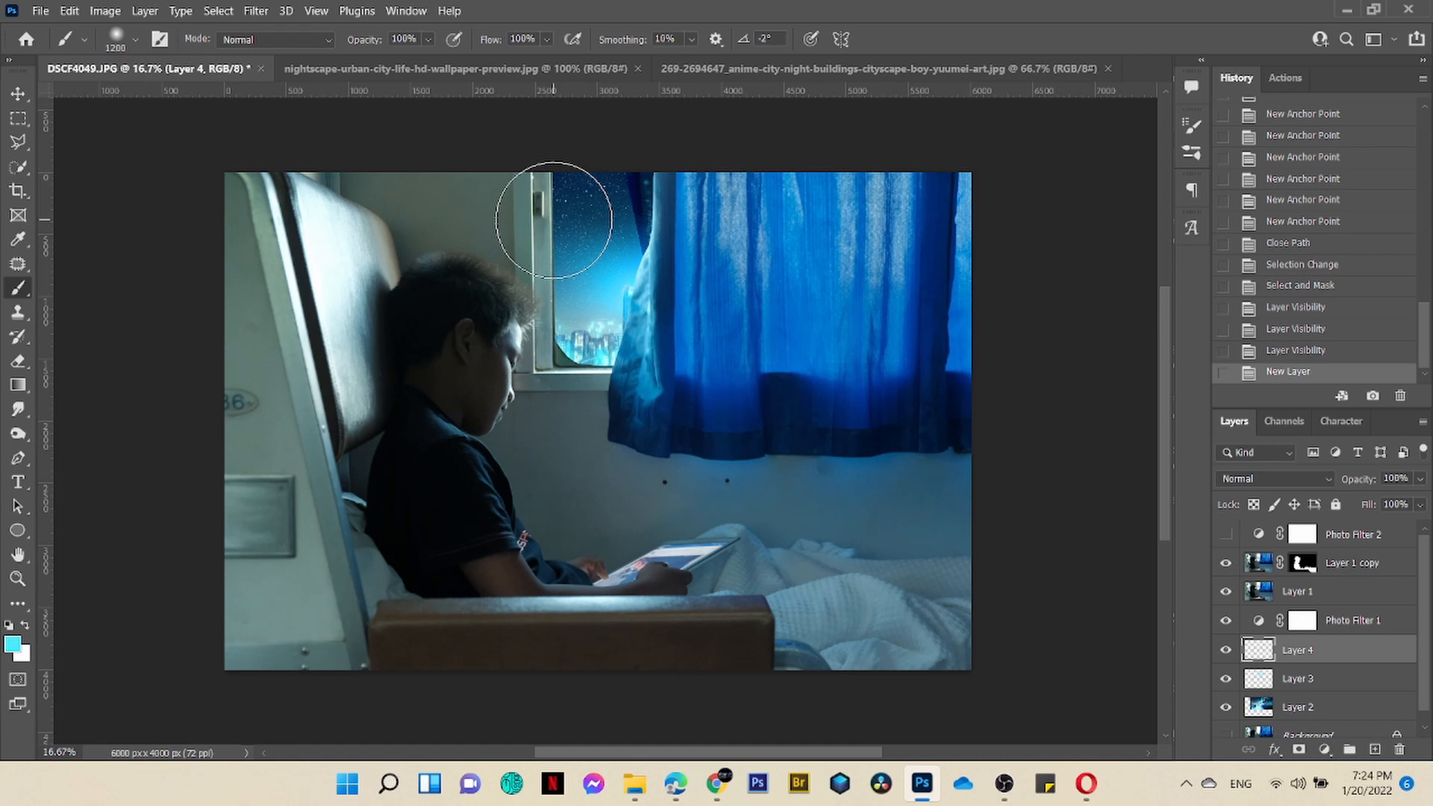
pyautogui.press(']')
pyautogui.press(']')
pyautogui.press(']')
pyautogui.click(561, 235)
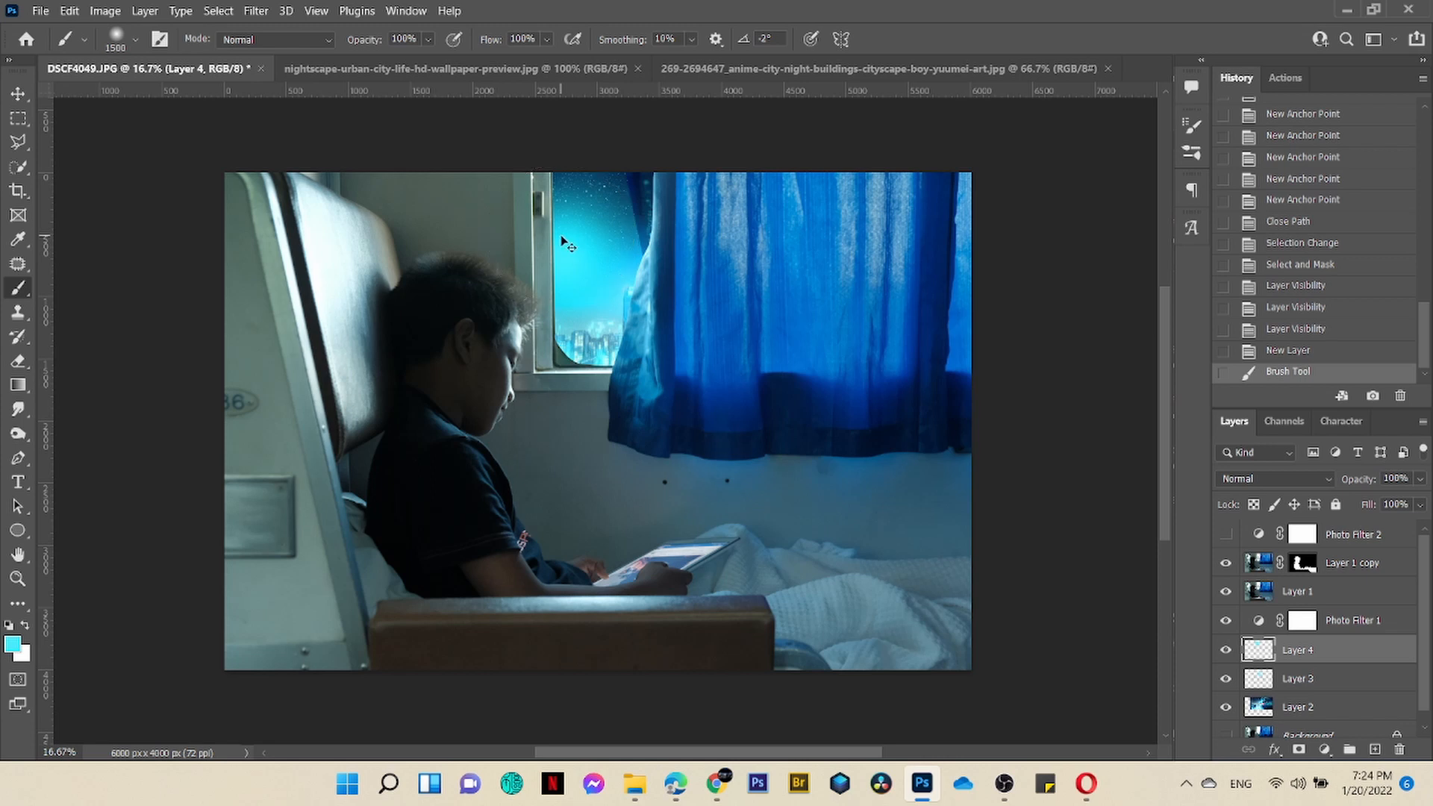
pyautogui.hotkey('ctrl', 'z')
# Try painting cyan glow over the window directly on Layer 1 and lowering its opacity, and revert to the state before painting
pyautogui.click(1336, 593)
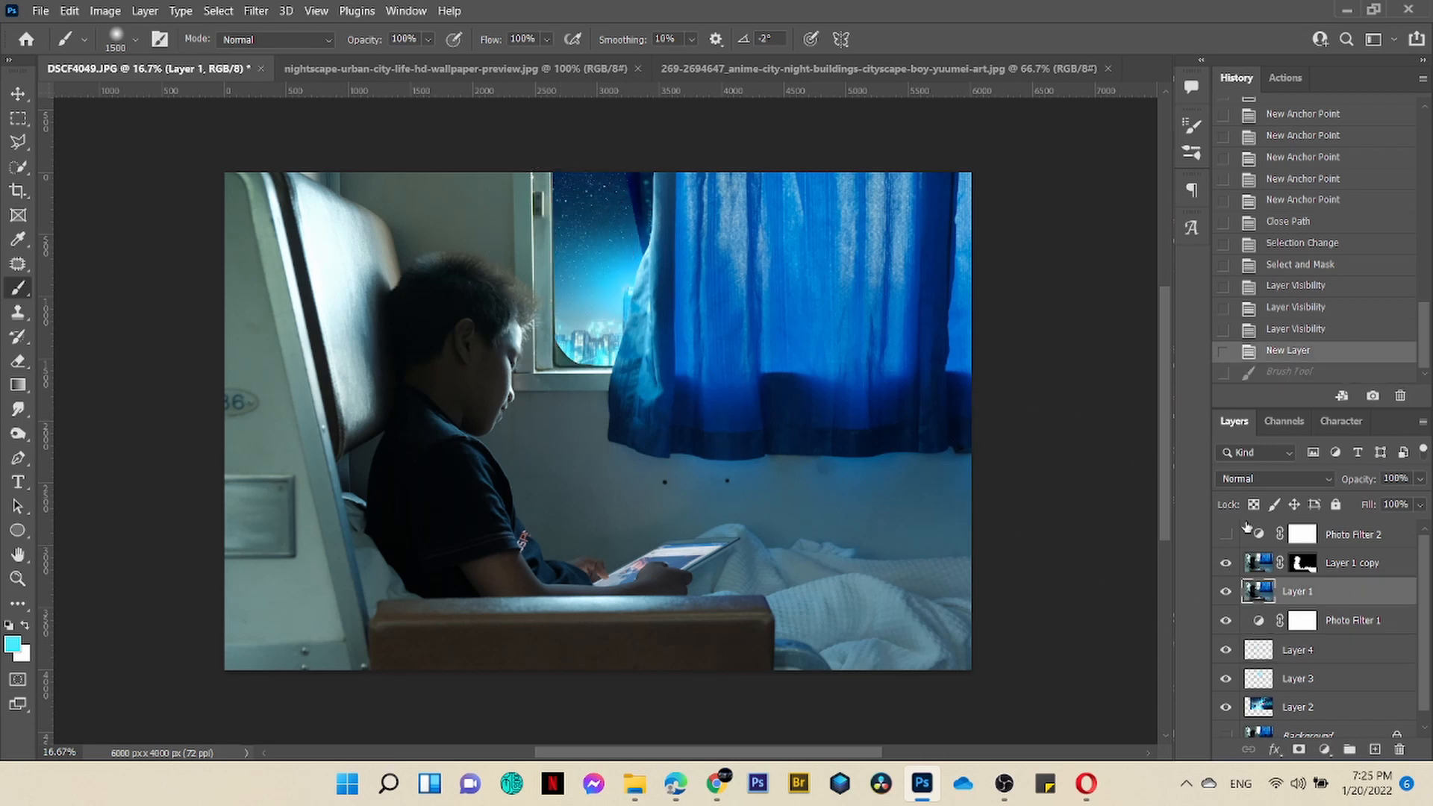
pyautogui.click(549, 235)
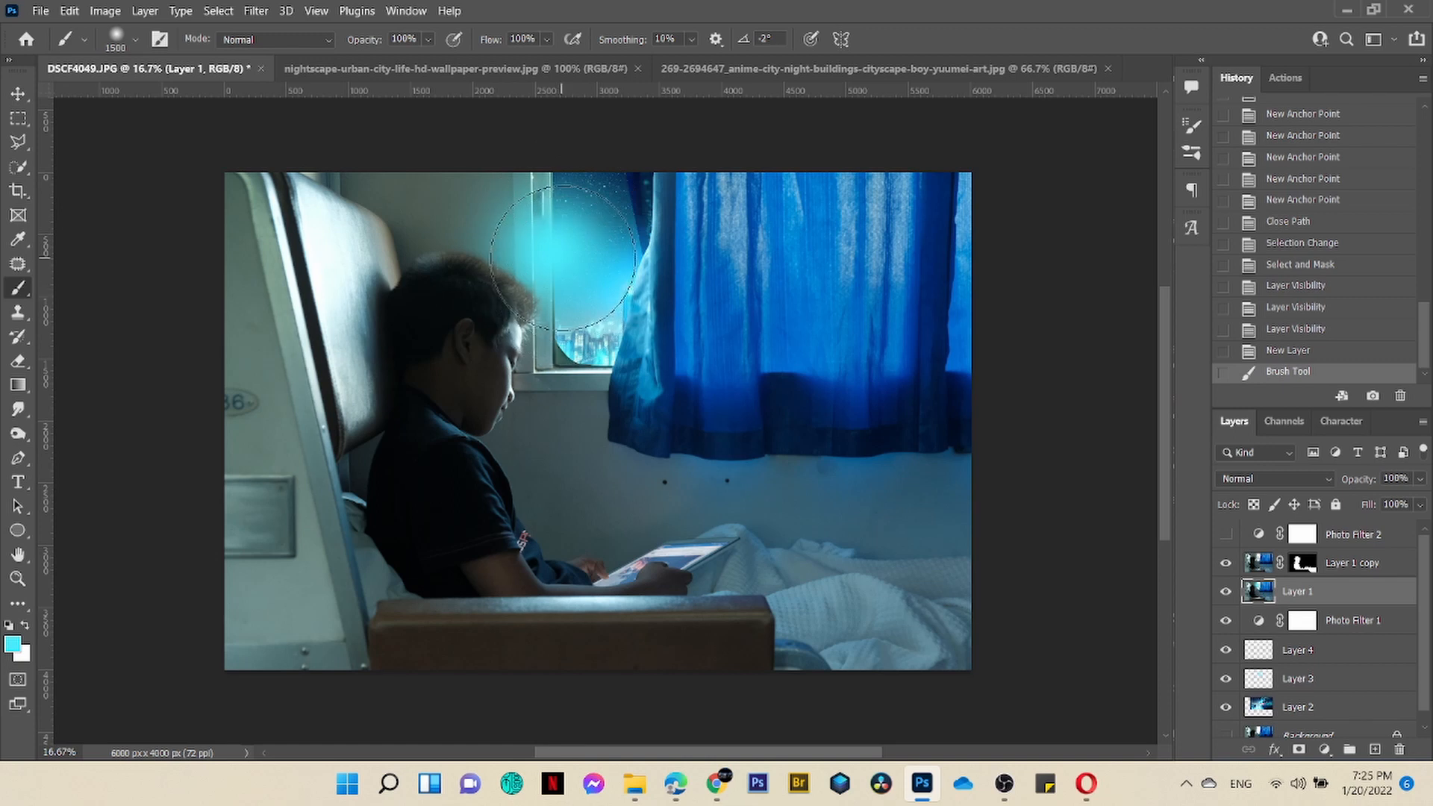
pyautogui.click(563, 291)
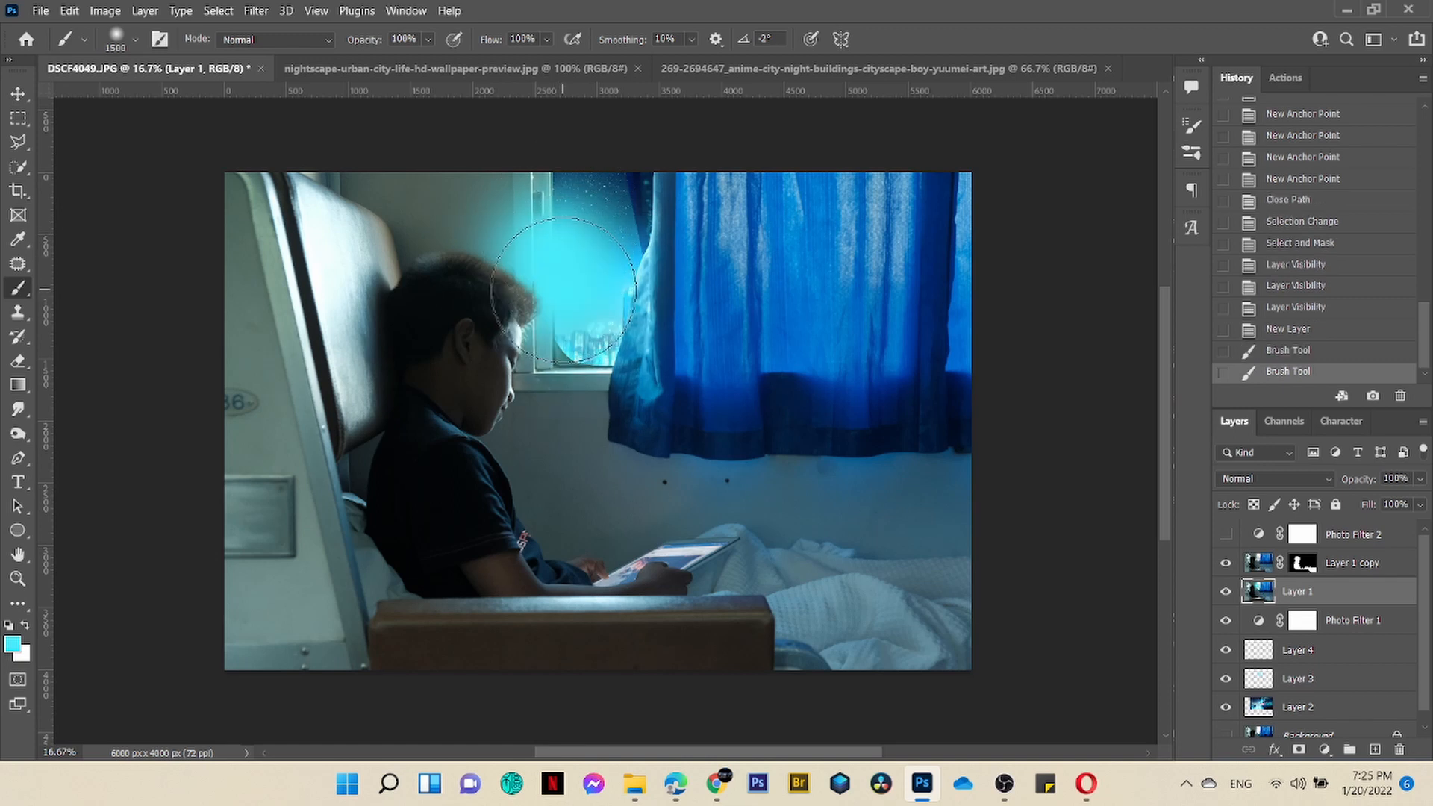
pyautogui.click(569, 168)
pyautogui.click(565, 342)
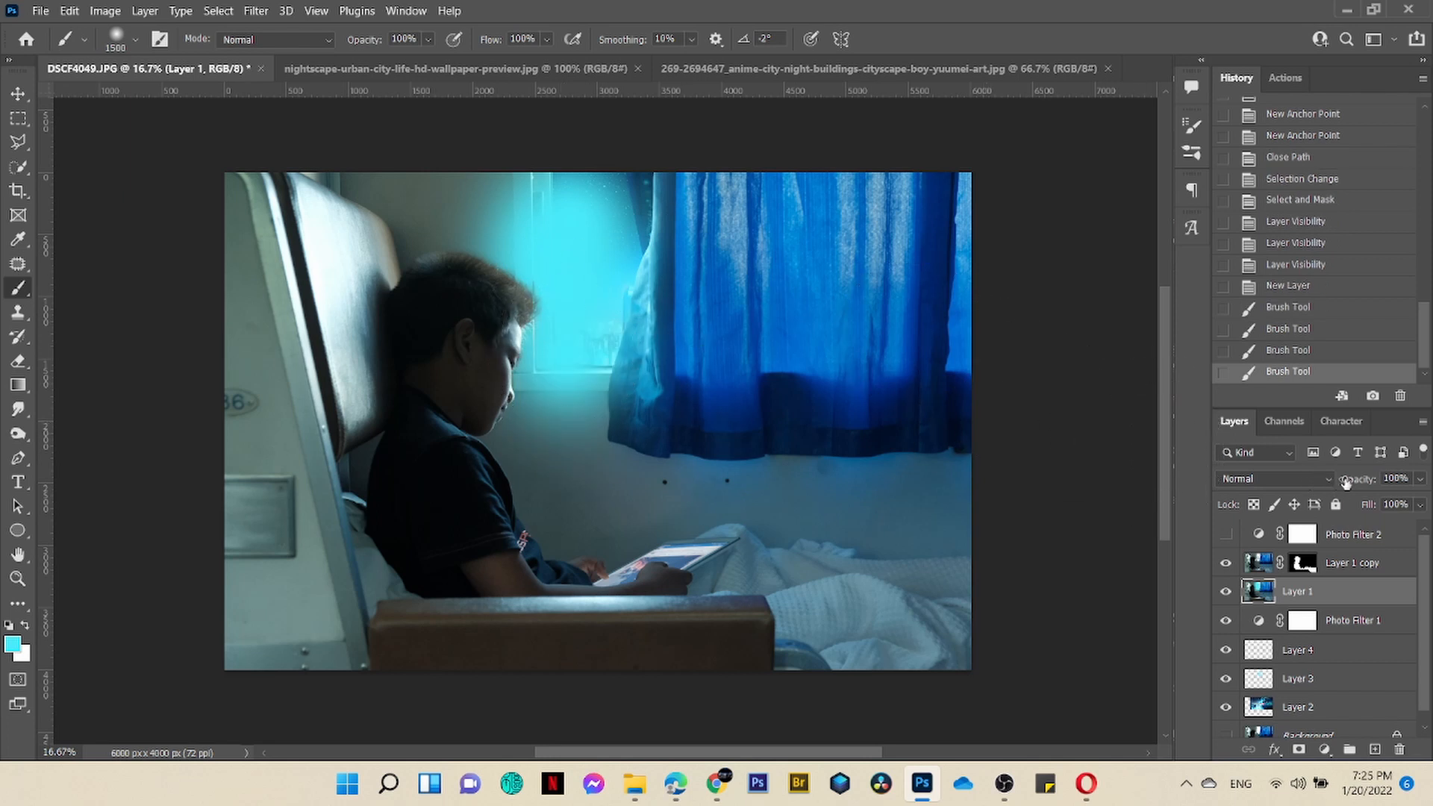
pyautogui.click(1419, 478)
pyautogui.moveTo(1419, 500); pyautogui.dragTo(1379, 501)
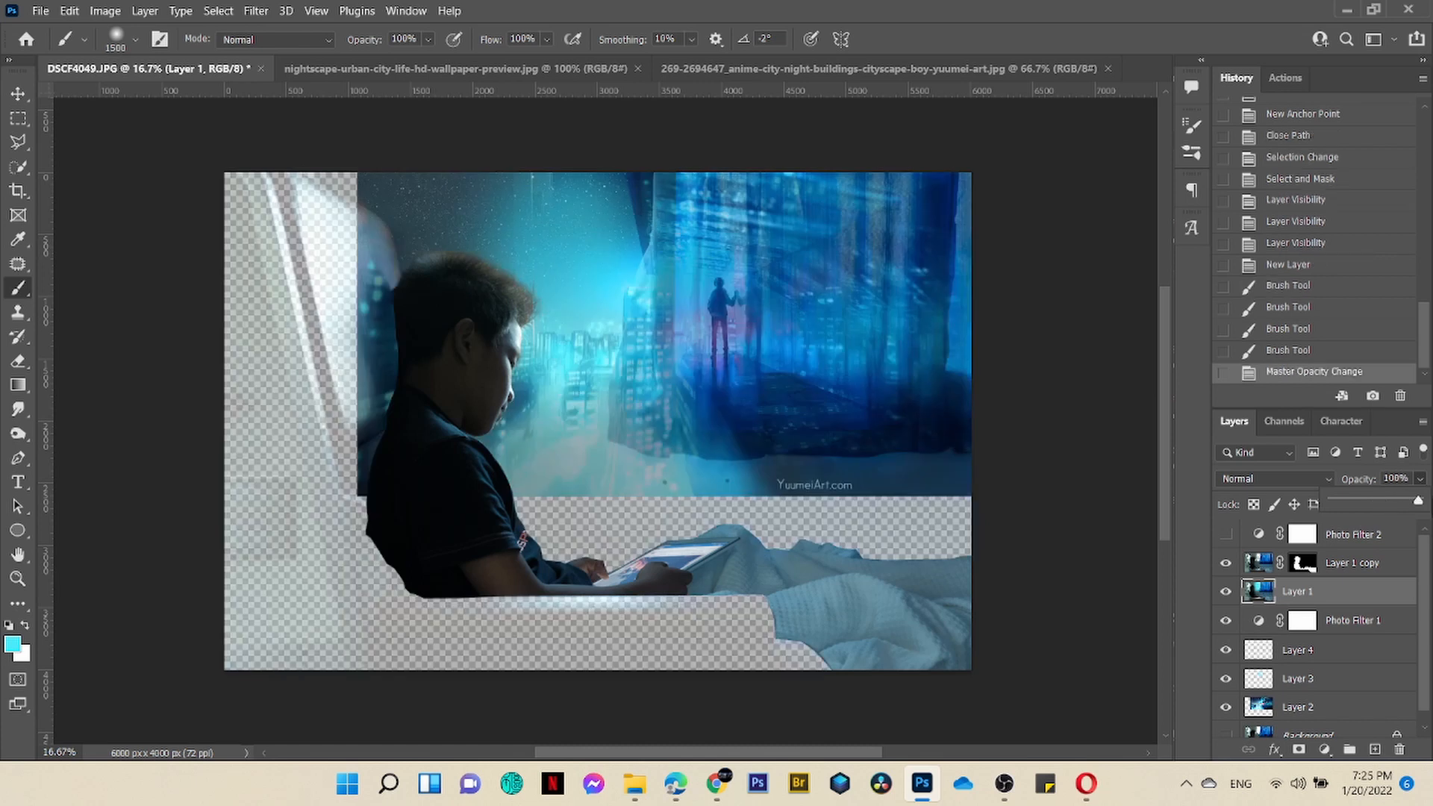
pyautogui.click(1294, 267)
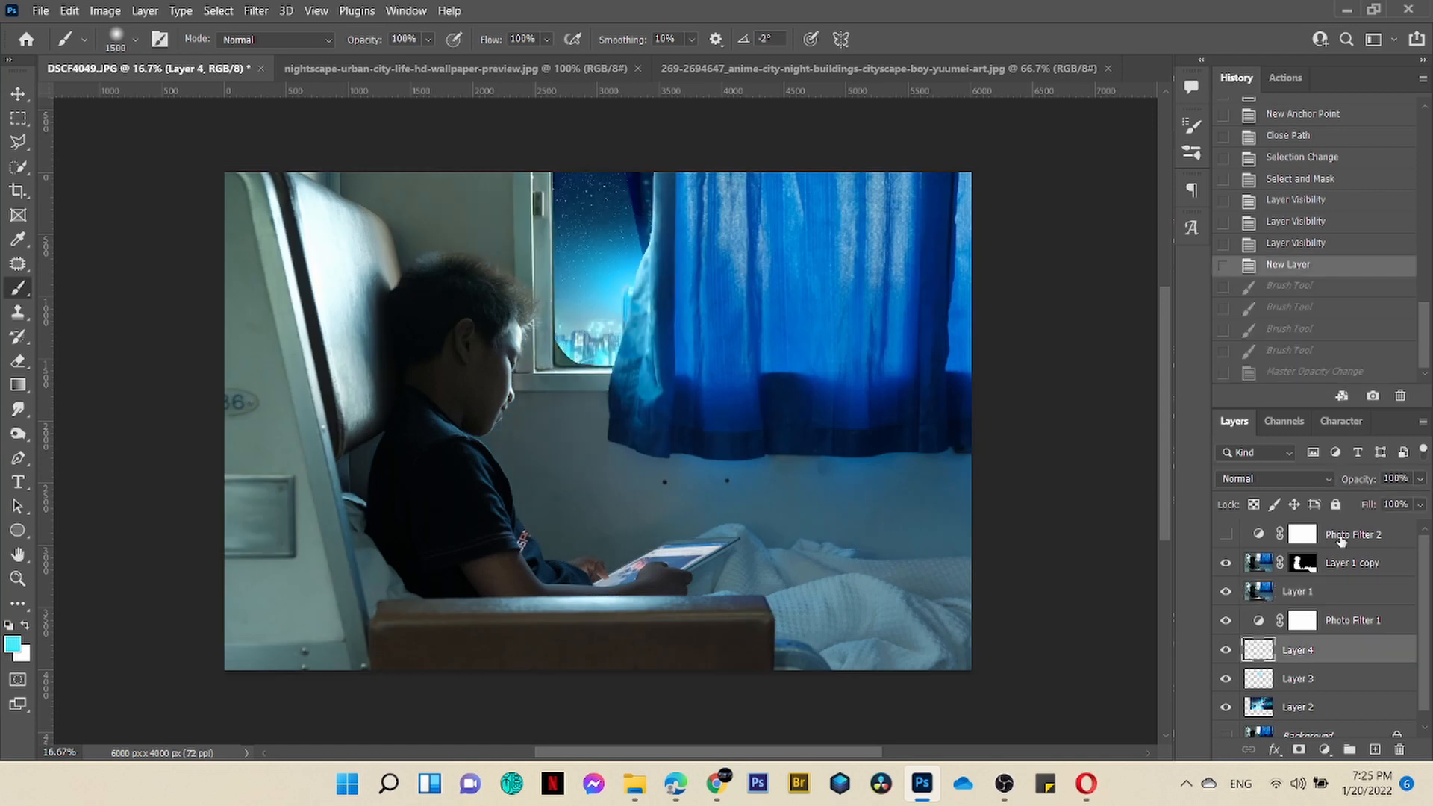
# Add a new layer above Layer 1 and paint a soft cyan glow over the window with a brush enlarged to 2600
pyautogui.click(1368, 594)
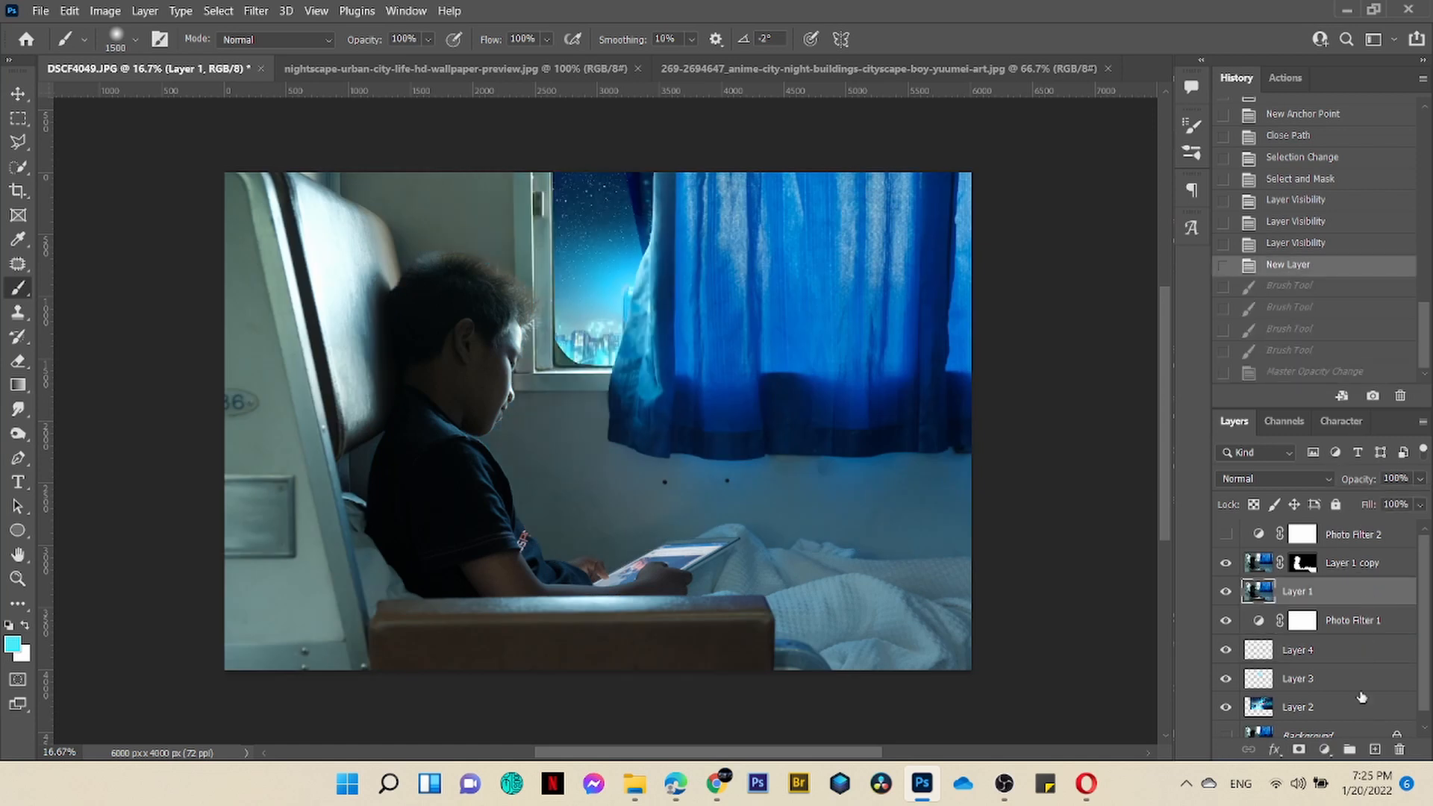
pyautogui.click(1374, 750)
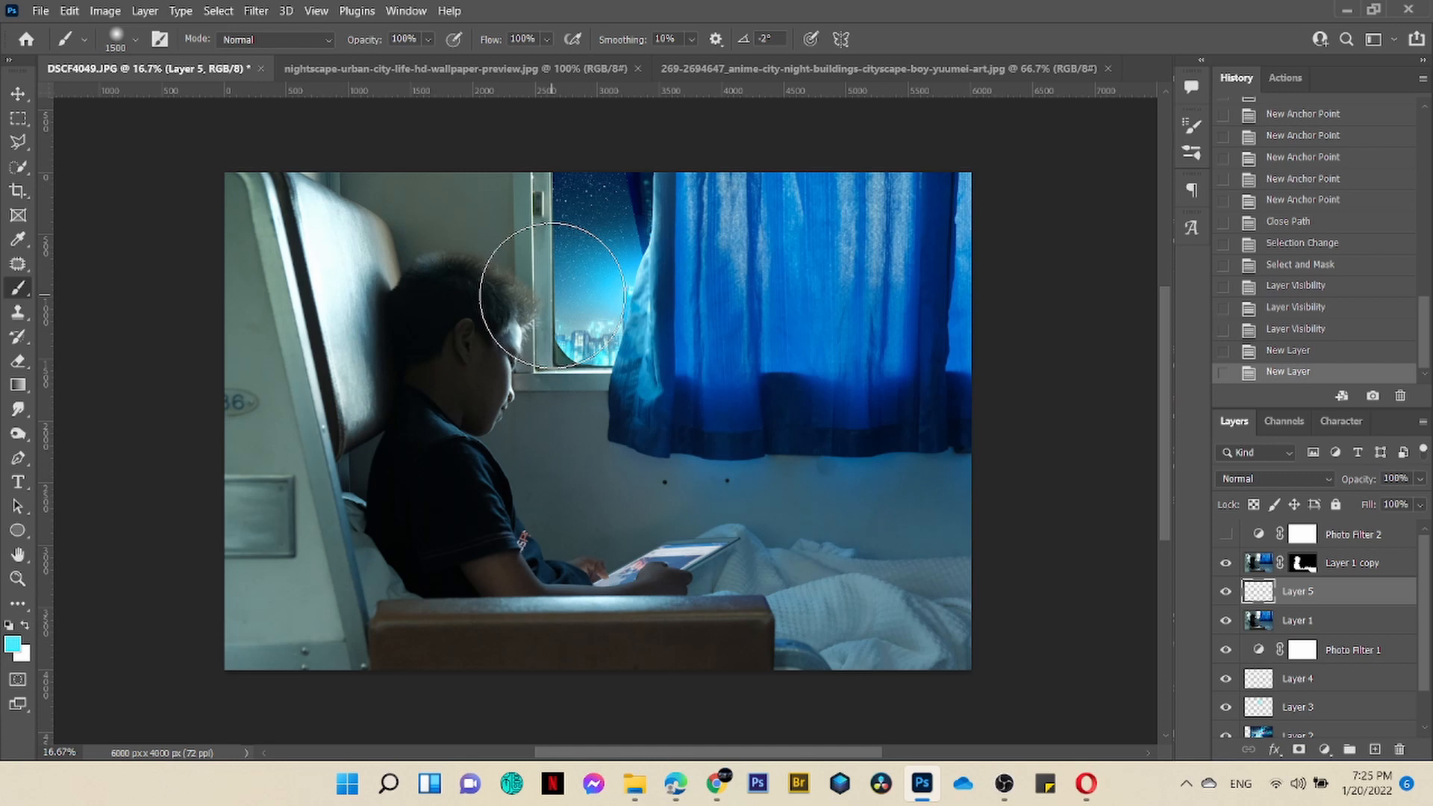
pyautogui.press(']')
pyautogui.press(']')
pyautogui.press(']')
pyautogui.press(']')
pyautogui.press(']')
pyautogui.press(']')
pyautogui.press(']')
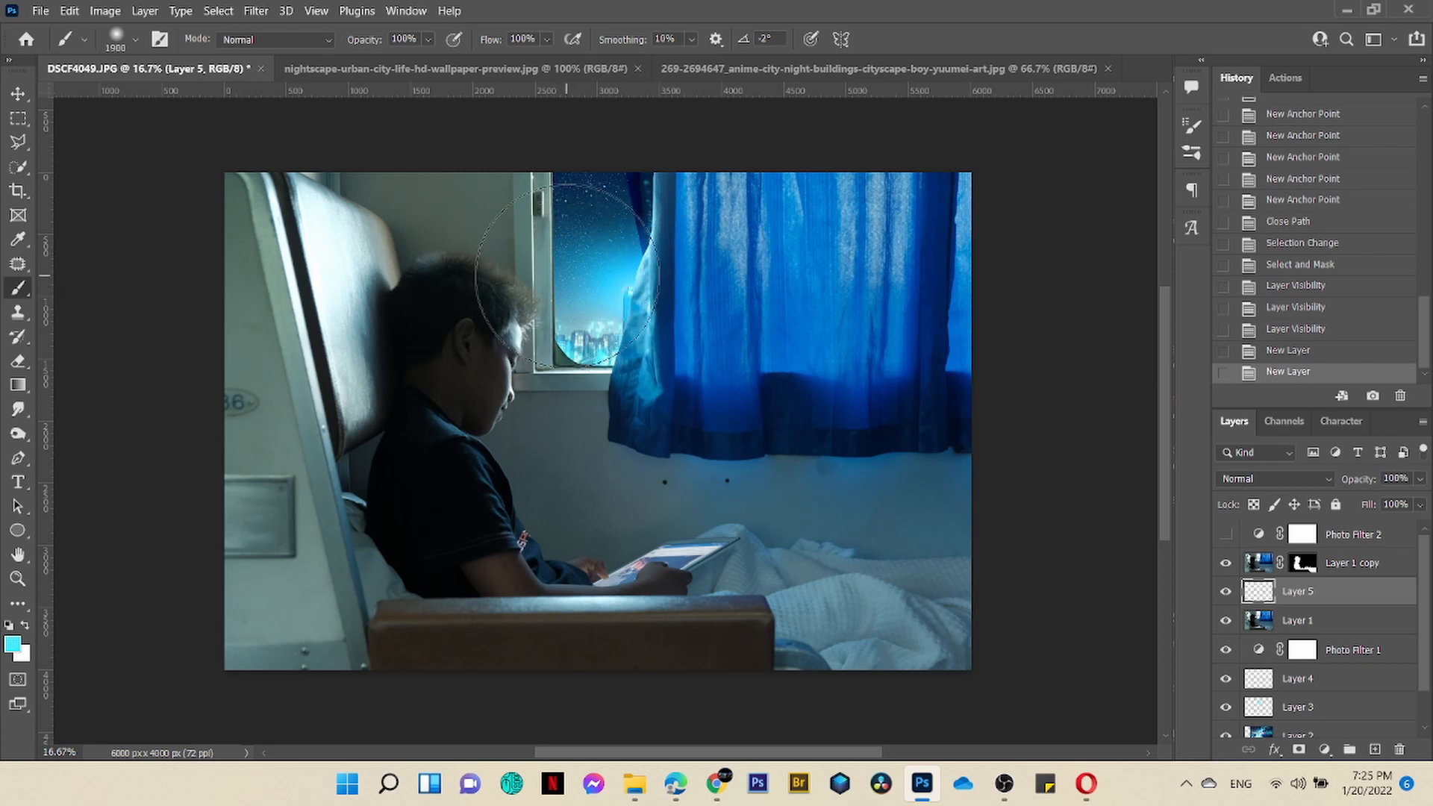
pyautogui.press(']')
pyautogui.press(']')
pyautogui.press(']')
pyautogui.press(']')
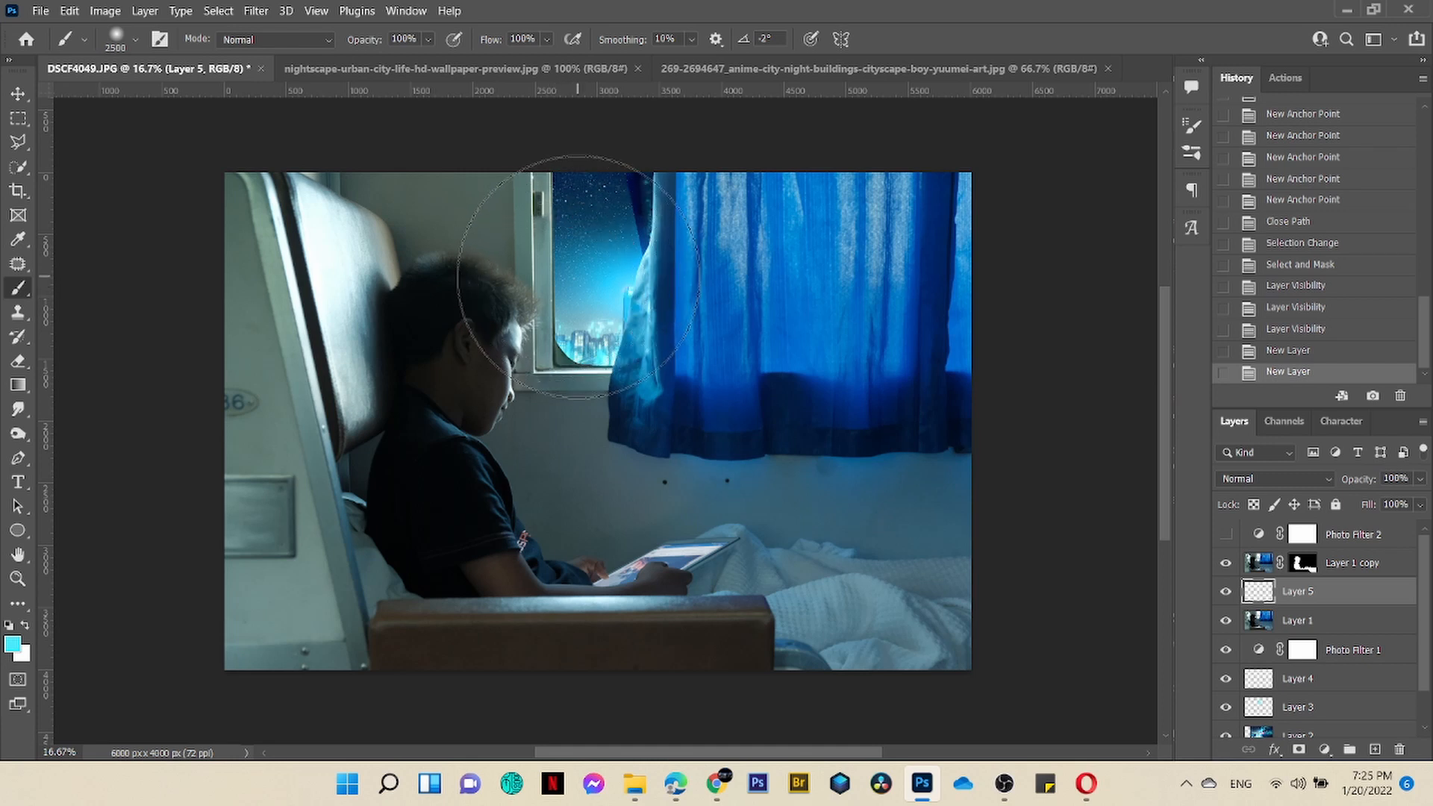
pyautogui.click(582, 280)
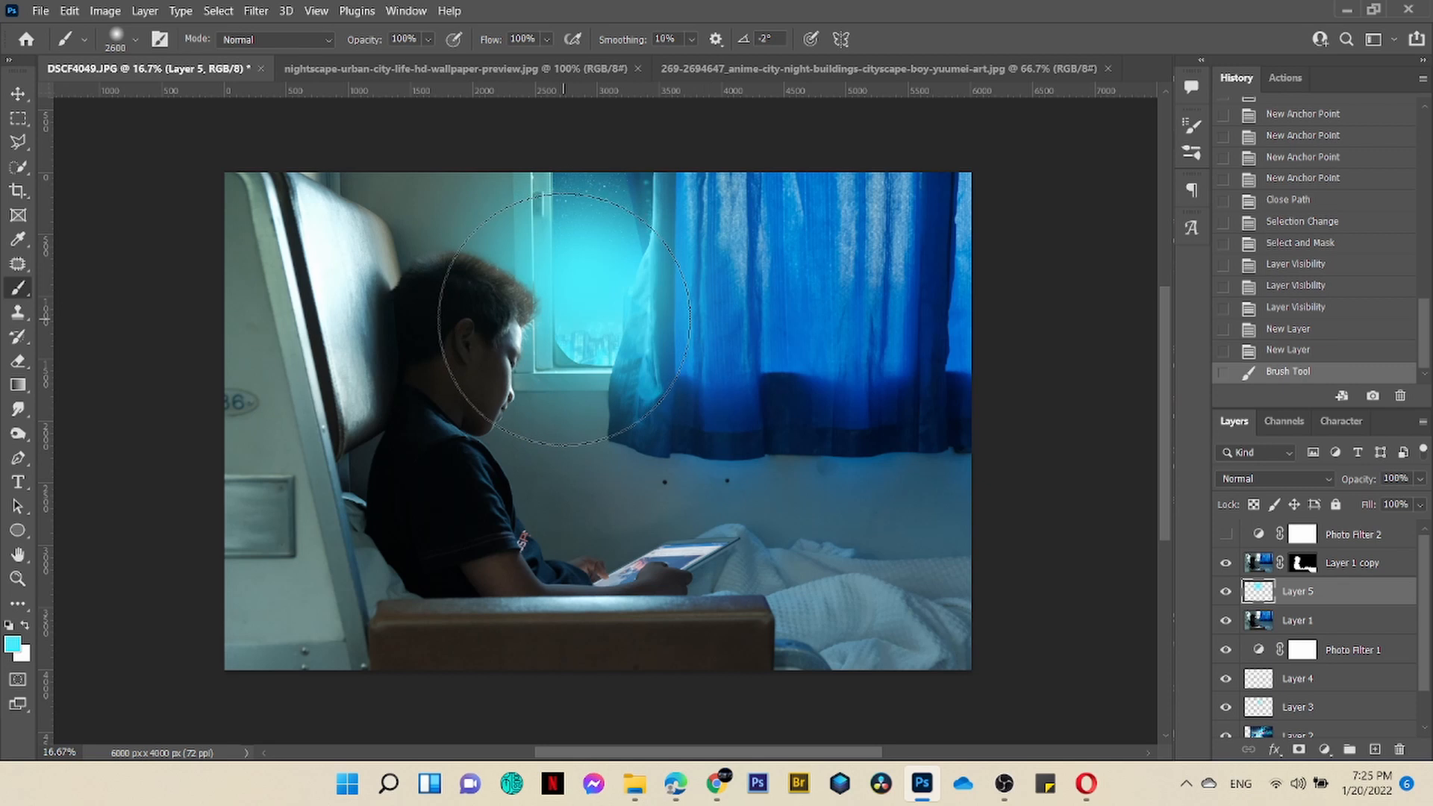
pyautogui.click(564, 319)
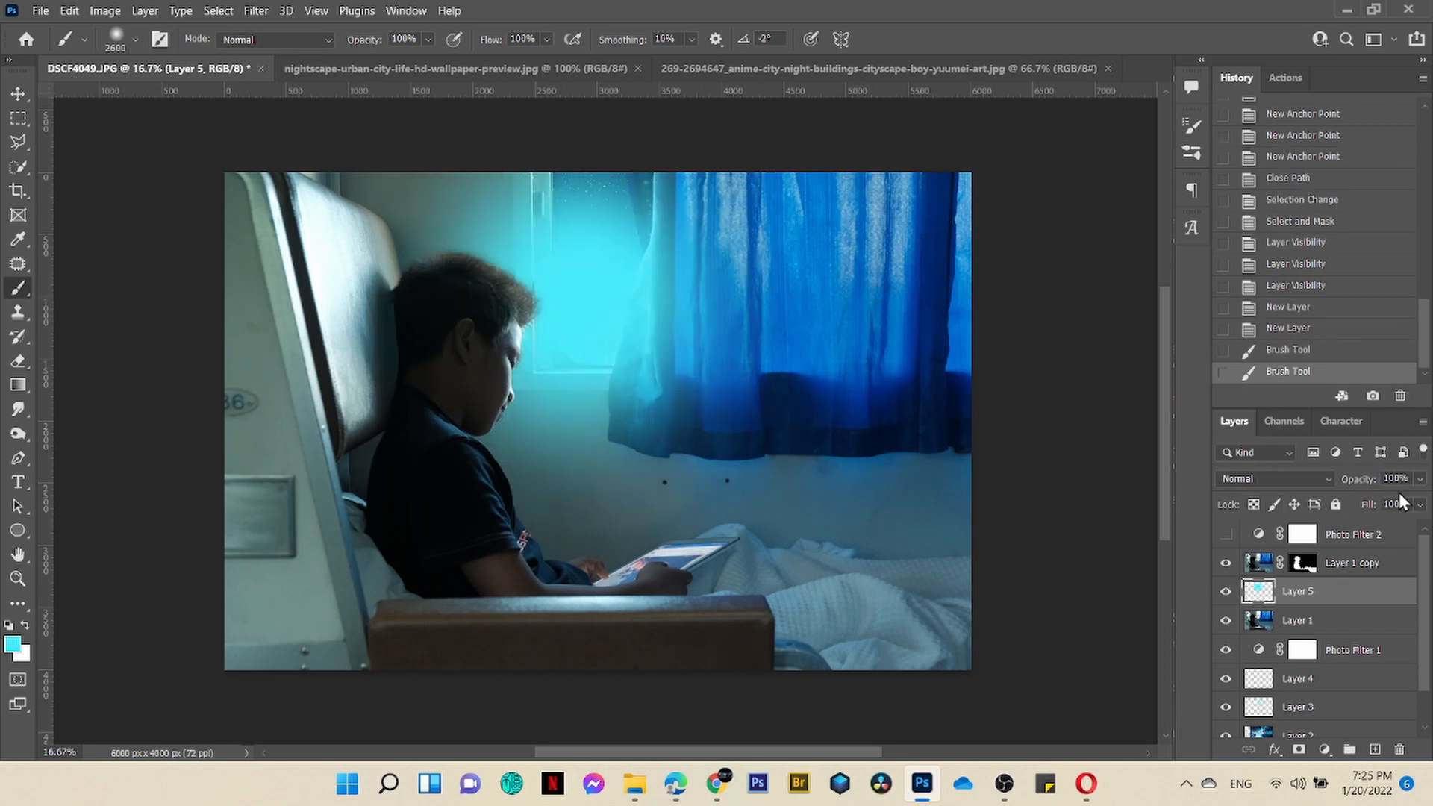
# Lower the glow layer's opacity to 64%, add a layer mask to it, and reset the colours with black as foreground
pyautogui.click(1419, 478)
pyautogui.moveTo(1421, 498); pyautogui.dragTo(1392, 498)
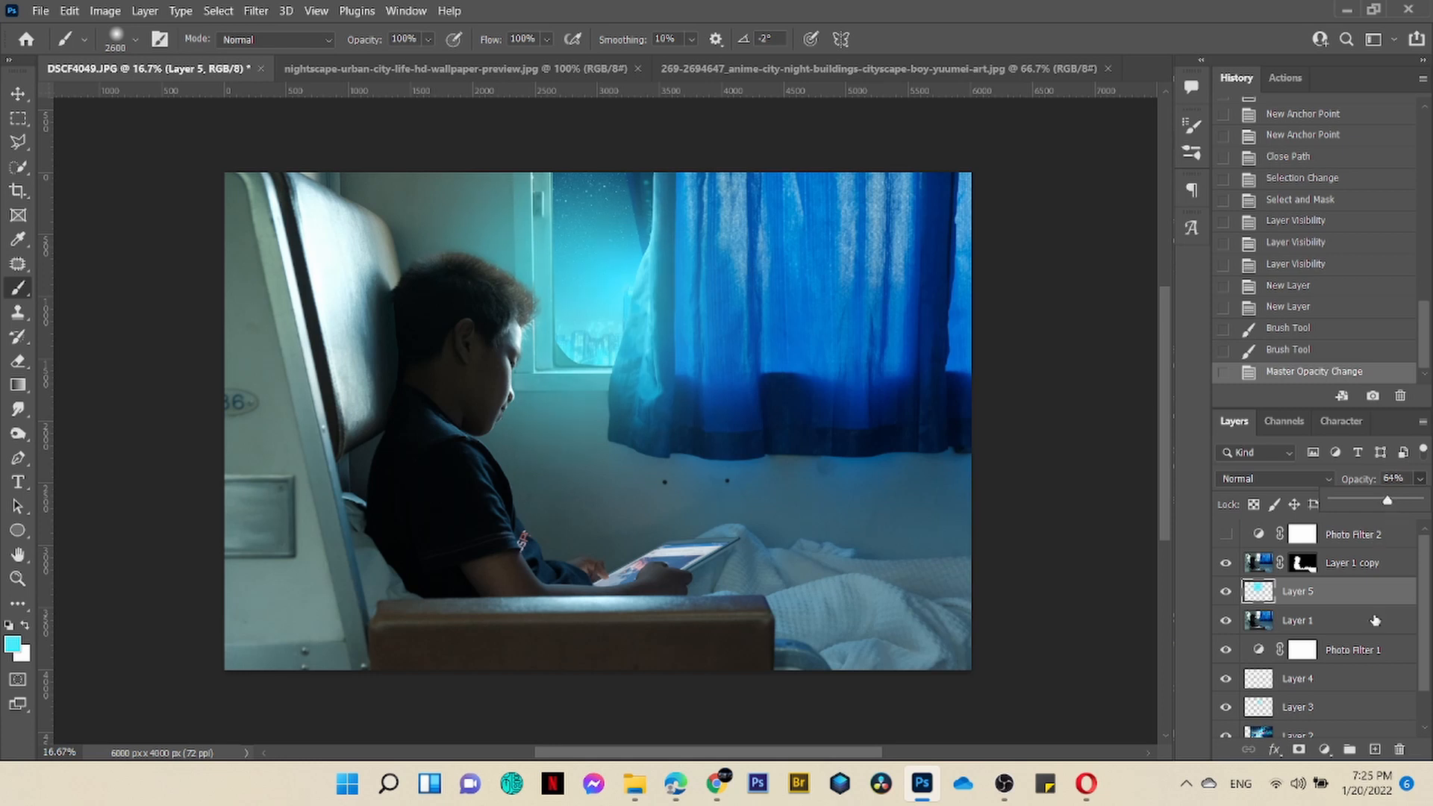
pyautogui.click(1298, 748)
pyautogui.press('d')
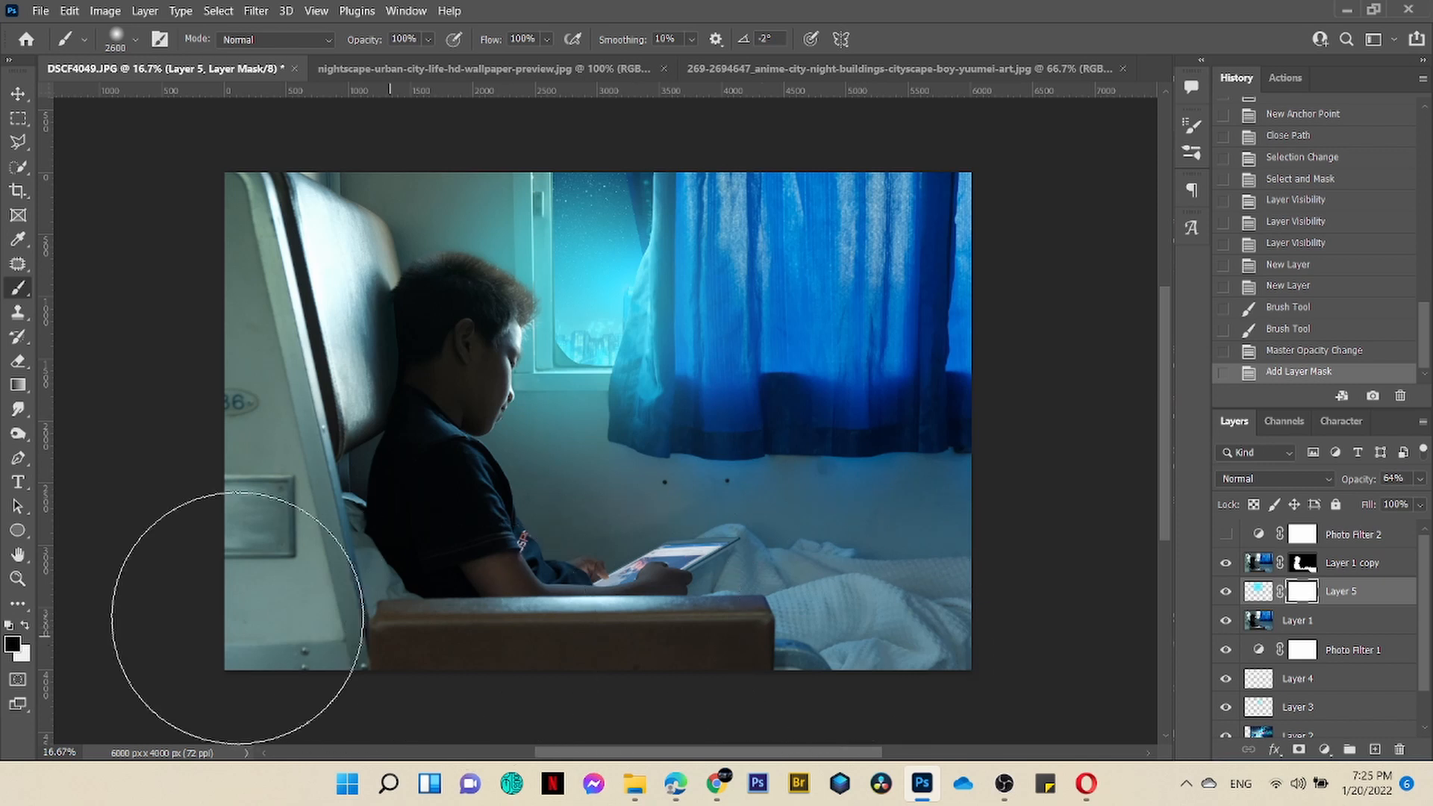
# Paint black on Layer 5's mask over the blue curtain with a brush reduced to about 800 to remove the glow there
pyautogui.press('[')
pyautogui.press('[')
pyautogui.press('[')
pyautogui.press('[')
pyautogui.press('[')
pyautogui.press('[')
pyautogui.press('[')
pyautogui.press('[')
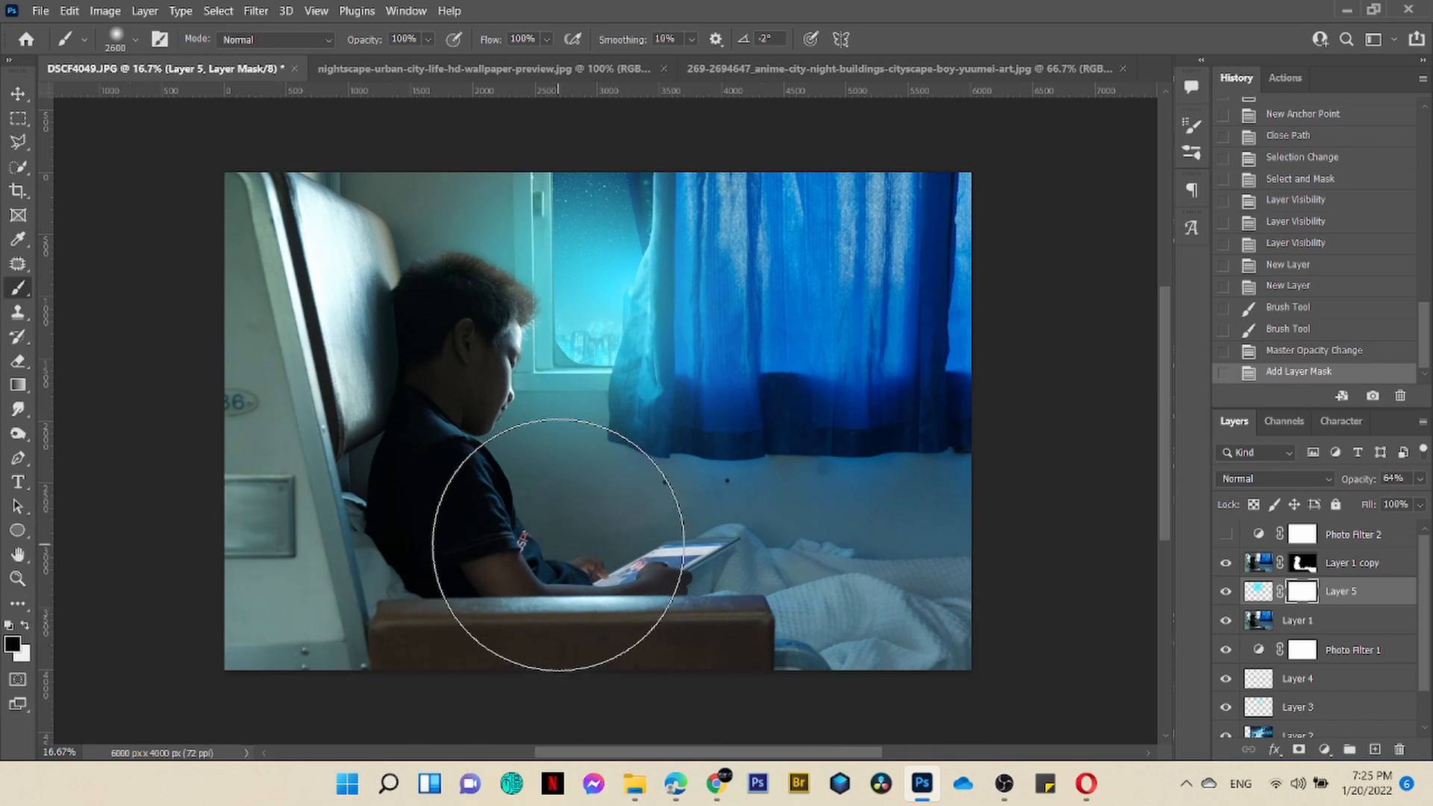
pyautogui.press('[')
pyautogui.press('[')
pyautogui.press('[')
pyautogui.press('[')
pyautogui.press('[')
pyautogui.press('[')
pyautogui.press('[')
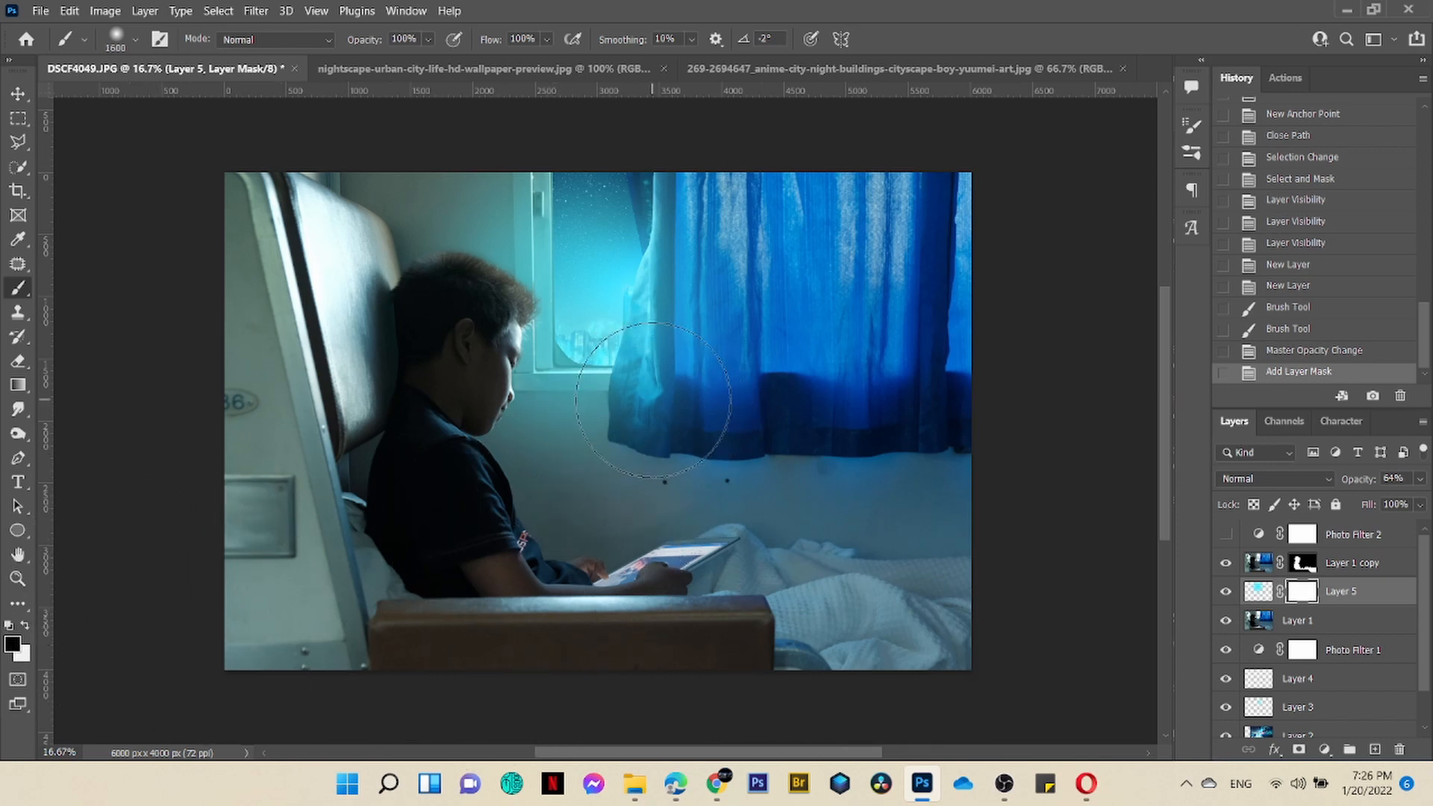
pyautogui.press('[')
pyautogui.press('[')
pyautogui.press('[')
pyautogui.moveTo(681, 225)
pyautogui.mouseDown()
pyautogui.moveTo(673, 358)
pyautogui.moveTo(697, 274)
pyautogui.moveTo(677, 415)
pyautogui.moveTo(668, 369)
pyautogui.moveTo(653, 432)
pyautogui.moveTo(693, 283)
pyautogui.moveTo(675, 275)
pyautogui.moveTo(669, 343)
pyautogui.moveTo(701, 248)
pyautogui.mouseUp()
pyautogui.click(692, 351)
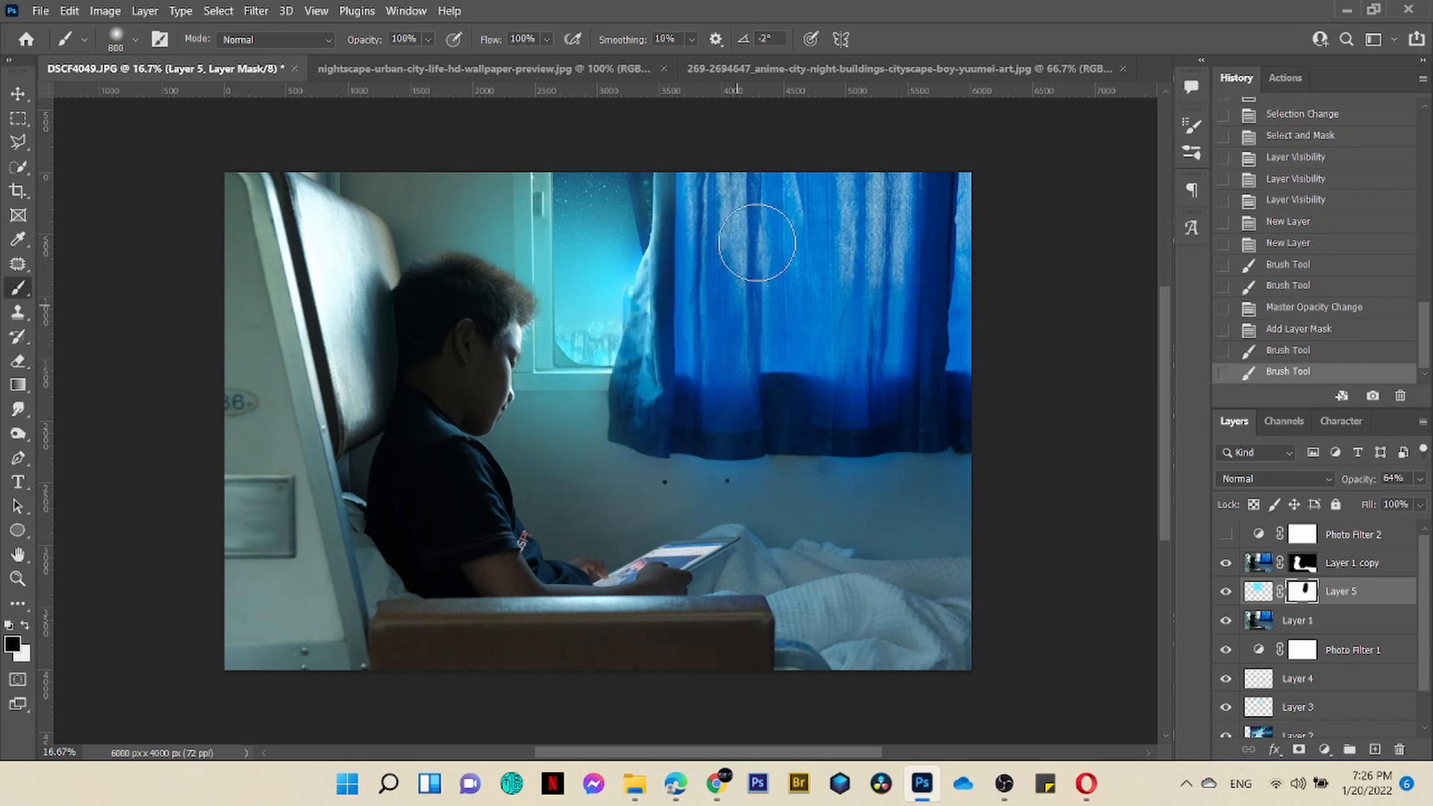
pyautogui.moveTo(681, 154)
pyautogui.mouseDown()
pyautogui.moveTo(692, 245)
pyautogui.moveTo(689, 178)
pyautogui.moveTo(679, 307)
pyautogui.mouseUp()
# Mask the remaining glow along the curtain edge beside the window using a smaller brush of about 300
pyautogui.press('[')
pyautogui.press('[')
pyautogui.press('[')
pyautogui.press('[')
pyautogui.press('[')
pyautogui.press('[')
pyautogui.press('[')
pyautogui.press('[')
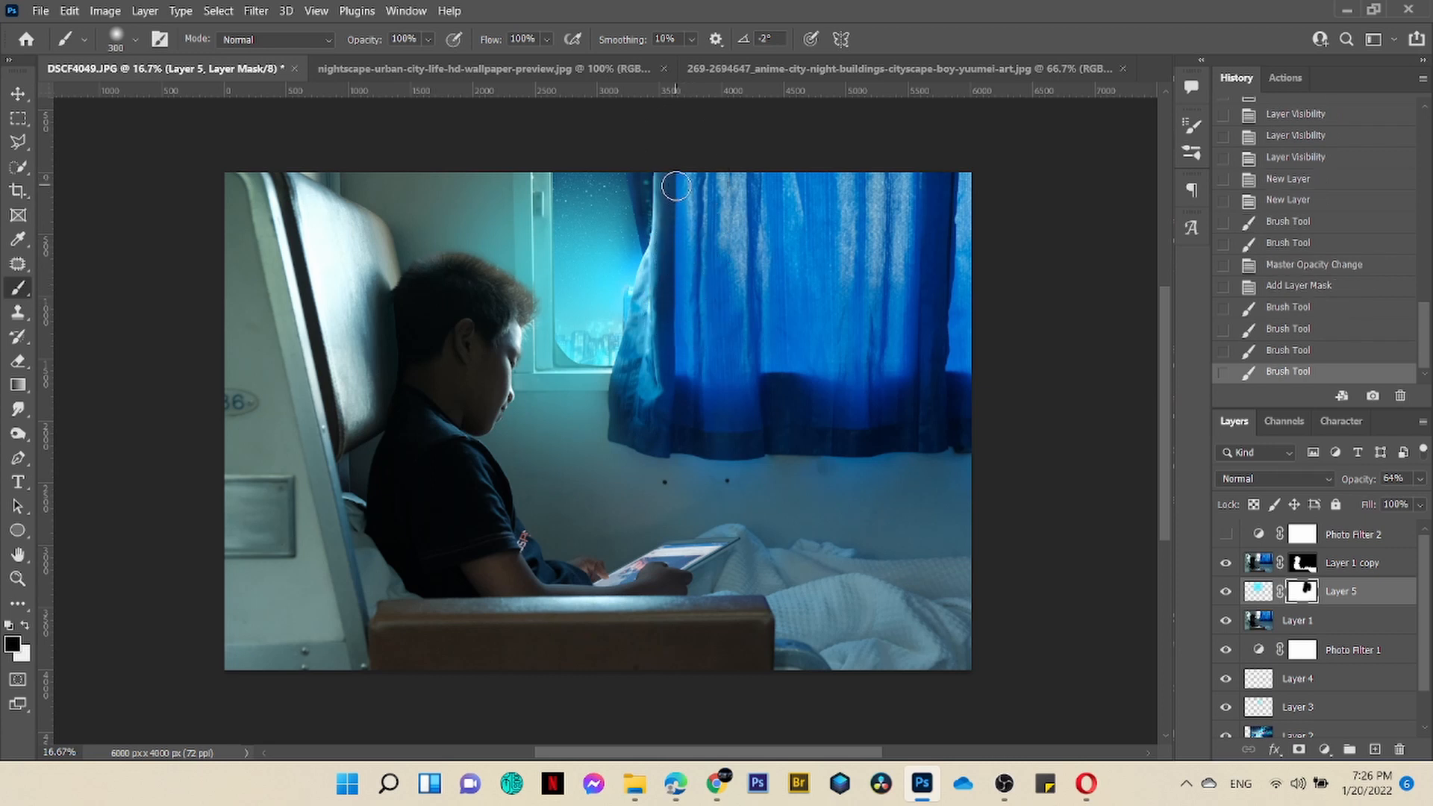
pyautogui.moveTo(658, 250); pyautogui.dragTo(644, 378)
# Compare the image with and without the cyan glow by toggling Layer 5's visibility
pyautogui.click(1225, 591)
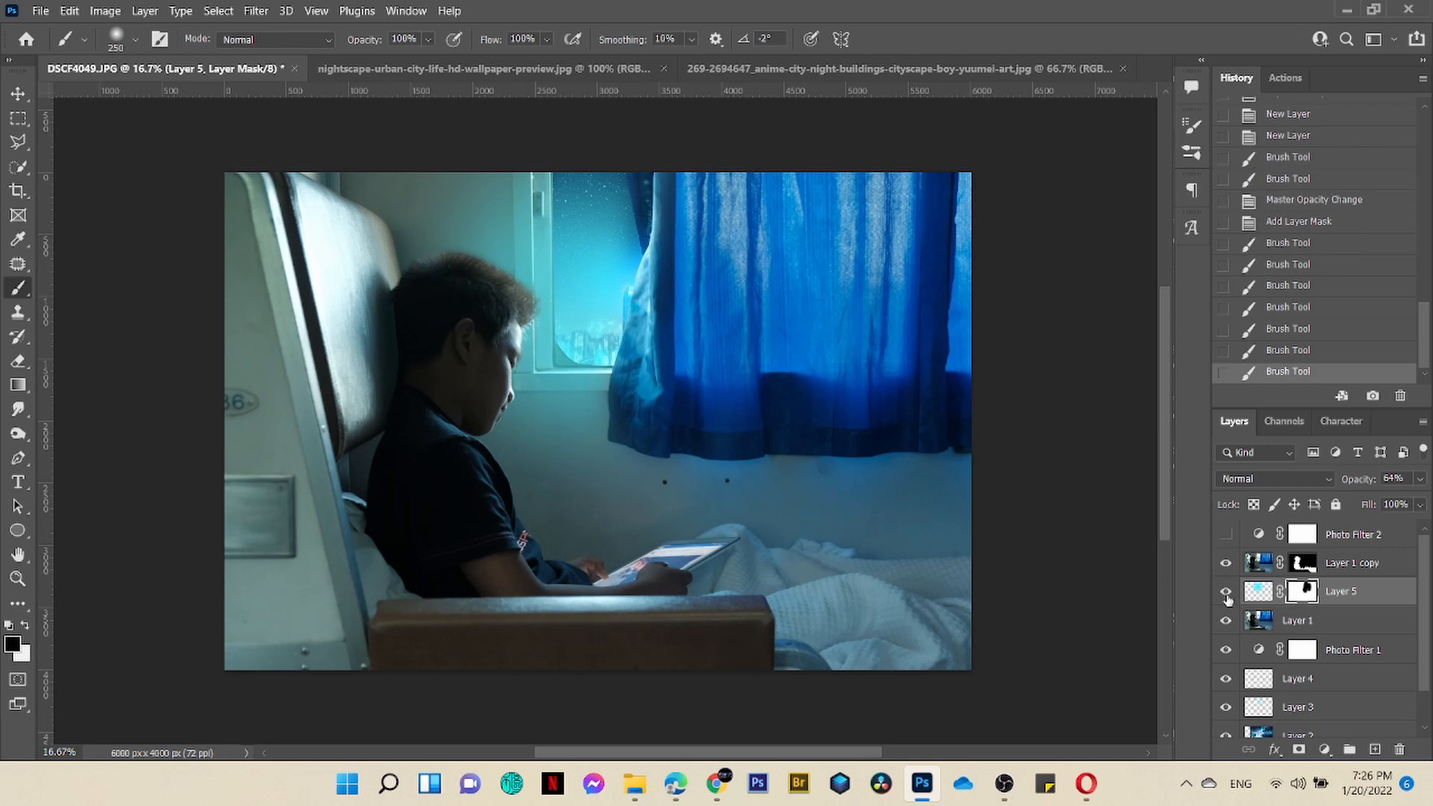
pyautogui.click(1225, 591)
pyautogui.click(1225, 591)
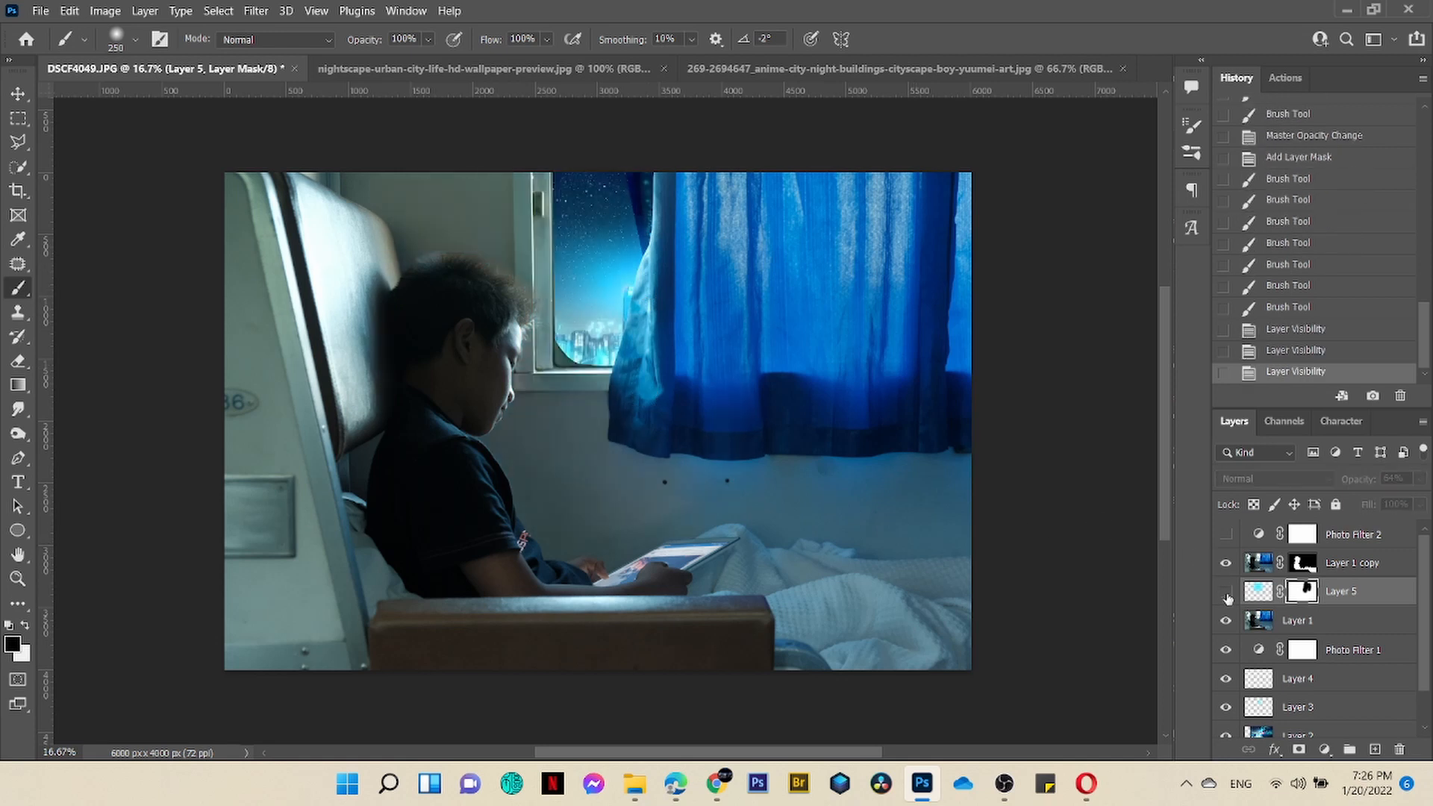
pyautogui.click(1225, 591)
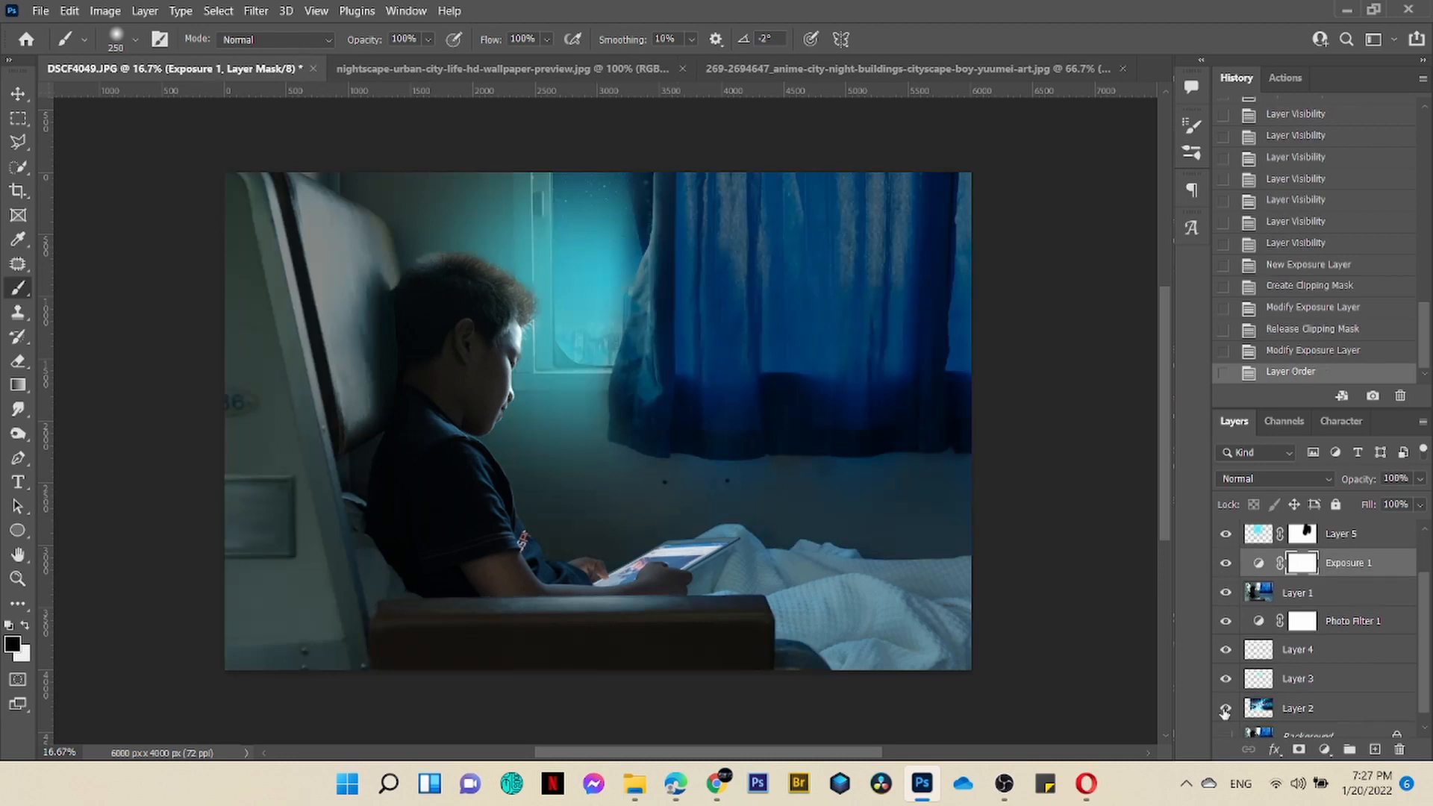
# Toggle Layer 2's visibility and hide the Exposure 1 adjustment to compare the scene without darkening
pyautogui.click(1225, 709)
pyautogui.click(1225, 708)
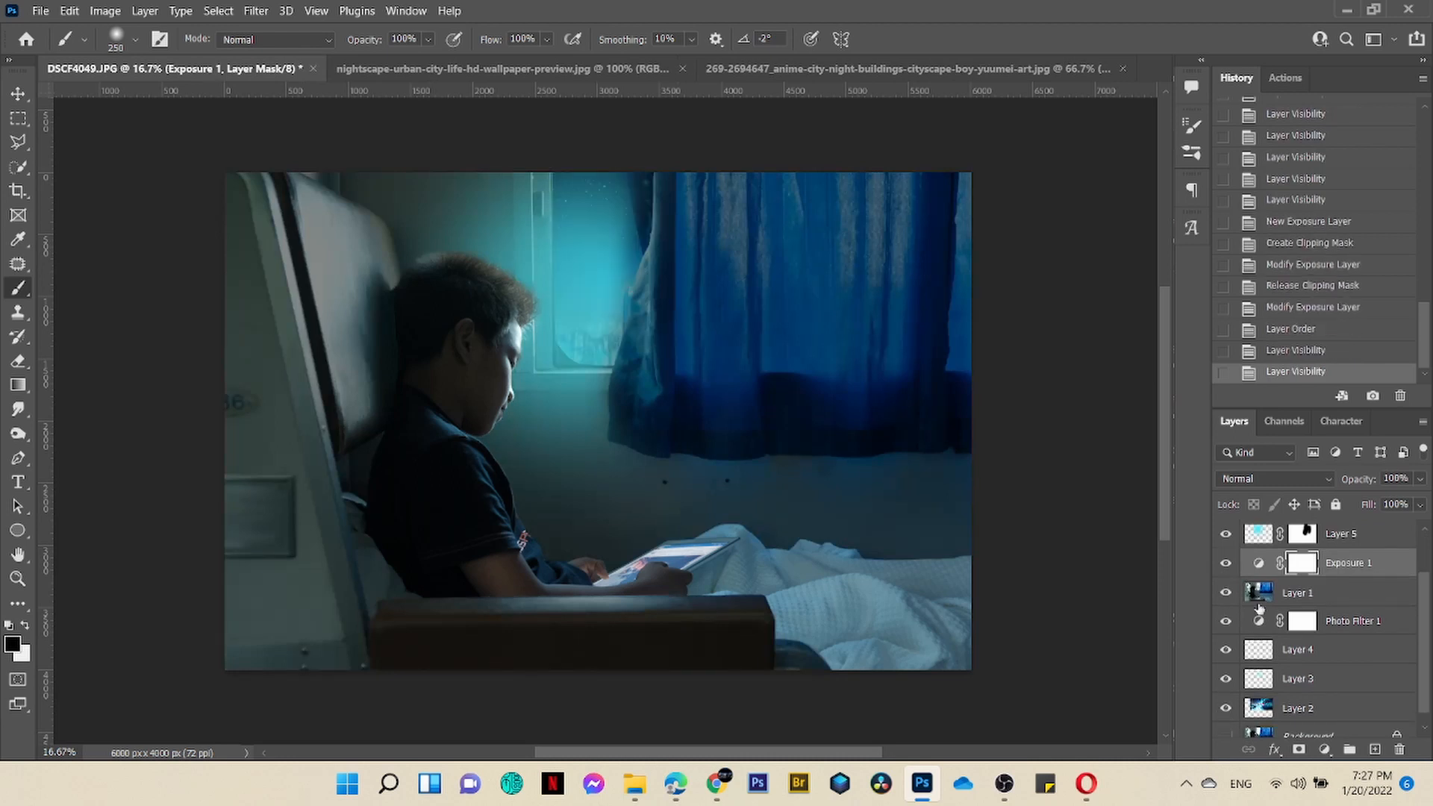
pyautogui.click(1226, 564)
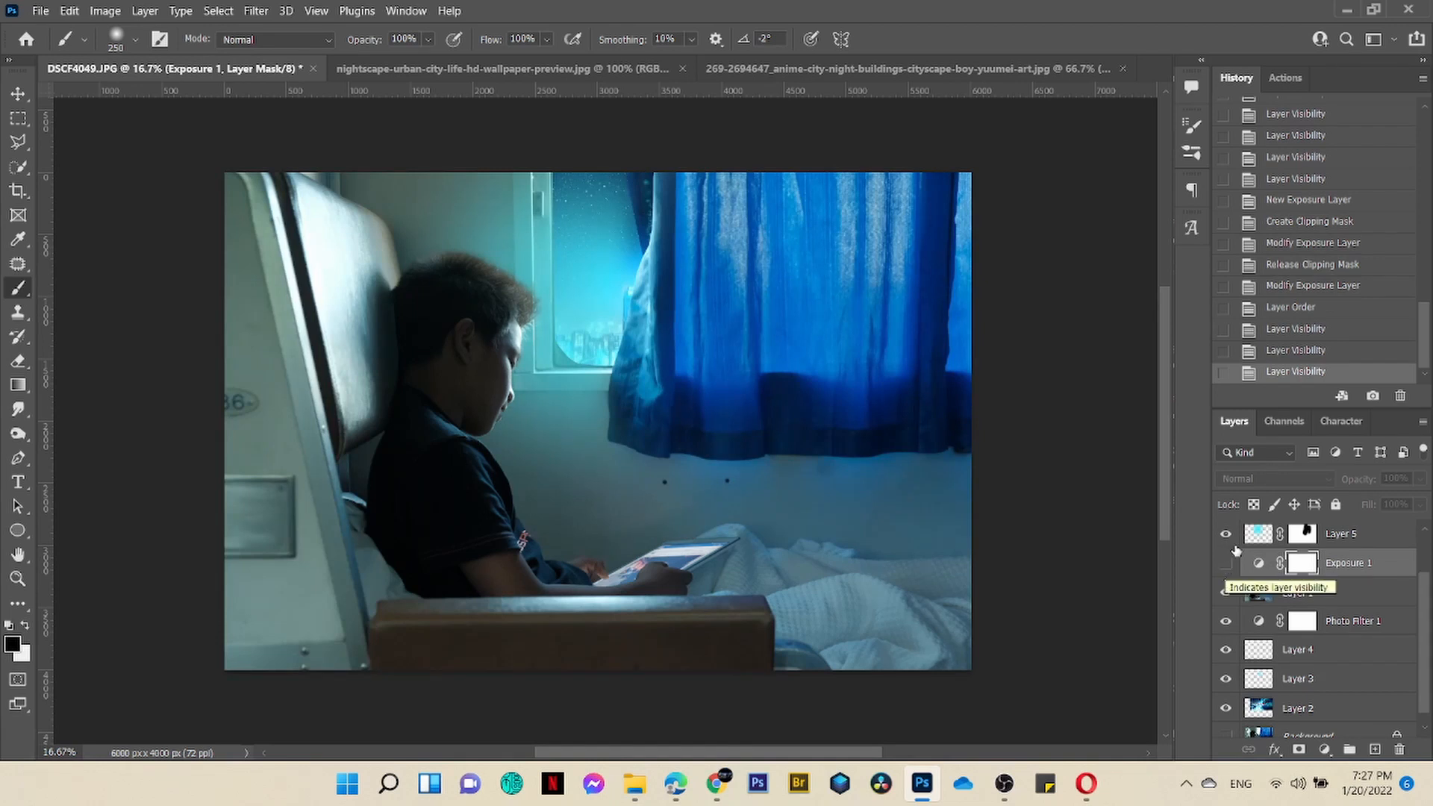
pyautogui.scroll(2, 1392, 588)
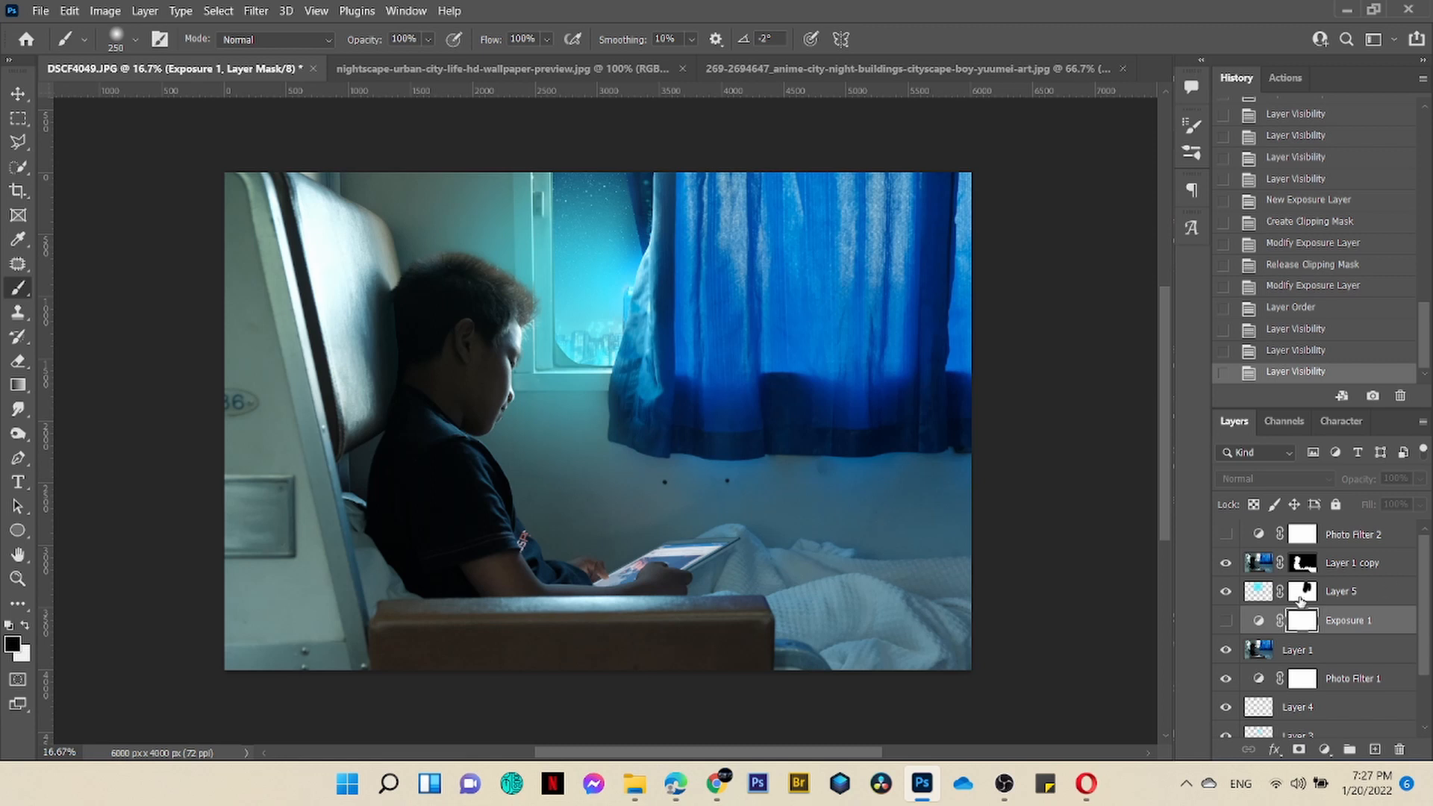
# Convert the stack of layers from Layer 5 down to Layer 2 into a single smart object
pyautogui.click(1343, 593)
pyautogui.scroll(-3, 1349, 685)
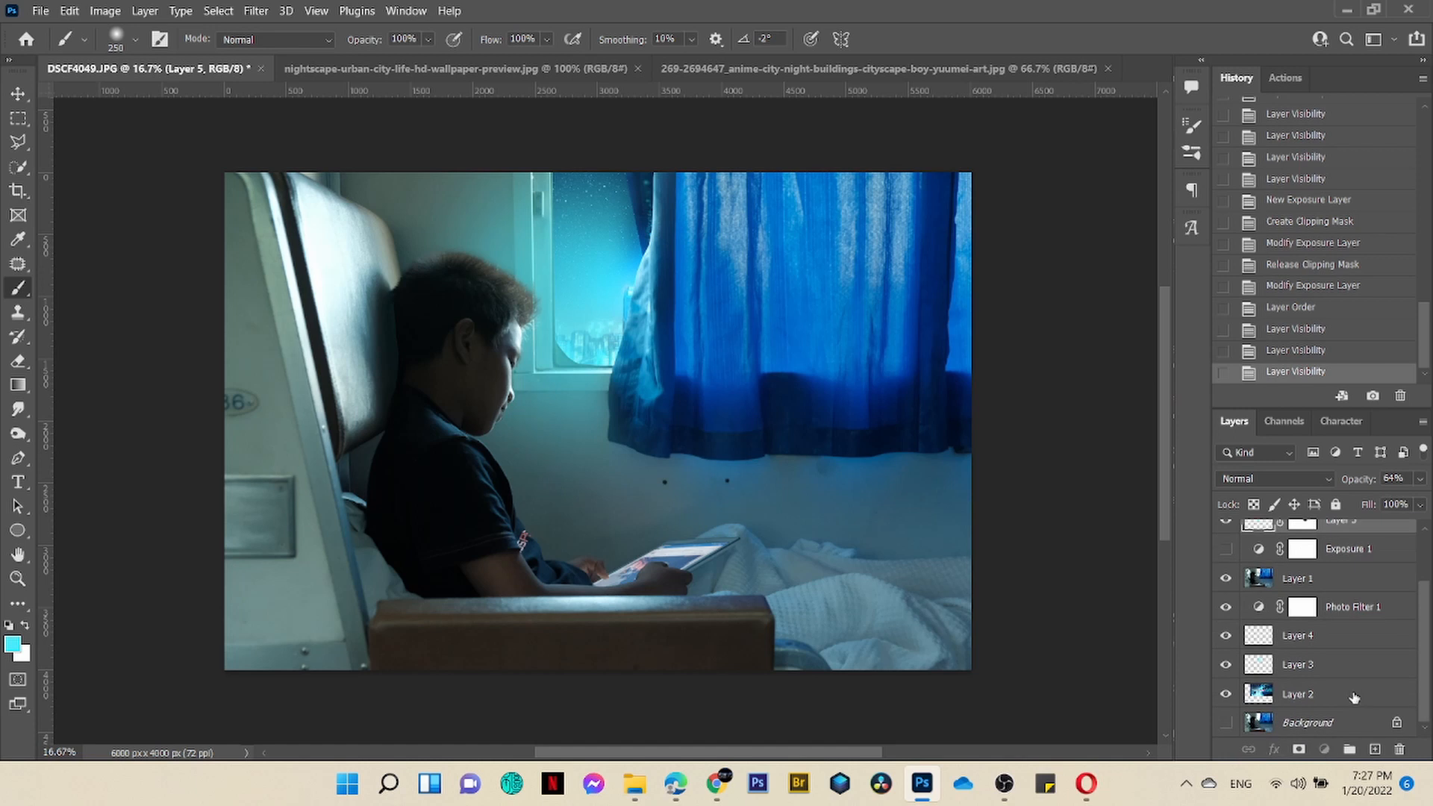
pyautogui.keyDown('shift'); pyautogui.click(1353, 697); pyautogui.keyUp('shift')
pyautogui.rightClick(1353, 697)
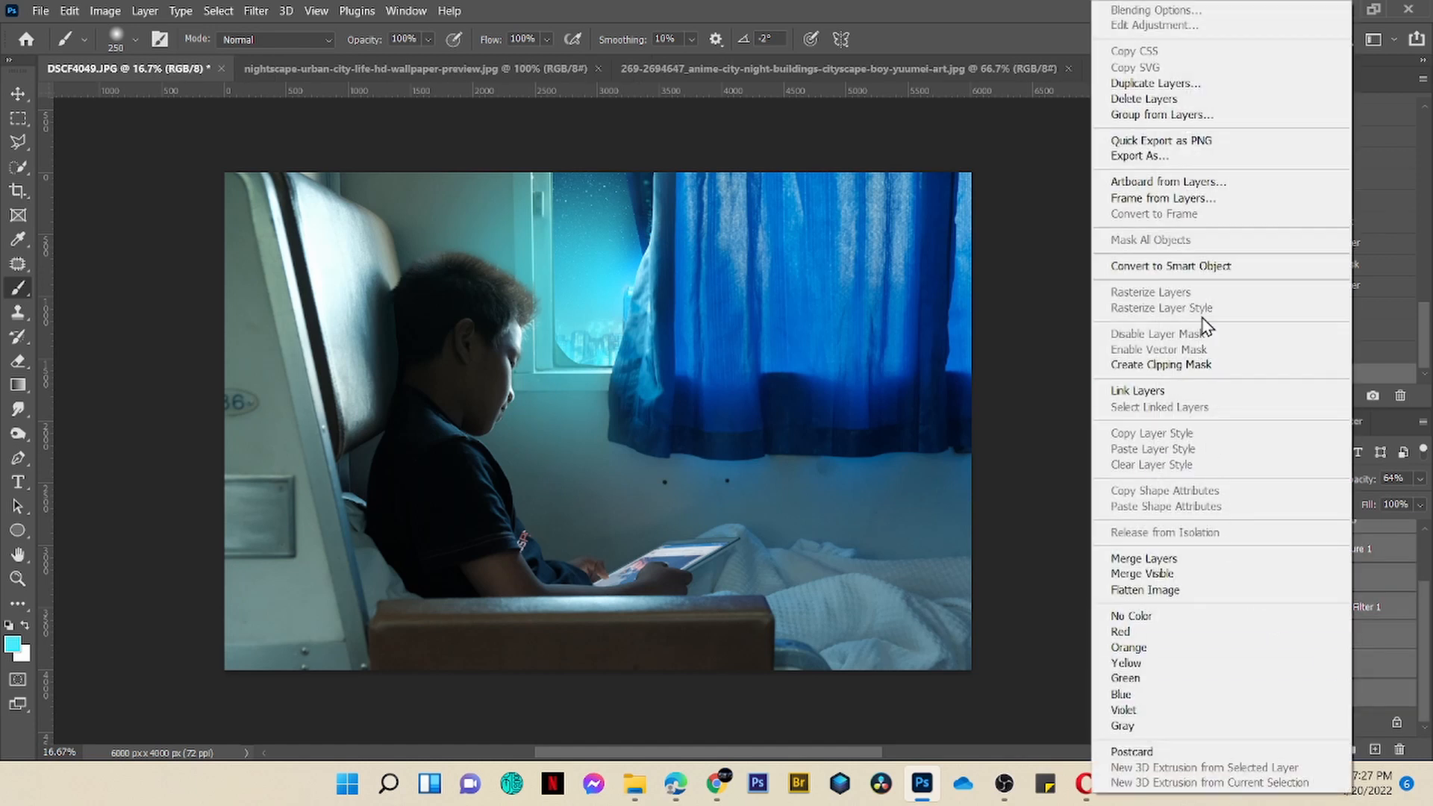
pyautogui.click(1209, 269)
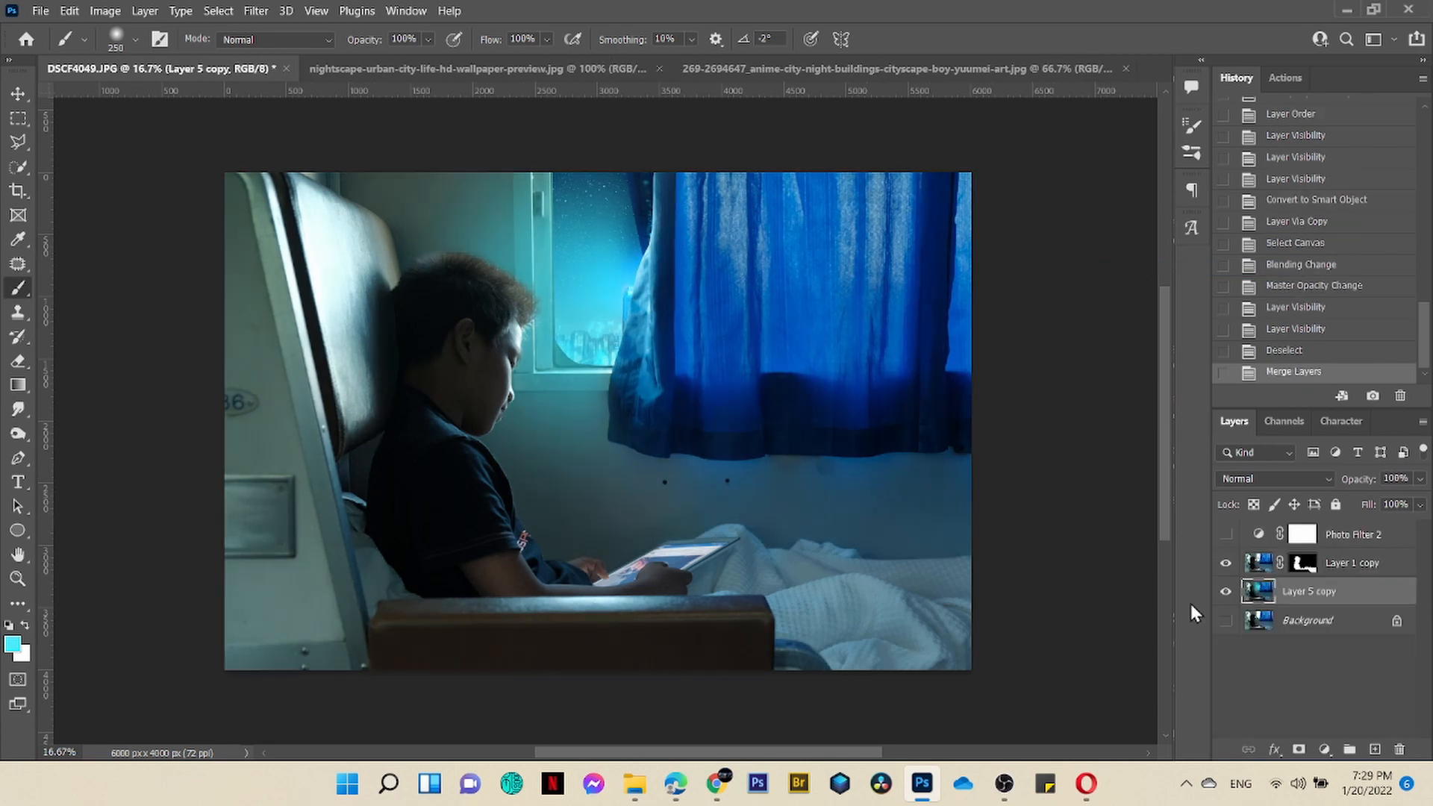
# Duplicate the Layer 5 copy layer, then copy its Red channel and paste it as a new layer above the duplicate
pyautogui.hotkey('ctrl', 'j')
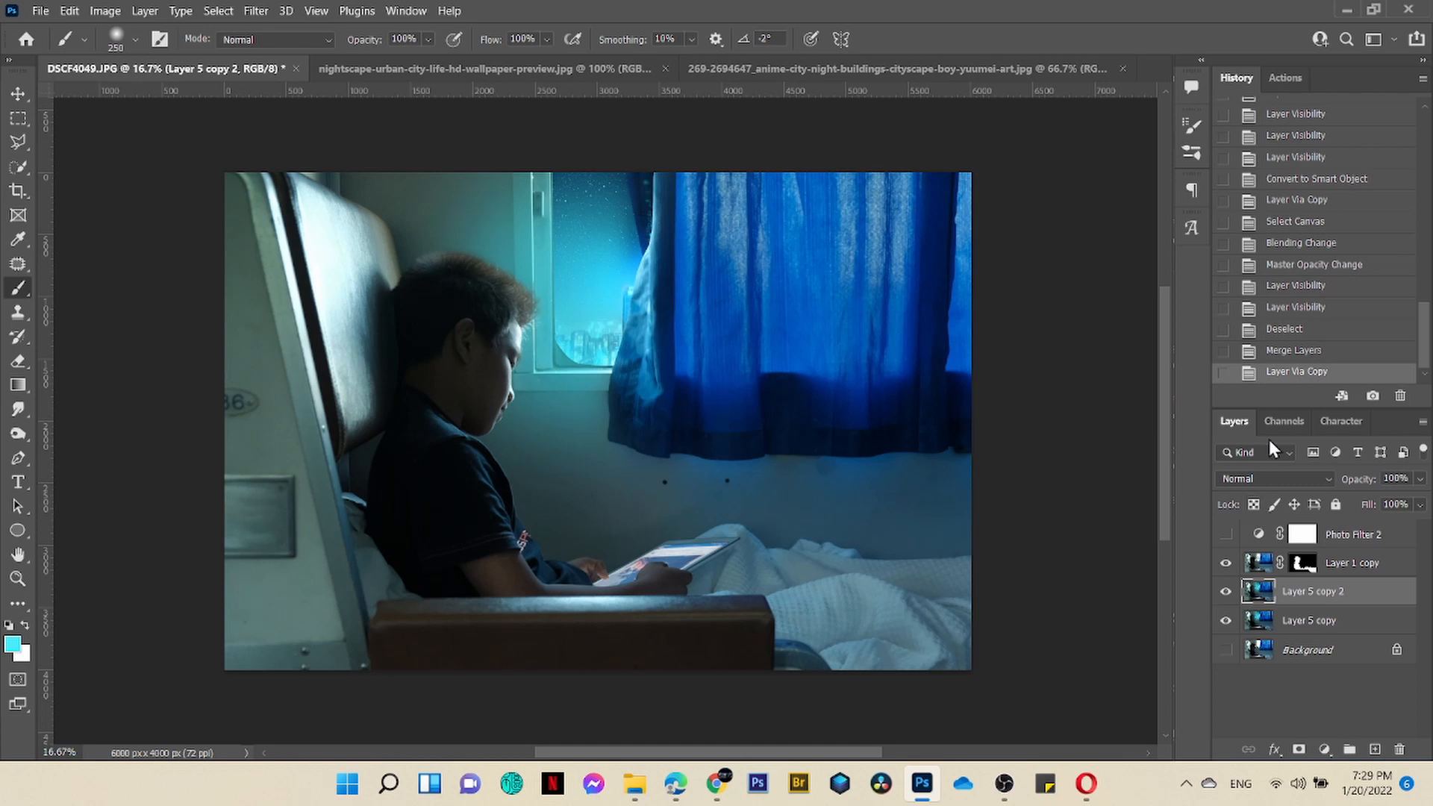
pyautogui.click(1279, 421)
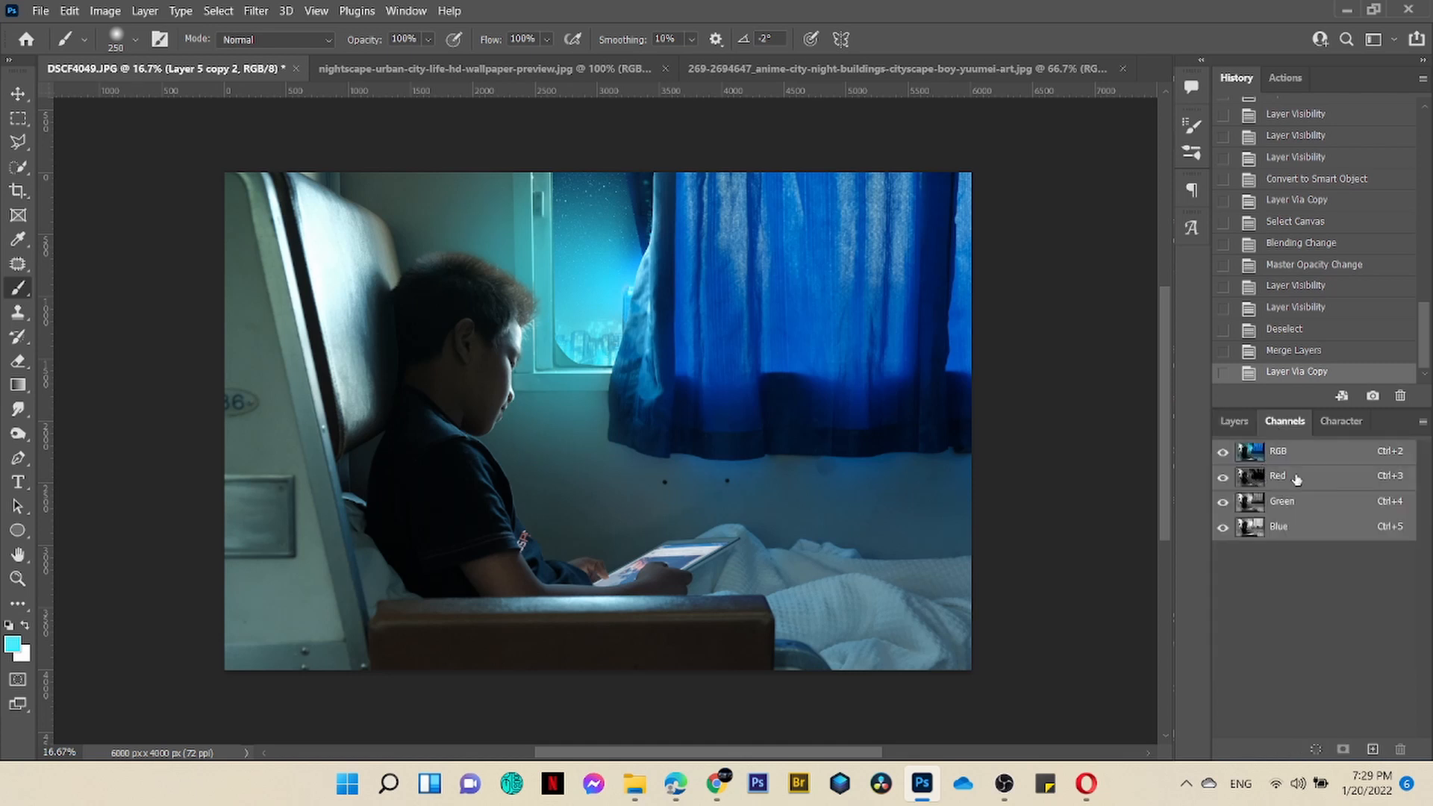
pyautogui.click(1296, 479)
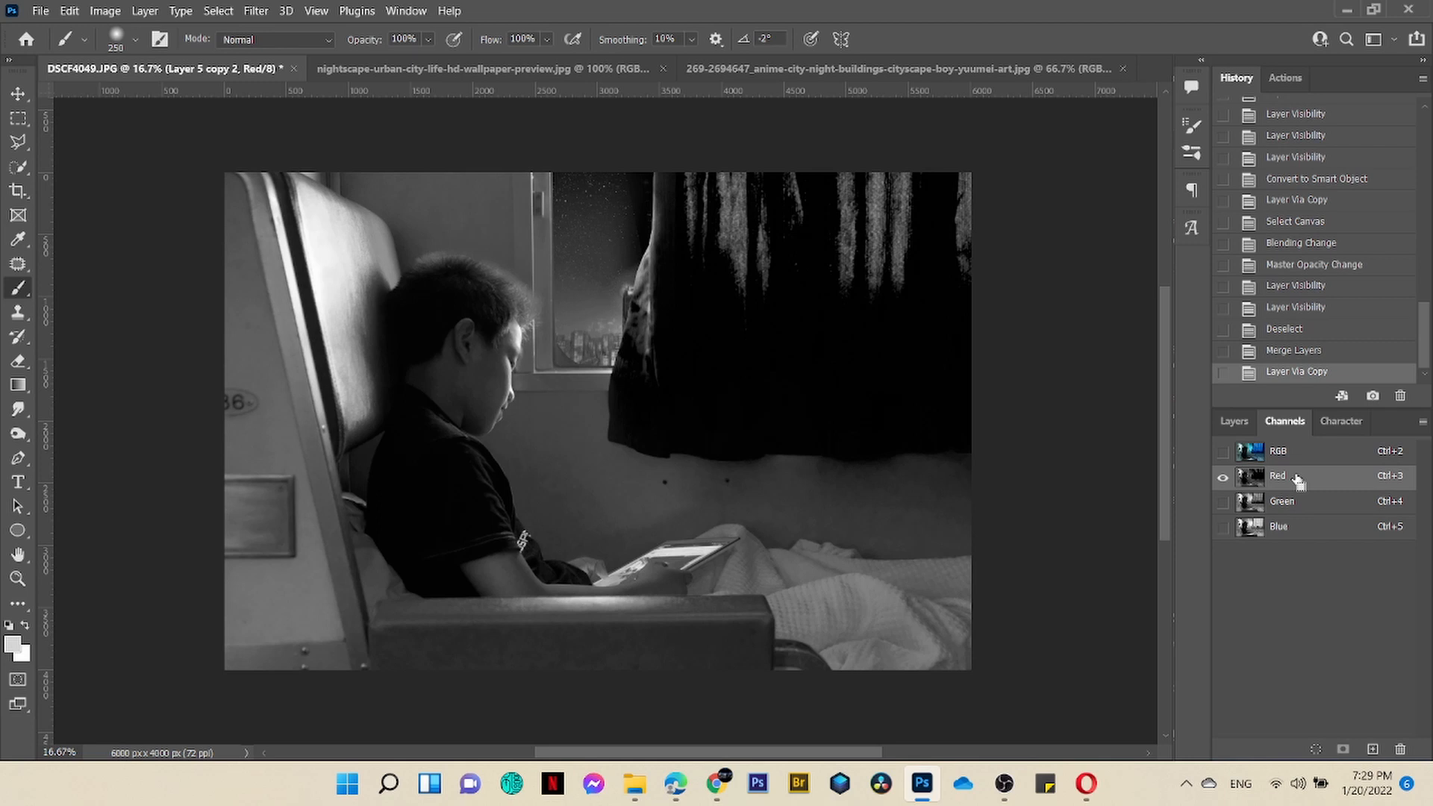
pyautogui.hotkey('ctrl', 'a')
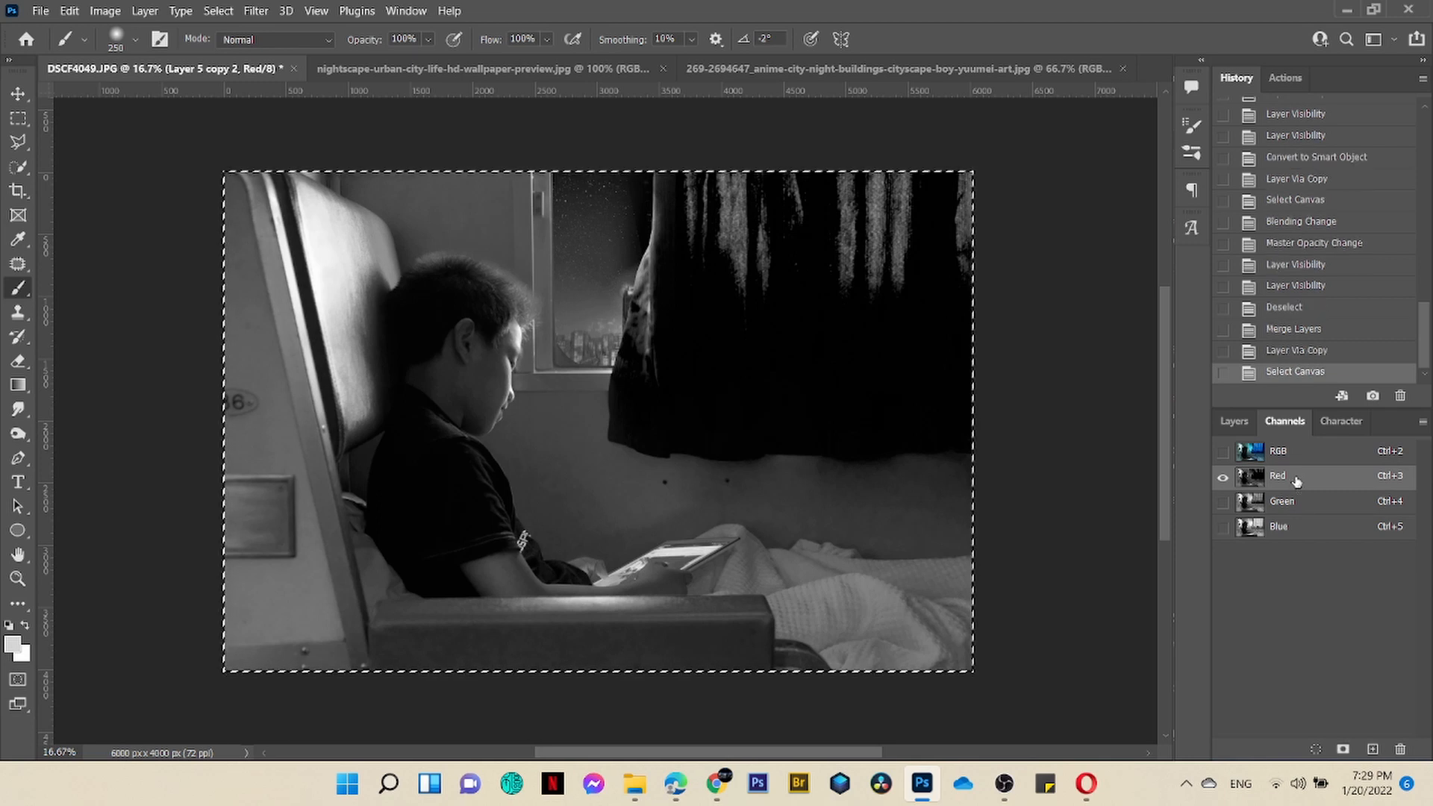
pyautogui.click(1307, 452)
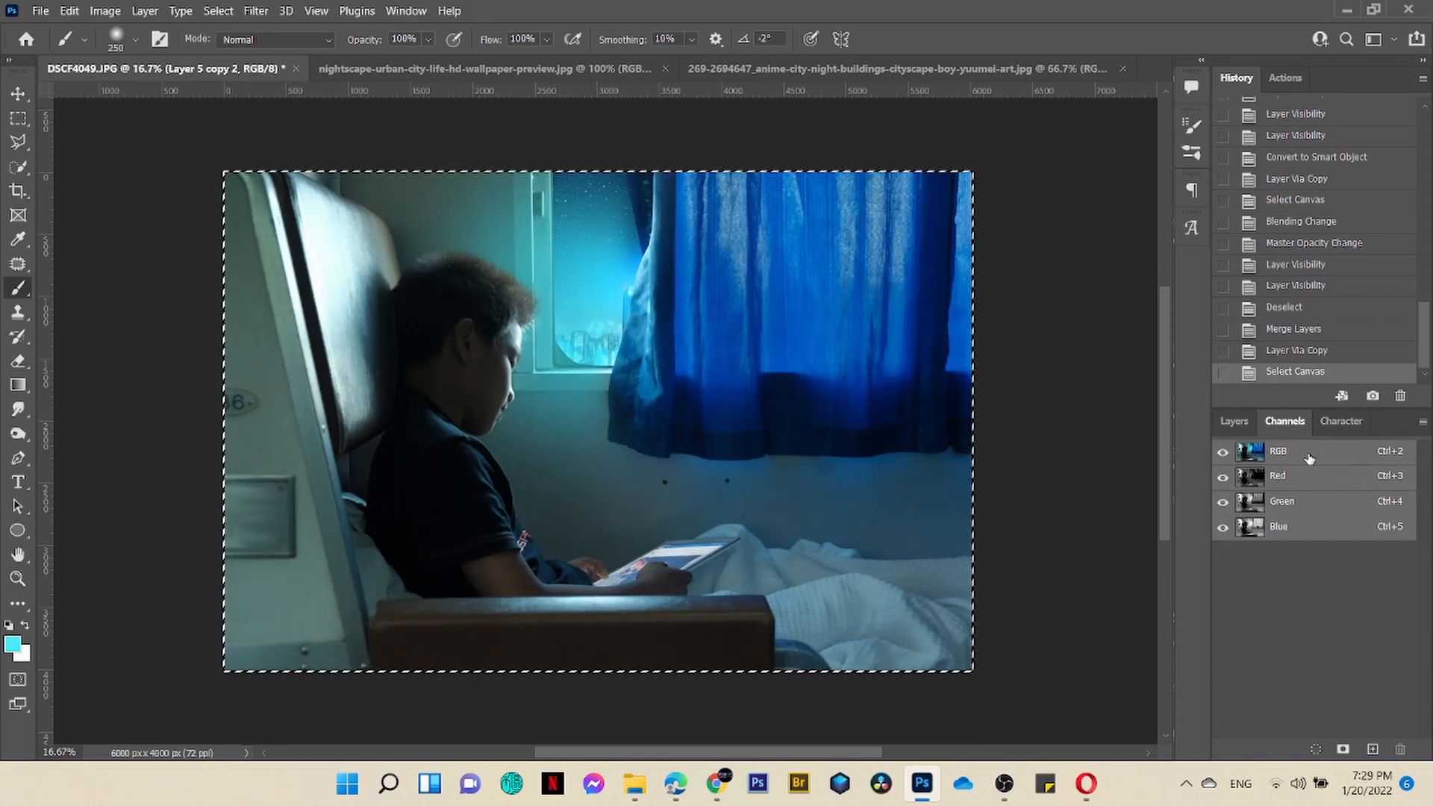
pyautogui.click(1235, 421)
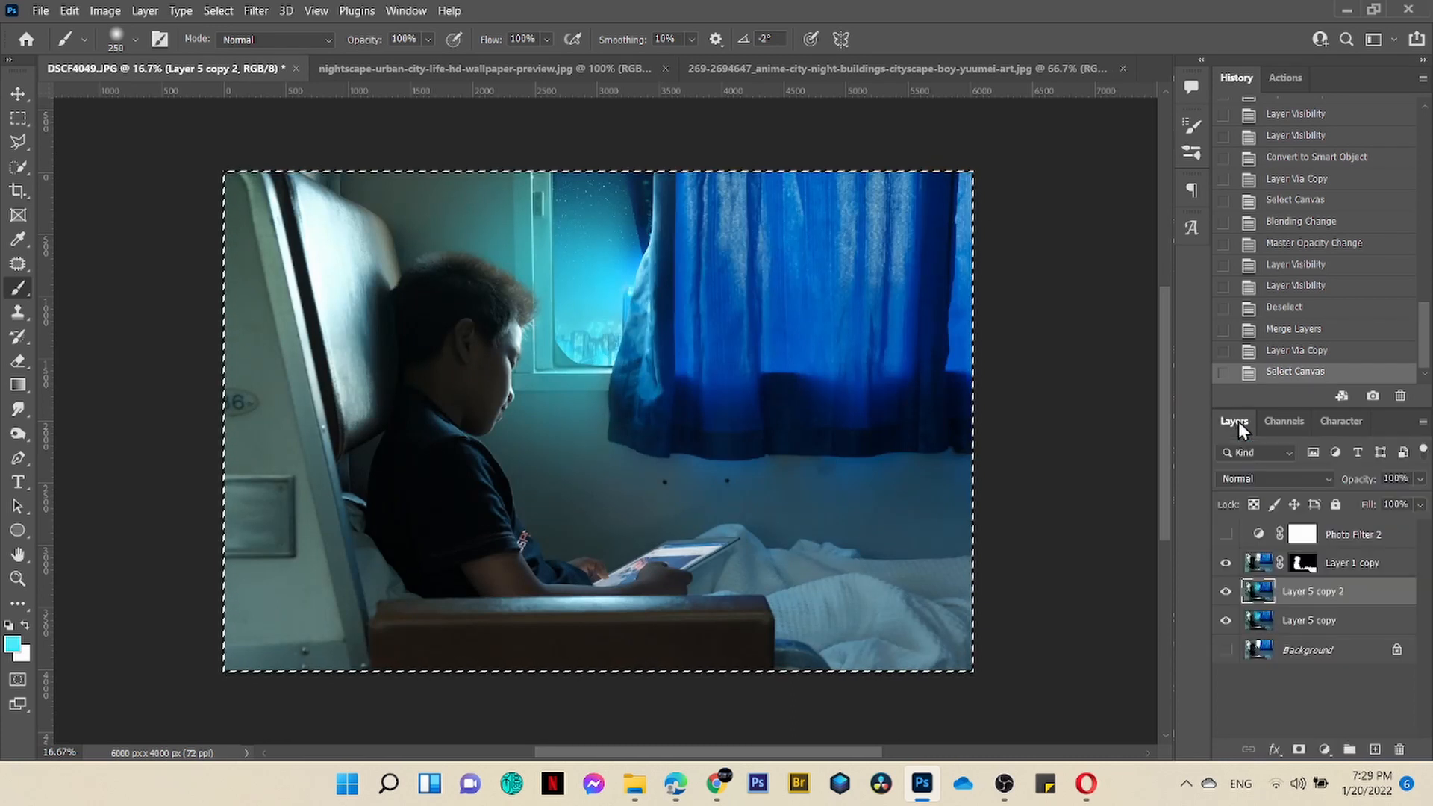
pyautogui.hotkey('ctrl', 'v')
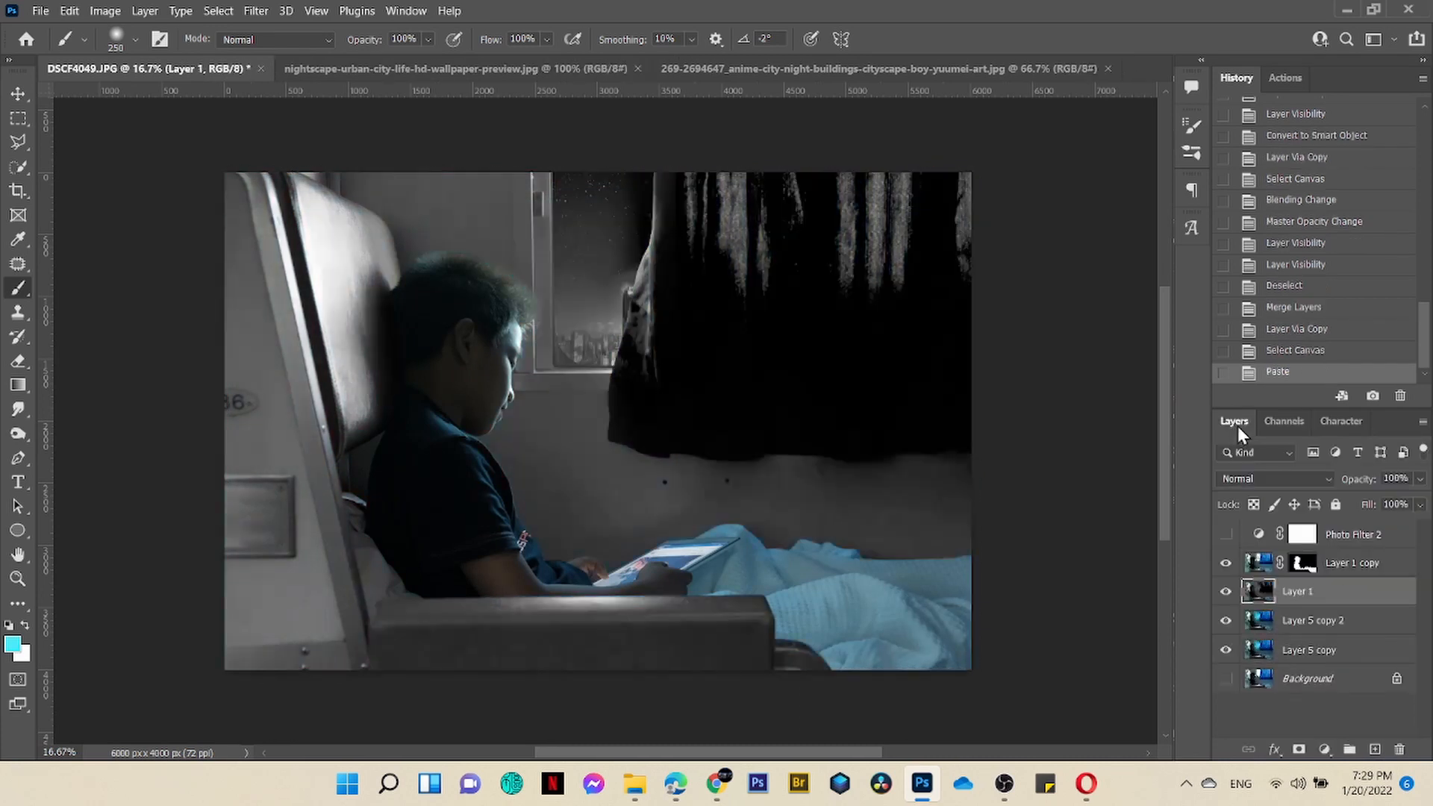
# Set the pasted grayscale Layer 1 to Multiply blending at 58% opacity
pyautogui.click(1324, 478)
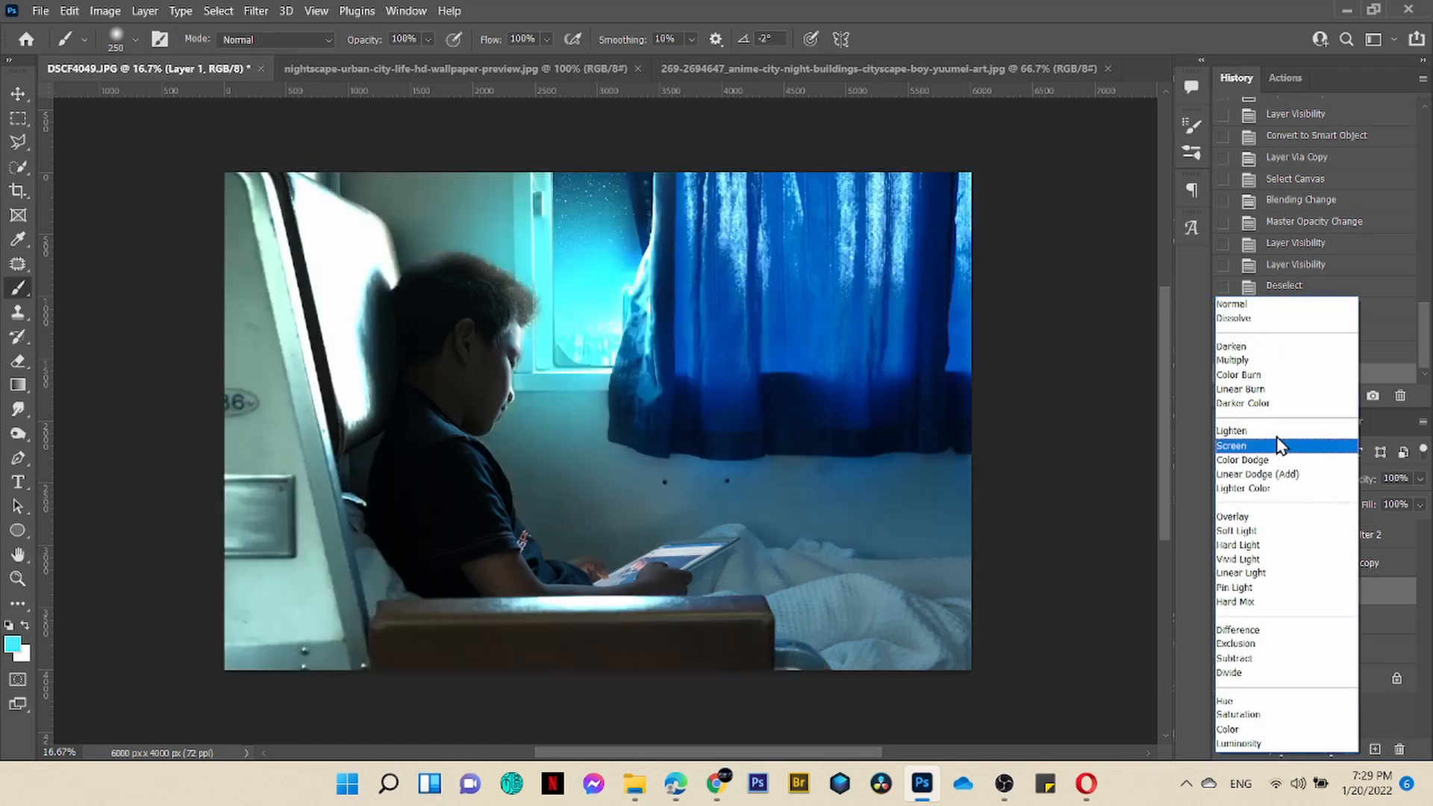
pyautogui.click(1261, 361)
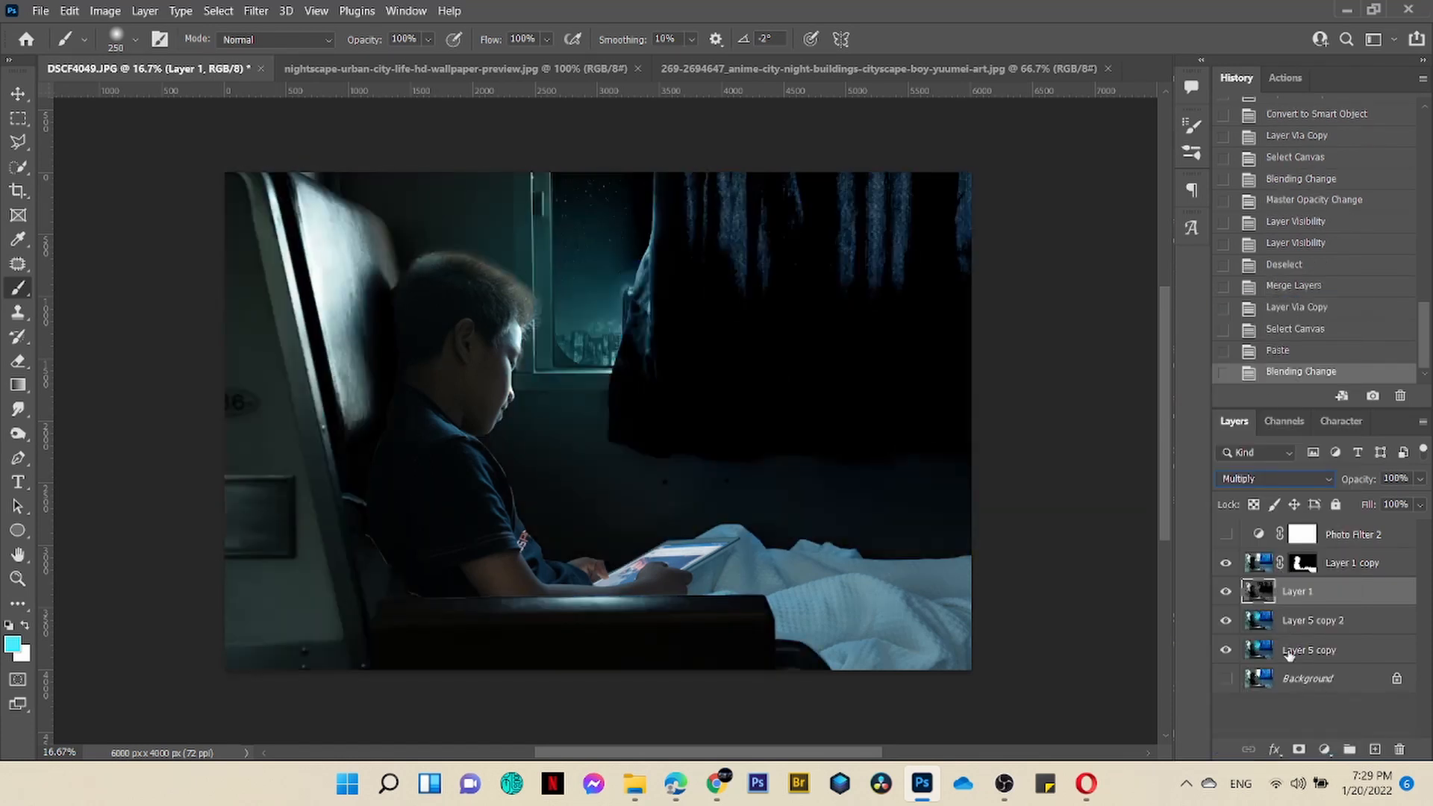
pyautogui.click(1420, 478)
pyautogui.moveTo(1397, 503); pyautogui.dragTo(1396, 503)
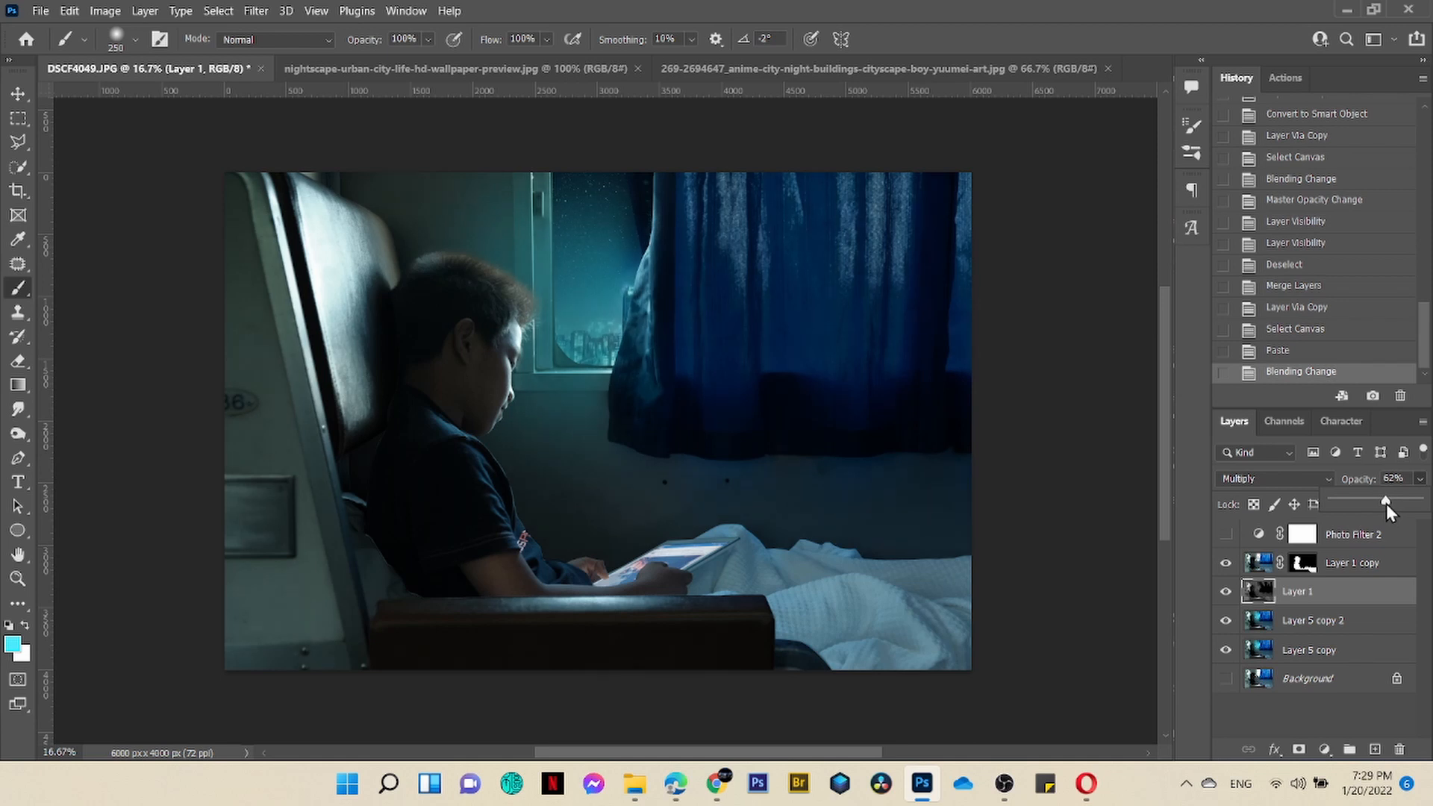
pyautogui.moveTo(1383, 504); pyautogui.dragTo(1381, 504)
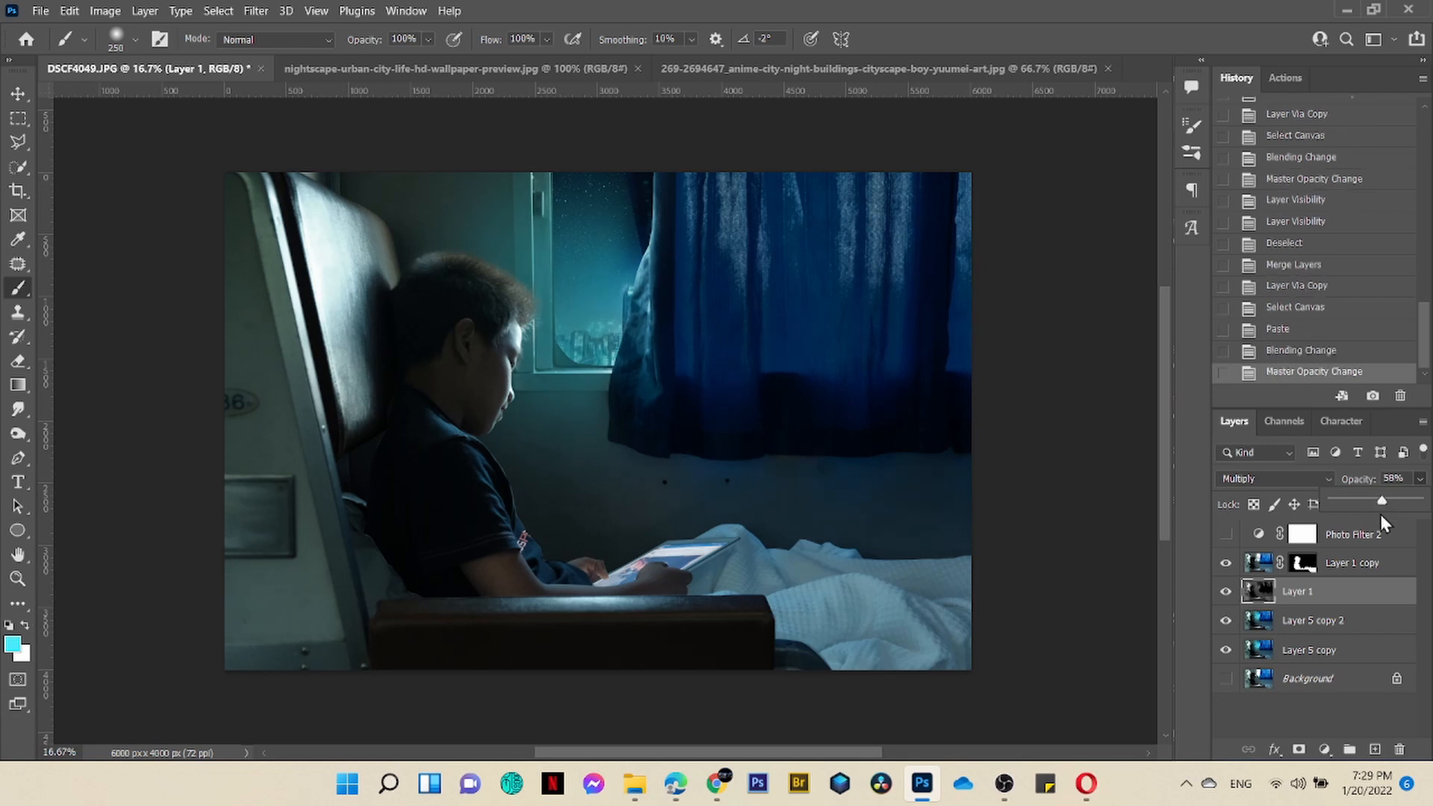
# Add a mask to Layer 1 and paint black over the curtain with a brush enlarged to about 700 at 30% opacity
pyautogui.click(1299, 749)
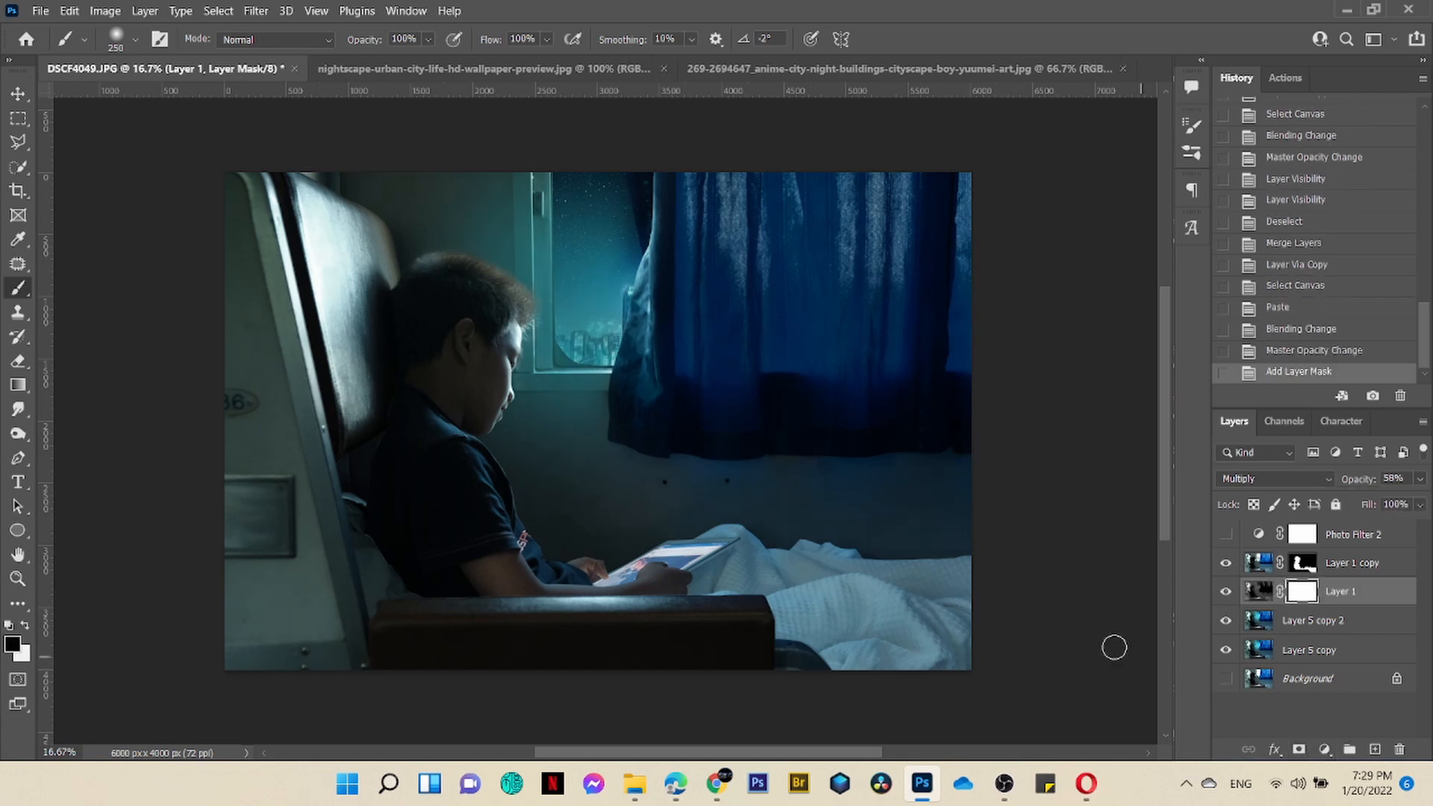
pyautogui.press(']')
pyautogui.press(']')
pyautogui.press(']')
pyautogui.press(']')
pyautogui.press(']')
pyautogui.click(428, 40)
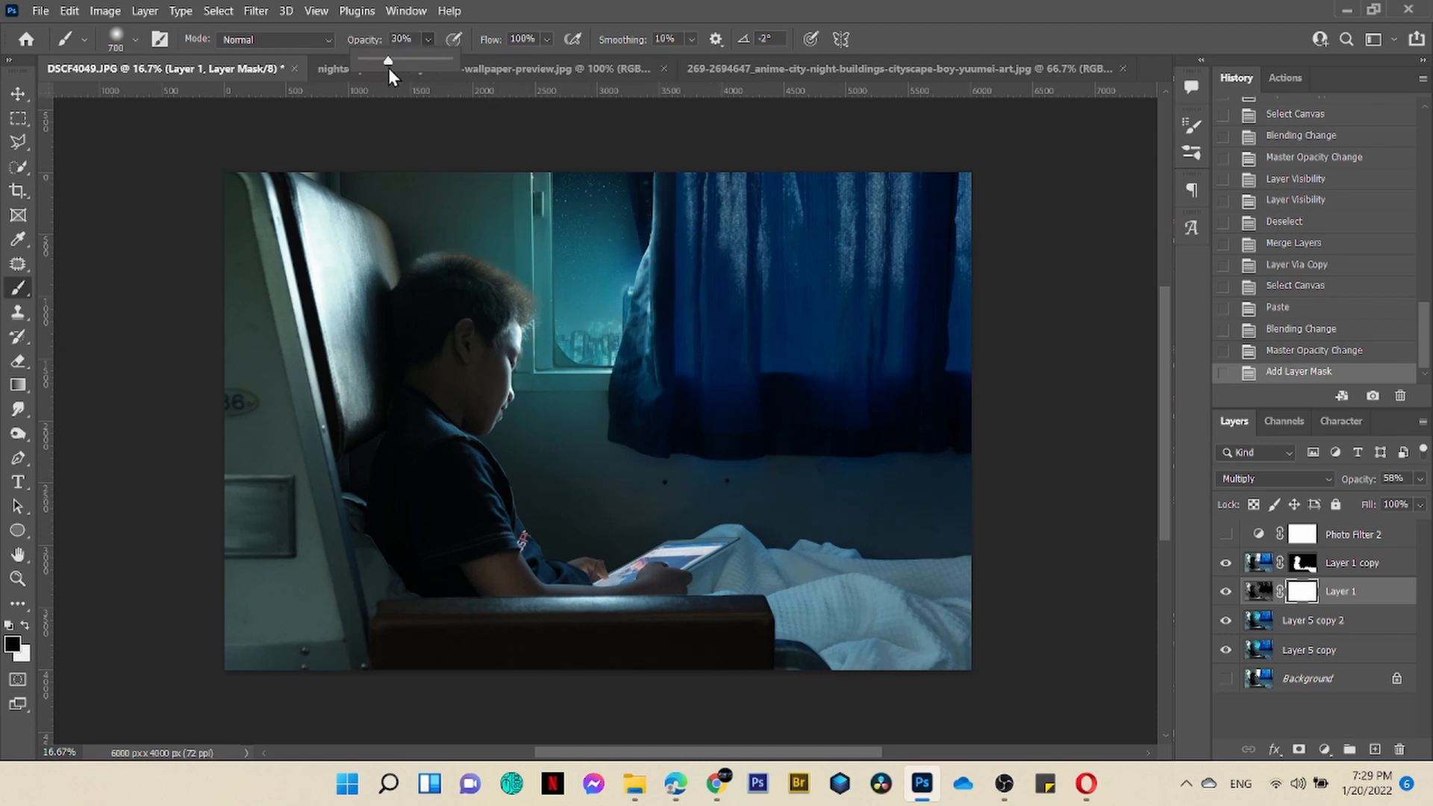
pyautogui.click(958, 383)
pyautogui.moveTo(737, 211)
pyautogui.mouseDown()
pyautogui.moveTo(714, 386)
pyautogui.moveTo(703, 175)
pyautogui.mouseUp()
# Lower the brush opacity to 17% and brighten the curtain and night window by painting black on Layer 1's mask
pyautogui.click(428, 39)
pyautogui.moveTo(438, 61); pyautogui.dragTo(423, 61)
pyautogui.click(680, 358)
pyautogui.moveTo(681, 358); pyautogui.dragTo(655, 324)
pyautogui.moveTo(748, 202)
pyautogui.mouseDown()
pyautogui.moveTo(827, 404)
pyautogui.moveTo(871, 218)
pyautogui.mouseUp()
pyautogui.moveTo(631, 212)
pyautogui.mouseDown()
pyautogui.moveTo(586, 291)
pyautogui.moveTo(627, 371)
pyautogui.mouseUp()
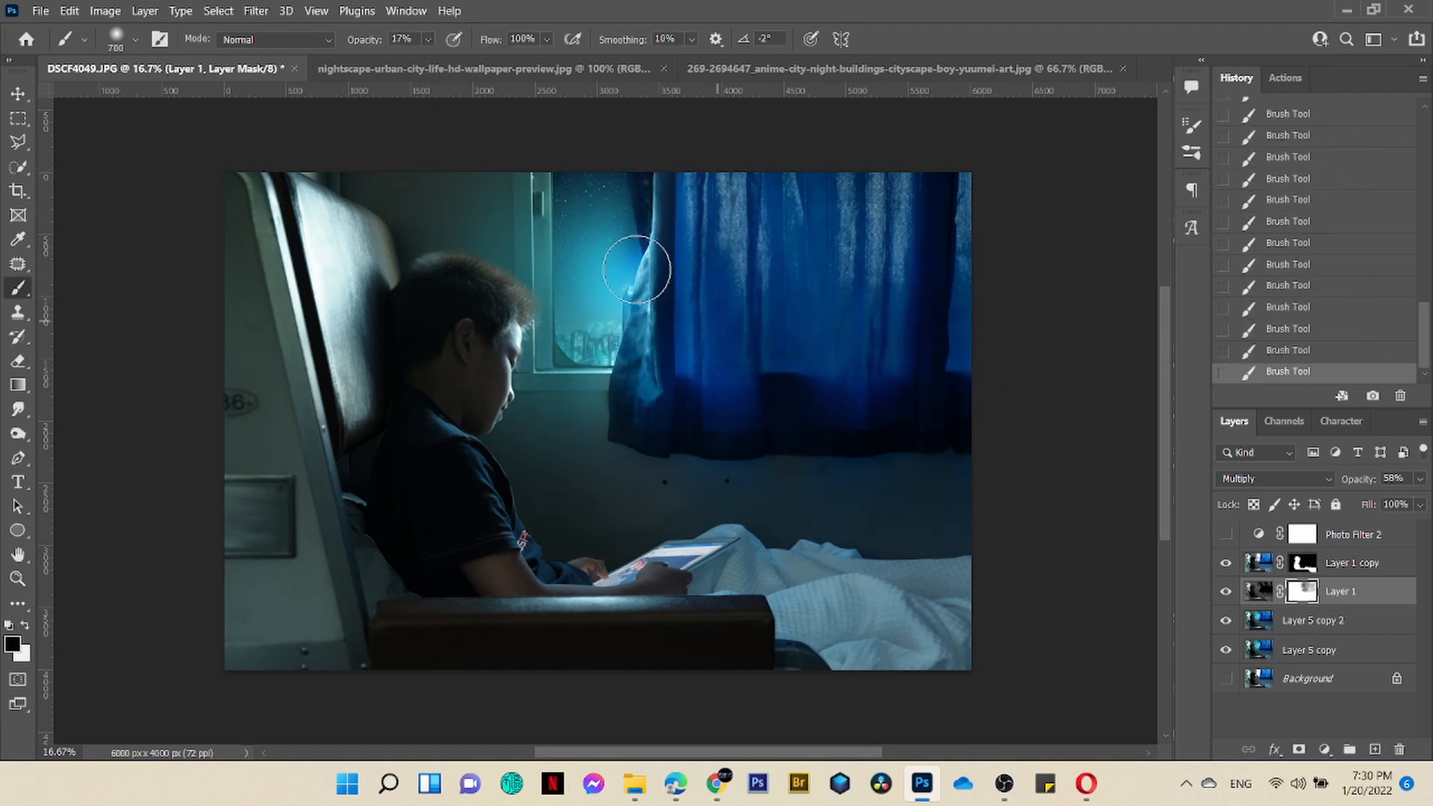
pyautogui.moveTo(636, 269); pyautogui.dragTo(595, 352)
pyautogui.moveTo(595, 352)
pyautogui.mouseDown()
pyautogui.moveTo(522, 235)
pyautogui.moveTo(546, 323)
pyautogui.moveTo(664, 251)
pyautogui.moveTo(590, 396)
pyautogui.moveTo(731, 384)
pyautogui.moveTo(639, 253)
pyautogui.moveTo(623, 180)
pyautogui.mouseUp()
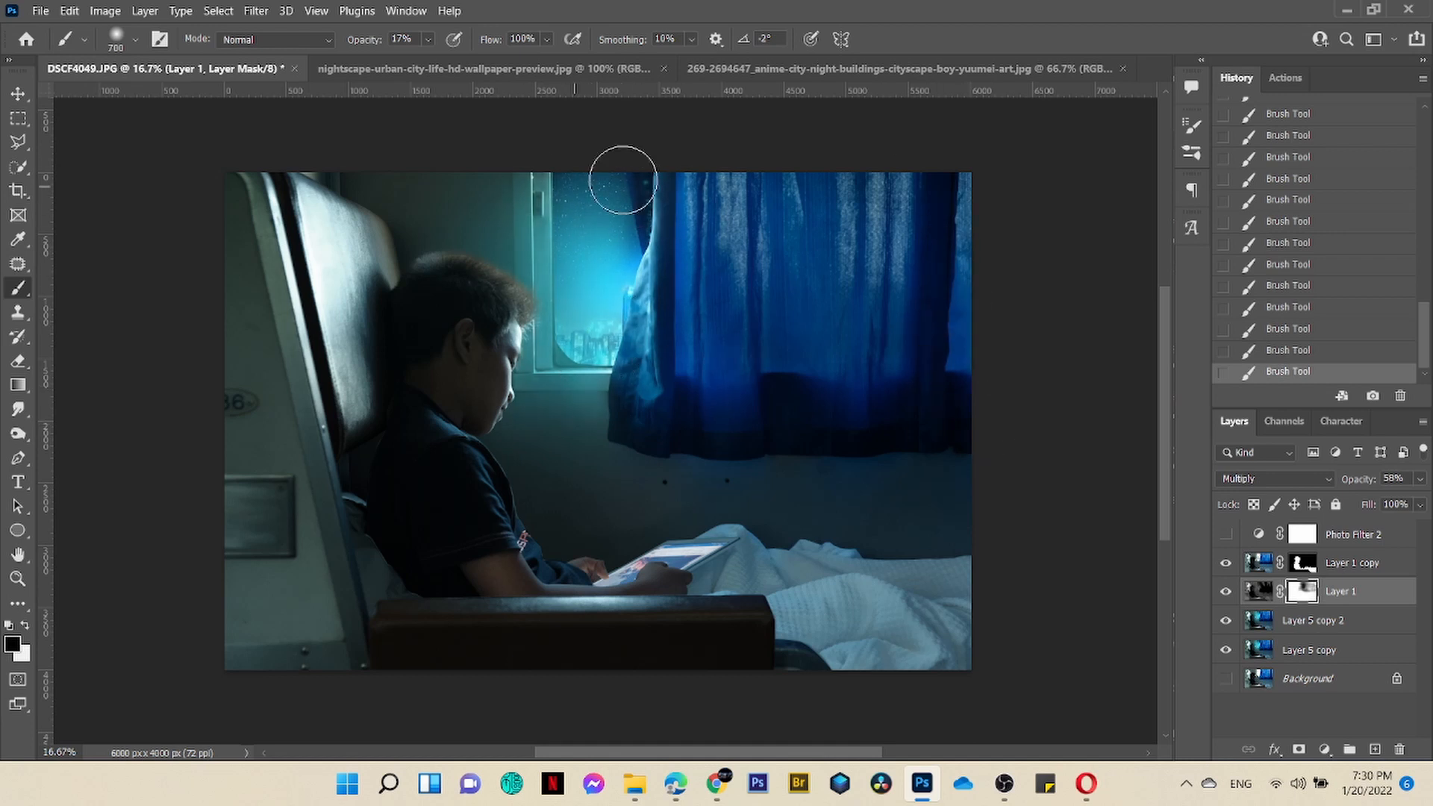
# Merge the masked Layer 1 with Layer 5 copy 2
pyautogui.keyDown('shift'); pyautogui.click(1358, 620); pyautogui.keyUp('shift')
pyautogui.rightClick(1359, 622)
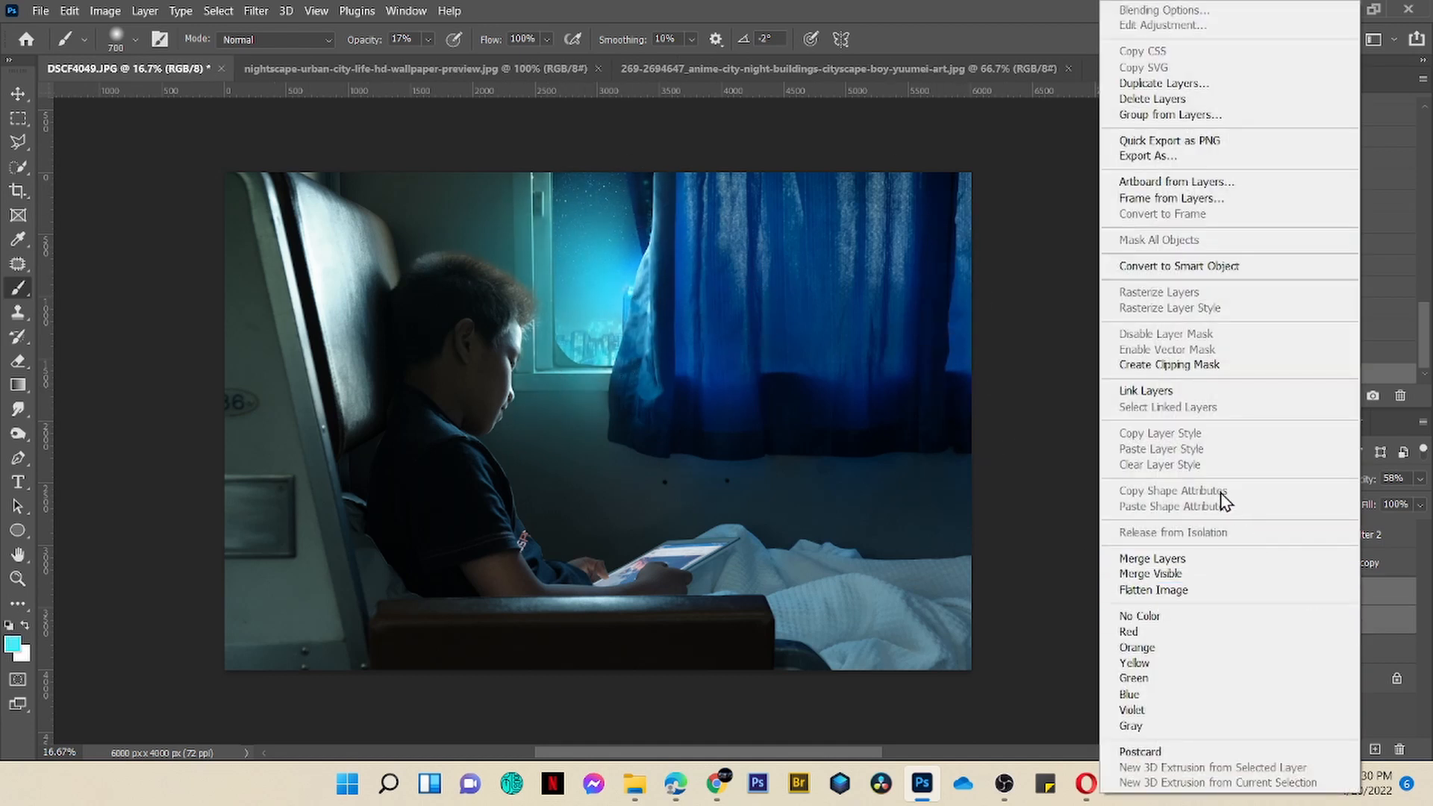
pyautogui.click(1192, 561)
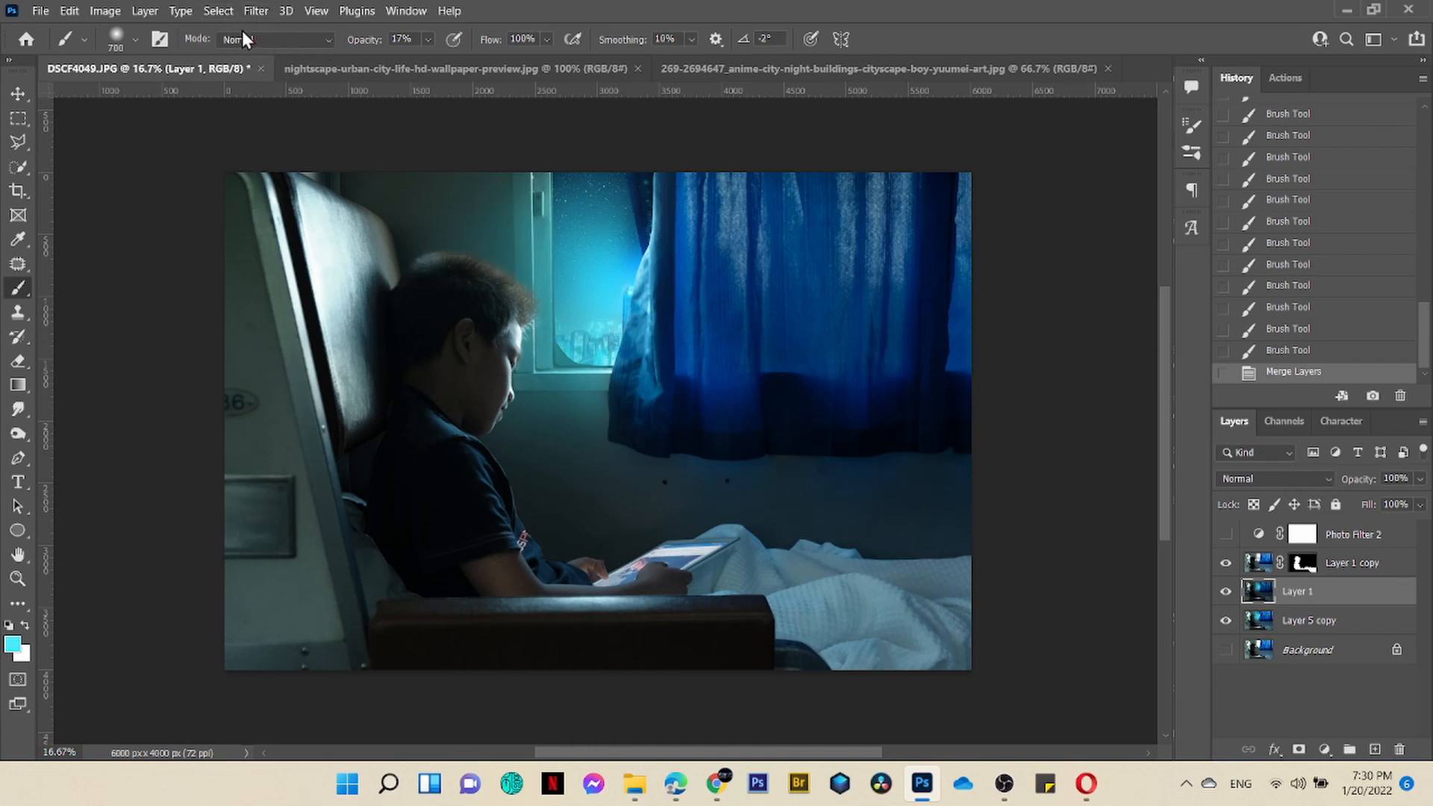
# Apply a Gaussian Blur to the merged Layer 1, using a radius somewhat below 133 pixels
pyautogui.click(255, 11)
pyautogui.moveTo(291, 234)
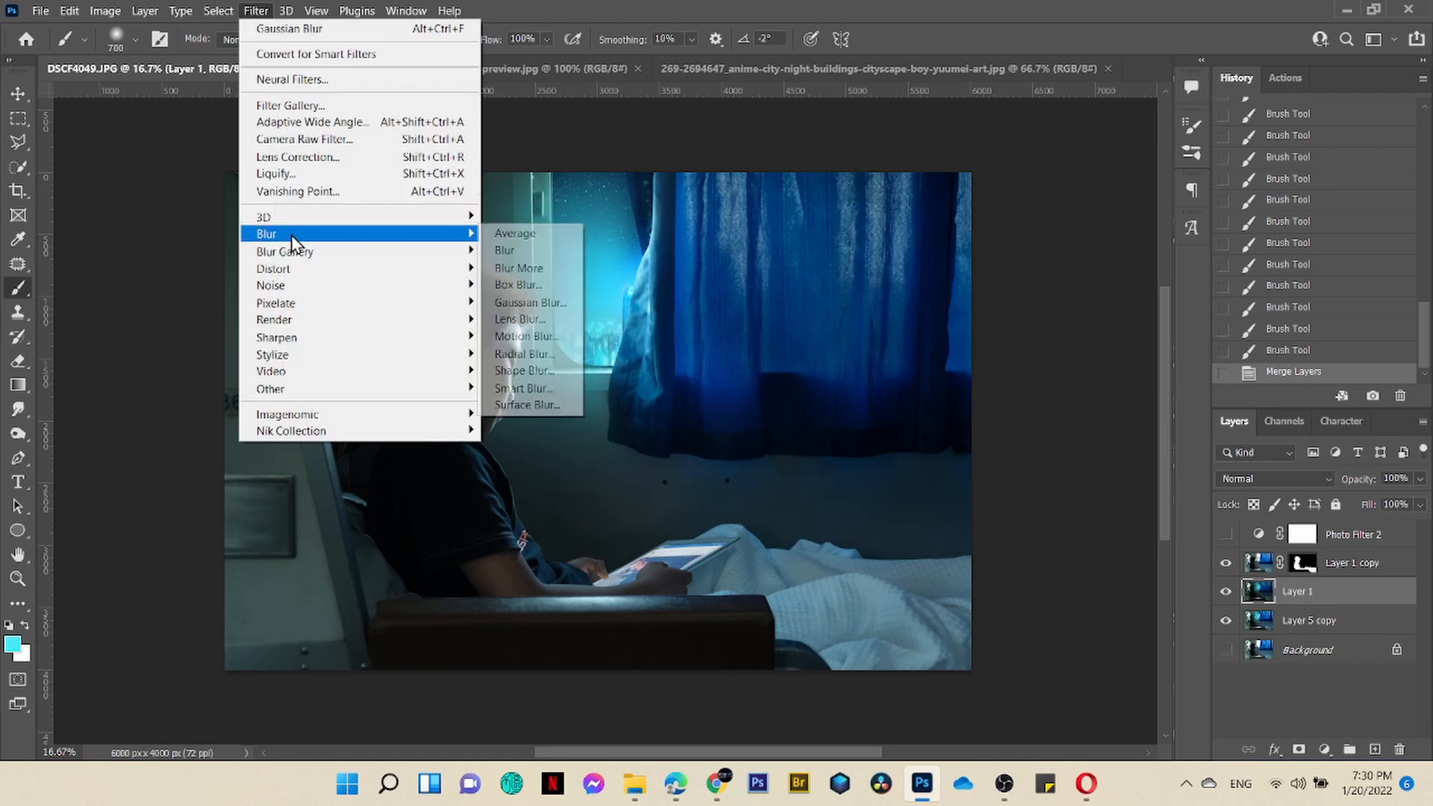
pyautogui.click(545, 302)
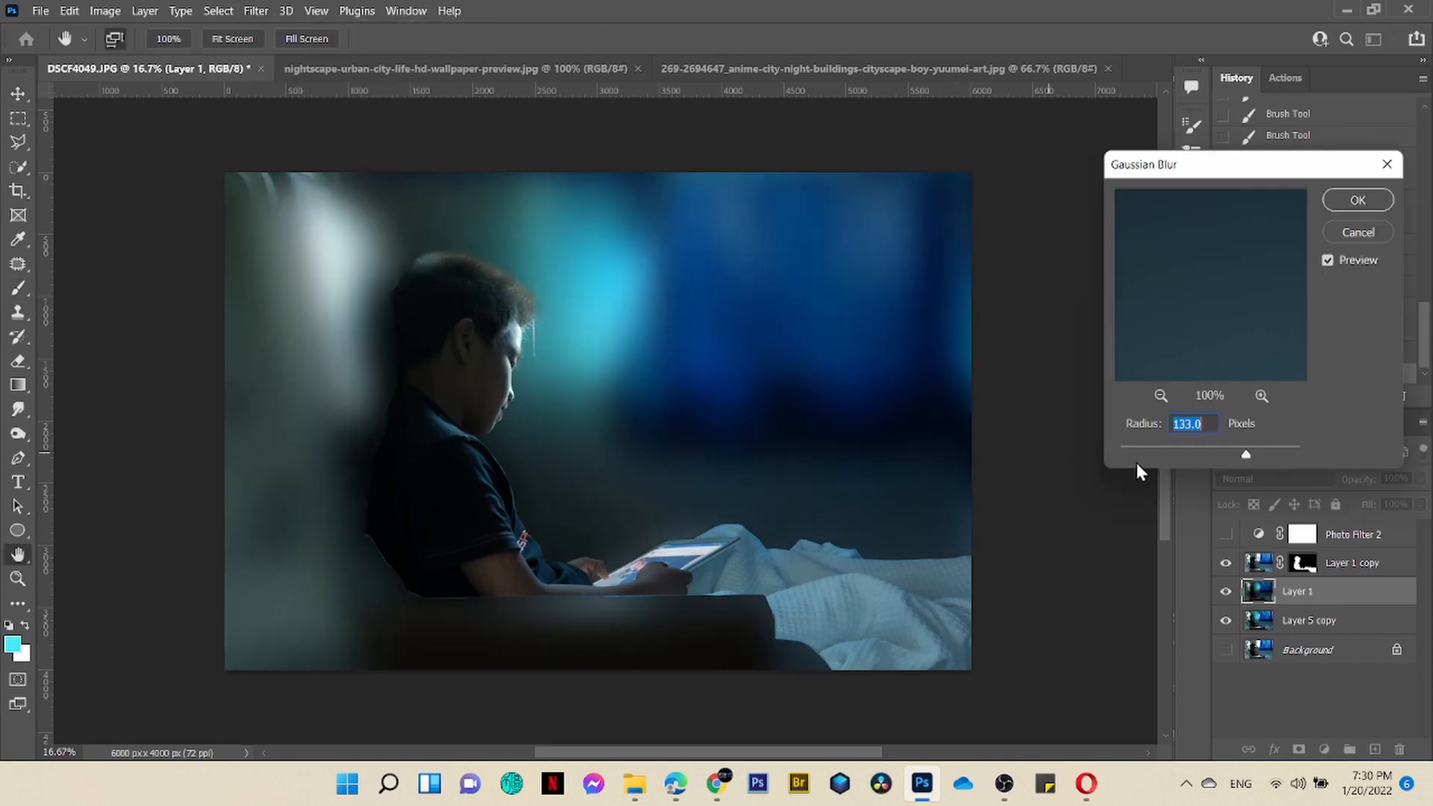
pyautogui.moveTo(1246, 455); pyautogui.dragTo(1229, 457)
pyautogui.click(1349, 226)
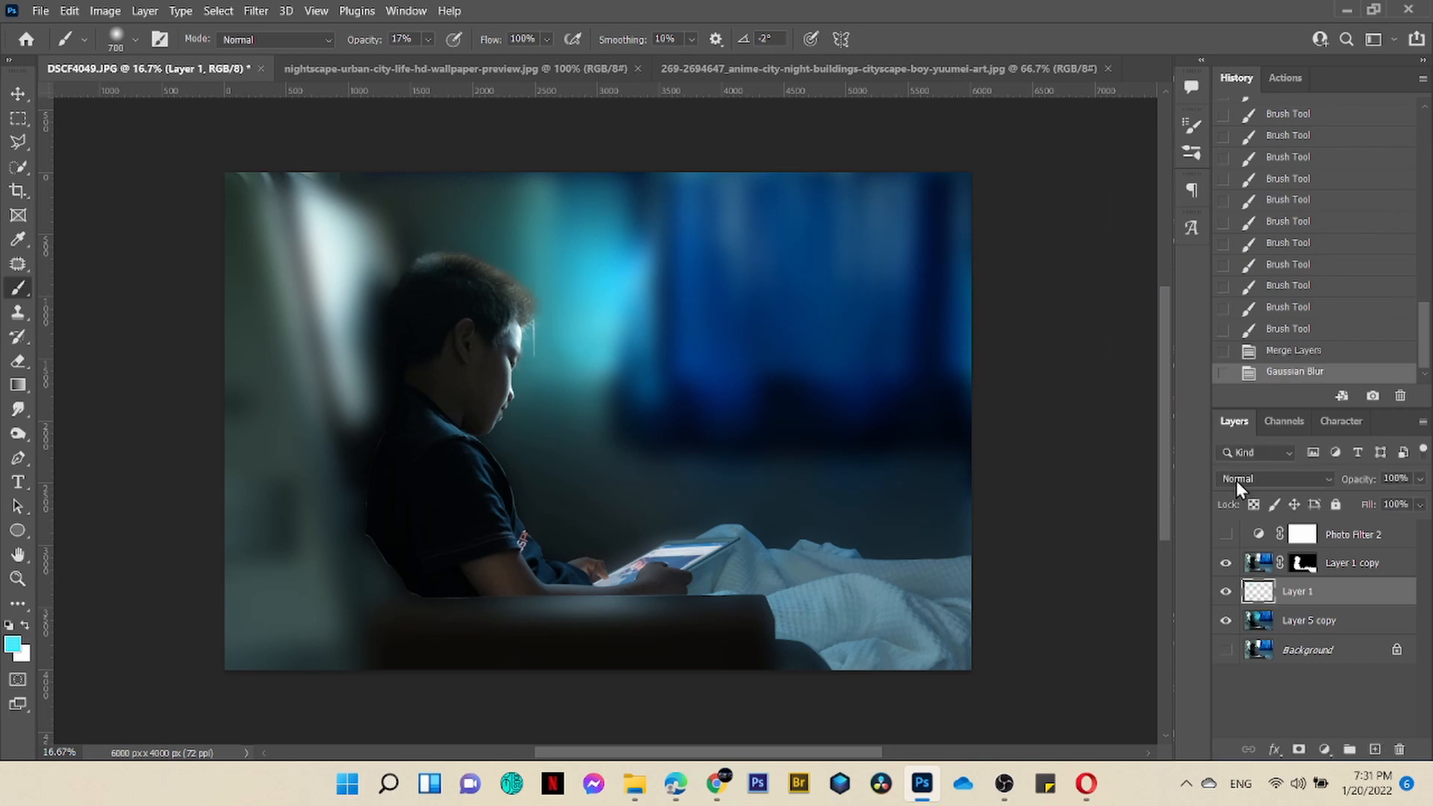
# Set the blurred Layer 1 to Multiply blending and toggle its visibility to compare the darkening
pyautogui.click(1282, 478)
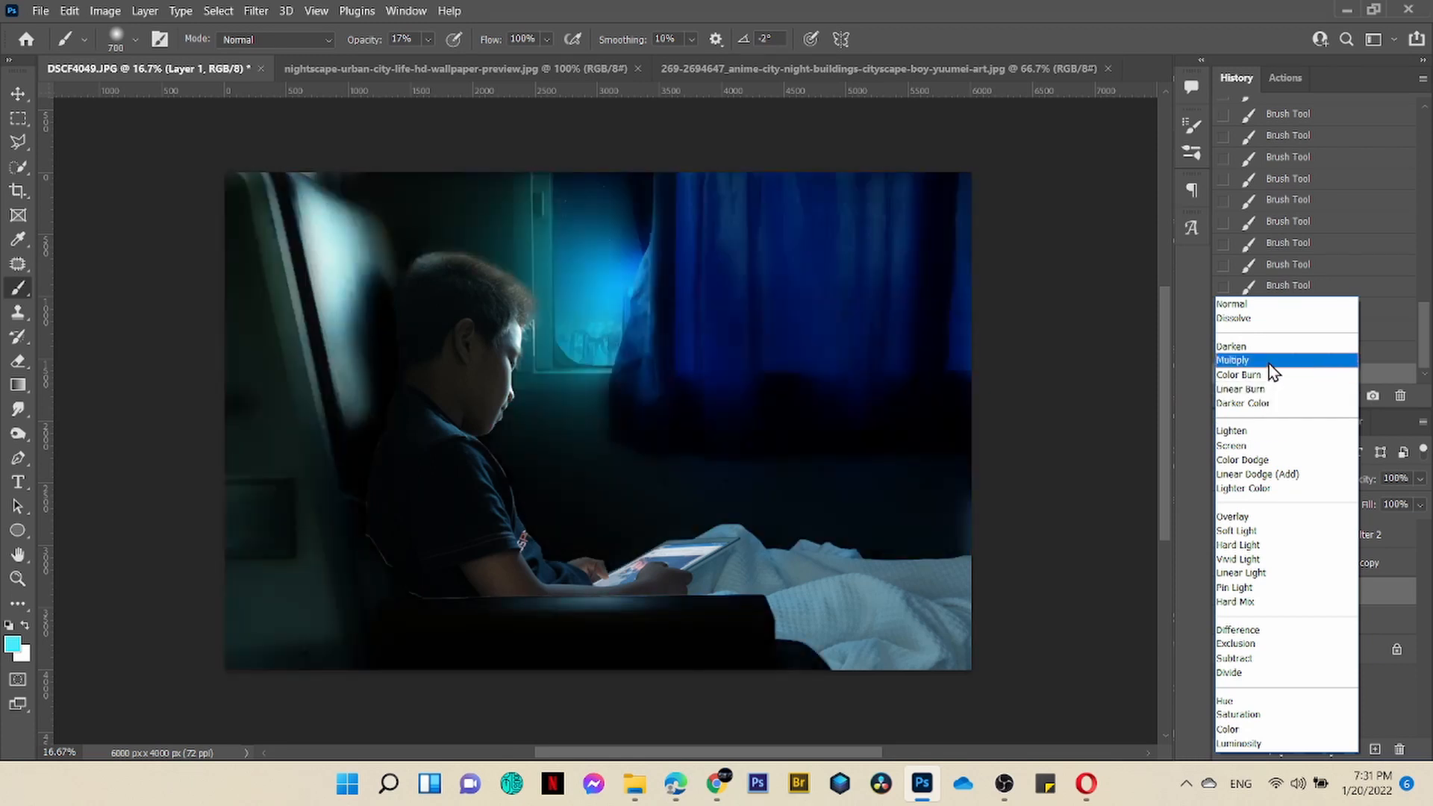
pyautogui.click(1268, 361)
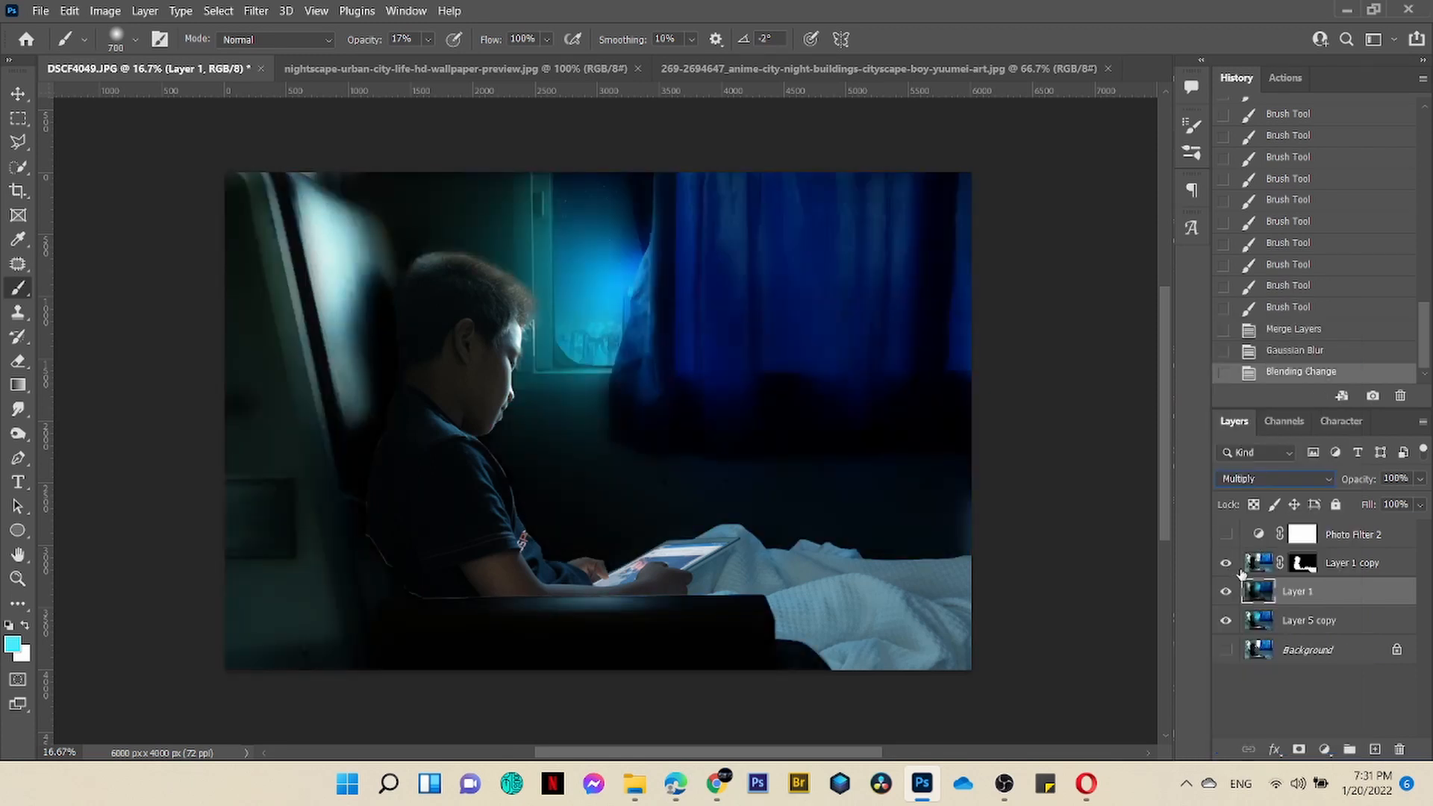
pyautogui.click(1225, 593)
pyautogui.click(1226, 593)
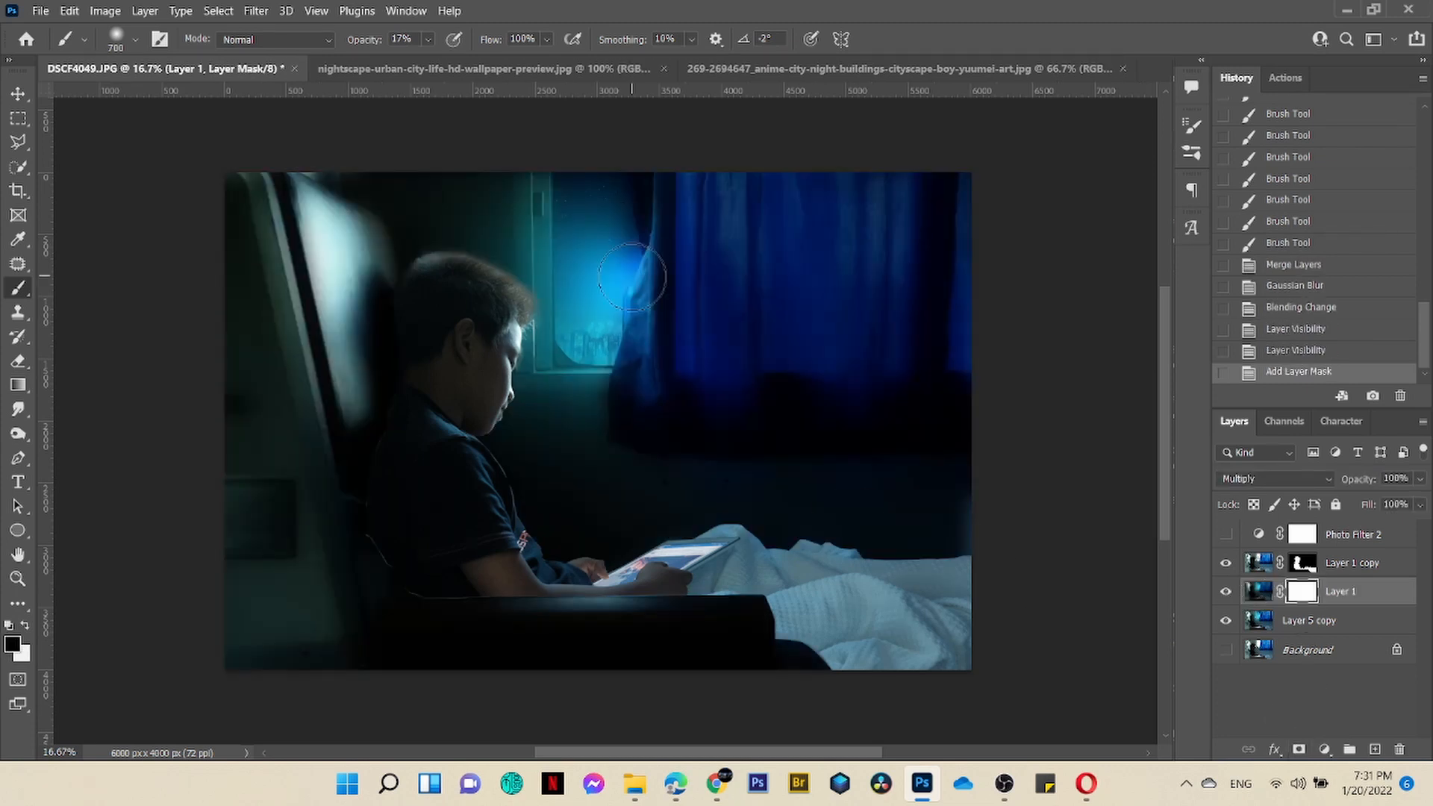
# Mask Layer 1 and paint black over the curtain and the wall beneath it, enlarging the brush to about 1000
pyautogui.moveTo(649, 272); pyautogui.dragTo(643, 317)
pyautogui.moveTo(693, 205); pyautogui.dragTo(693, 321)
pyautogui.moveTo(750, 209); pyautogui.dragTo(772, 336)
pyautogui.press(']')
pyautogui.press(']')
pyautogui.press(']')
pyautogui.moveTo(809, 216); pyautogui.dragTo(911, 336)
pyautogui.moveTo(664, 448); pyautogui.dragTo(773, 455)
# Lower the brush opacity to 13% and paint Layer 1's mask over the wall above the blanket and the seat back
pyautogui.click(428, 39)
pyautogui.moveTo(433, 59); pyautogui.dragTo(428, 59)
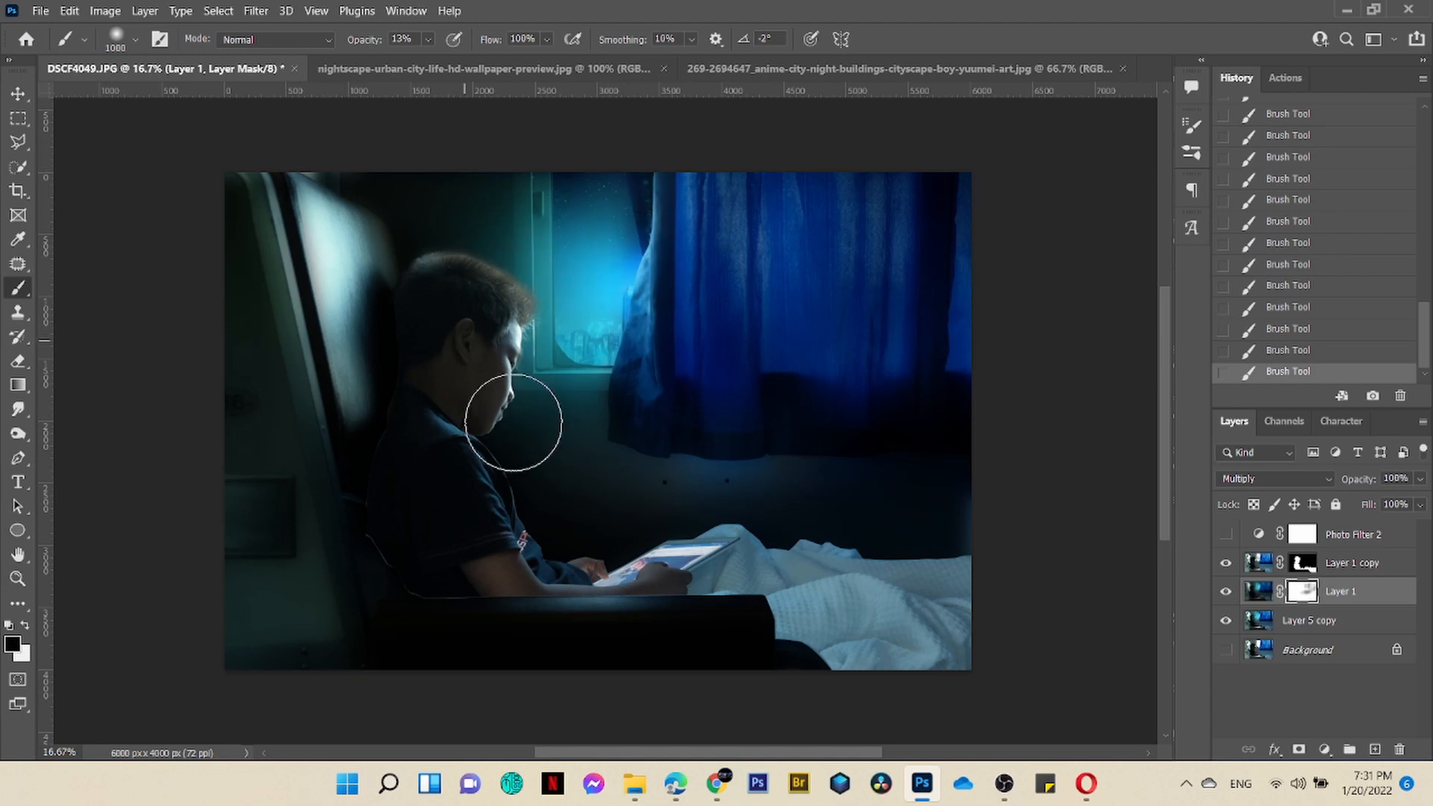
pyautogui.moveTo(836, 515)
pyautogui.mouseDown()
pyautogui.moveTo(594, 511)
pyautogui.moveTo(838, 448)
pyautogui.moveTo(682, 550)
pyautogui.mouseUp()
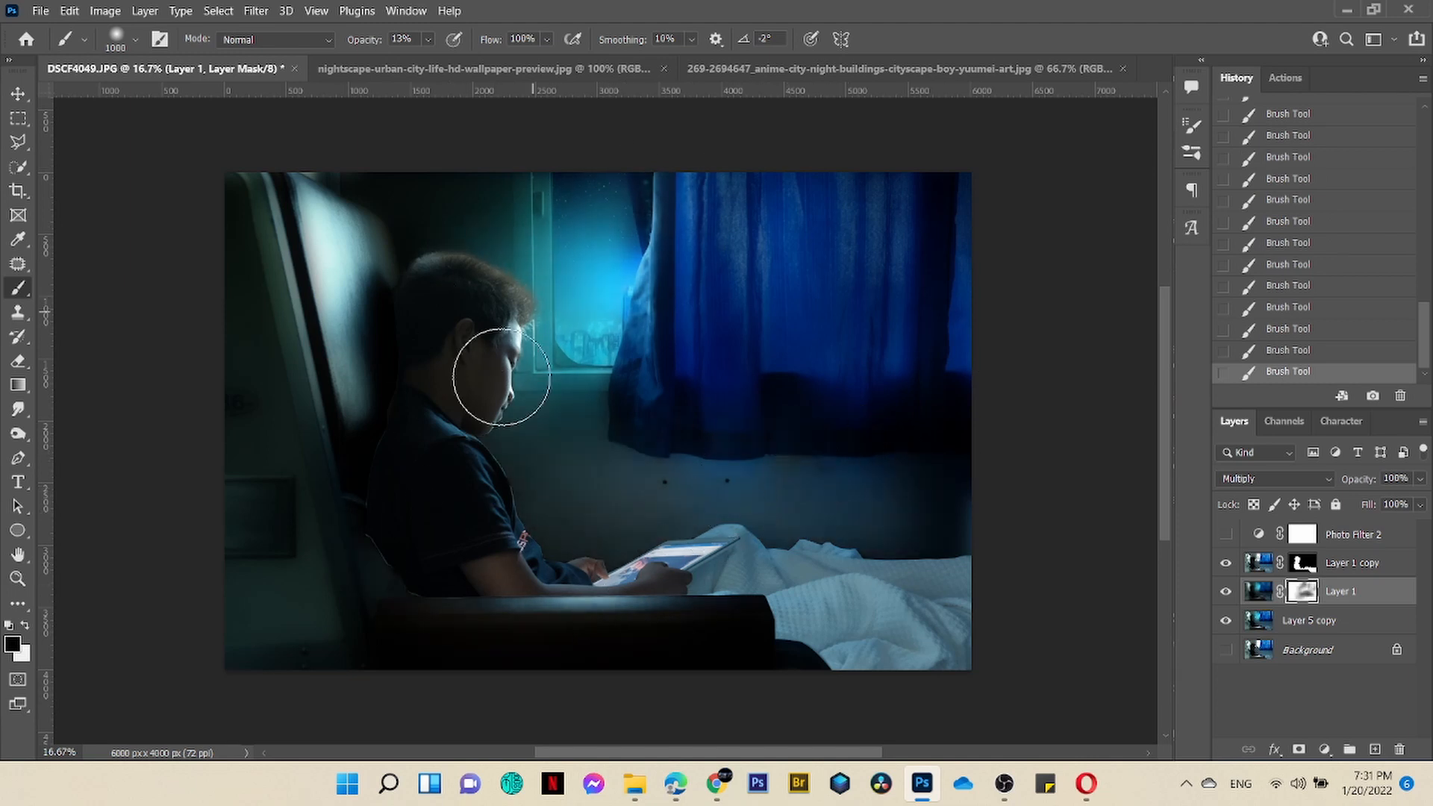
pyautogui.moveTo(373, 403); pyautogui.dragTo(358, 224)
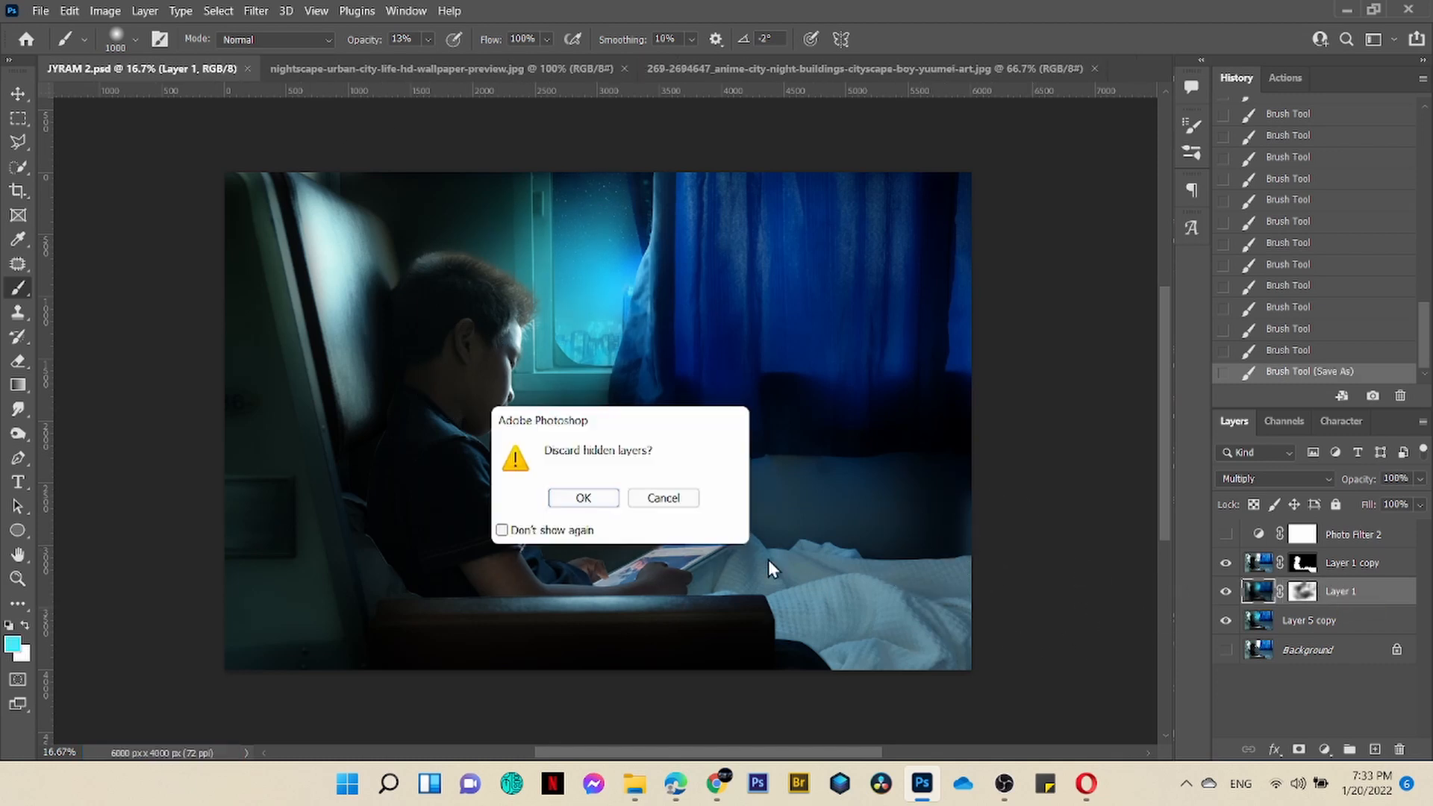
# Flatten the image, discarding the hidden layers
pyautogui.click(597, 500)
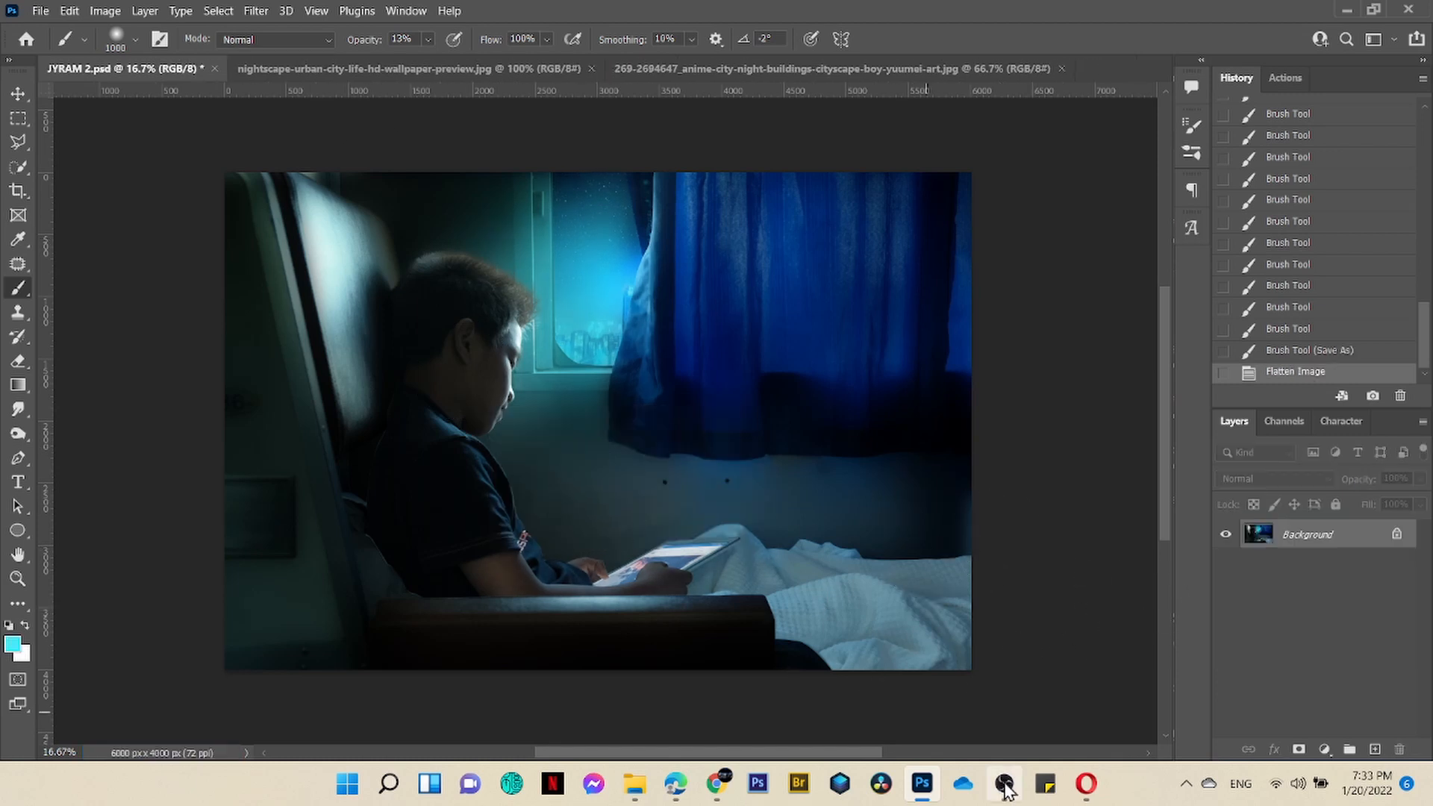
pyautogui.moveTo(1011, 797)
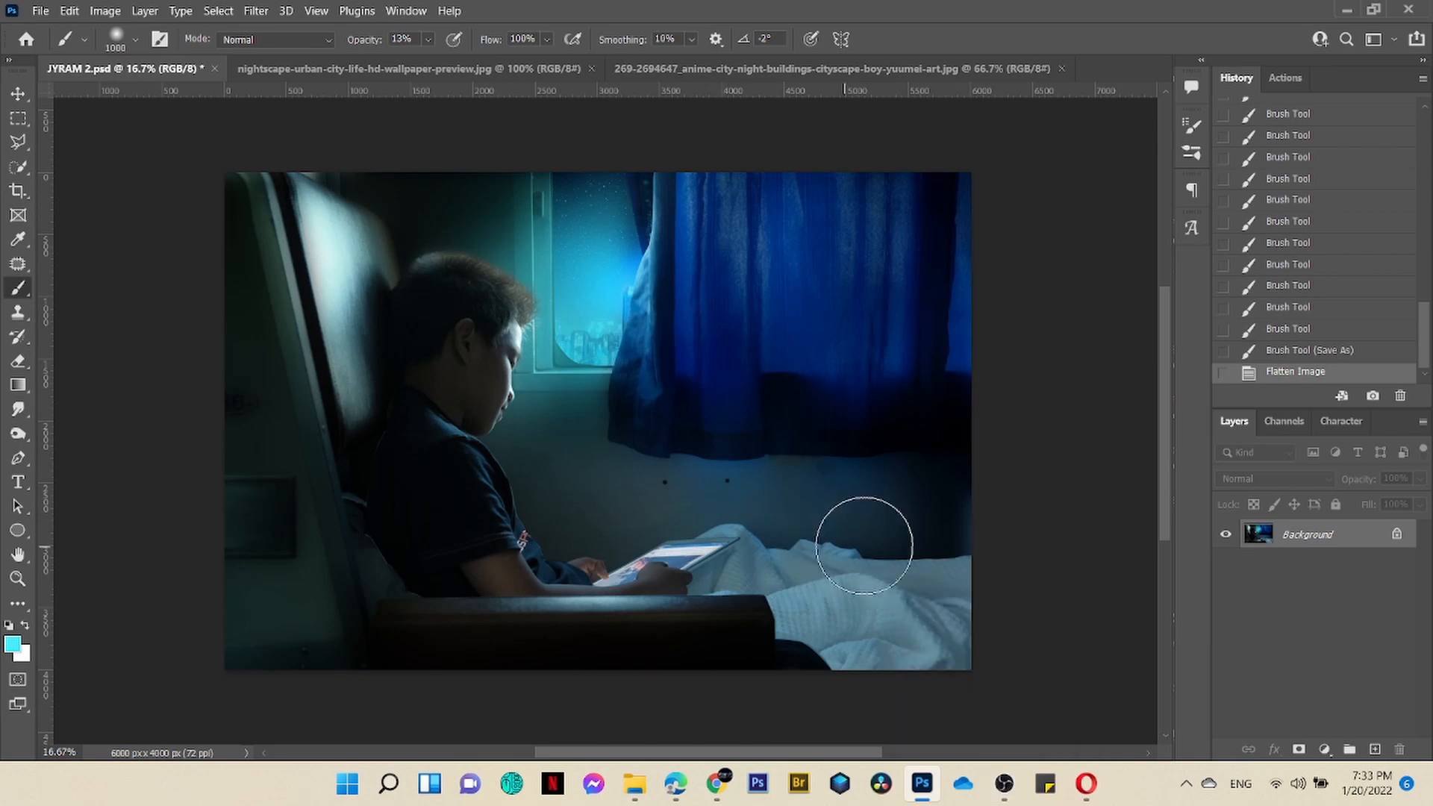
# Run the LOW action from the HIGH & LOW KEY set and add a layer mask to the resulting Multiply layer
pyautogui.click(1274, 82)
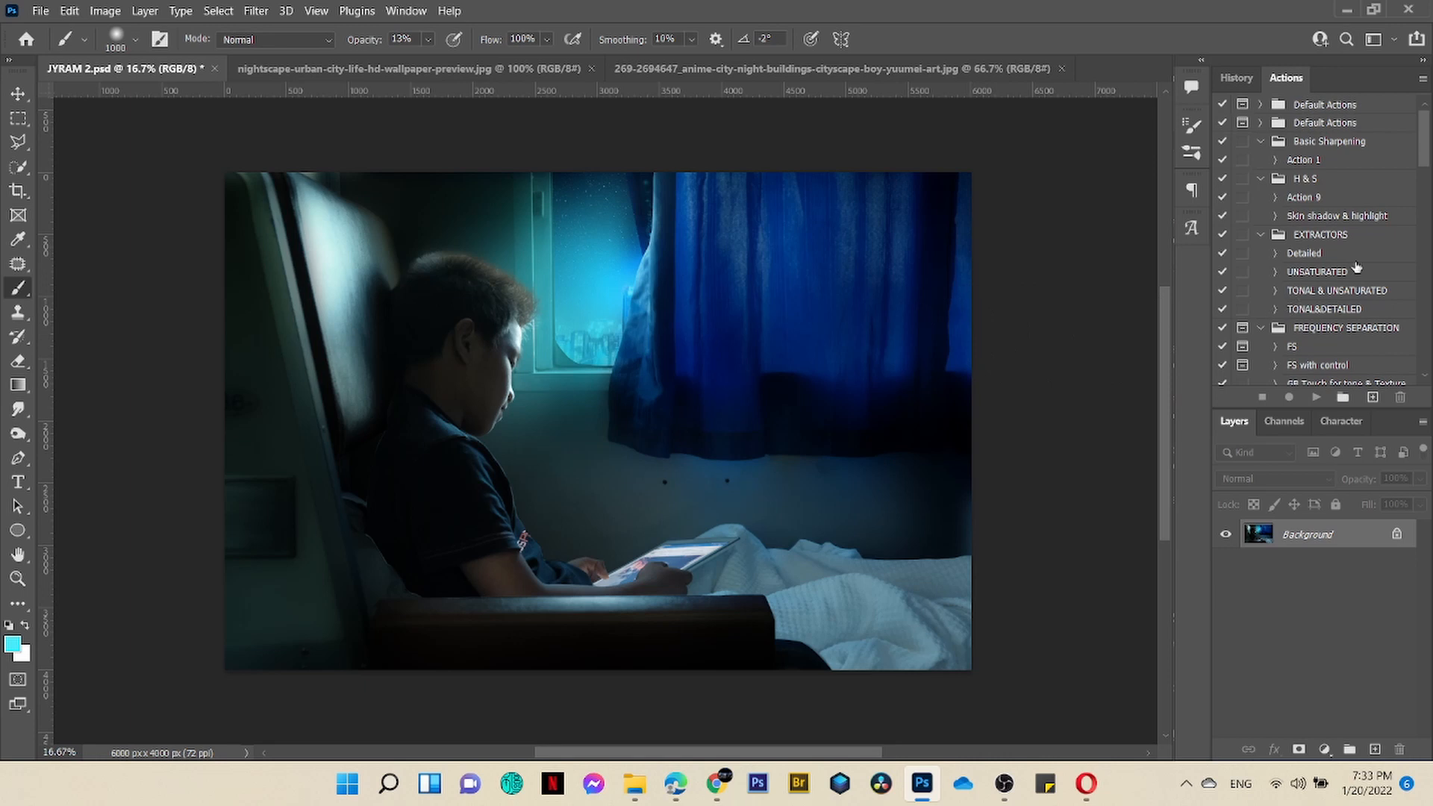
pyautogui.scroll(-6, 1356, 267)
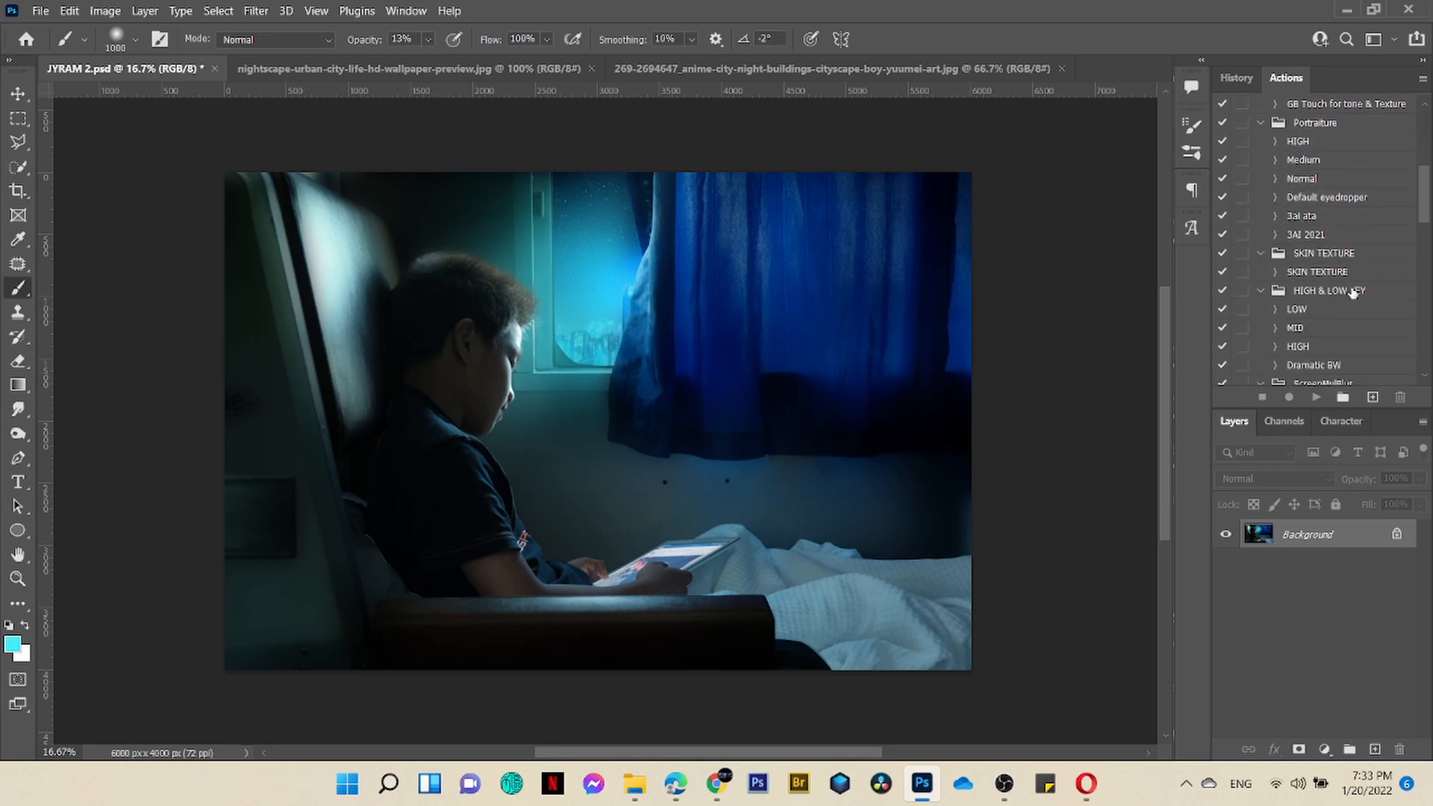
pyautogui.scroll(-1, 1346, 293)
pyautogui.click(1328, 292)
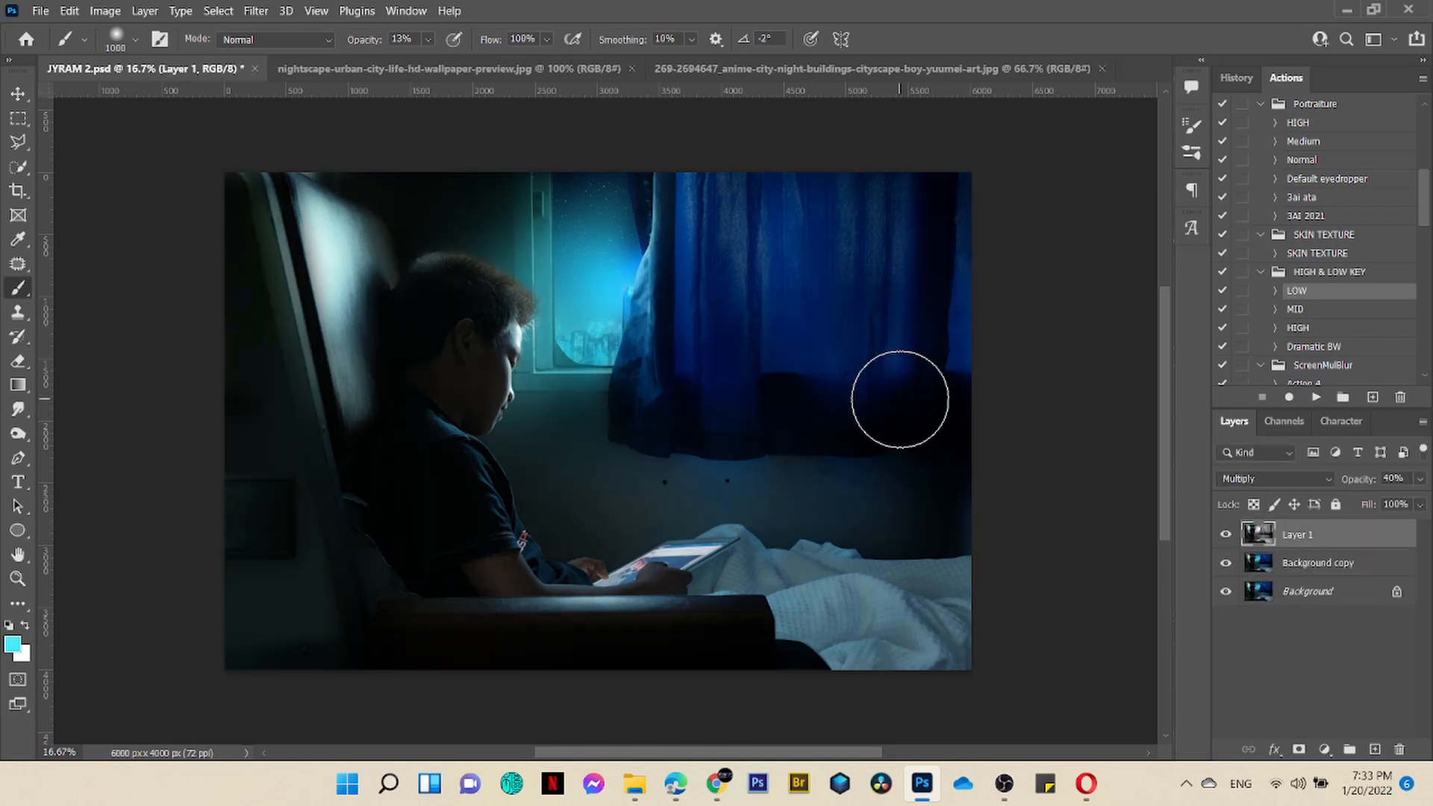
pyautogui.click(1298, 749)
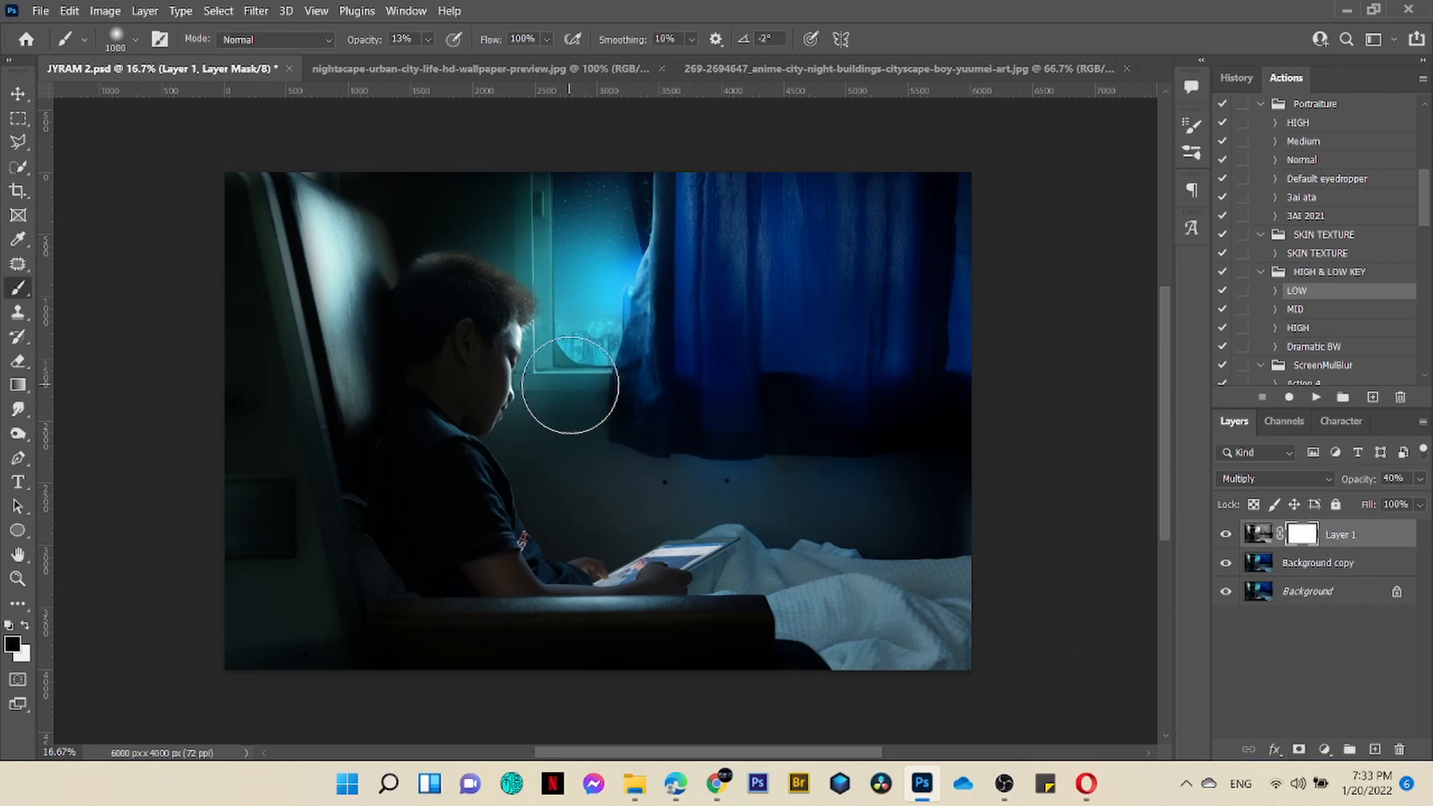
# Raise the brush opacity to 18%, paint black on Layer 1's mask over the boy, tablet and window, and merge all layers
pyautogui.click(429, 39)
pyautogui.moveTo(430, 54); pyautogui.dragTo(434, 55)
pyautogui.moveTo(536, 534)
pyautogui.mouseDown()
pyautogui.moveTo(484, 371)
pyautogui.moveTo(599, 596)
pyautogui.moveTo(630, 540)
pyautogui.moveTo(550, 422)
pyautogui.moveTo(703, 550)
pyautogui.moveTo(475, 397)
pyautogui.moveTo(681, 560)
pyautogui.mouseUp()
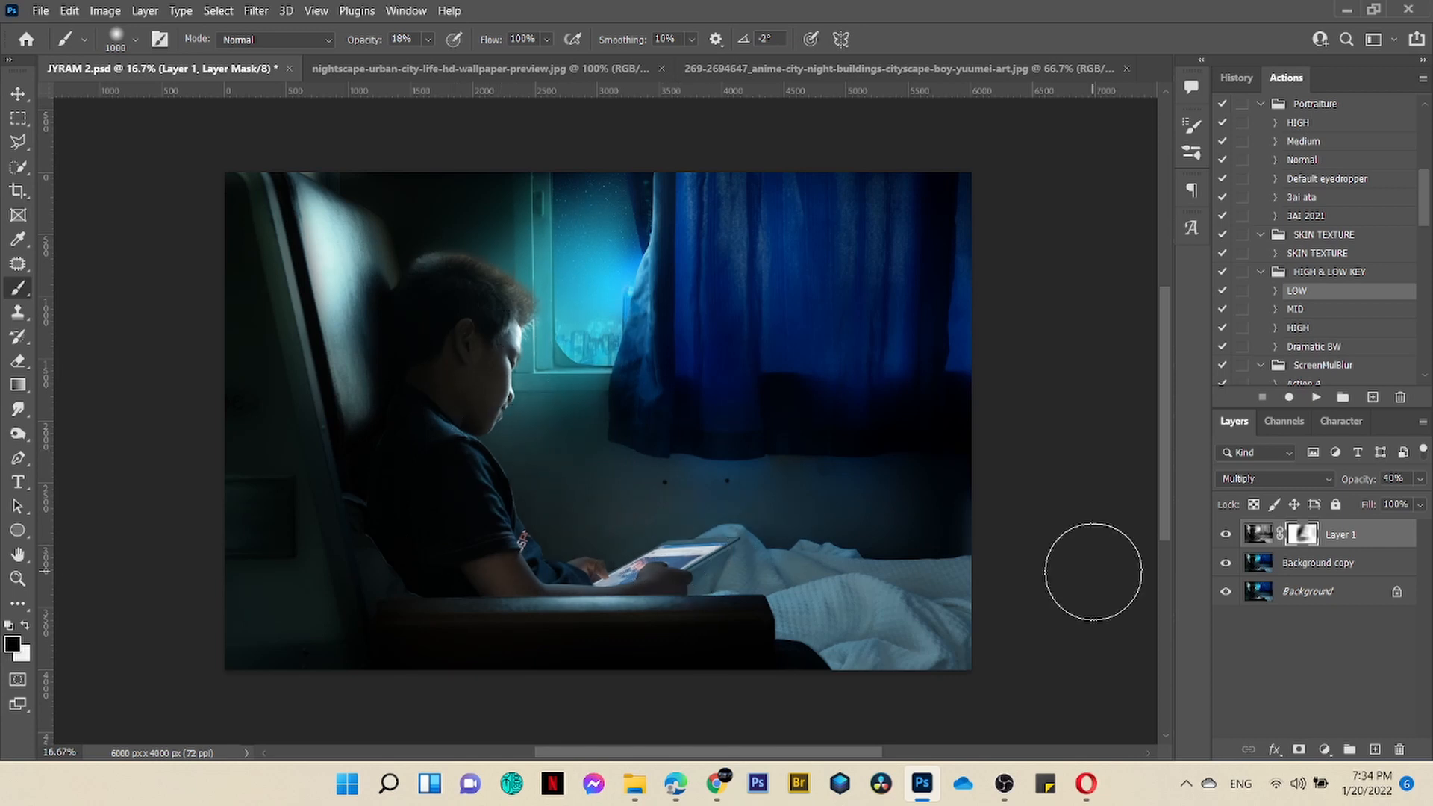
pyautogui.hotkey('ctrl', 'shift', 'e')
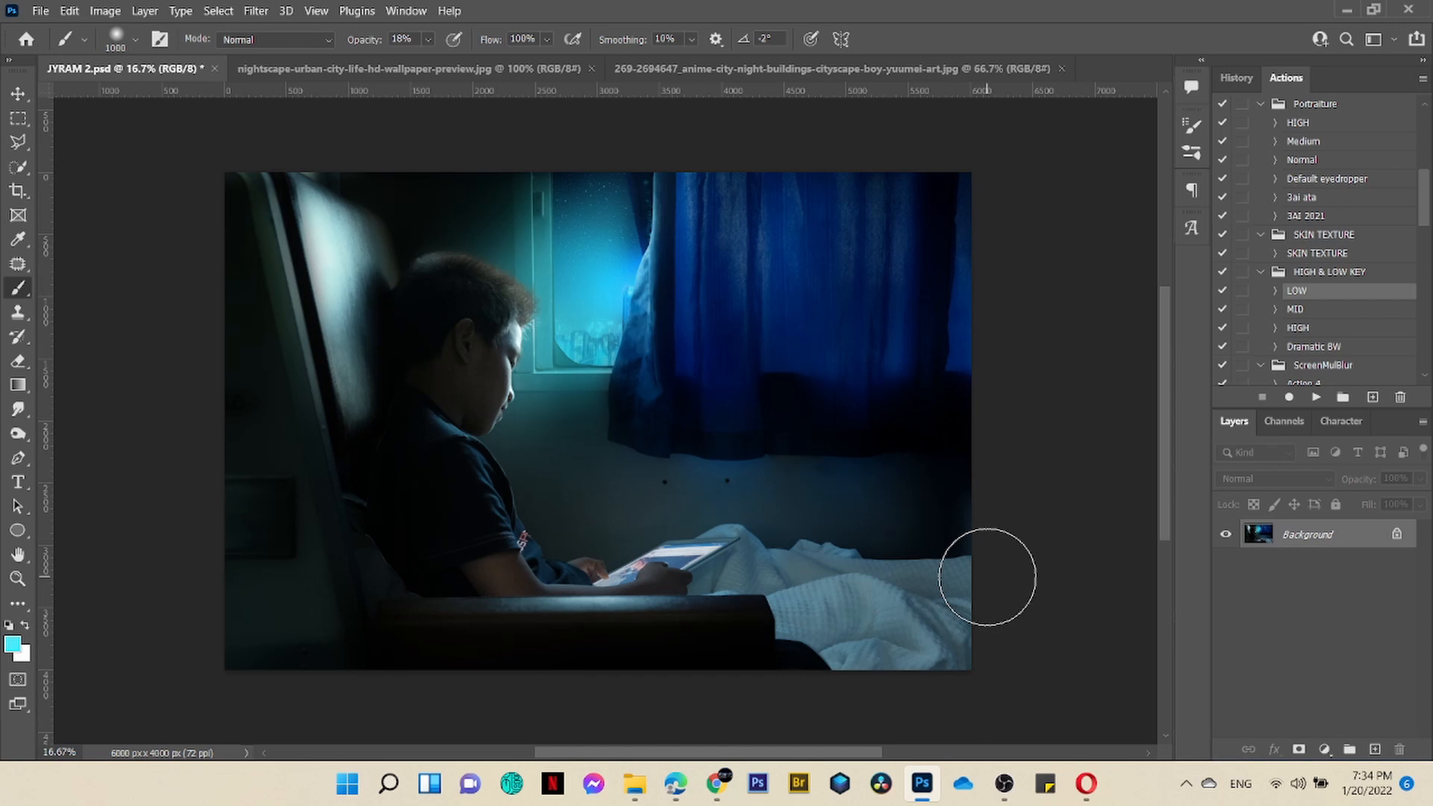
# Run Action 5 from the M&G action set on the merged image
pyautogui.scroll(-3, 1325, 322)
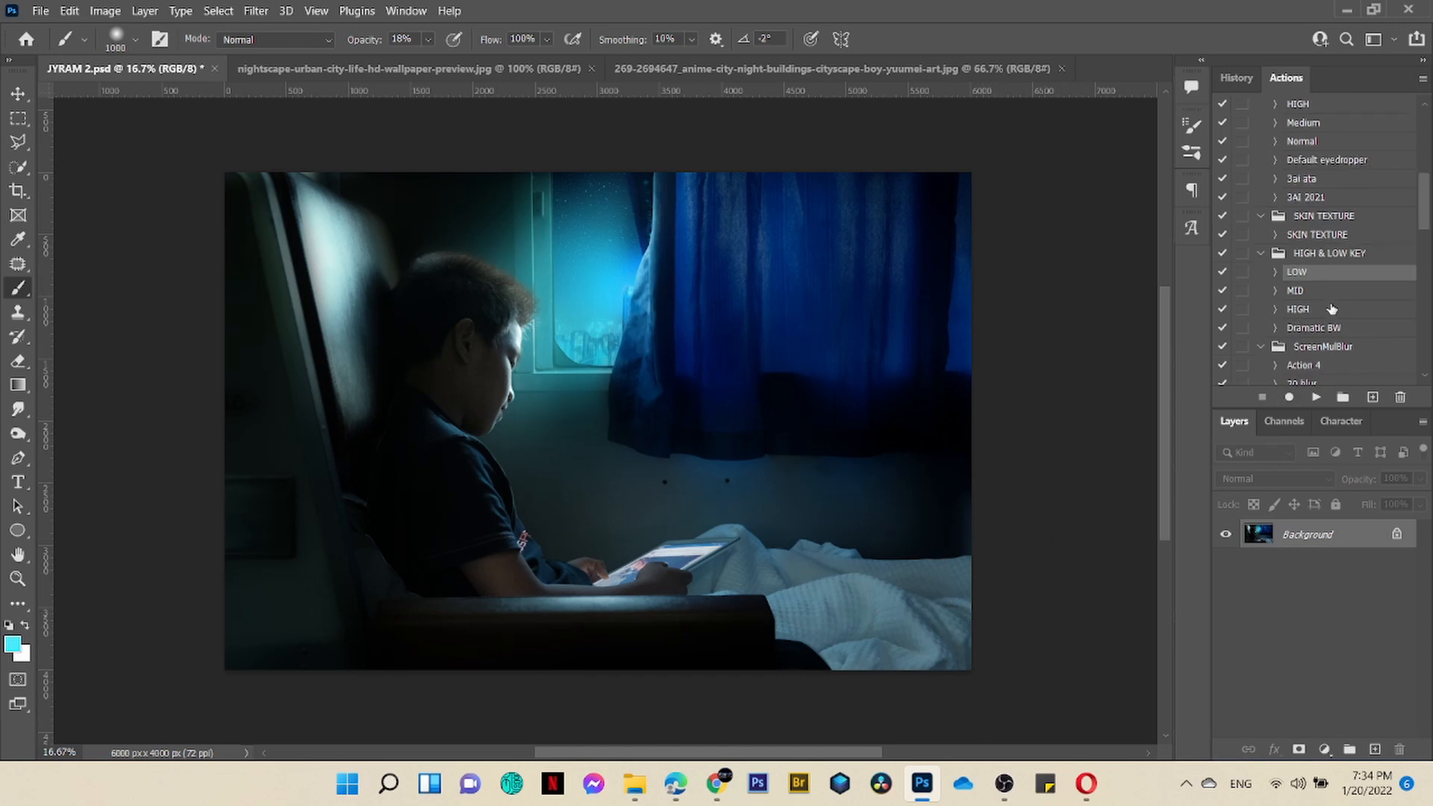
pyautogui.scroll(-1, 1316, 359)
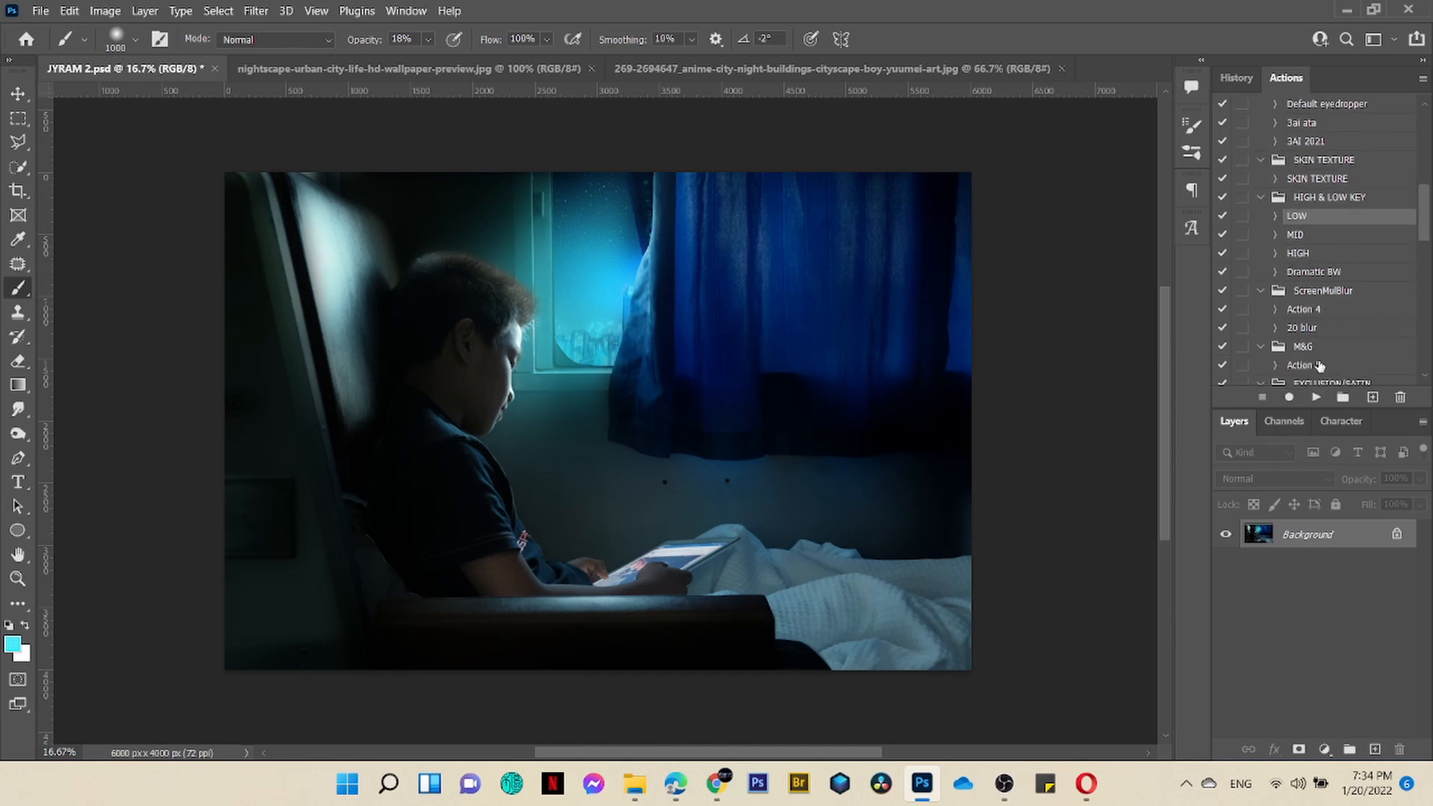
pyautogui.click(1318, 365)
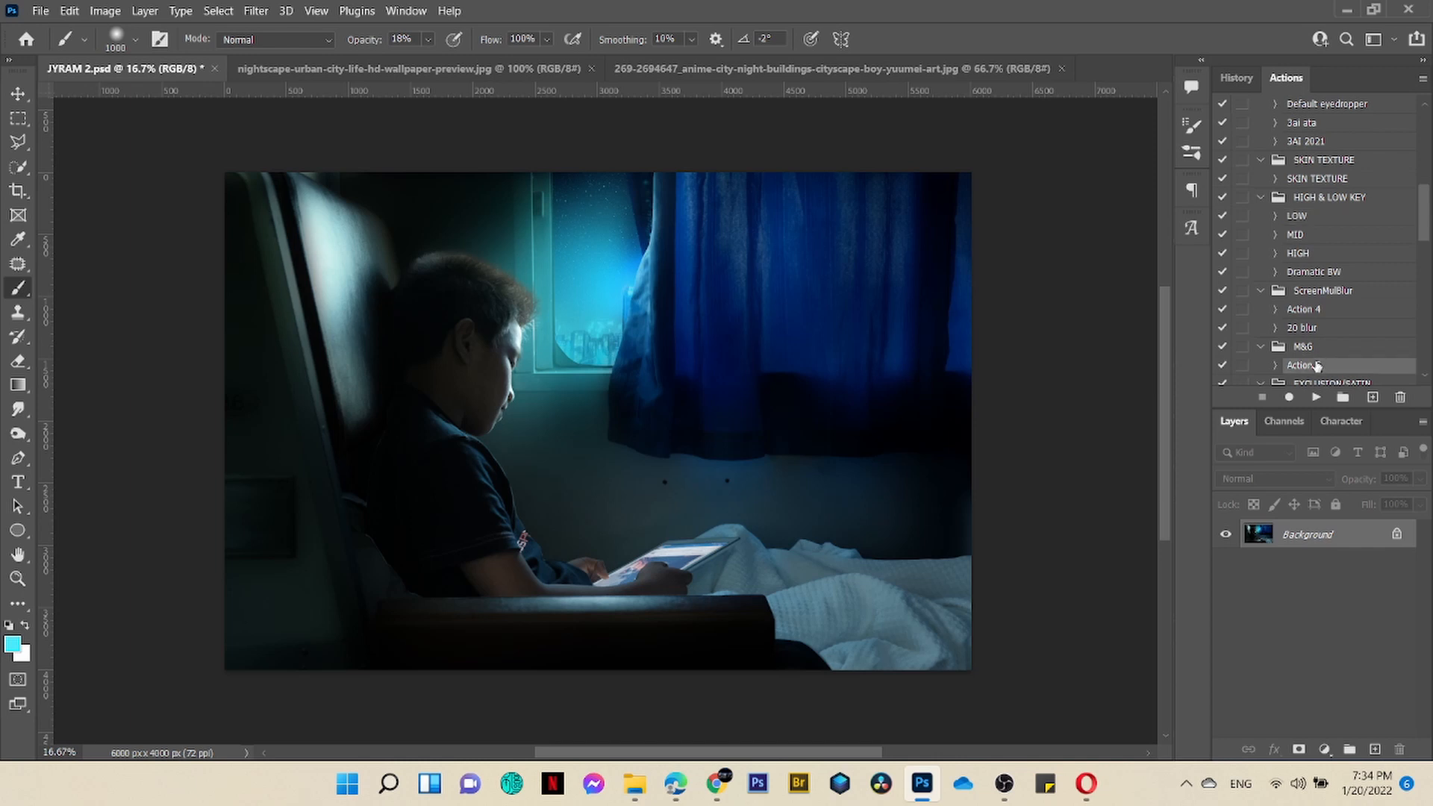
pyautogui.click(1317, 396)
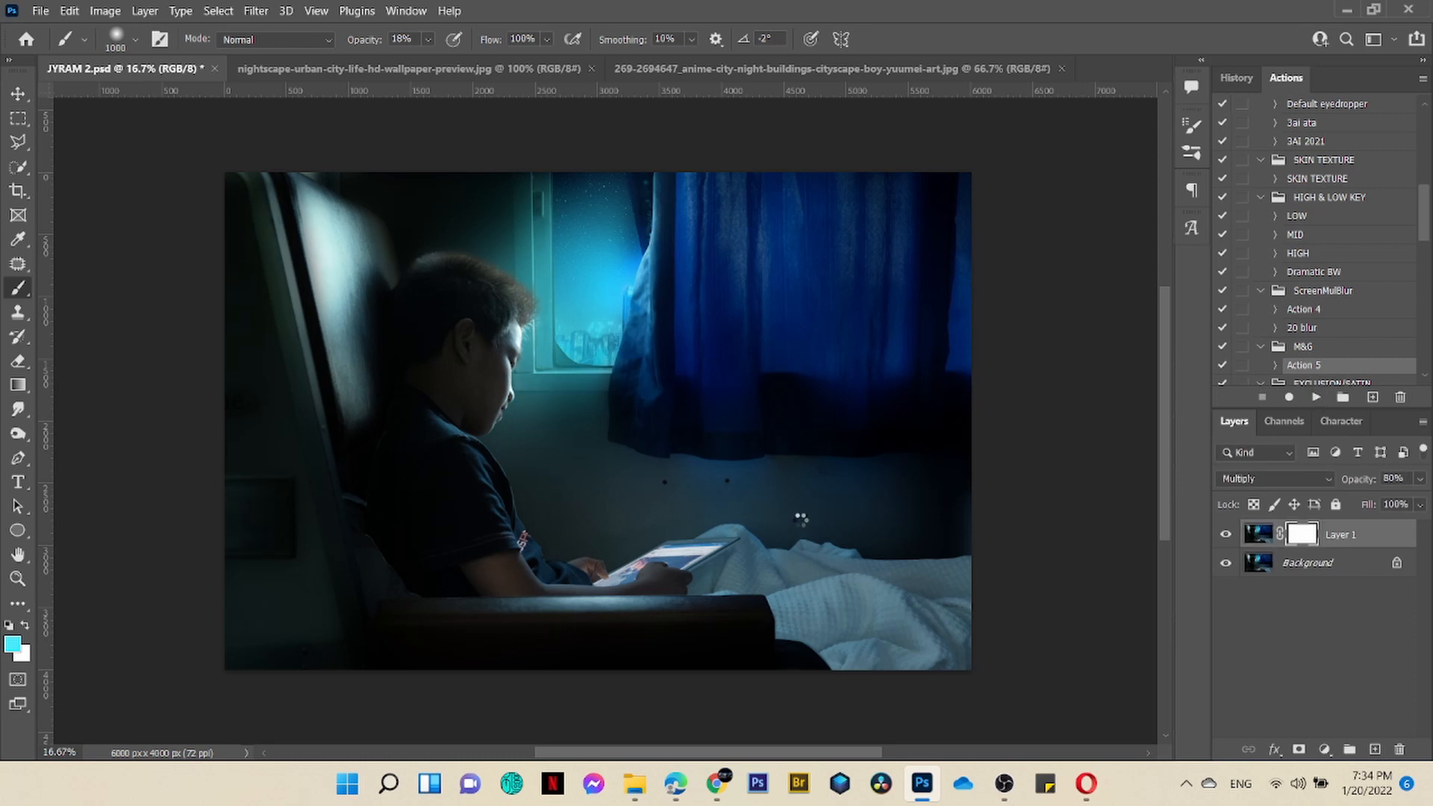
# Paint black on the Multiply layer's mask over the window, the boy and the seat back, and merge it down
pyautogui.moveTo(489, 468)
pyautogui.mouseDown()
pyautogui.moveTo(594, 415)
pyautogui.moveTo(612, 244)
pyautogui.moveTo(560, 225)
pyautogui.moveTo(553, 377)
pyautogui.moveTo(614, 185)
pyautogui.mouseUp()
pyautogui.moveTo(422, 439)
pyautogui.mouseDown()
pyautogui.moveTo(490, 258)
pyautogui.moveTo(373, 524)
pyautogui.moveTo(418, 581)
pyautogui.moveTo(663, 582)
pyautogui.moveTo(538, 505)
pyautogui.moveTo(602, 563)
pyautogui.mouseUp()
pyautogui.moveTo(524, 303)
pyautogui.mouseDown()
pyautogui.moveTo(532, 199)
pyautogui.moveTo(497, 196)
pyautogui.moveTo(489, 171)
pyautogui.moveTo(467, 241)
pyautogui.moveTo(446, 487)
pyautogui.moveTo(492, 335)
pyautogui.moveTo(478, 458)
pyautogui.moveTo(307, 186)
pyautogui.mouseUp()
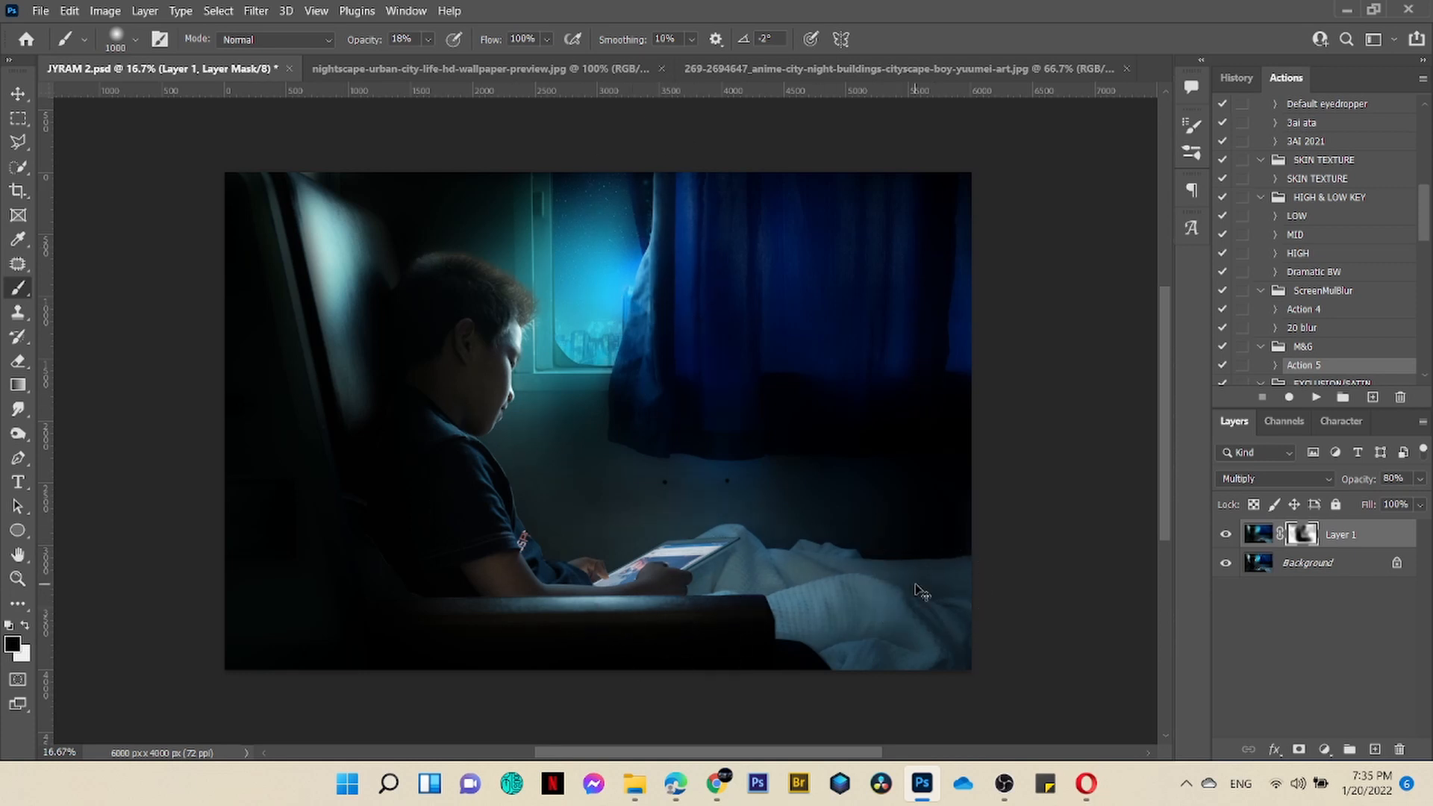
pyautogui.hotkey('ctrl', 'e')
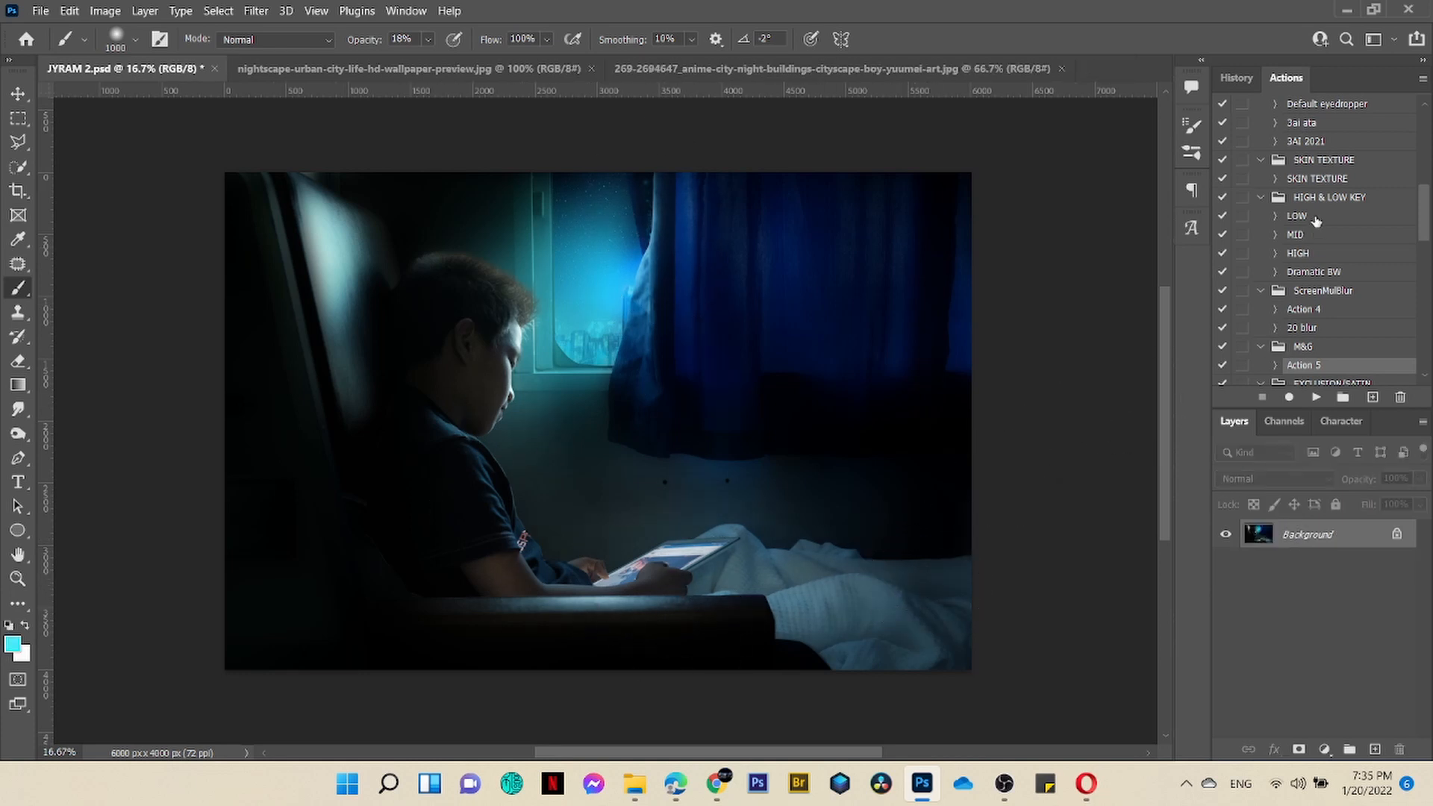
# Run the LOW action again, compare the image with and without Layer 1, and add a mask to Layer 1
pyautogui.click(1326, 219)
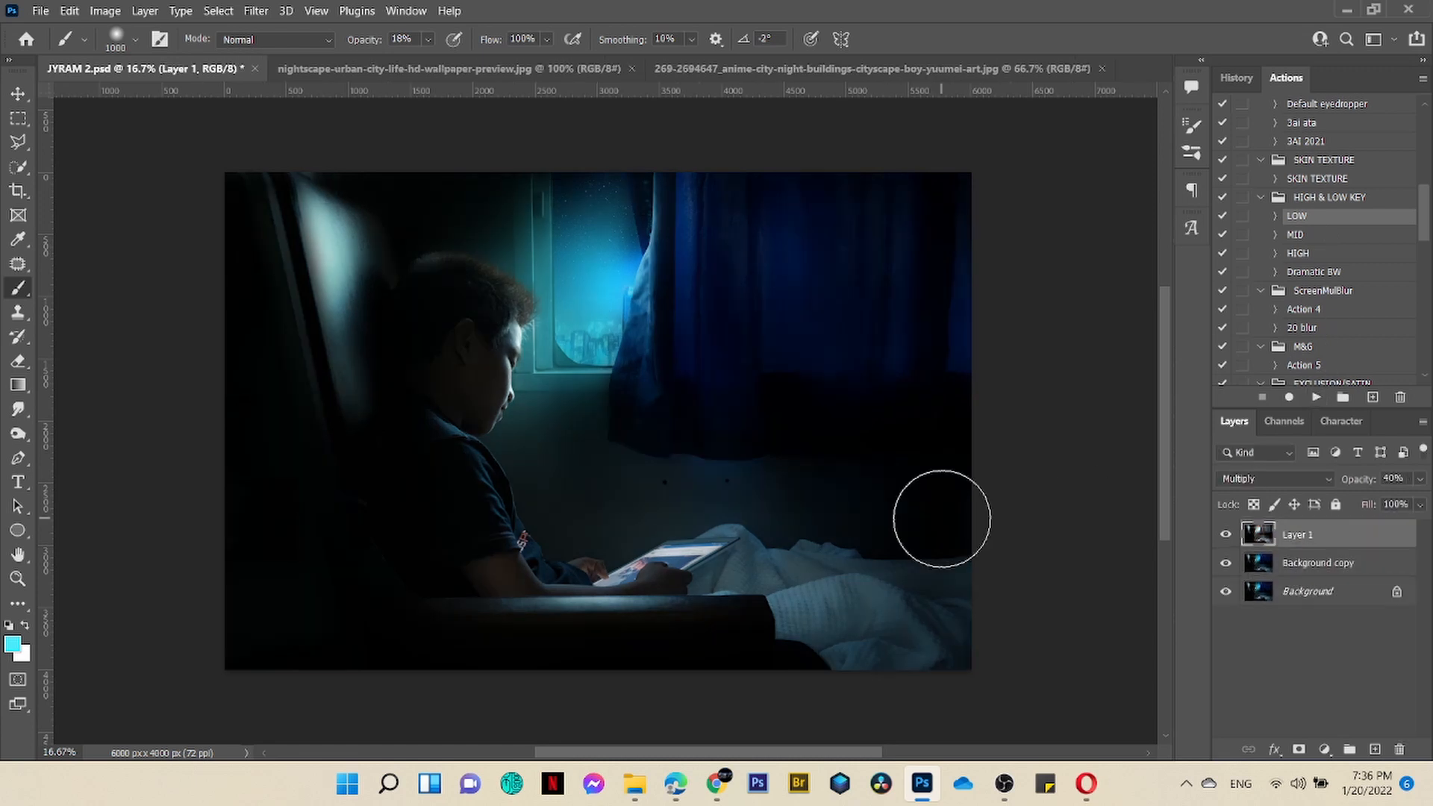
pyautogui.click(1227, 535)
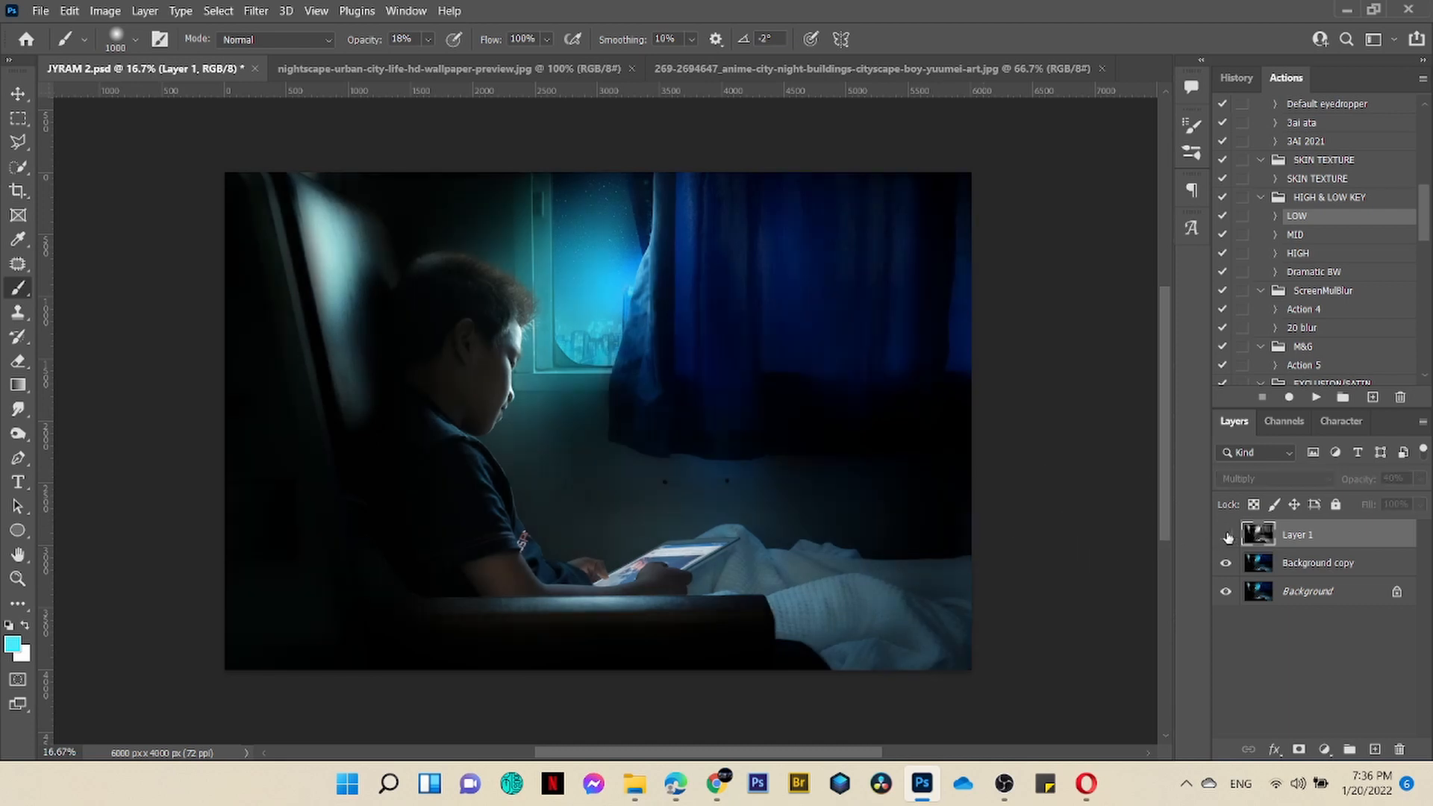
pyautogui.click(1227, 536)
pyautogui.click(1226, 535)
pyautogui.click(1225, 536)
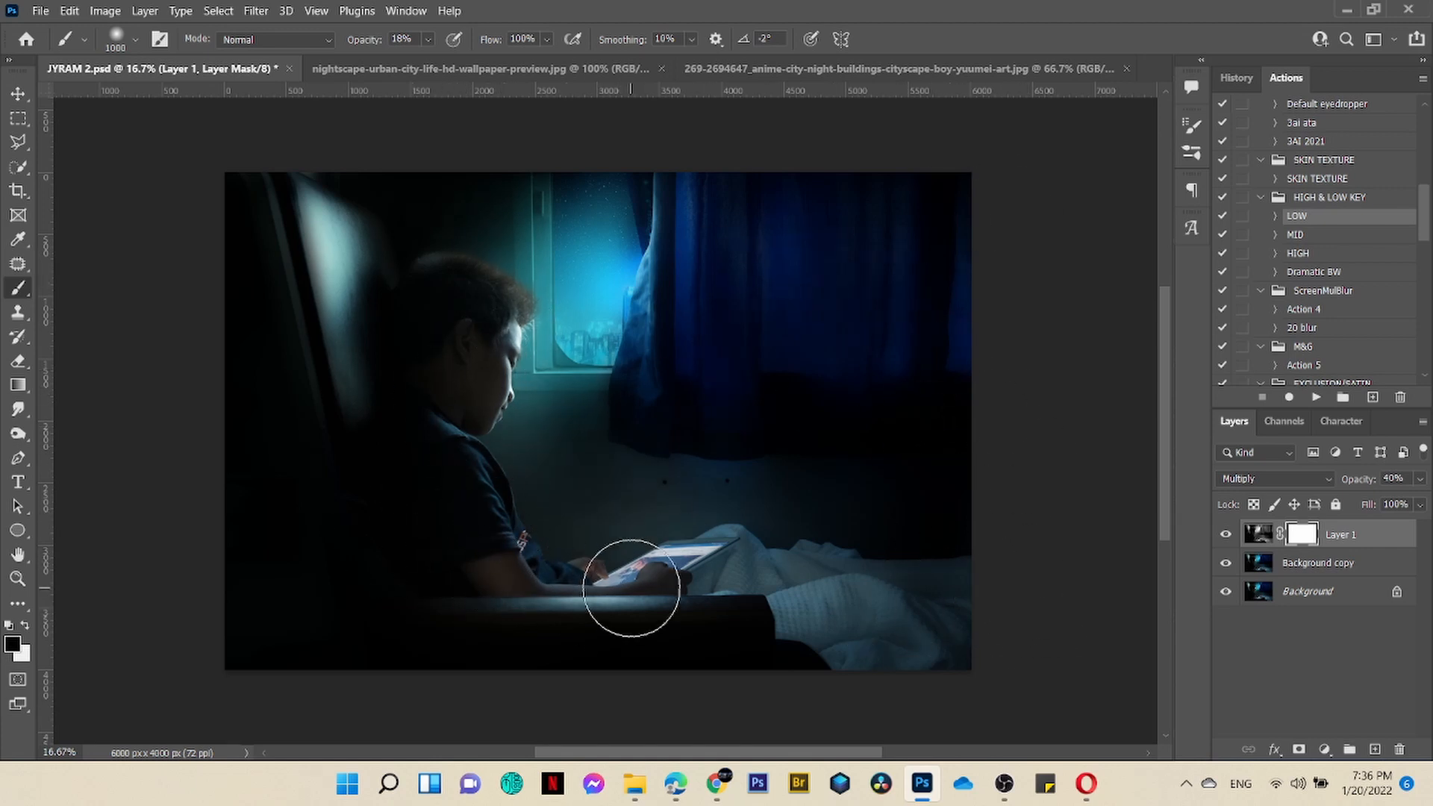
# Paint Layer 1's mask over the blanket and the wall beneath the curtain, and merge all layers
pyautogui.click(811, 582)
pyautogui.click(661, 497)
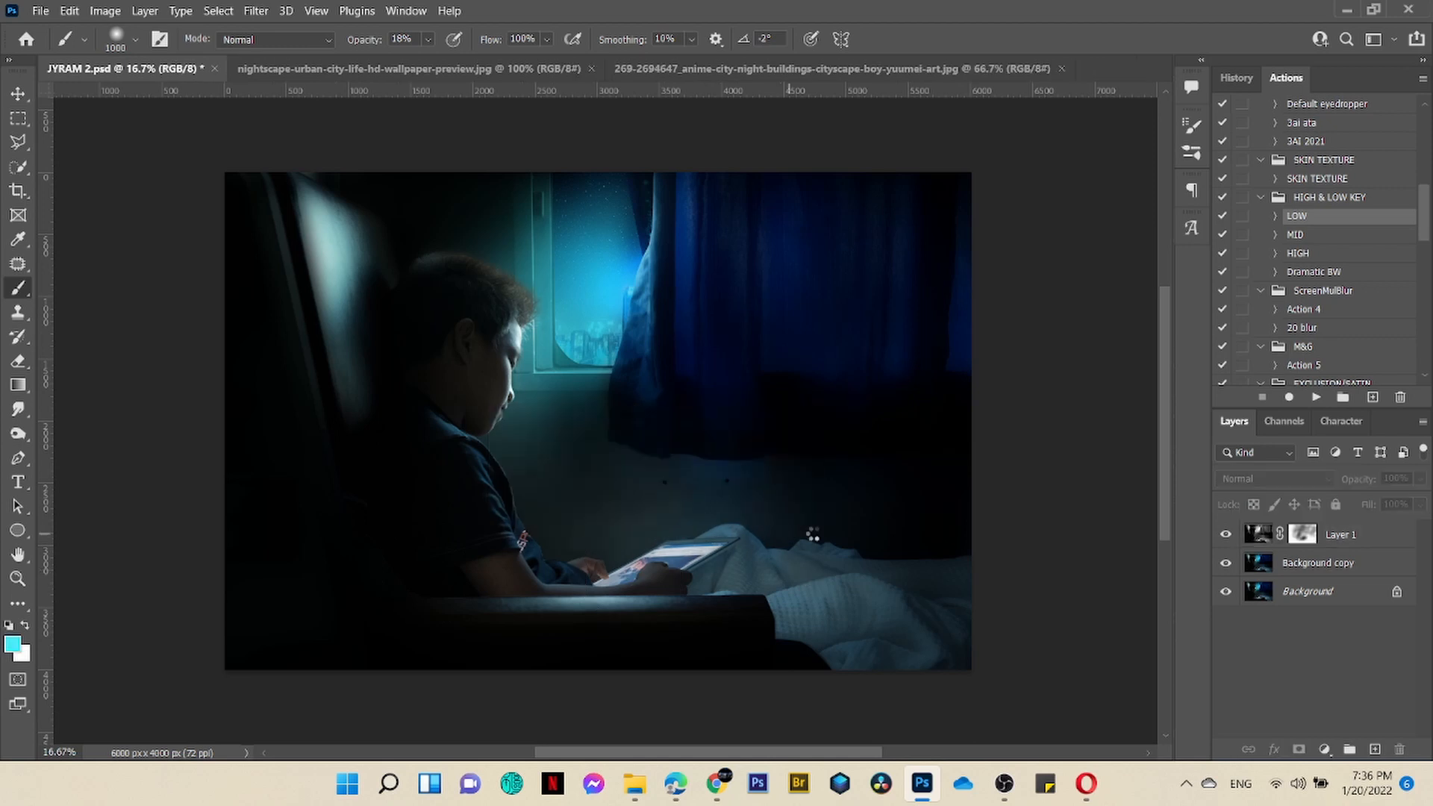
pyautogui.hotkey('ctrl', 'shift', 'e')
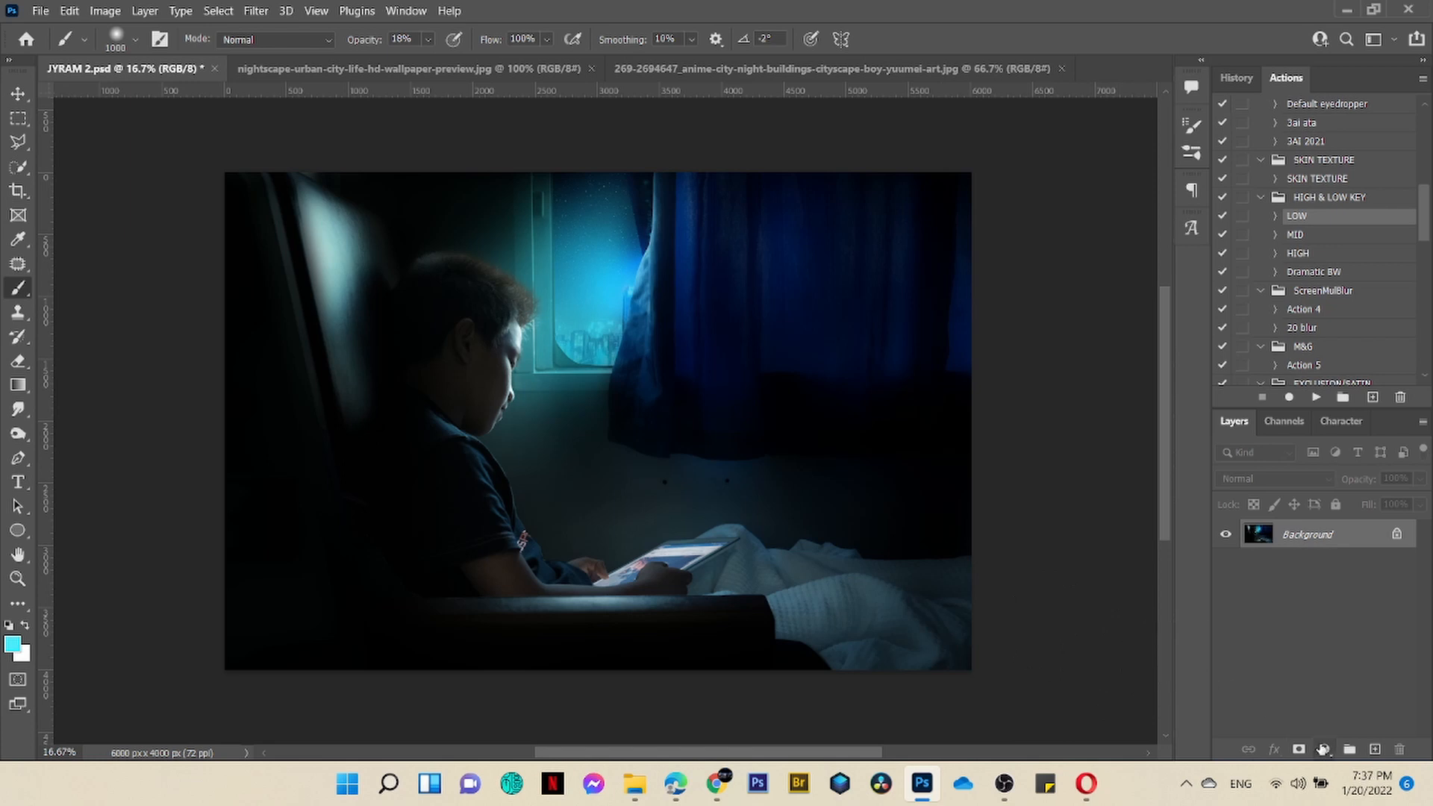
# Add a Color Balance adjustment with midtones Cyan-Red -30 and Yellow-Blue +53, and mask it over the boy and window
pyautogui.click(1322, 749)
pyautogui.click(1328, 588)
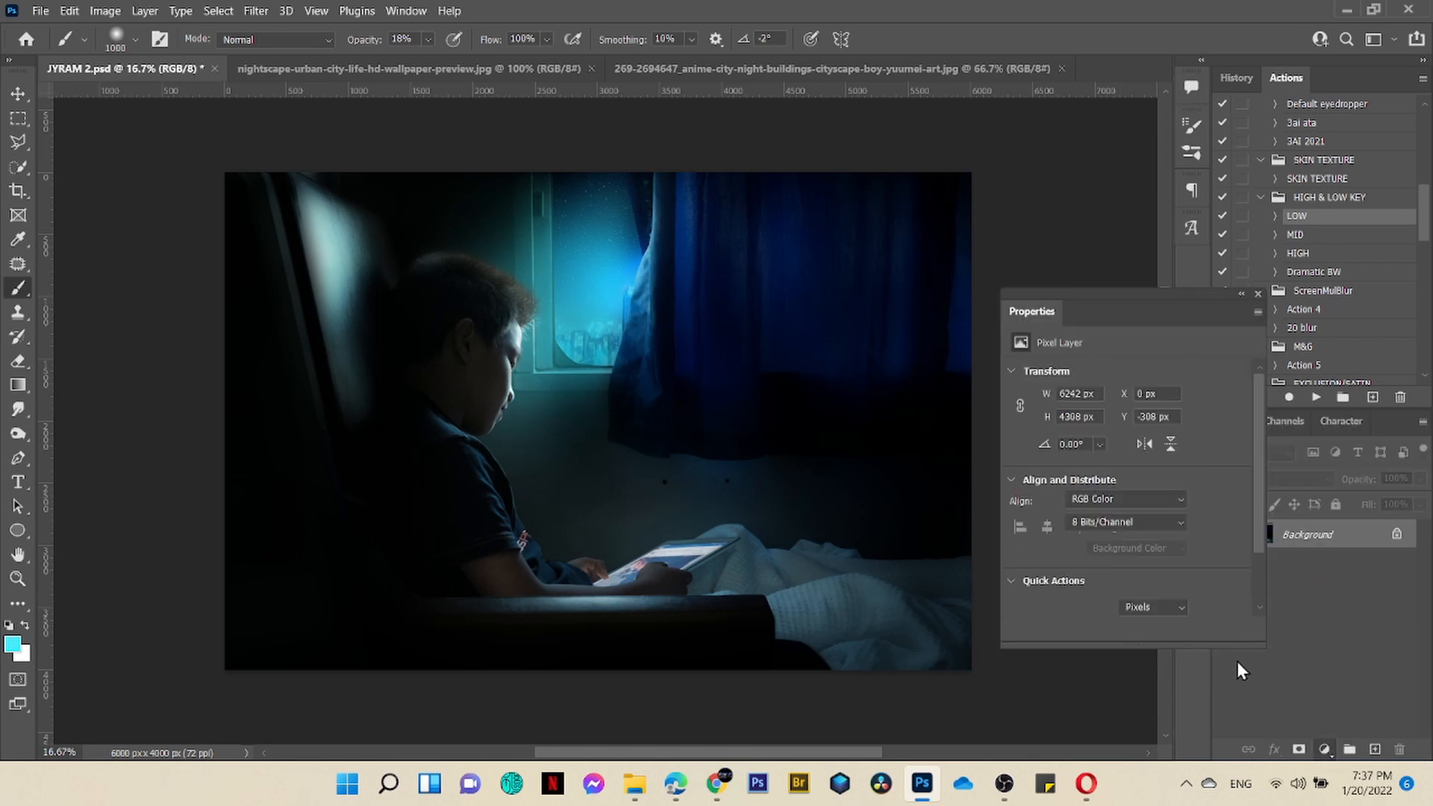
pyautogui.moveTo(1101, 415); pyautogui.dragTo(1076, 418)
pyautogui.moveTo(1101, 477); pyautogui.dragTo(1149, 486)
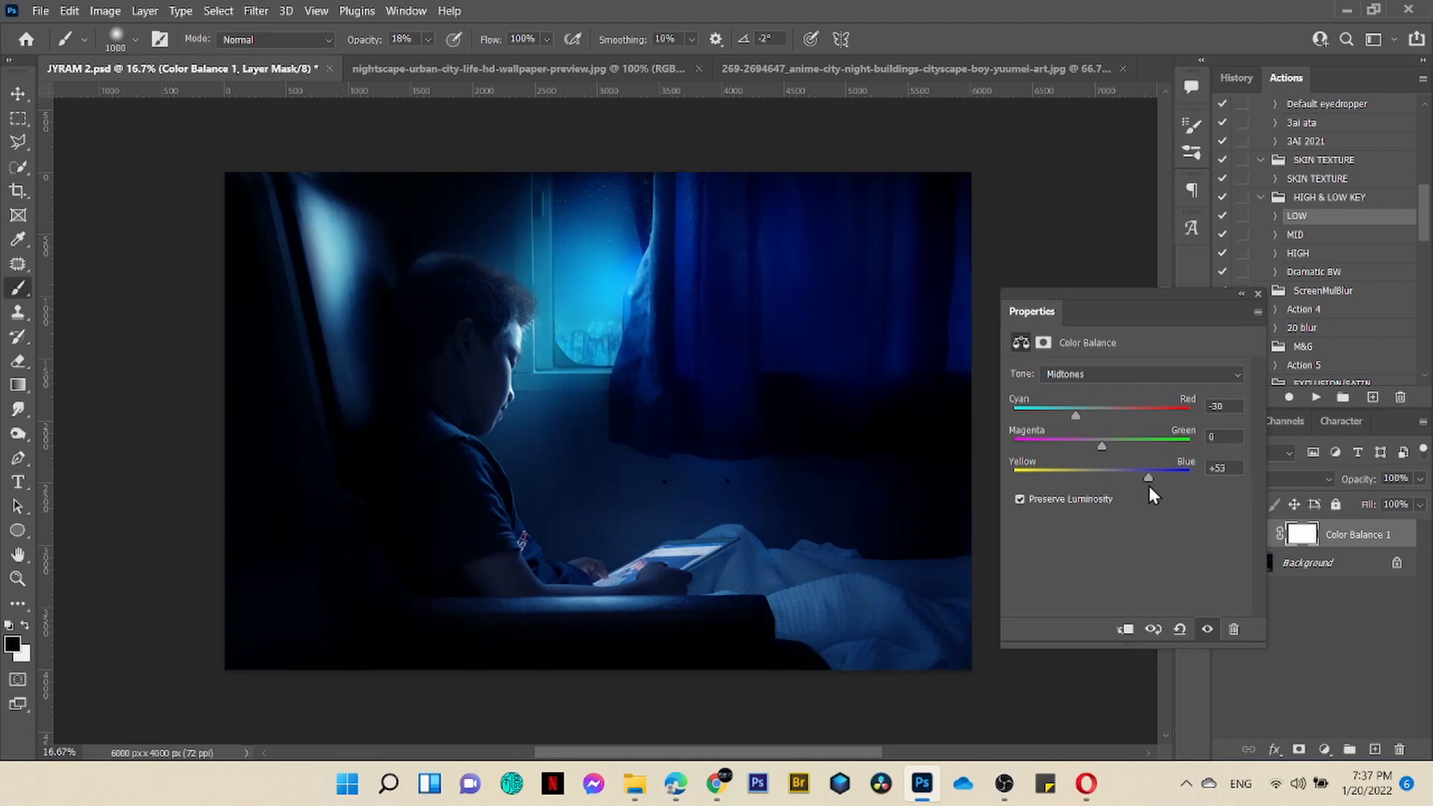
pyautogui.click(1256, 293)
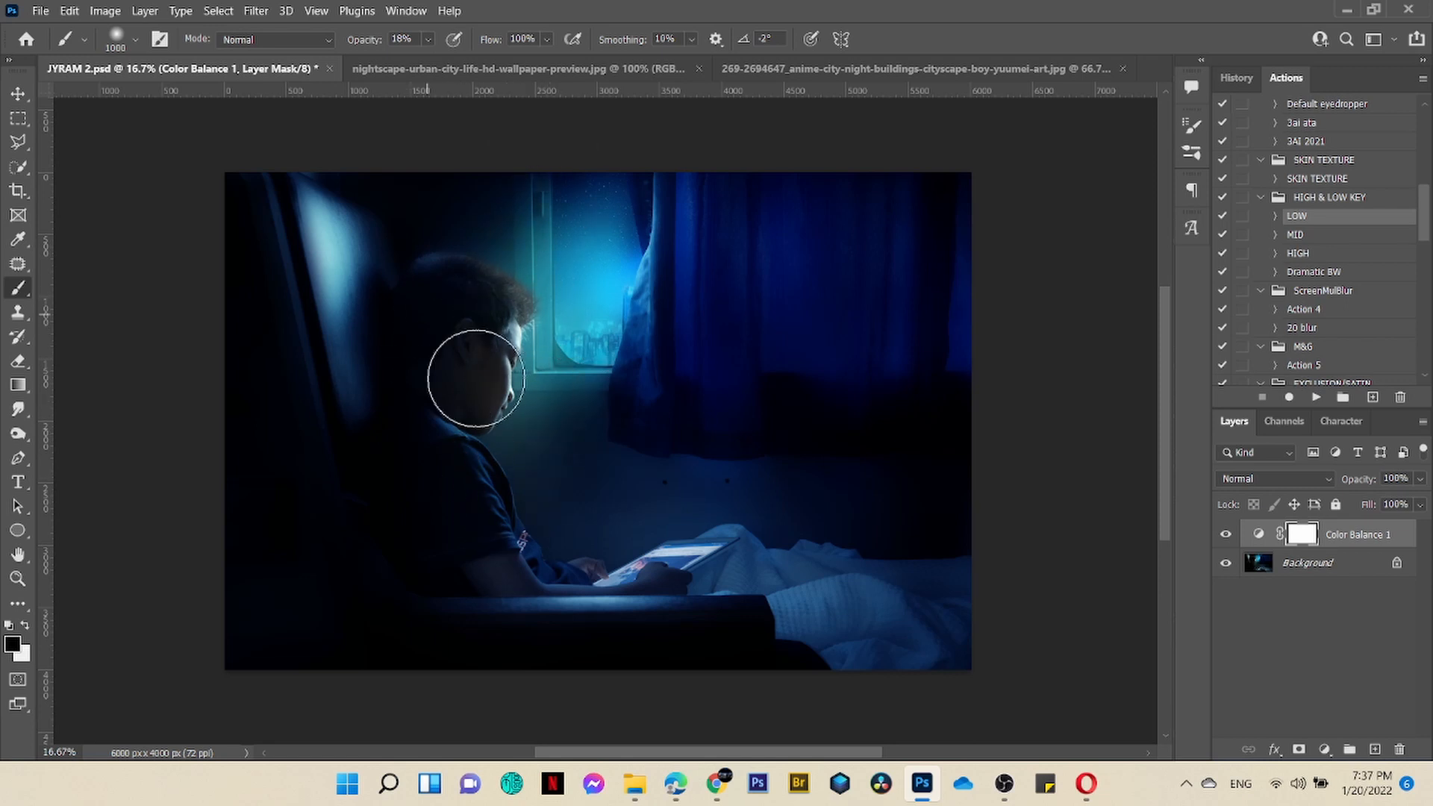
# Add a second Color Balance adjustment with highlights Cyan-Red at -27, and compare the image with and without Color Balance 1
pyautogui.click(1325, 749)
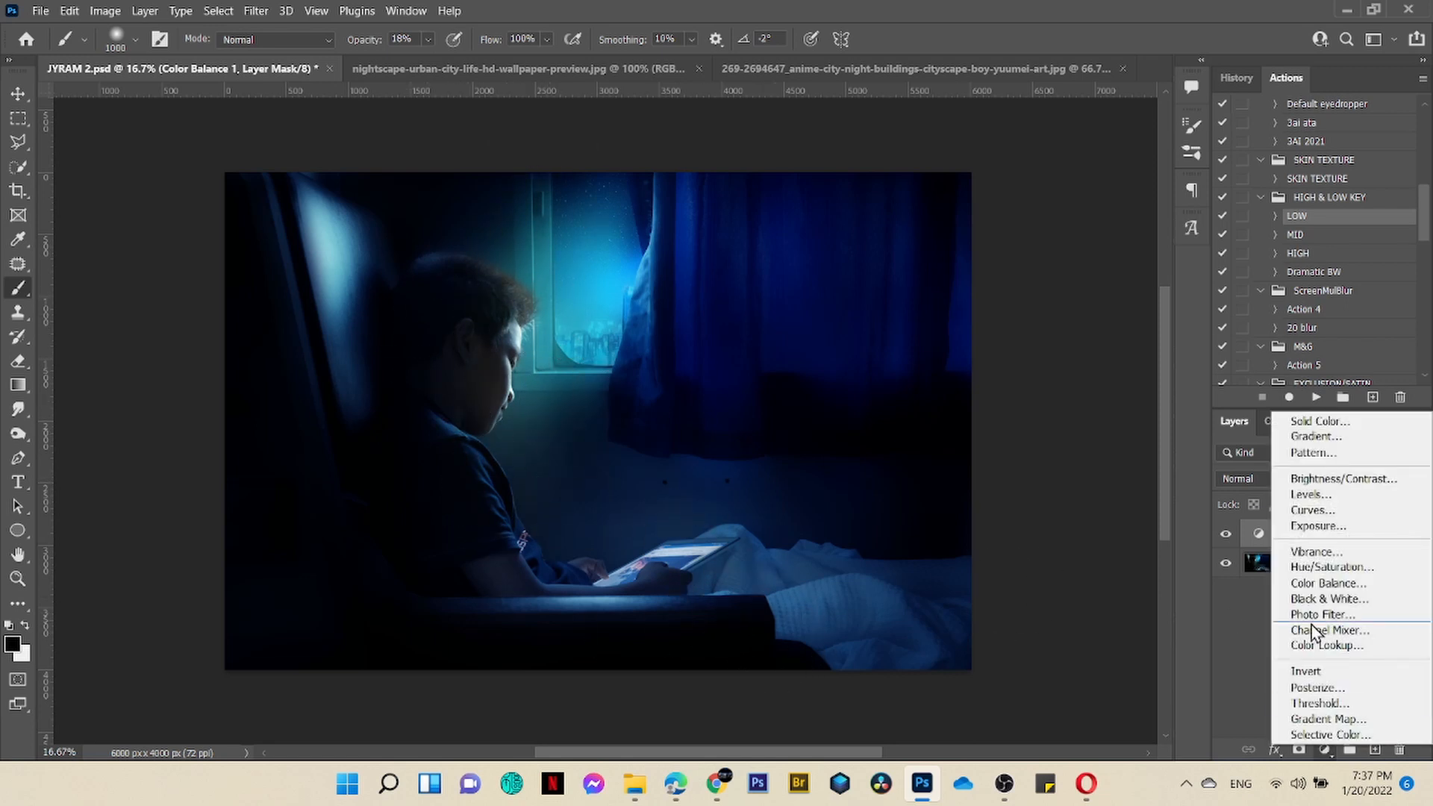
pyautogui.click(1343, 582)
pyautogui.click(1108, 377)
pyautogui.click(1103, 414)
pyautogui.moveTo(1100, 415); pyautogui.dragTo(1079, 416)
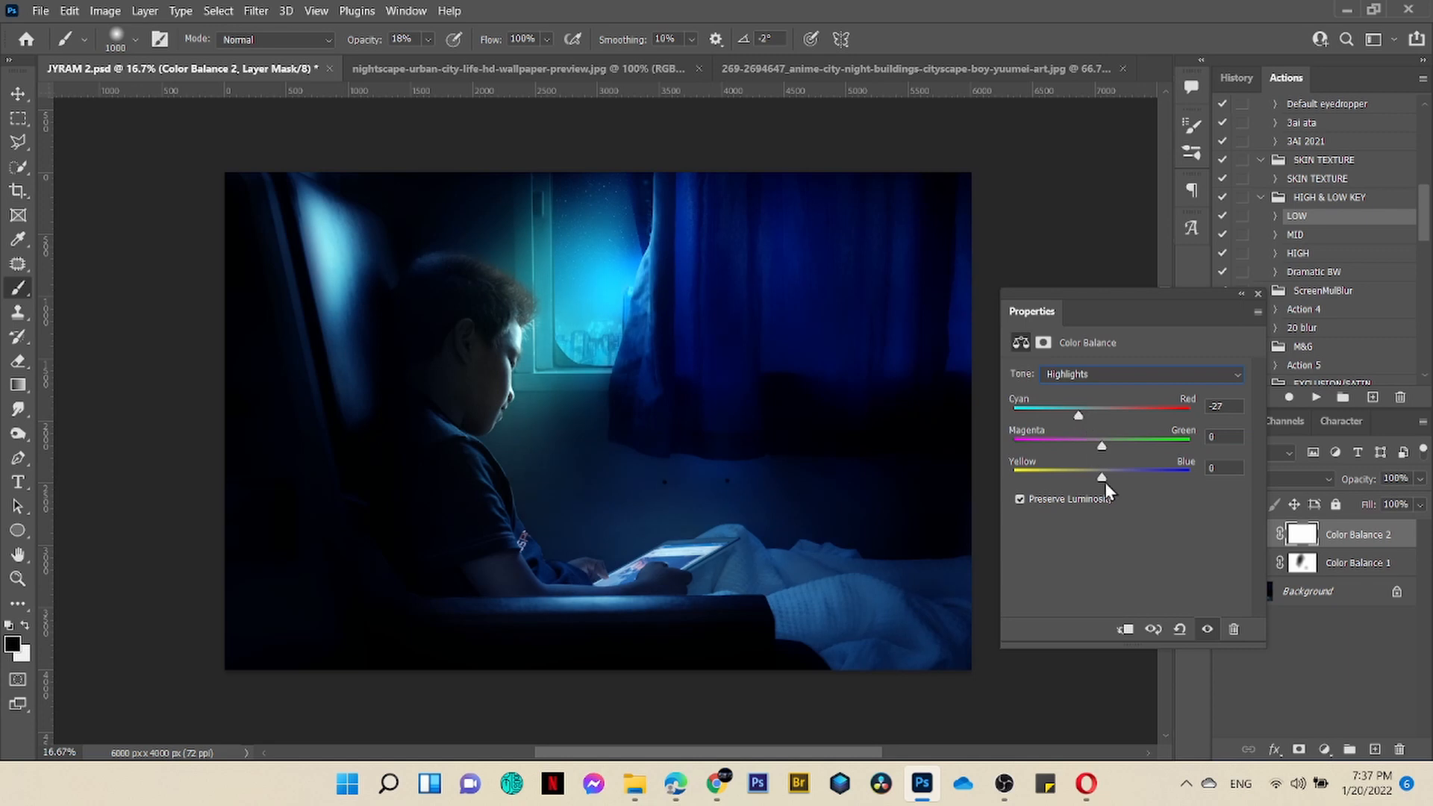
pyautogui.click(1112, 374)
pyautogui.click(1097, 396)
pyautogui.click(1257, 294)
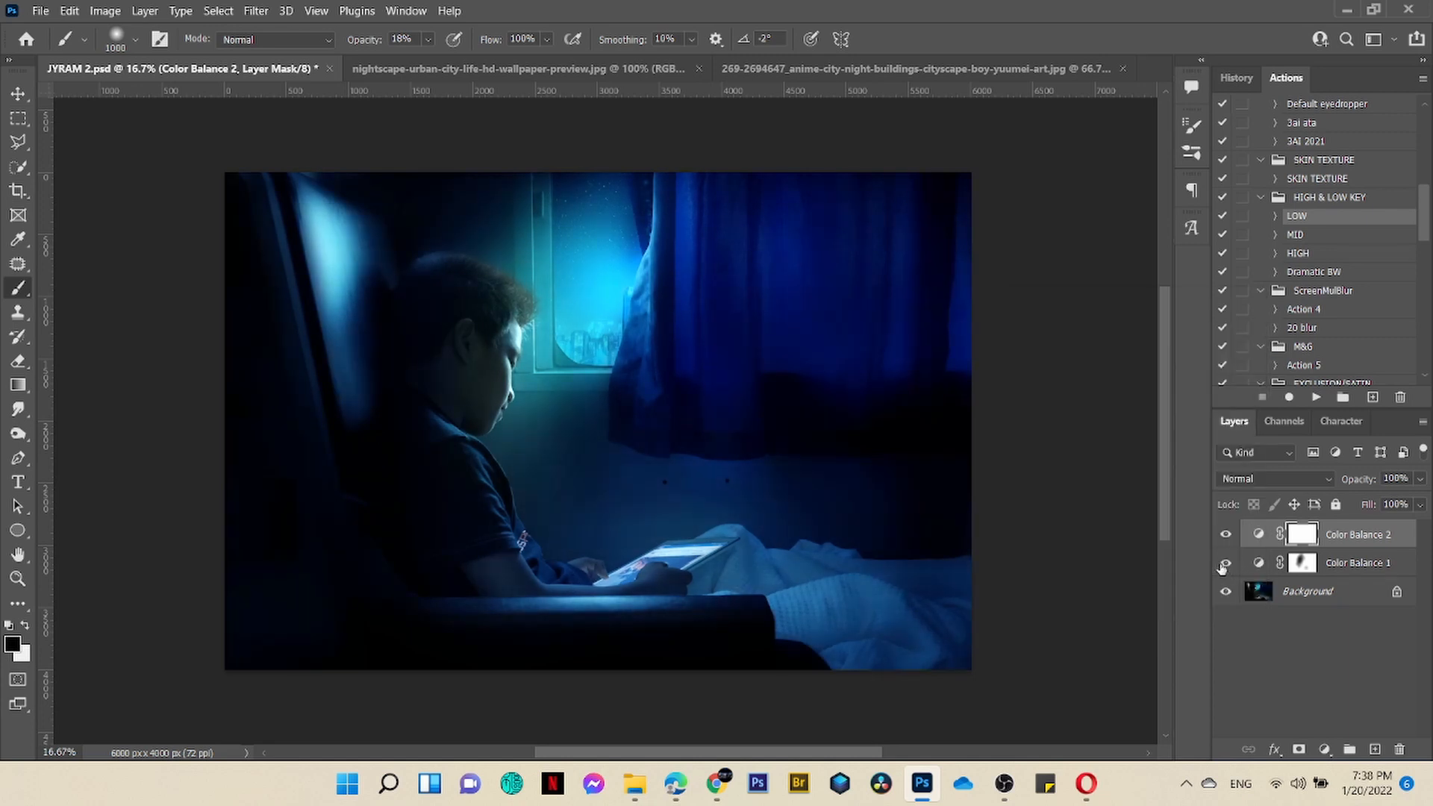
pyautogui.click(1225, 563)
pyautogui.click(1224, 564)
# Add a Solid Color fill layer in cyan 49ebfa and set its blend mode to Soft Light
pyautogui.click(1324, 750)
pyautogui.click(1380, 425)
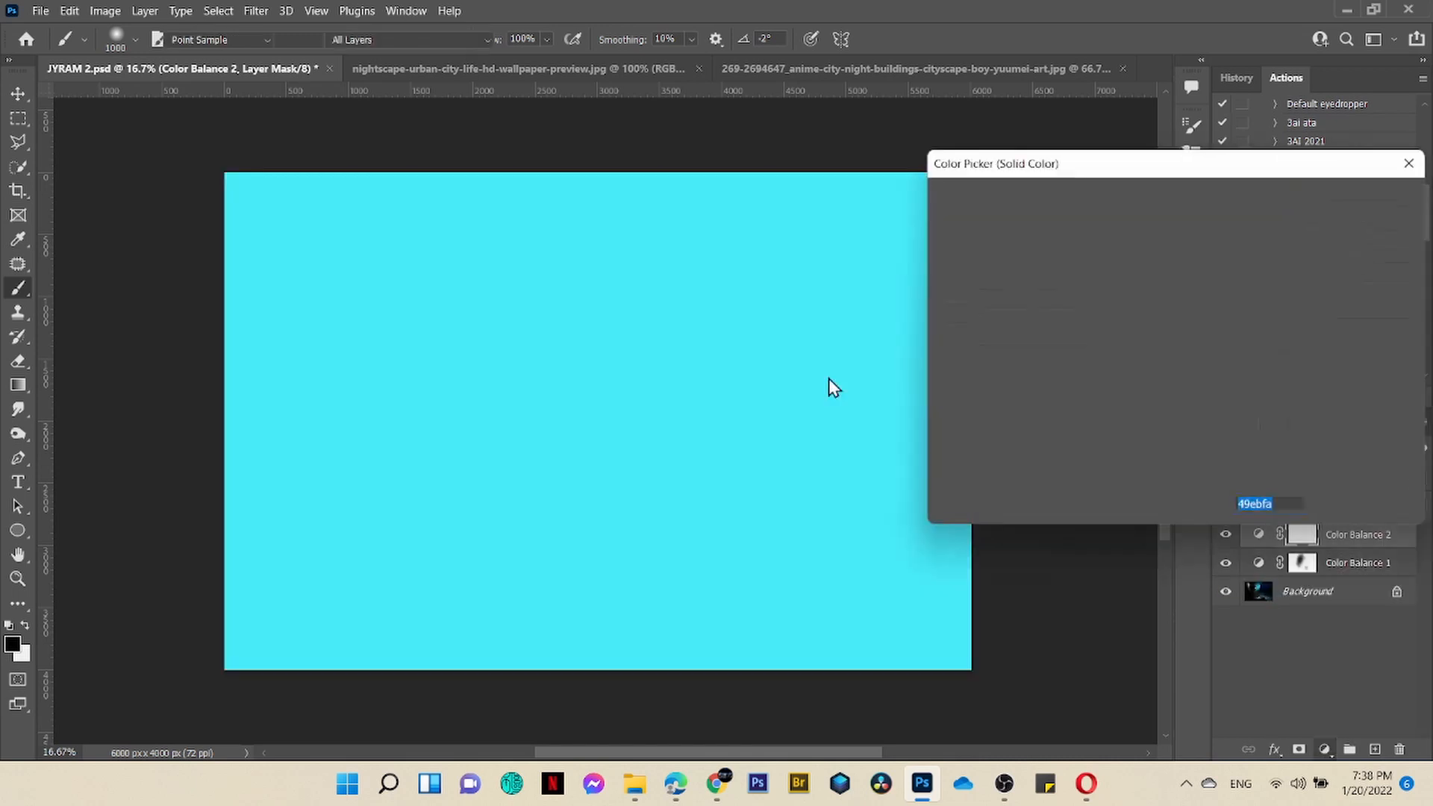
pyautogui.press('Return')
pyautogui.click(1326, 478)
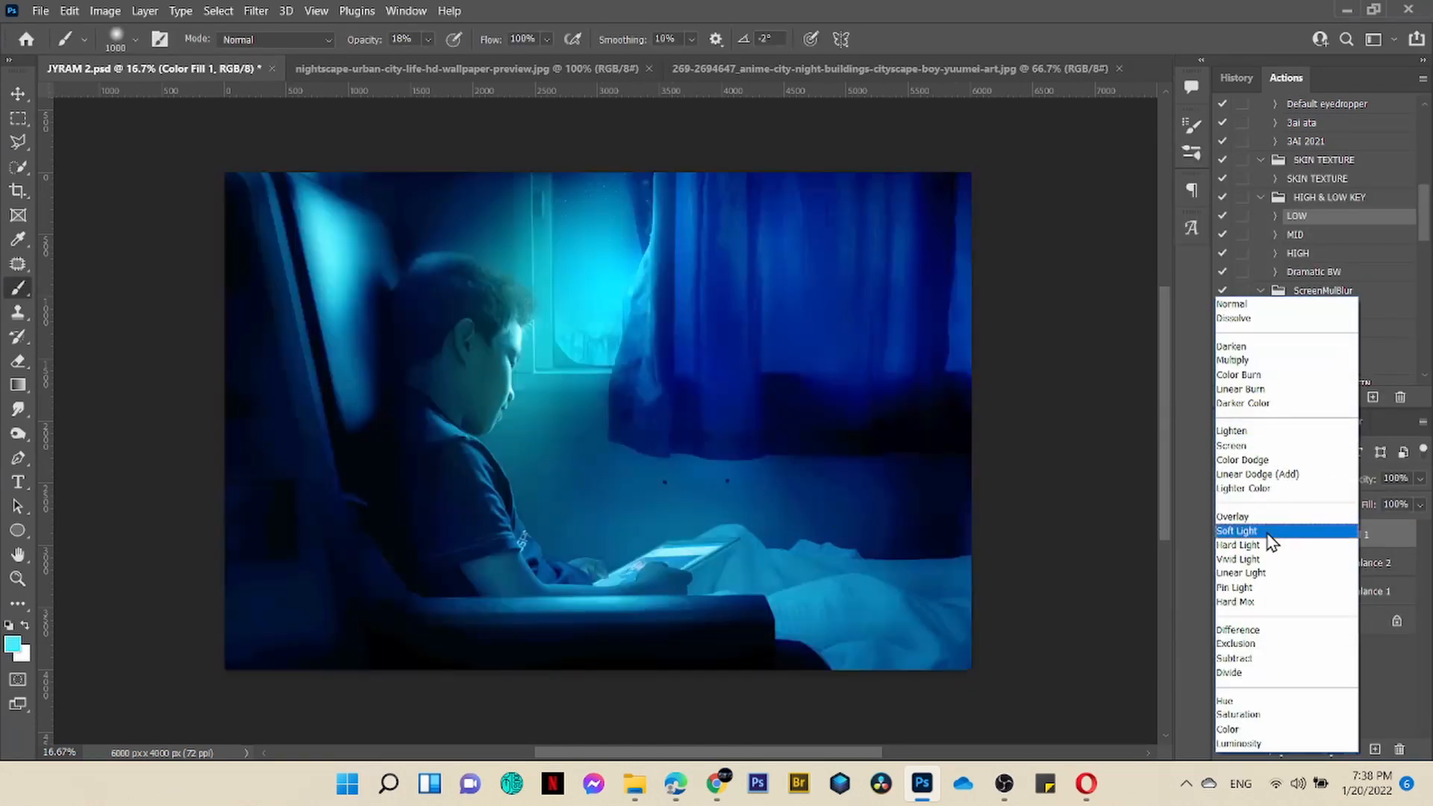
pyautogui.click(1266, 537)
# Lower the cyan fill layer's opacity to 21% and the Color Balance 1 layer's opacity to 36%
pyautogui.click(1225, 535)
pyautogui.click(1224, 535)
pyautogui.click(1419, 478)
pyautogui.moveTo(1420, 501); pyautogui.dragTo(1349, 508)
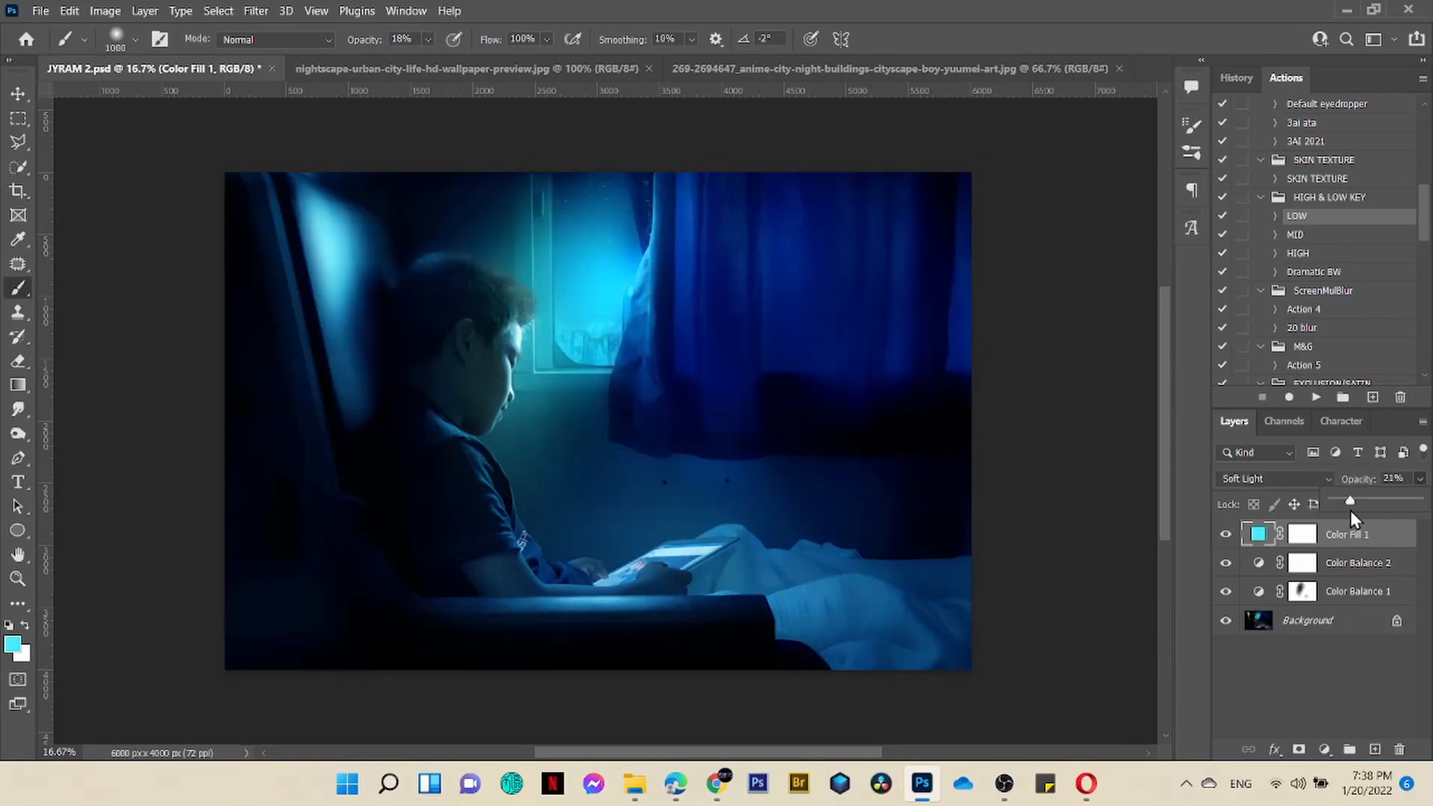
pyautogui.click(1298, 586)
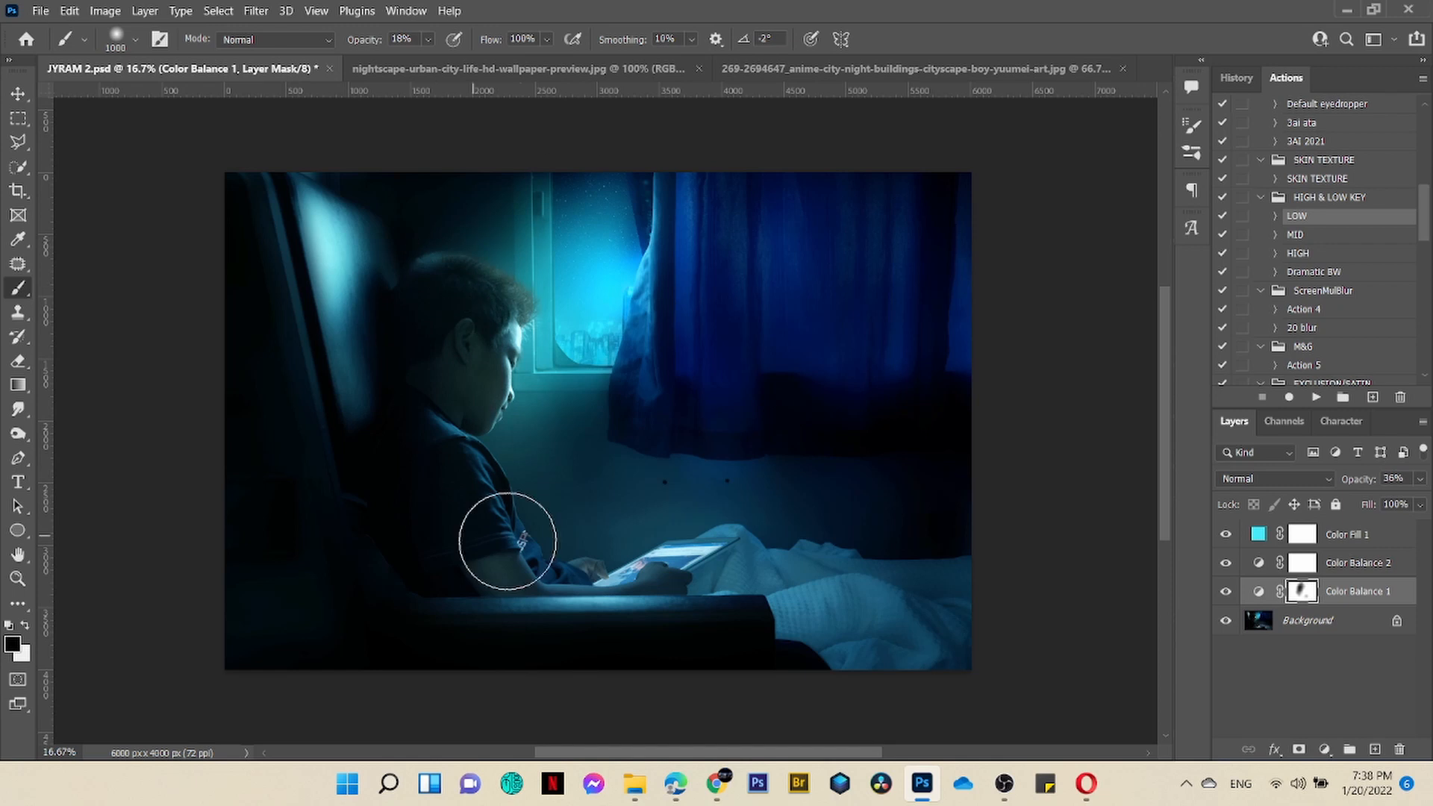
# Add a Color Lookup adjustment above the cyan fill layer using the Moonlight.3DL file
pyautogui.click(1358, 534)
pyautogui.click(1325, 748)
pyautogui.click(1326, 647)
pyautogui.click(1194, 373)
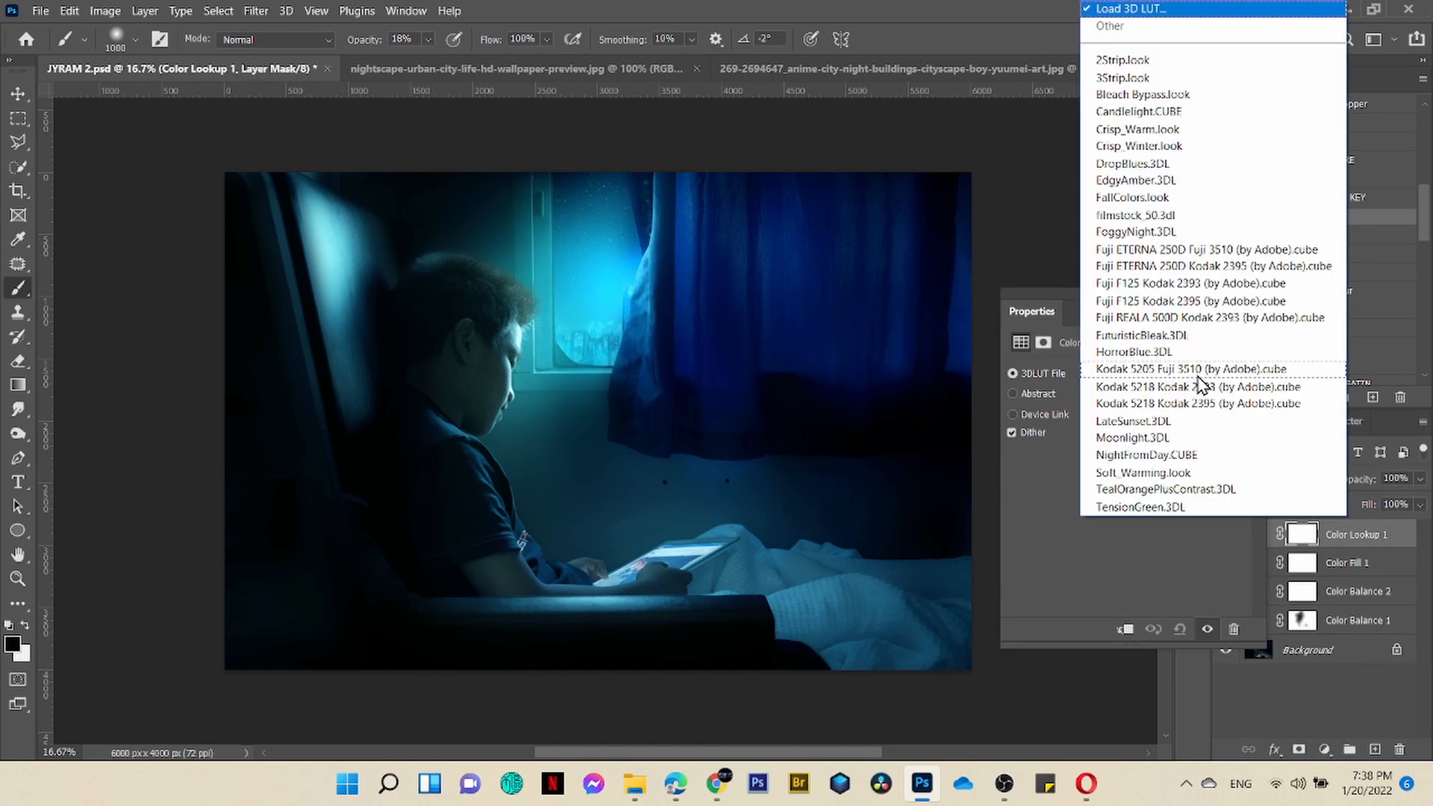
pyautogui.click(1197, 437)
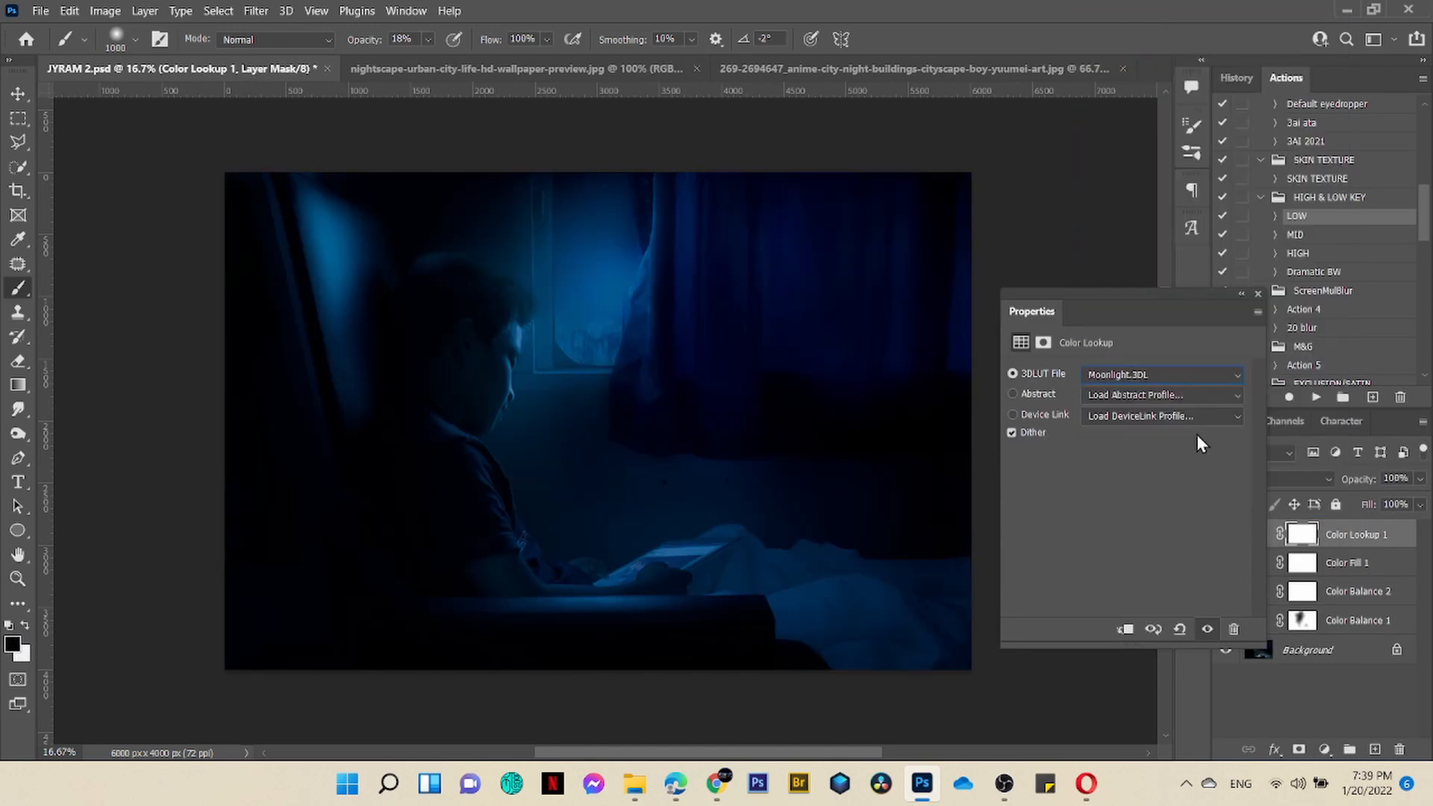
# Lower the Color Lookup layer's opacity to 63%, compare the image with and without it, and set the brush opacity to 10%
pyautogui.click(1252, 293)
pyautogui.moveTo(1417, 506); pyautogui.dragTo(1386, 507)
pyautogui.click(1225, 534)
pyautogui.click(1224, 534)
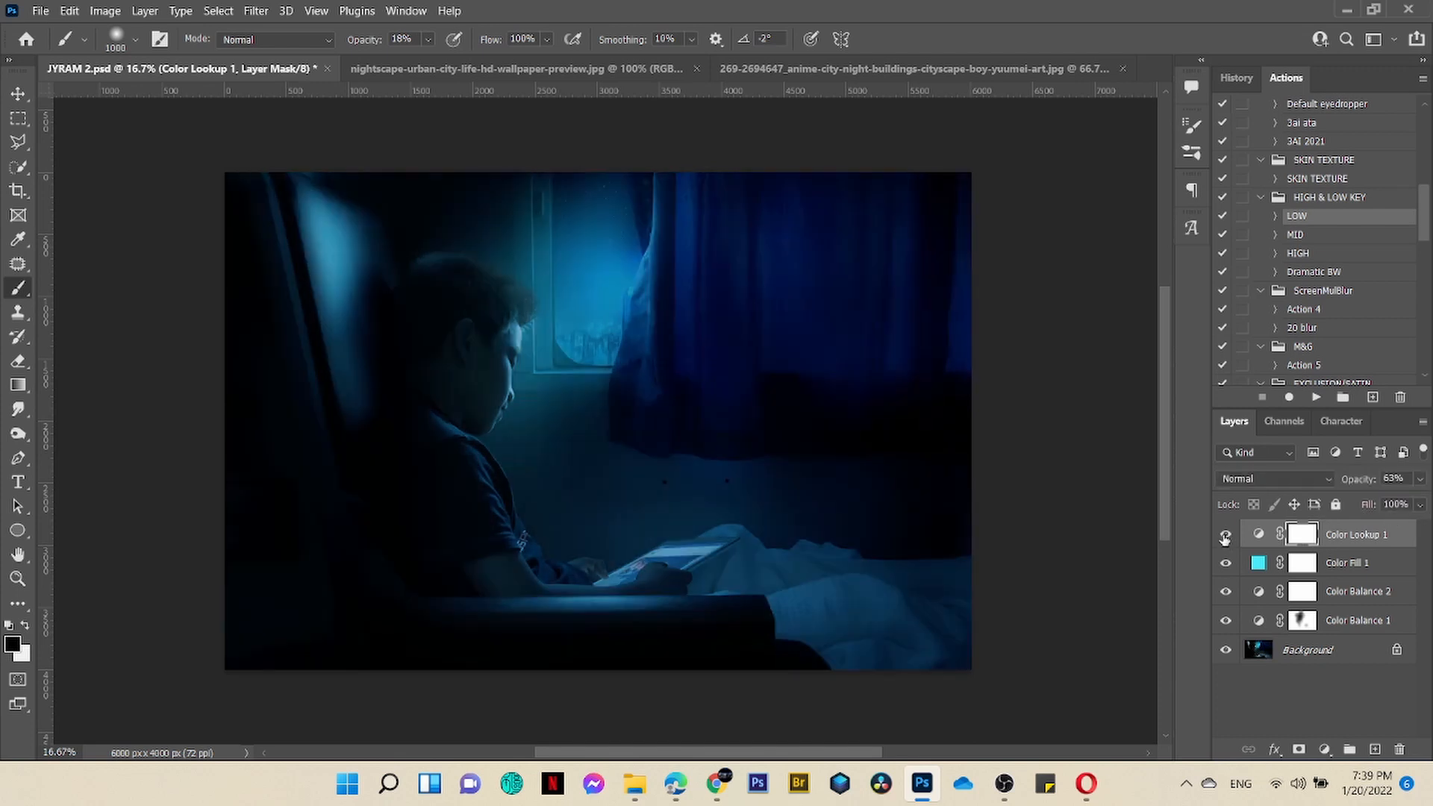
pyautogui.click(1224, 535)
pyautogui.click(1224, 534)
pyautogui.moveTo(428, 57); pyautogui.dragTo(420, 58)
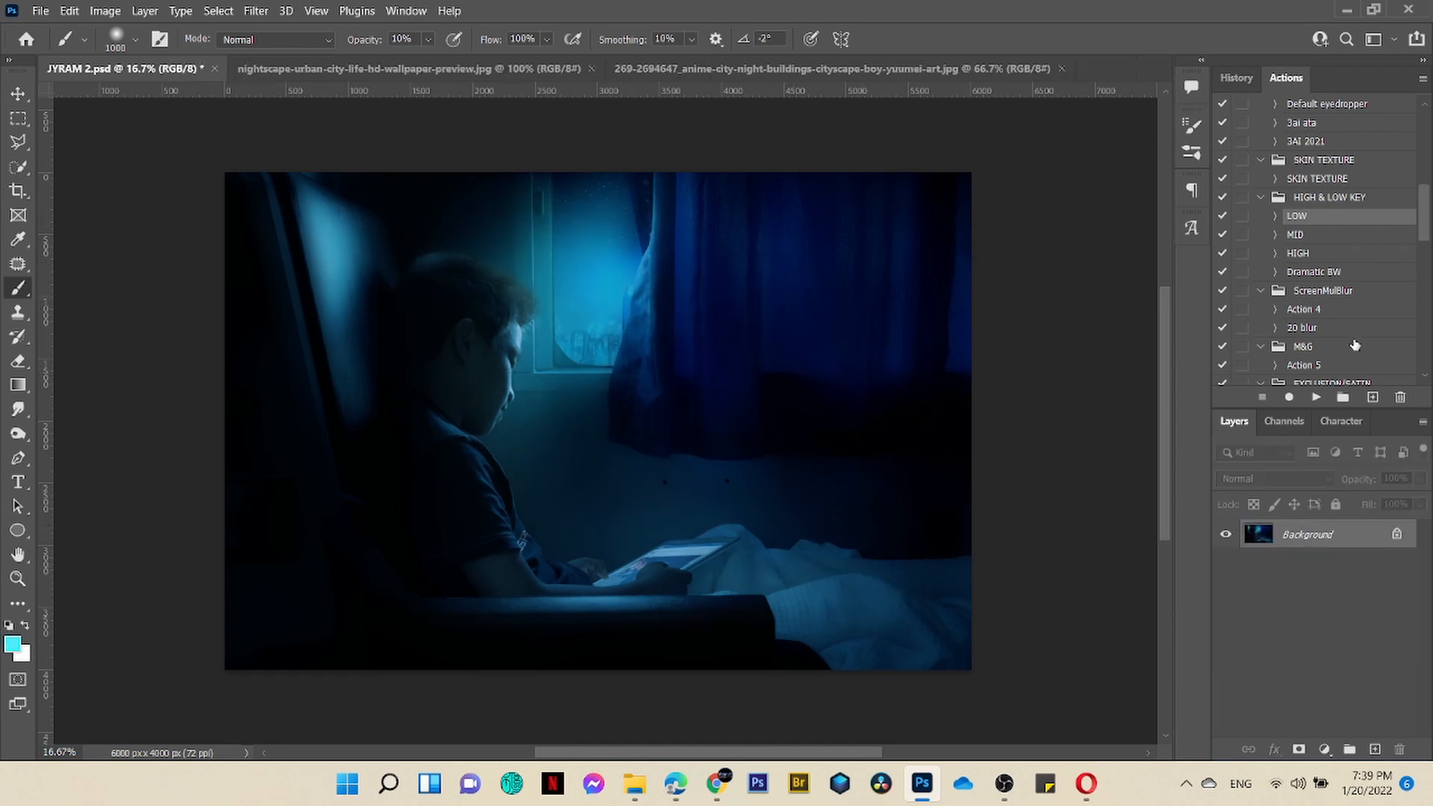
# Run the 20 blur action from the ScreenMulBlur set on the flattened image
pyautogui.click(1346, 331)
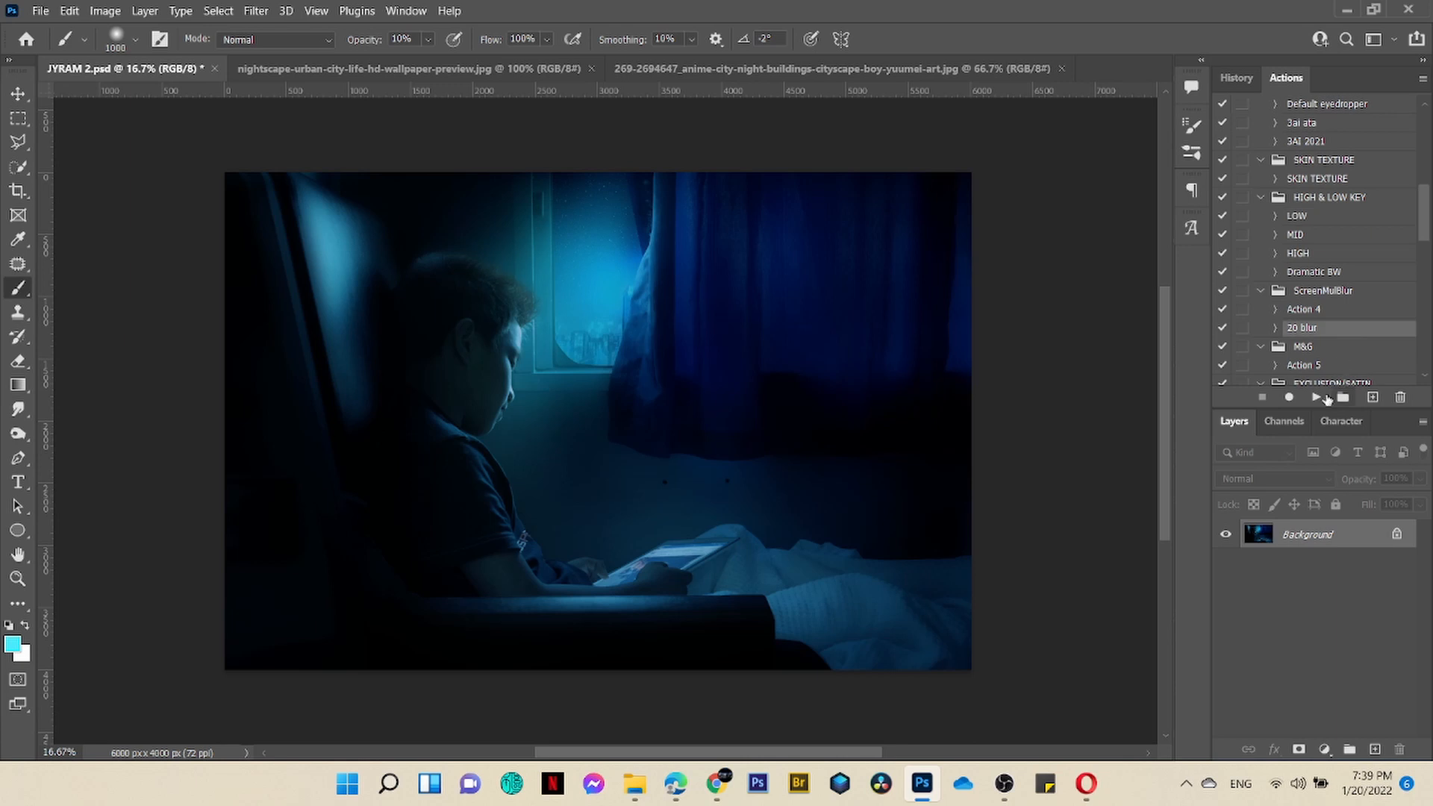
pyautogui.click(1316, 397)
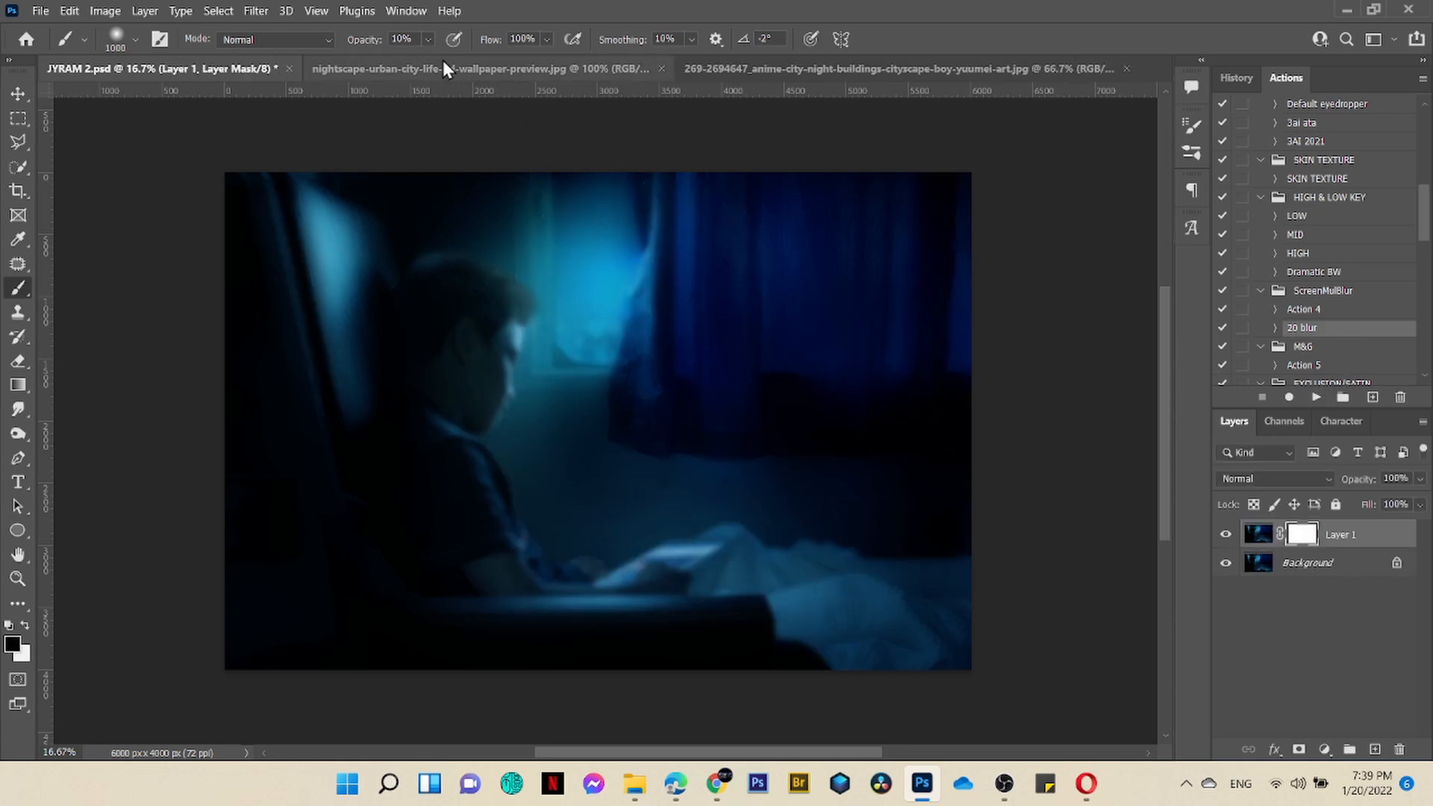
# Paint the blurred layer's mask over the boy, tablet and window at 24% brush opacity, and merge it down
pyautogui.click(427, 40)
pyautogui.moveTo(328, 166)
pyautogui.mouseDown()
pyautogui.moveTo(447, 165)
pyautogui.moveTo(510, 250)
pyautogui.moveTo(343, 207)
pyautogui.moveTo(446, 543)
pyautogui.moveTo(405, 338)
pyautogui.moveTo(569, 470)
pyautogui.moveTo(484, 396)
pyautogui.moveTo(359, 473)
pyautogui.moveTo(361, 435)
pyautogui.moveTo(251, 488)
pyautogui.moveTo(576, 532)
pyautogui.moveTo(572, 237)
pyautogui.moveTo(811, 540)
pyautogui.moveTo(899, 554)
pyautogui.moveTo(593, 319)
pyautogui.moveTo(796, 545)
pyautogui.moveTo(644, 185)
pyautogui.moveTo(937, 437)
pyautogui.moveTo(801, 263)
pyautogui.moveTo(938, 550)
pyautogui.moveTo(680, 576)
pyautogui.moveTo(601, 449)
pyautogui.moveTo(354, 158)
pyautogui.moveTo(671, 616)
pyautogui.moveTo(833, 637)
pyautogui.mouseUp()
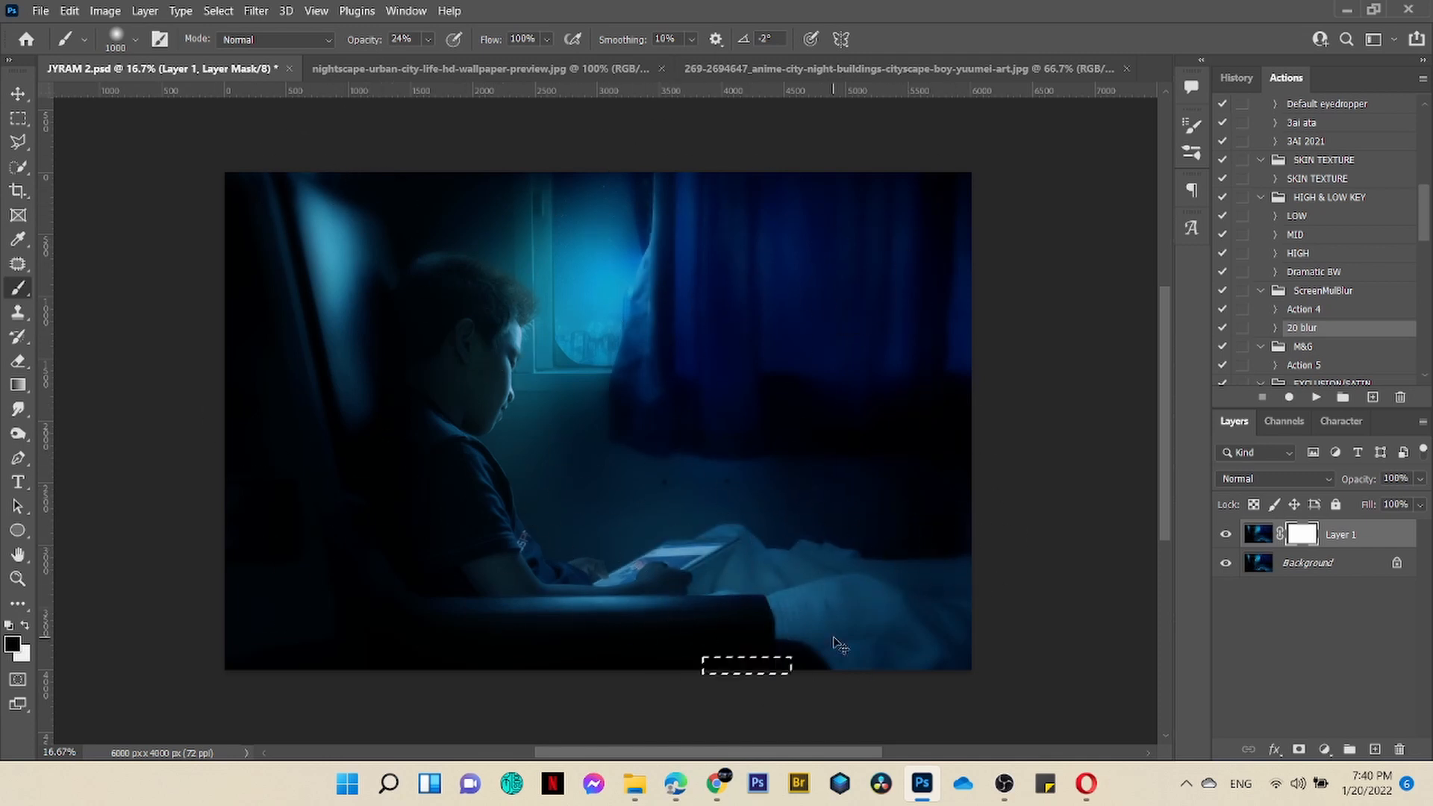
pyautogui.hotkey('ctrl', 'e')
# Run the eclusion action from the EXCLUSION/SATIN set
pyautogui.scroll(-3, 1373, 322)
pyautogui.click(1341, 347)
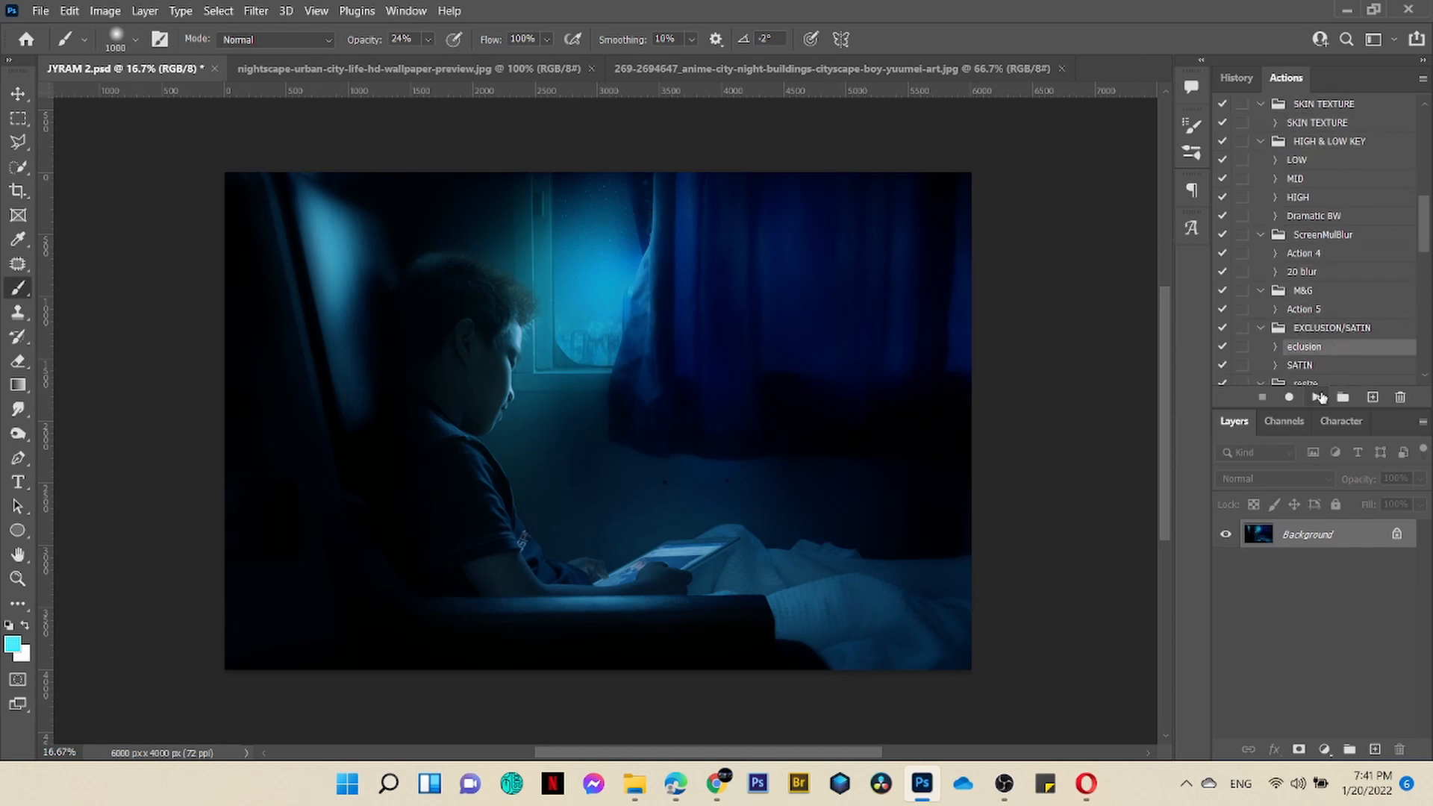